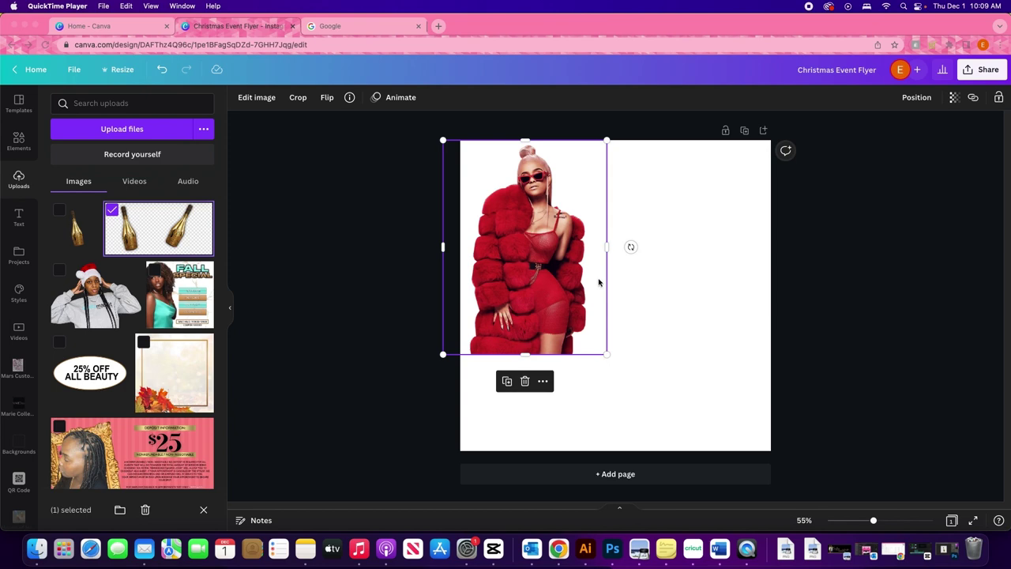
# Move the photo of the woman in the red coat to the top centre of the page.
pyautogui.click(656, 354)
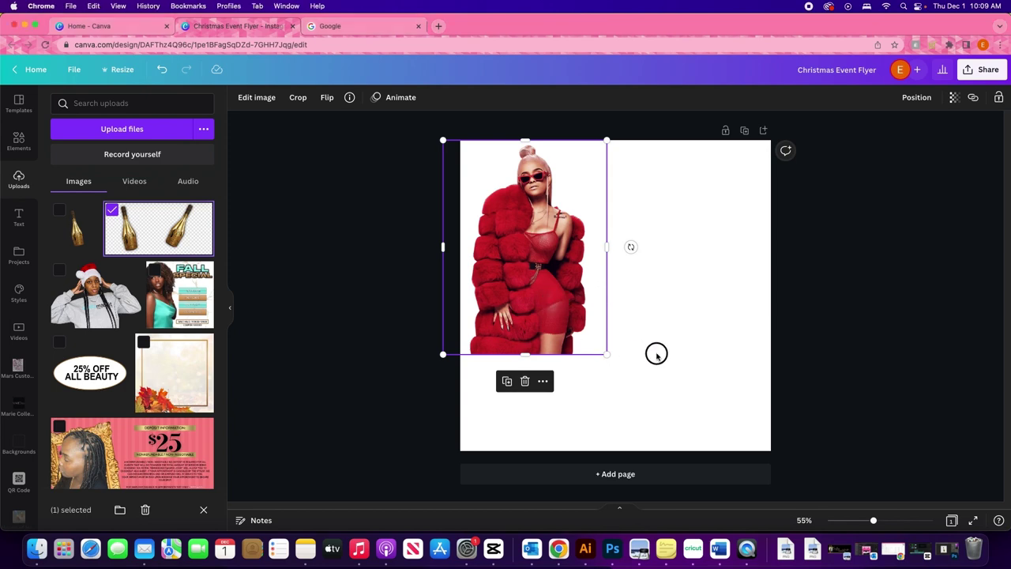
pyautogui.moveTo(572, 297); pyautogui.dragTo(624, 310)
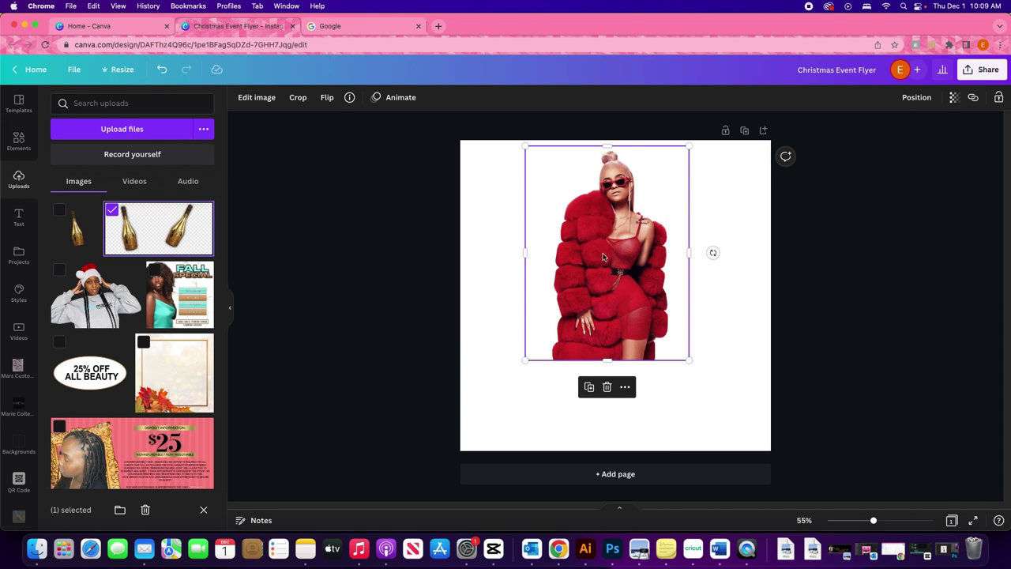
pyautogui.moveTo(595, 257); pyautogui.dragTo(597, 280)
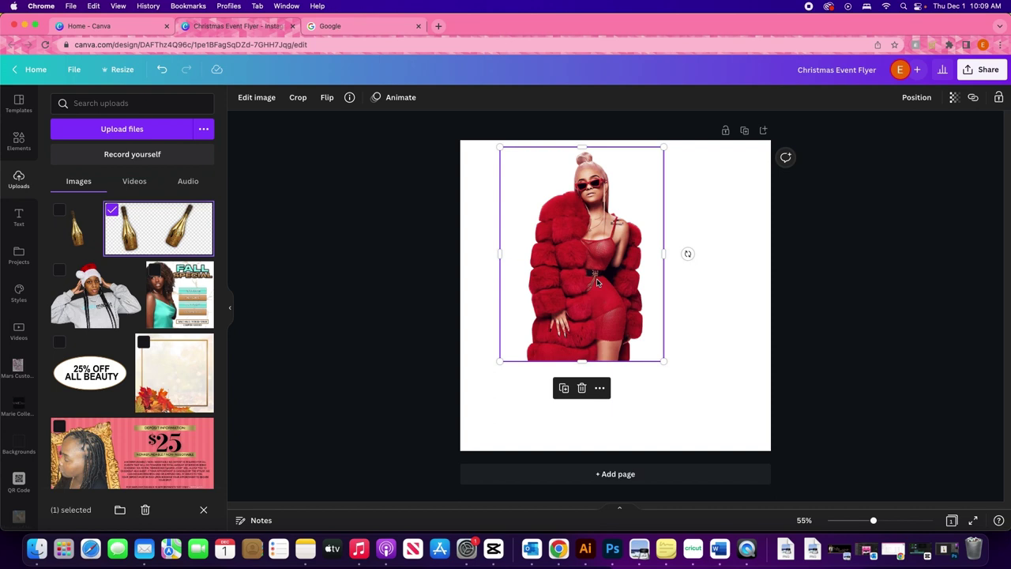
pyautogui.moveTo(597, 278); pyautogui.dragTo(633, 280)
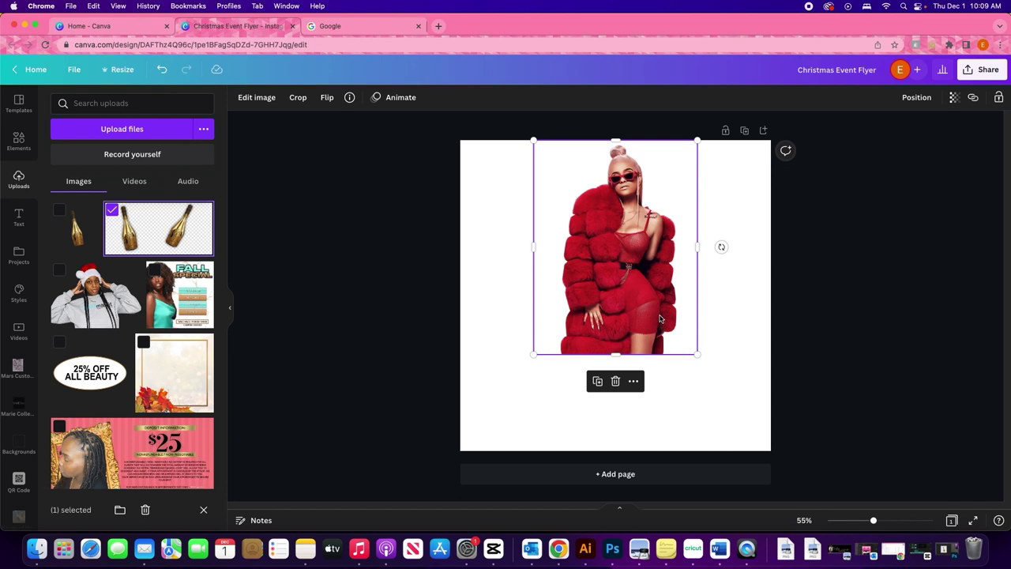
# Shrink the woman's photo and move it into the upper-left corner of the page.
pyautogui.moveTo(702, 359); pyautogui.dragTo(650, 289)
pyautogui.moveTo(573, 202); pyautogui.dragTo(504, 196)
# Try the bright red photo colour as the page background, and set the background back to white.
pyautogui.click(686, 256)
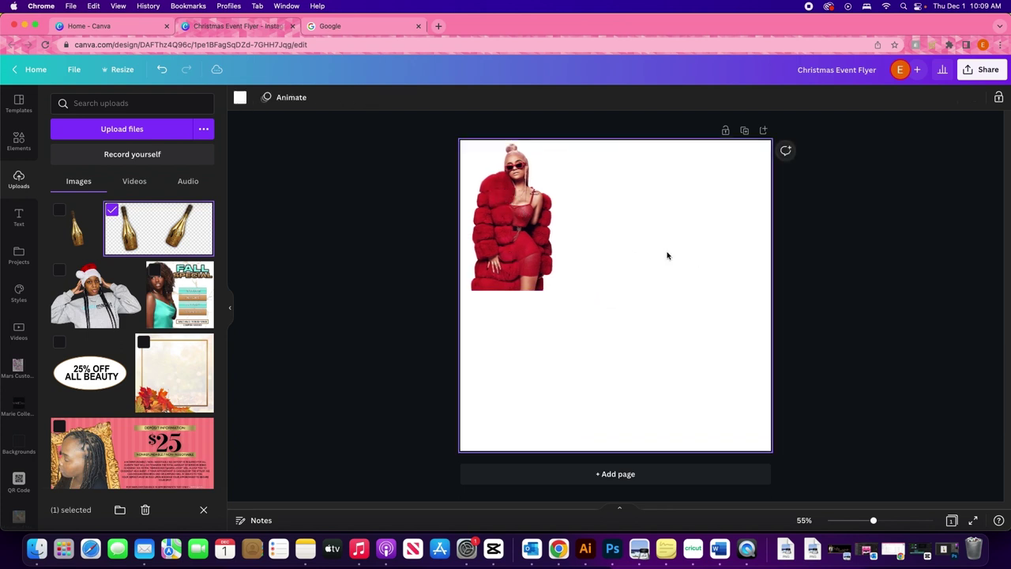
pyautogui.click(240, 98)
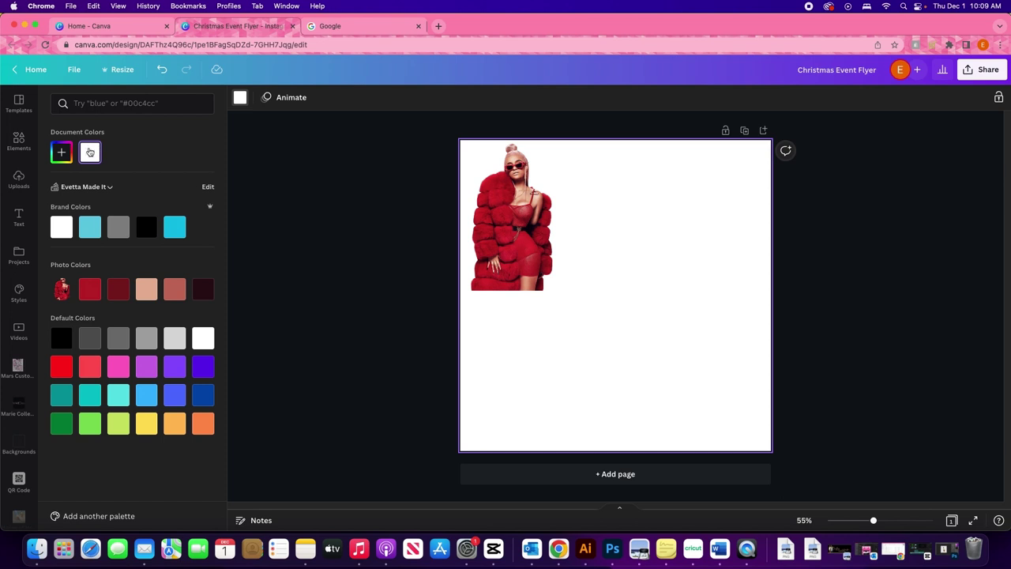
pyautogui.click(90, 290)
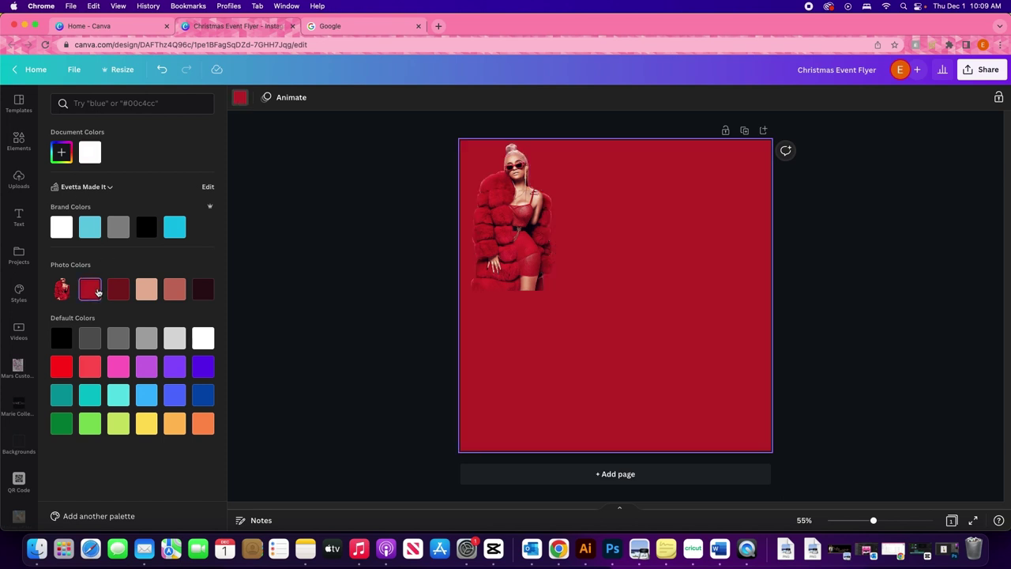
pyautogui.click(61, 229)
# Enlarge the woman's photo and centre it horizontally against the top edge of the page.
pyautogui.moveTo(528, 261); pyautogui.dragTo(529, 270)
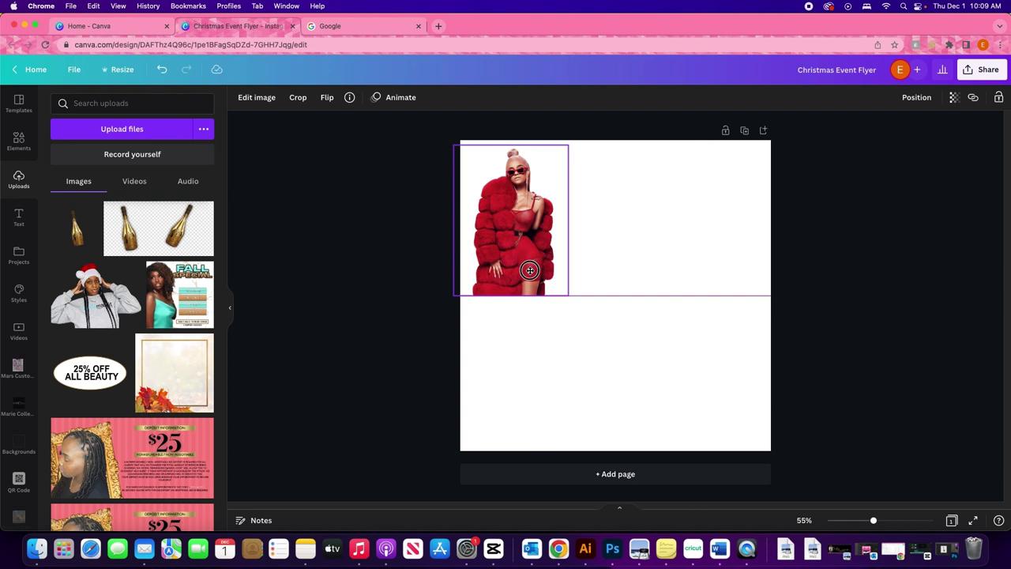
pyautogui.moveTo(569, 296); pyautogui.dragTo(668, 348)
pyautogui.moveTo(596, 304); pyautogui.dragTo(645, 297)
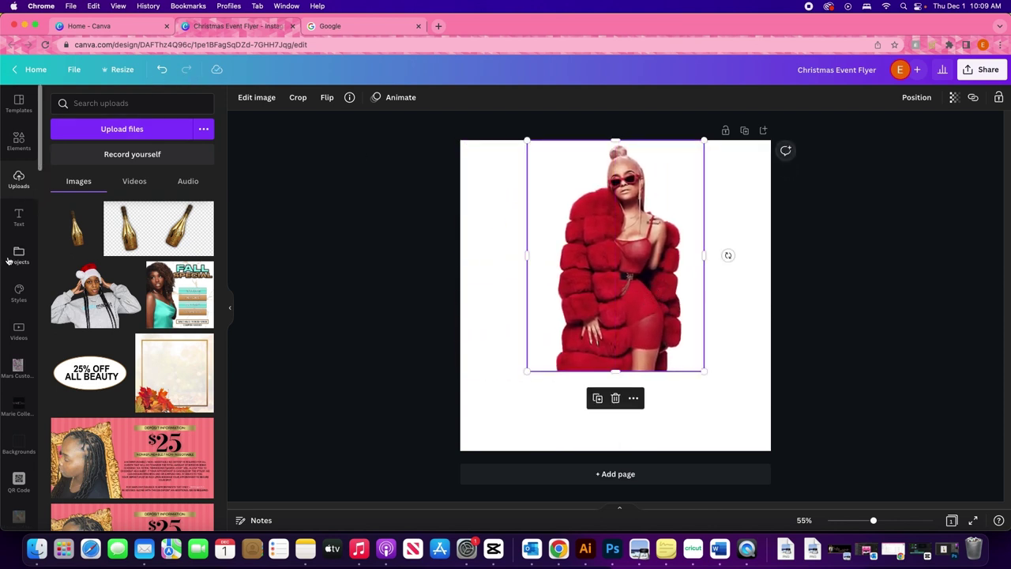
# Add the orange glow circle from the Starred folder over the photo's lower part and recolour it with the photo's bright red.
pyautogui.scroll(-5, 24, 355)
pyautogui.scroll(-6, 26, 393)
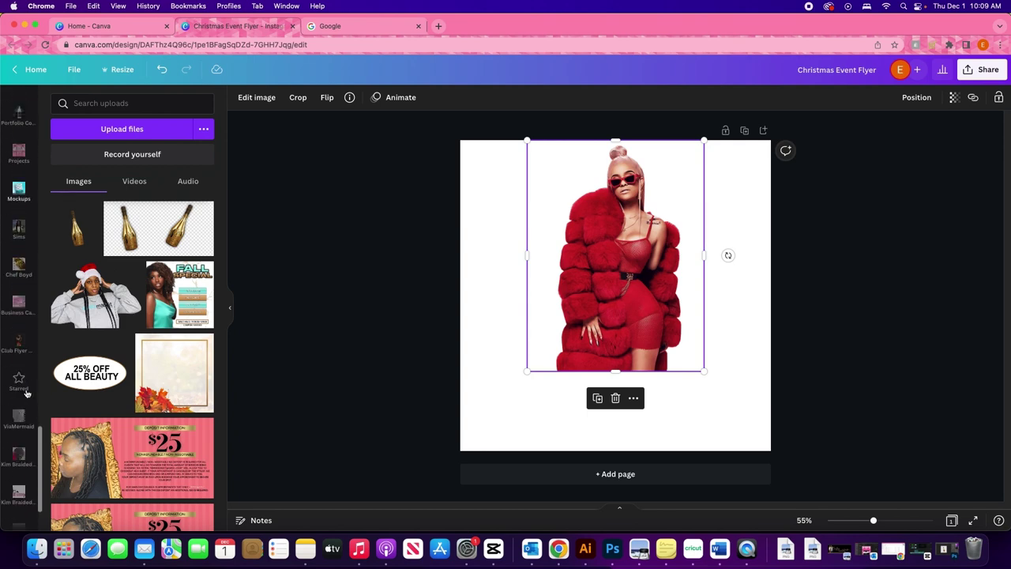
pyautogui.click(19, 281)
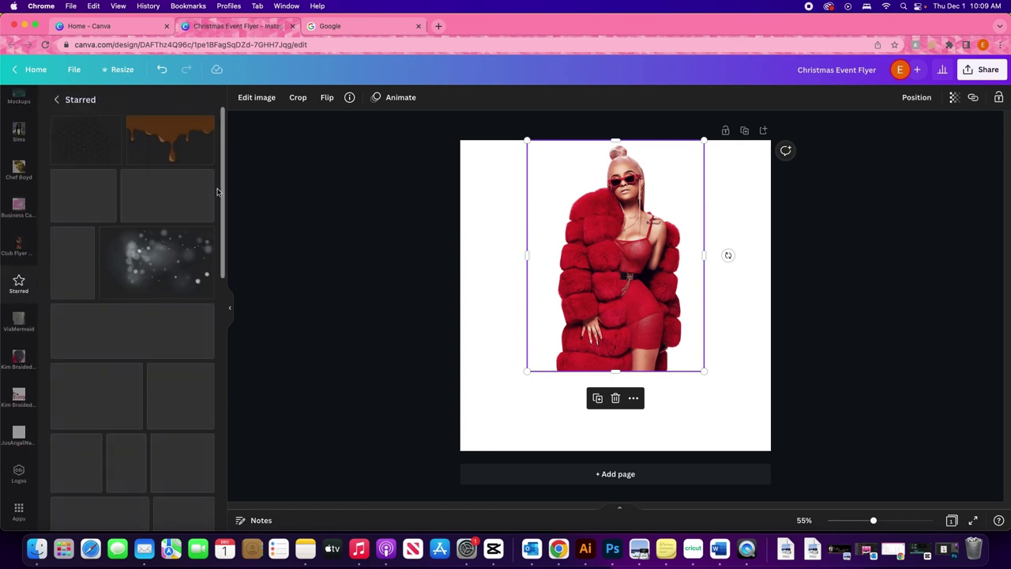
pyautogui.scroll(-5, 181, 331)
pyautogui.scroll(-10, 181, 330)
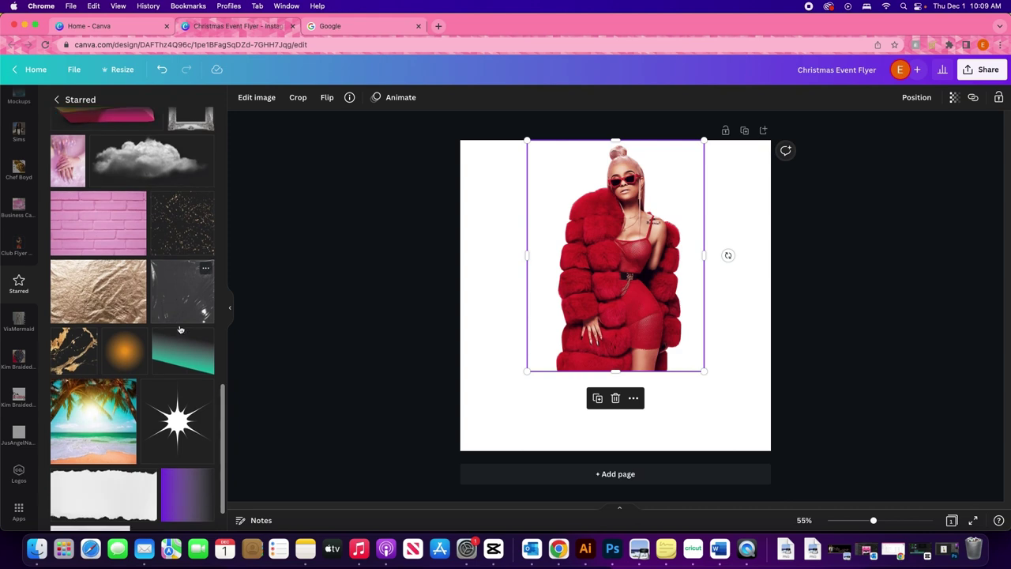
pyautogui.moveTo(122, 296); pyautogui.dragTo(583, 365)
pyautogui.click(239, 97)
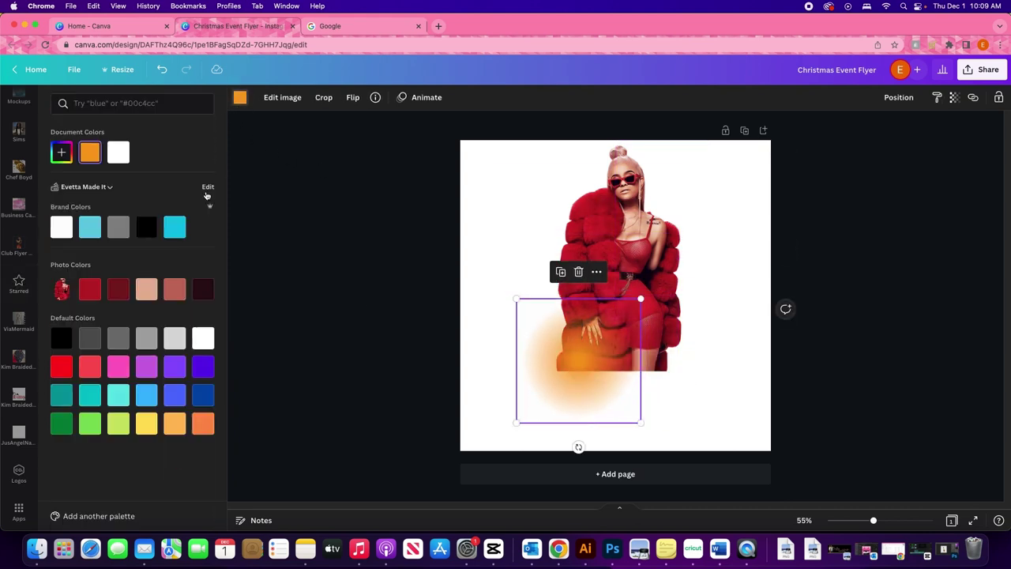
pyautogui.click(91, 291)
# Resize the red glow and place it over the lower-left part of the woman's coat.
pyautogui.moveTo(567, 352)
pyautogui.mouseDown()
pyautogui.moveTo(550, 352)
pyautogui.moveTo(578, 350)
pyautogui.mouseUp()
pyautogui.moveTo(648, 308); pyautogui.dragTo(690, 264)
pyautogui.moveTo(633, 356); pyautogui.dragTo(594, 365)
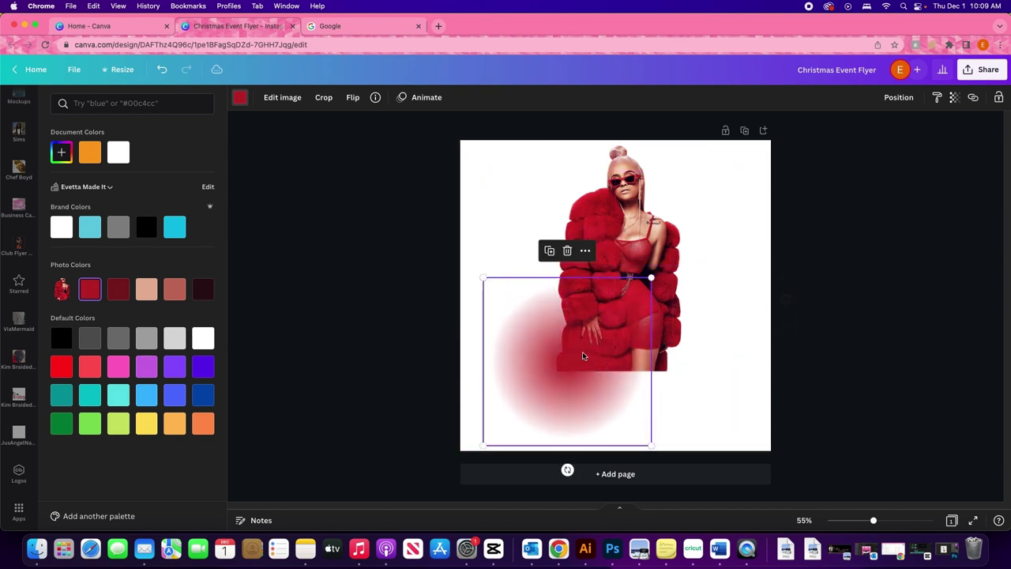
pyautogui.moveTo(482, 277); pyautogui.dragTo(532, 329)
pyautogui.moveTo(605, 392); pyautogui.dragTo(581, 359)
# Duplicate the red glow repeatedly and spread the copies into a band across the full page width over the photo's lower edge.
pyautogui.moveTo(492, 357); pyautogui.dragTo(561, 290)
pyautogui.keyDown('shift'); pyautogui.click(668, 357); pyautogui.keyUp('shift')
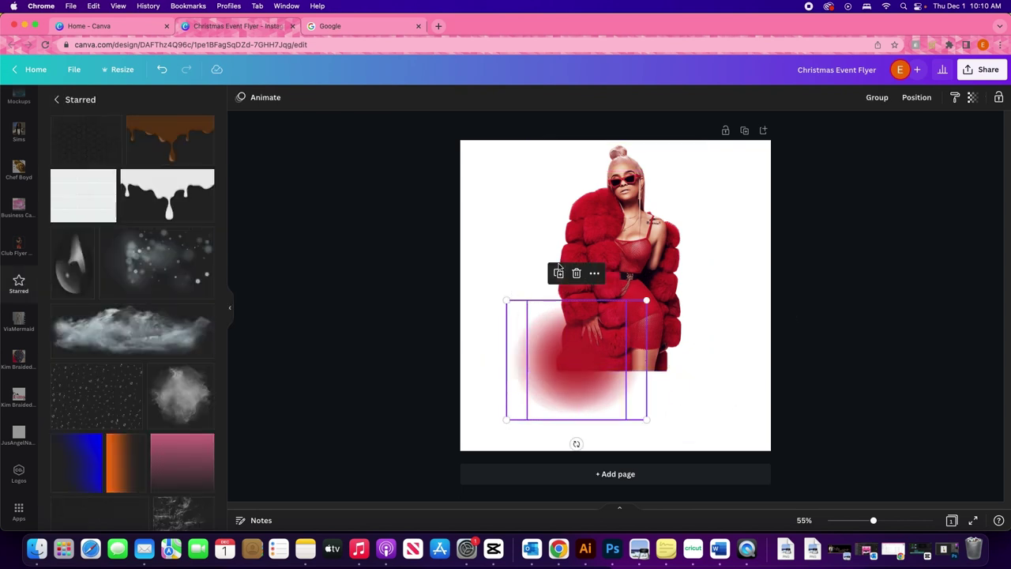
pyautogui.moveTo(565, 368); pyautogui.dragTo(602, 370)
pyautogui.moveTo(608, 325); pyautogui.dragTo(656, 329)
pyautogui.moveTo(684, 380); pyautogui.dragTo(684, 376)
pyautogui.moveTo(501, 402); pyautogui.dragTo(633, 422)
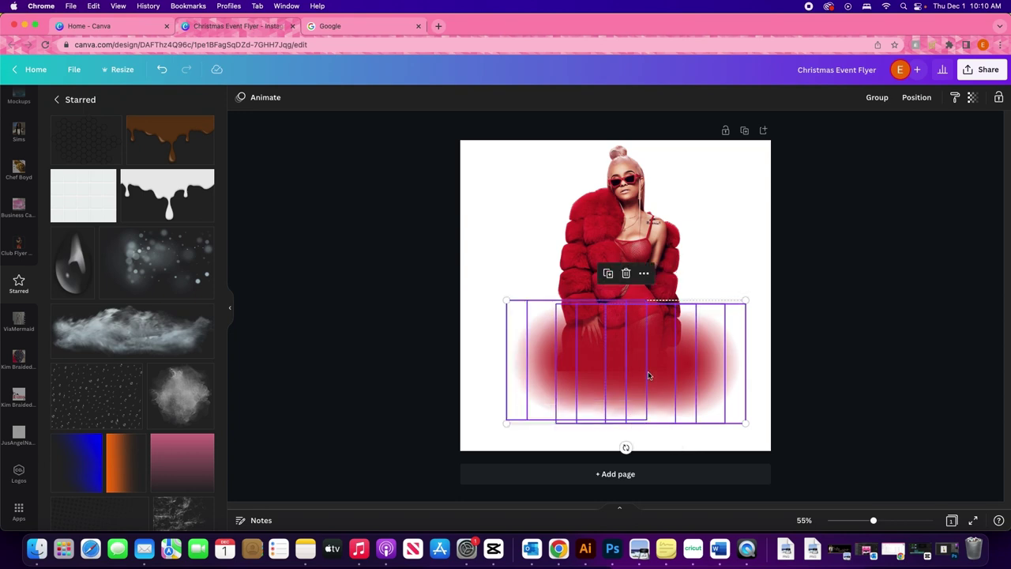
pyautogui.moveTo(718, 402); pyautogui.dragTo(627, 378)
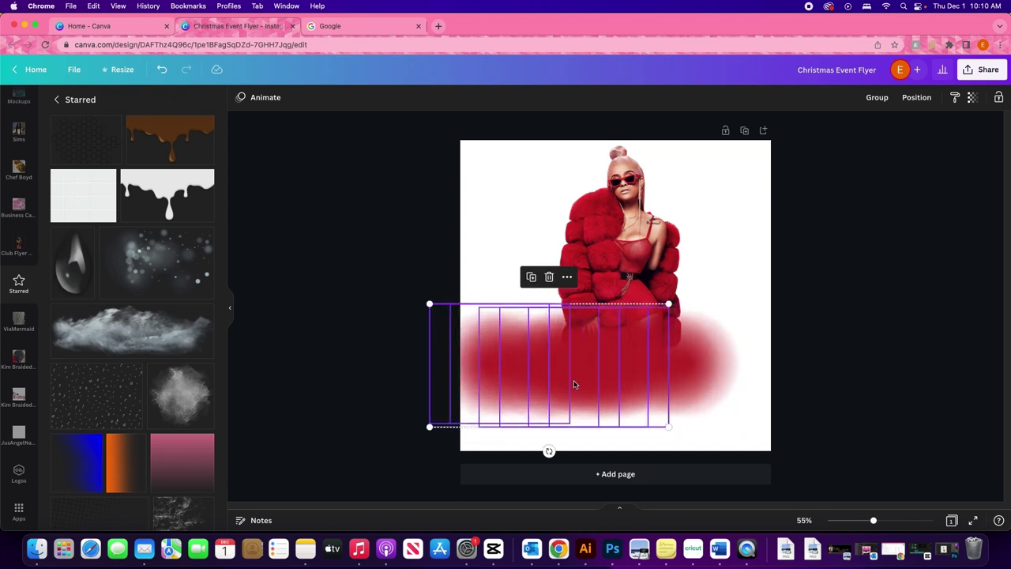
pyautogui.moveTo(561, 382); pyautogui.dragTo(692, 371)
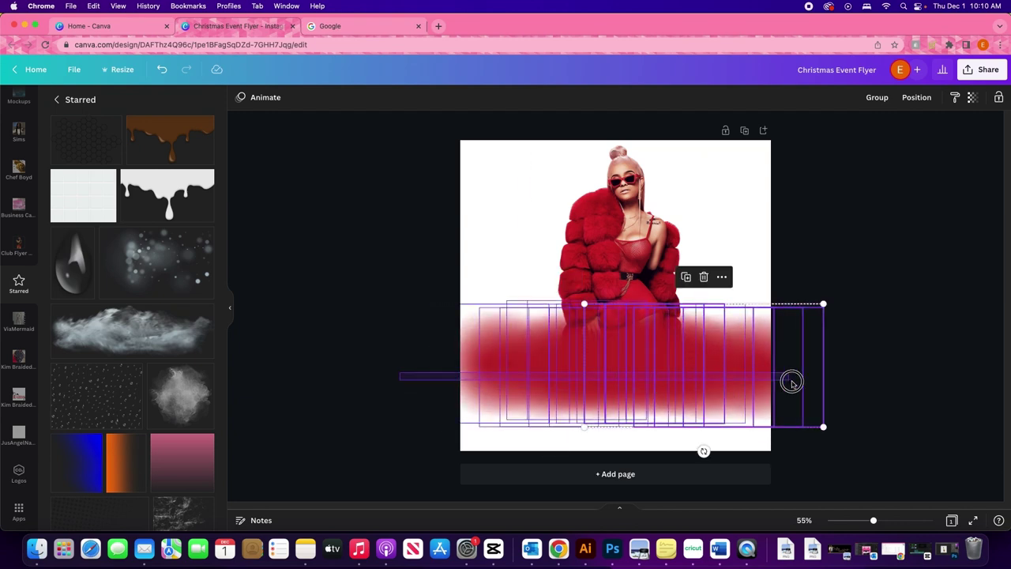
# Group the woman's photo with the red glows, scale the group down to about the page width and centre it.
pyautogui.keyDown('shift'); pyautogui.click(707, 225); pyautogui.keyUp('shift')
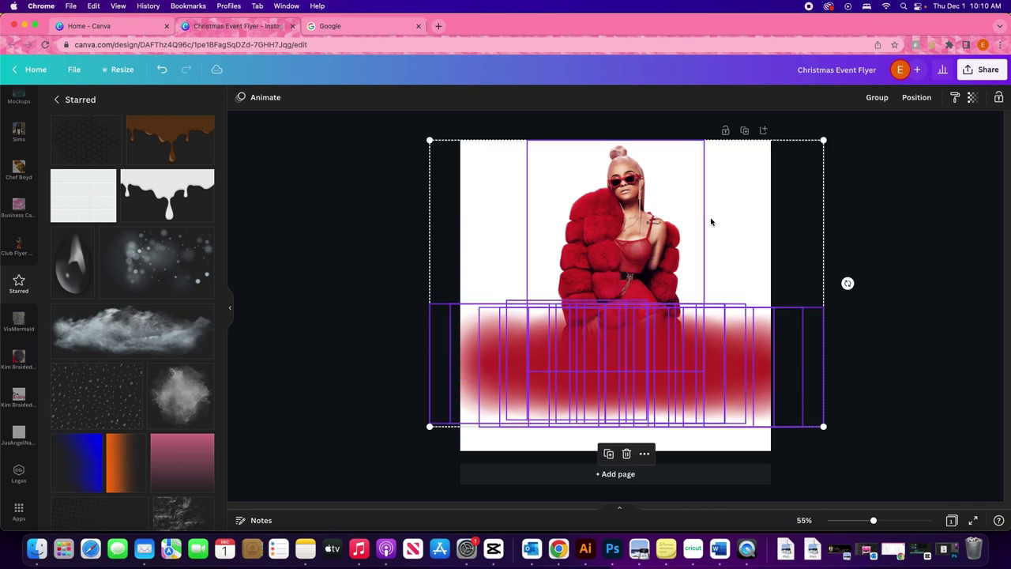
pyautogui.click(875, 98)
pyautogui.moveTo(659, 339)
pyautogui.mouseDown()
pyautogui.moveTo(686, 311)
pyautogui.moveTo(677, 335)
pyautogui.mouseUp()
pyautogui.moveTo(839, 420); pyautogui.dragTo(777, 384)
pyautogui.moveTo(647, 332); pyautogui.dragTo(640, 324)
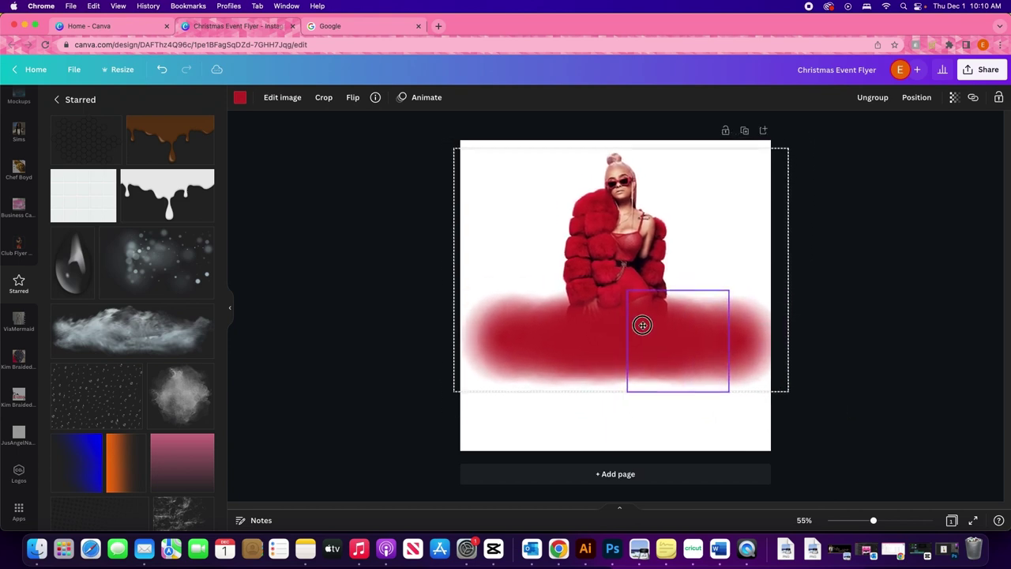
# Ungroup the photo from the red glows and delete all the glows.
pyautogui.click(56, 100)
pyautogui.scroll(5, 31, 157)
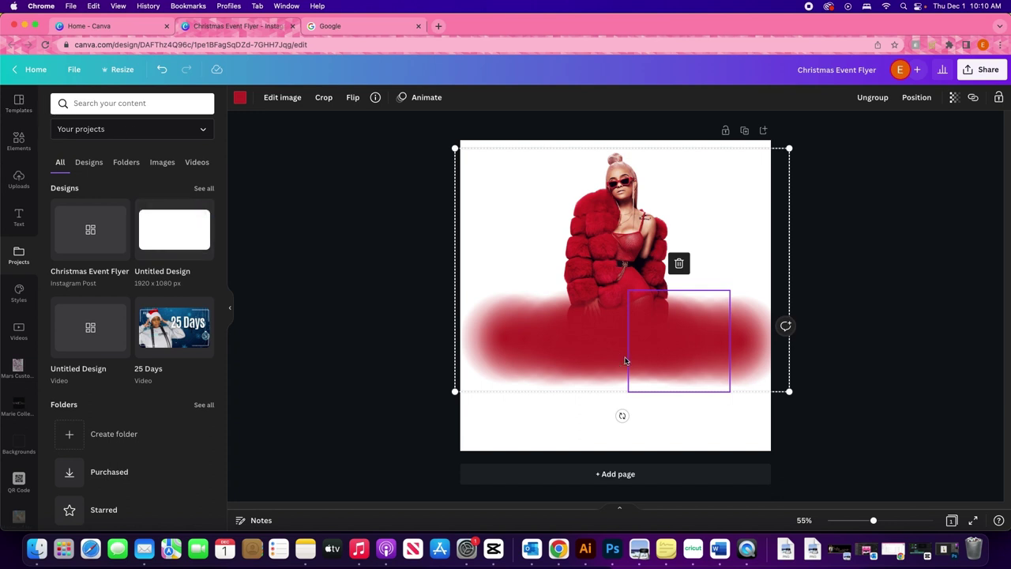
pyautogui.click(873, 97)
pyautogui.moveTo(816, 356); pyautogui.dragTo(537, 358)
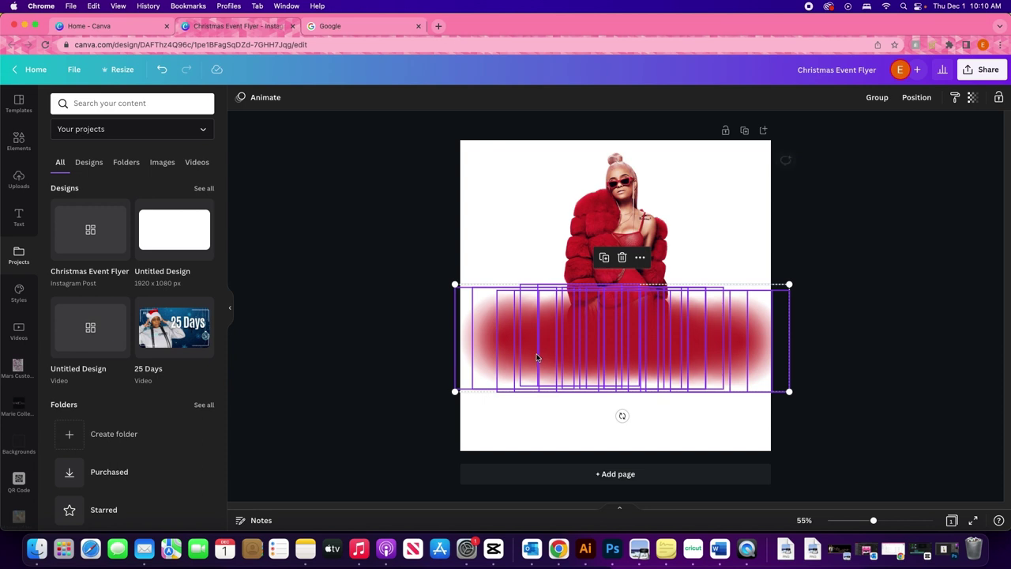
pyautogui.press('Delete')
pyautogui.click(610, 293)
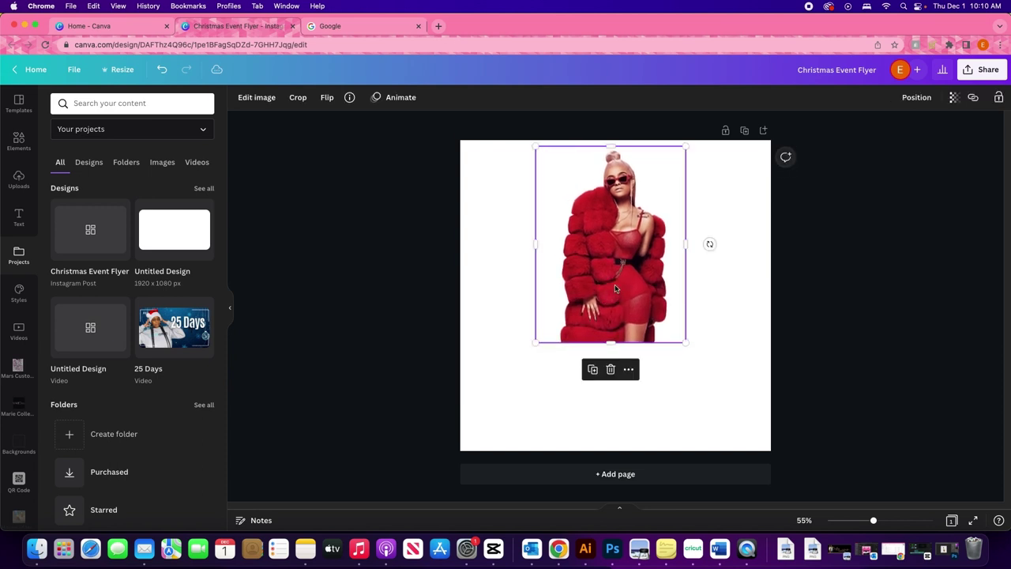
# Search the elements for ornaments and place the red ribboned ornaments photo over the lower part of the woman.
pyautogui.click(107, 103)
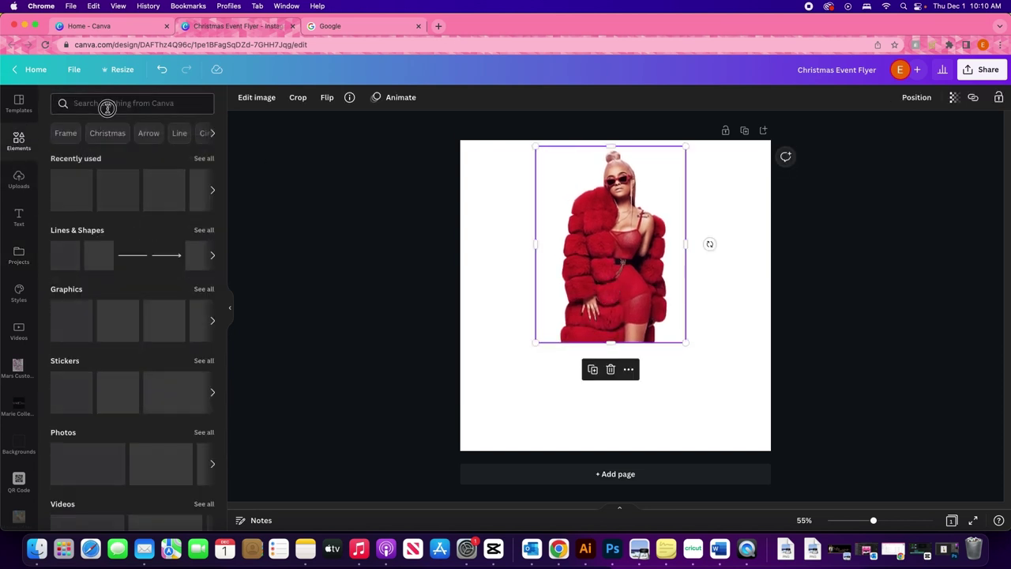
pyautogui.write('orna')
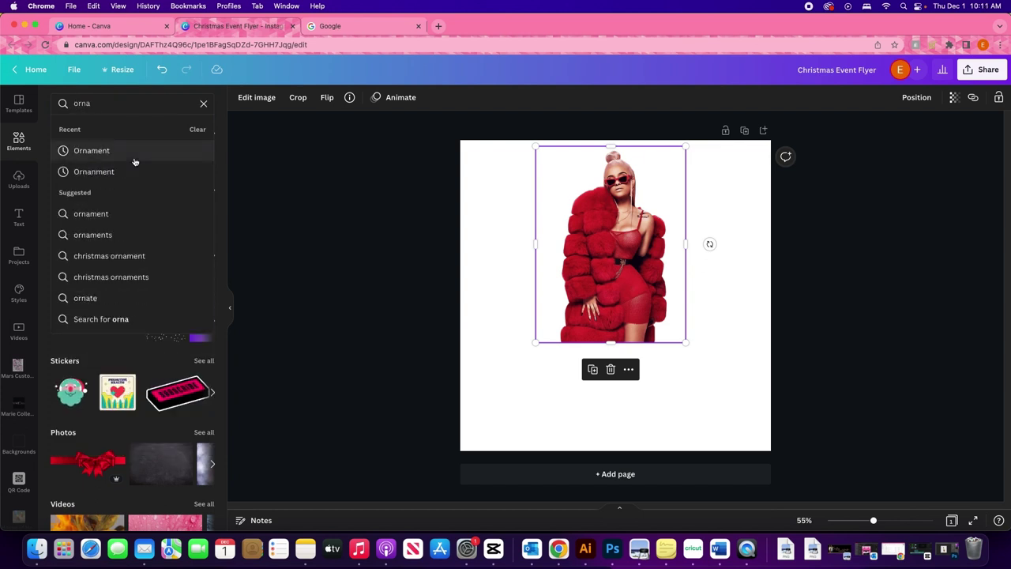
pyautogui.click(142, 232)
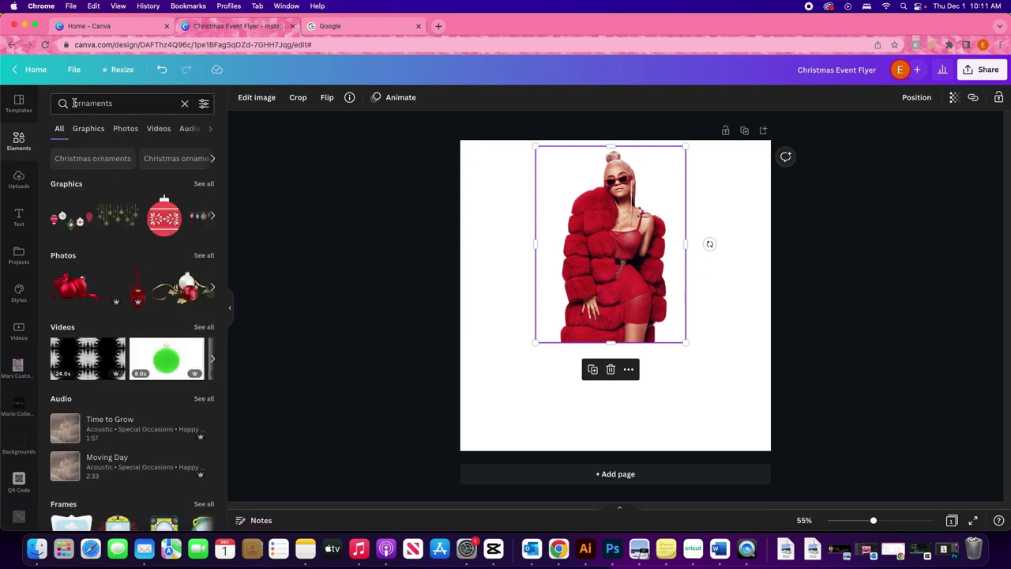
pyautogui.click(71, 290)
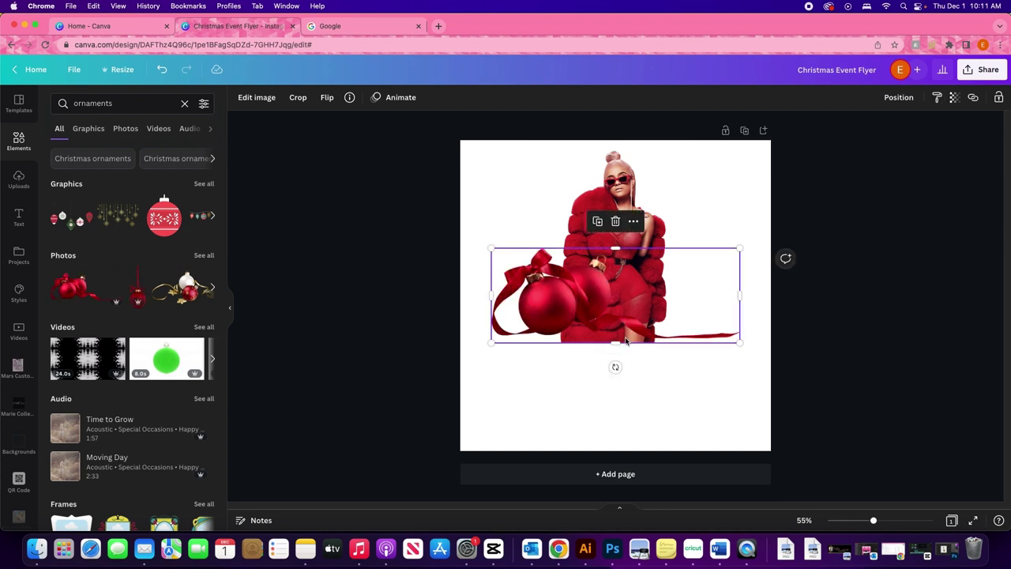
pyautogui.moveTo(565, 310)
pyautogui.mouseDown()
pyautogui.moveTo(563, 328)
pyautogui.moveTo(553, 321)
pyautogui.moveTo(559, 327)
pyautogui.mouseUp()
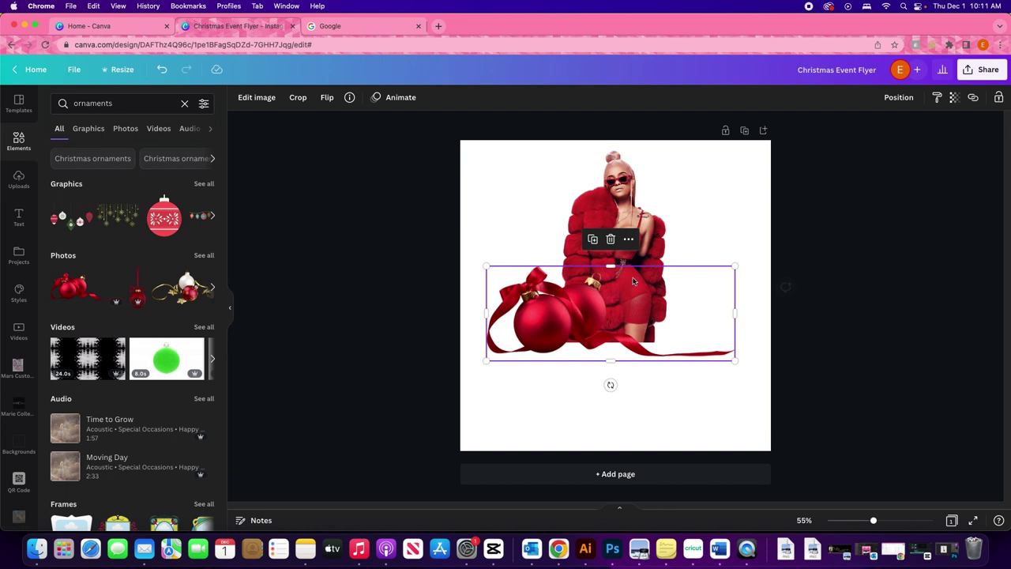
# Send the red ornaments behind the woman and move her photo down slightly to meet the ribbon's base.
pyautogui.click(899, 97)
pyautogui.click(872, 134)
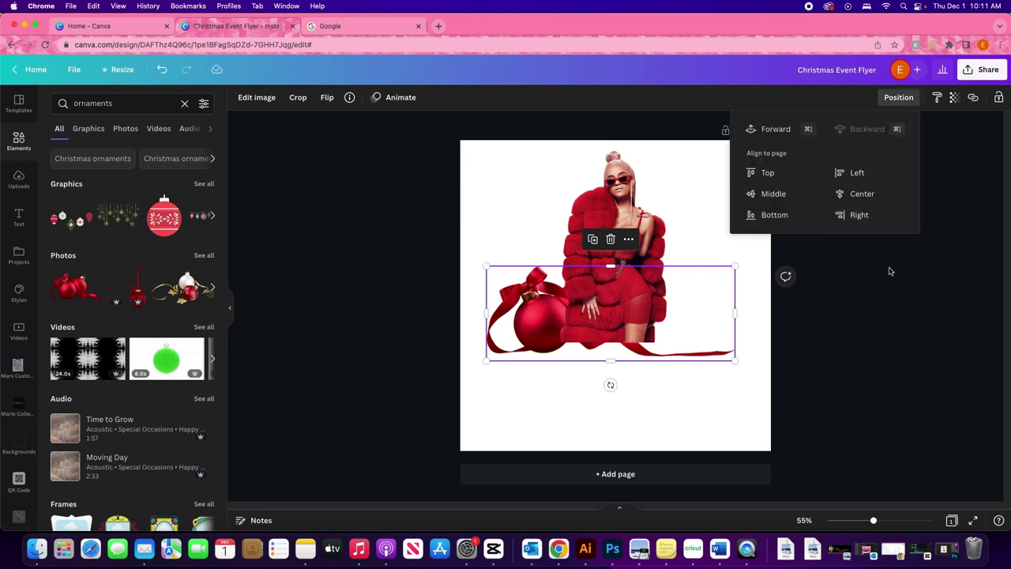
pyautogui.click(637, 250)
pyautogui.moveTo(621, 203)
pyautogui.mouseDown()
pyautogui.moveTo(629, 221)
pyautogui.moveTo(623, 215)
pyautogui.mouseUp()
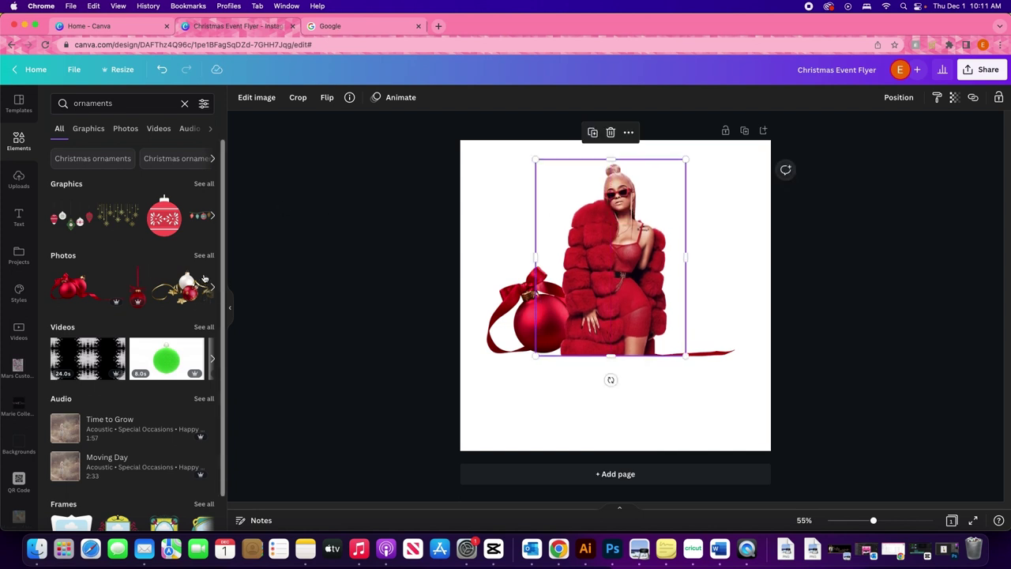
# Add the white and red ornaments with gold ribbon at the woman's right-hand side and send them behind her photo.
pyautogui.click(207, 290)
pyautogui.moveTo(595, 315); pyautogui.dragTo(655, 337)
pyautogui.moveTo(676, 259)
pyautogui.mouseDown()
pyautogui.moveTo(685, 303)
pyautogui.moveTo(677, 257)
pyautogui.mouseUp()
pyautogui.moveTo(552, 317); pyautogui.dragTo(685, 340)
pyautogui.click(898, 97)
pyautogui.click(874, 131)
pyautogui.click(424, 254)
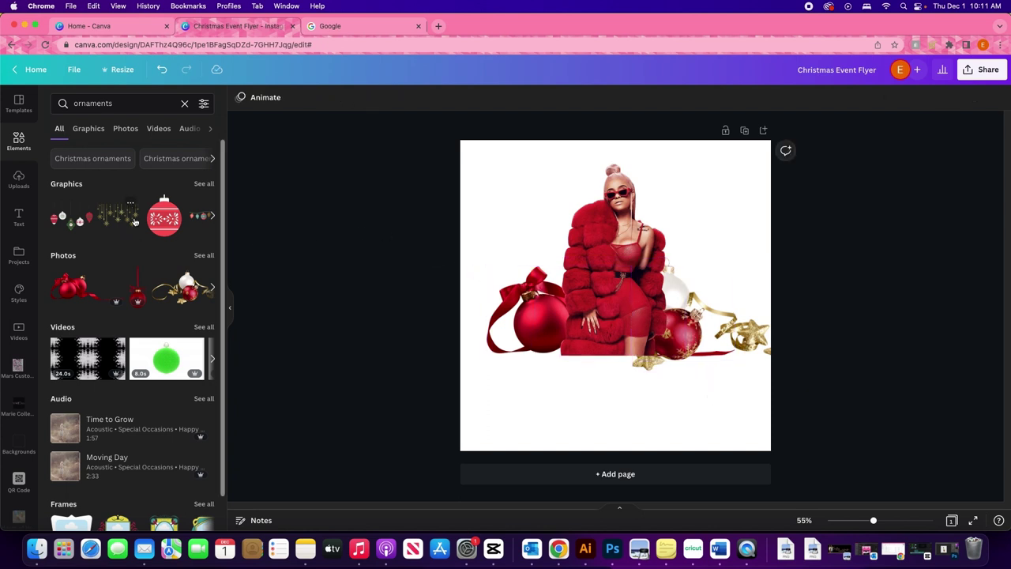
# Add the gold-ribboned gift box with red ornaments, shrink it and place it in front of the woman at the lower left.
pyautogui.click(213, 288)
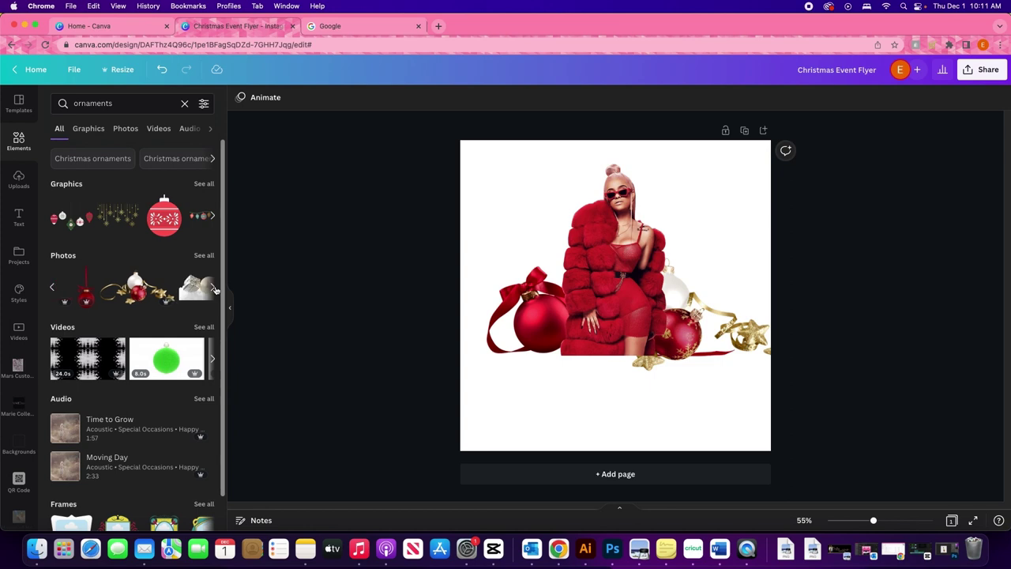
pyautogui.click(213, 289)
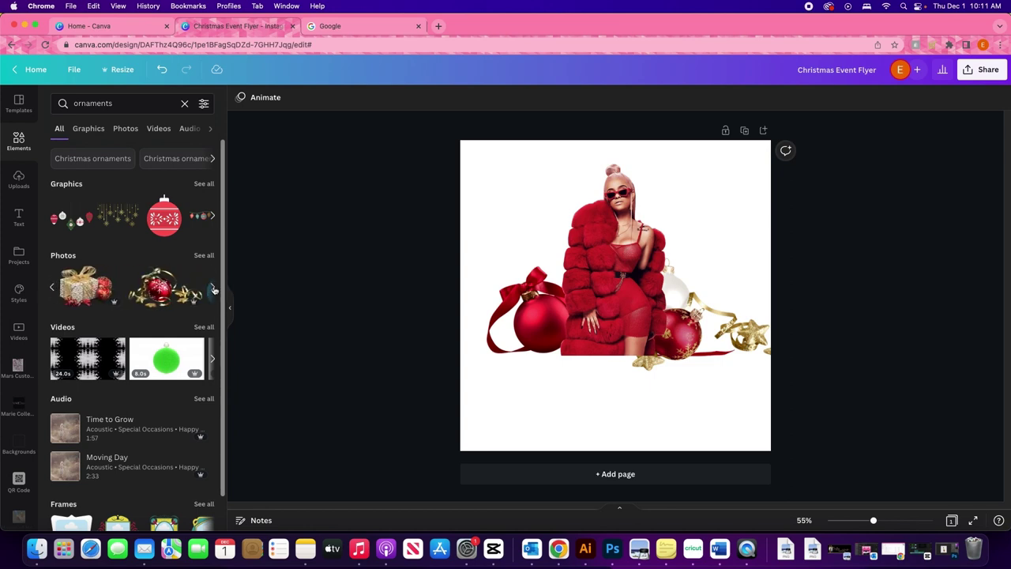
pyautogui.click(85, 288)
pyautogui.moveTo(627, 274); pyautogui.dragTo(593, 306)
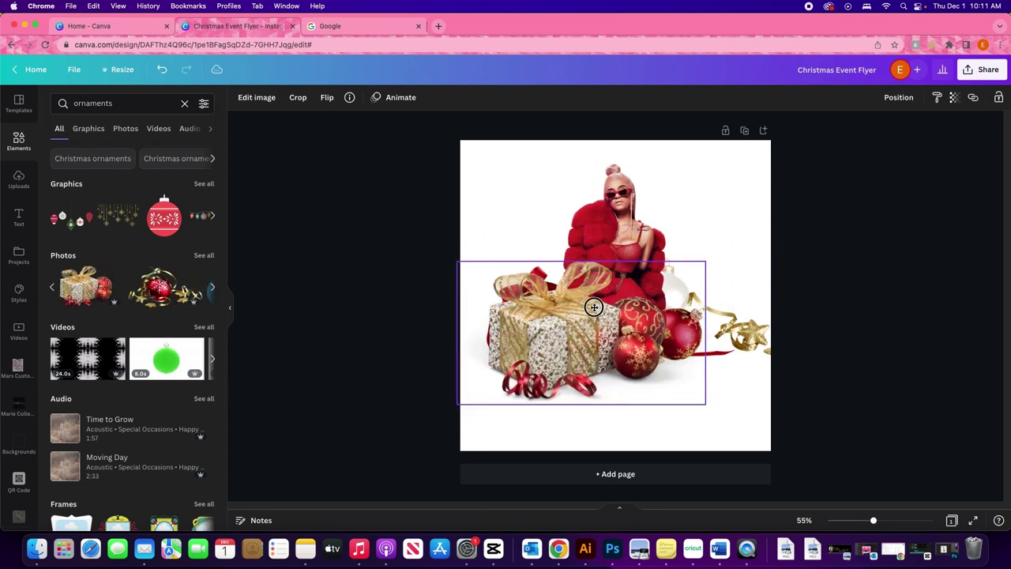
pyautogui.moveTo(704, 404); pyautogui.dragTo(598, 344)
pyautogui.moveTo(516, 296); pyautogui.dragTo(555, 331)
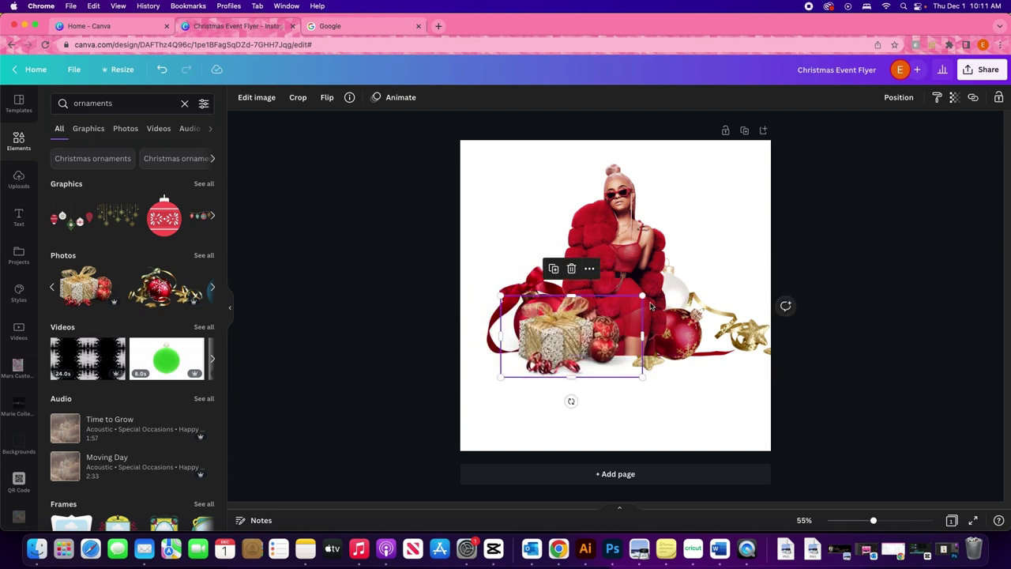
# Shrink the gift box slightly and move it a little lower in front of the woman.
pyautogui.moveTo(643, 294); pyautogui.dragTo(632, 302)
pyautogui.moveTo(570, 339)
pyautogui.mouseDown()
pyautogui.moveTo(540, 342)
pyautogui.moveTo(571, 343)
pyautogui.moveTo(566, 356)
pyautogui.moveTo(573, 339)
pyautogui.moveTo(573, 352)
pyautogui.mouseUp()
pyautogui.click(419, 238)
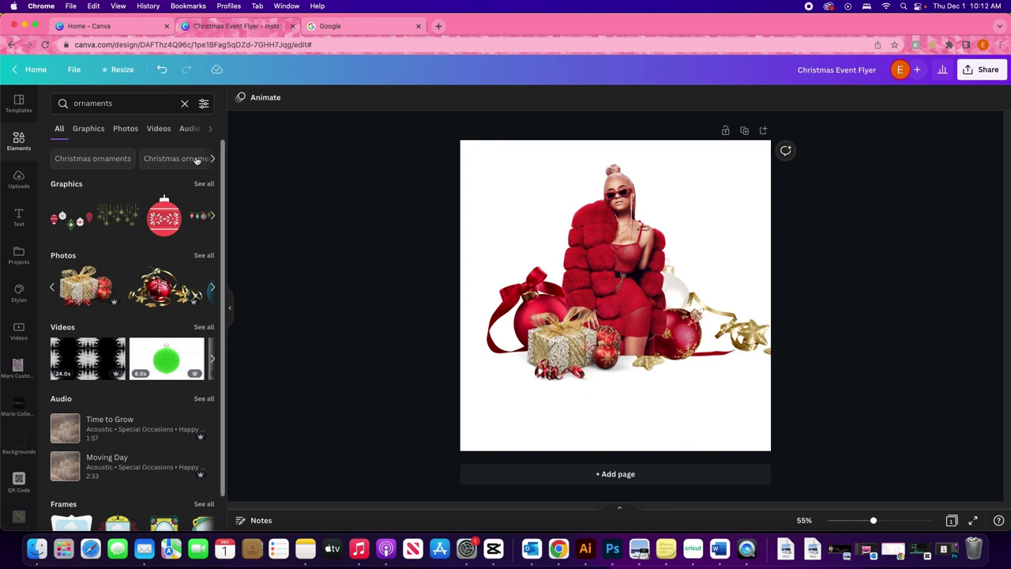
# Try the photo of red ornaments on snow over the lower part of the flyer and delete it.
pyautogui.click(208, 259)
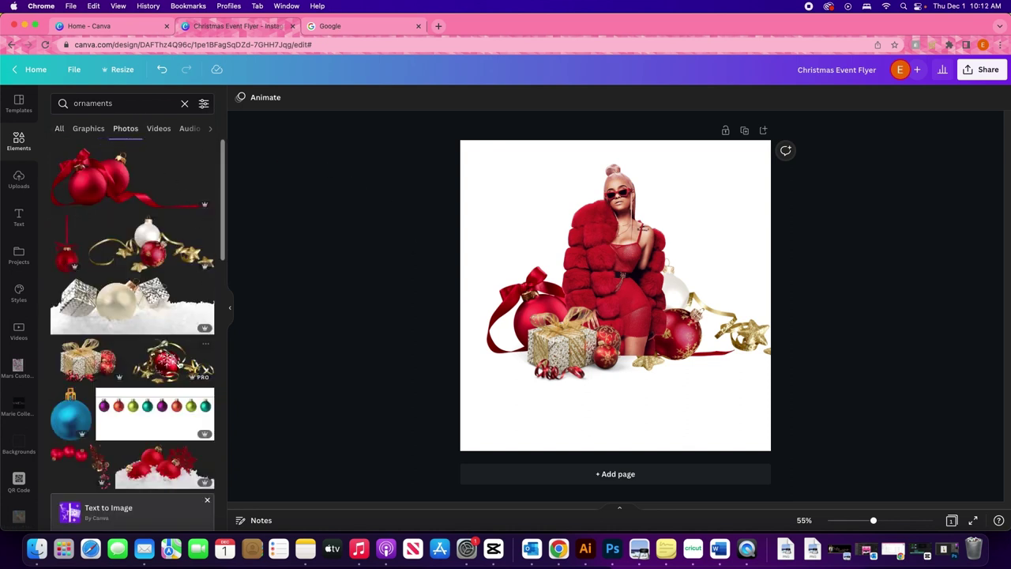
pyautogui.scroll(-3, 150, 363)
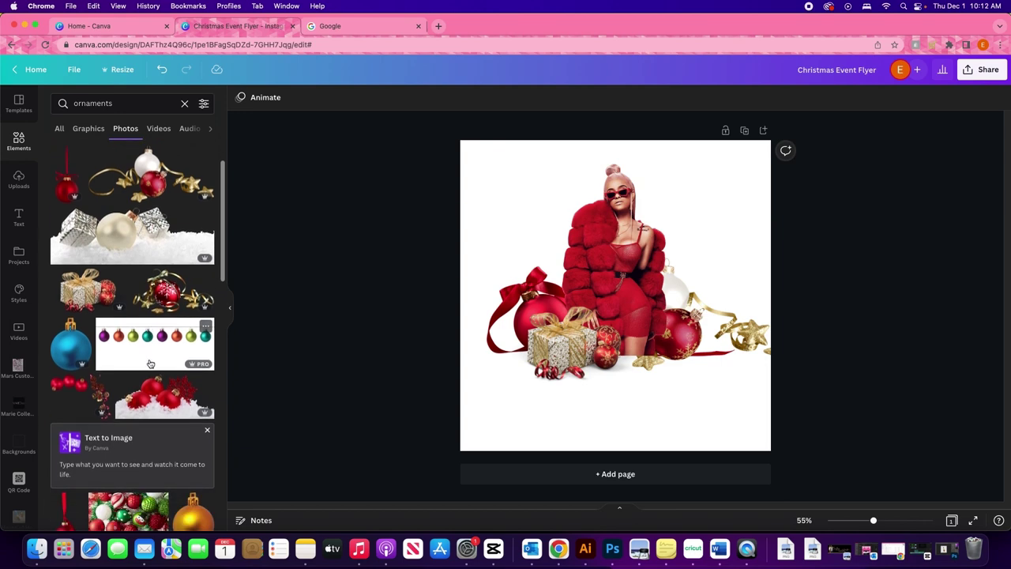
pyautogui.click(150, 365)
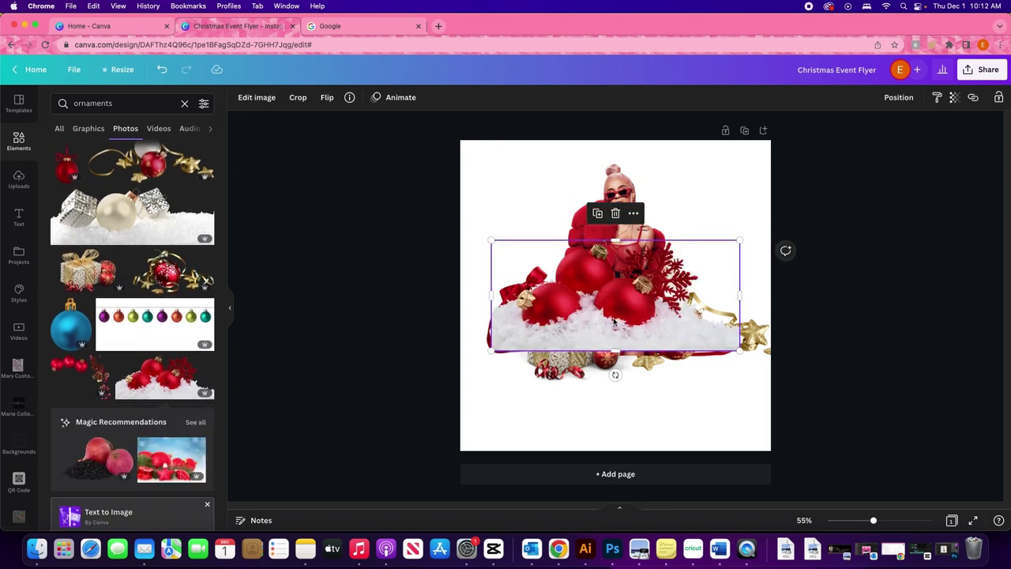
pyautogui.moveTo(624, 358); pyautogui.dragTo(573, 359)
pyautogui.moveTo(707, 376); pyautogui.dragTo(771, 406)
pyautogui.moveTo(652, 379)
pyautogui.mouseDown()
pyautogui.moveTo(657, 356)
pyautogui.moveTo(649, 363)
pyautogui.mouseUp()
pyautogui.press('Delete')
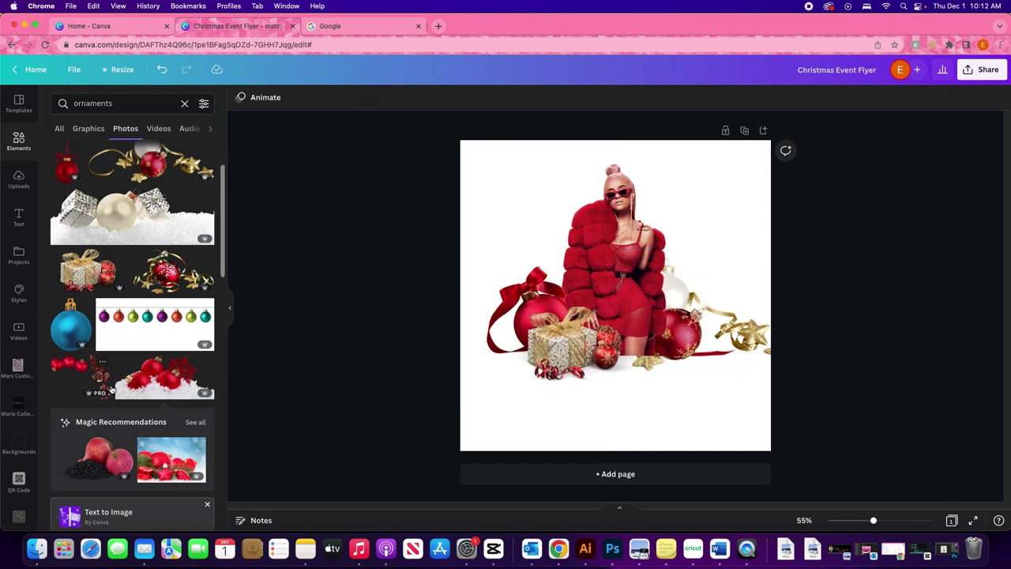
# Add the gold star photo, shrink and tilt it, and place it beside the fur coat above the red-ribboned ornament.
pyautogui.scroll(-5, 108, 383)
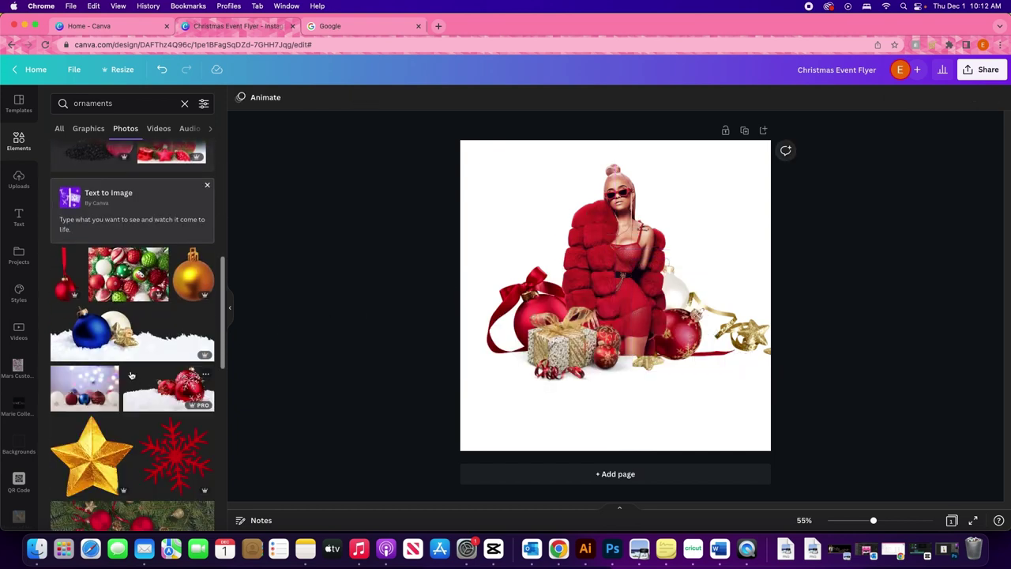
pyautogui.scroll(-2, 131, 375)
pyautogui.click(124, 380)
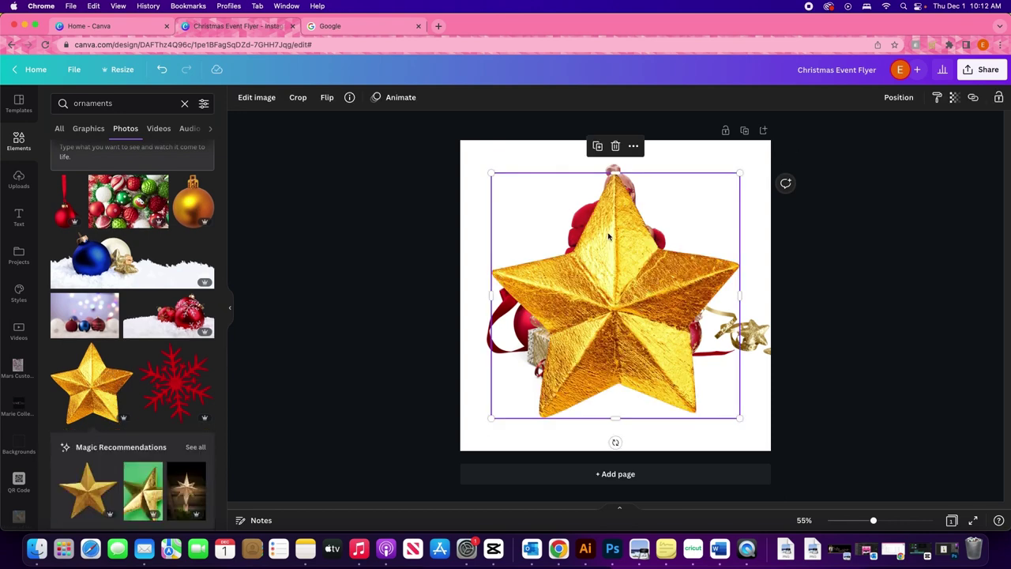
pyautogui.moveTo(498, 172); pyautogui.dragTo(504, 187)
pyautogui.moveTo(603, 277); pyautogui.dragTo(635, 316)
pyautogui.moveTo(683, 350); pyautogui.dragTo(671, 258)
pyautogui.moveTo(728, 326); pyautogui.dragTo(639, 315)
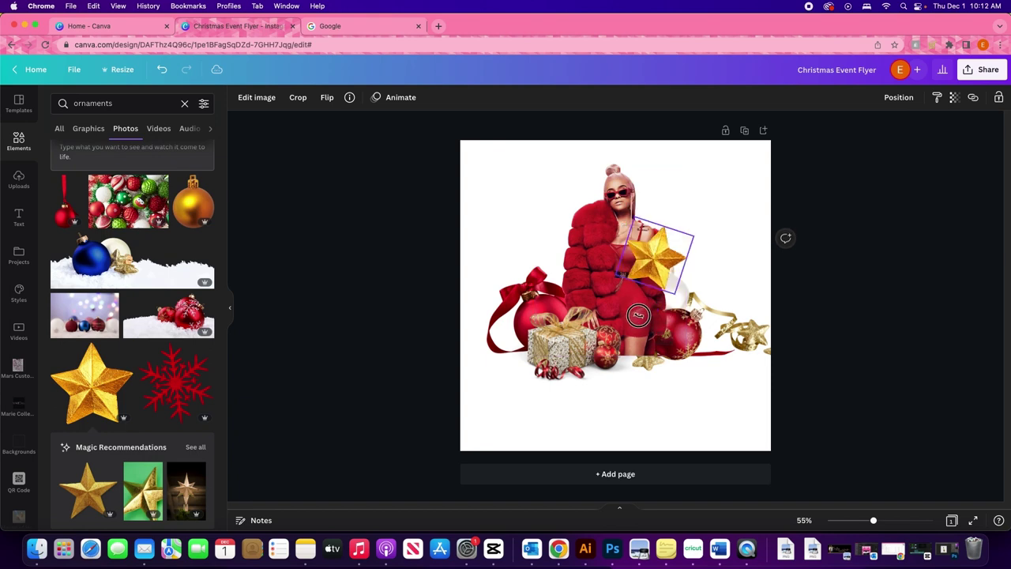
pyautogui.moveTo(652, 253); pyautogui.dragTo(555, 253)
pyautogui.moveTo(582, 300); pyautogui.dragTo(583, 327)
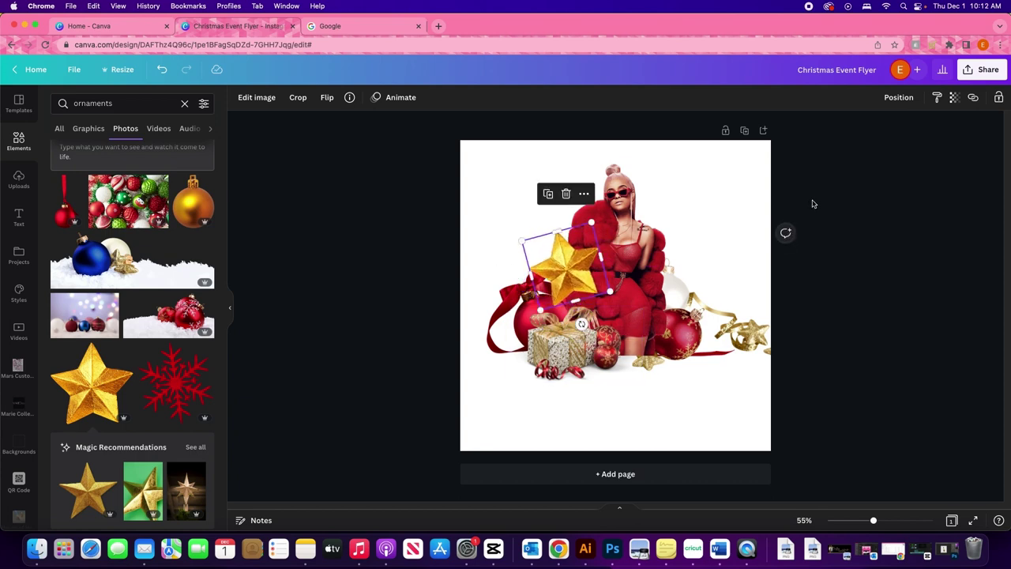
# Send the gold star behind the woman's photo.
pyautogui.click(897, 98)
pyautogui.click(864, 130)
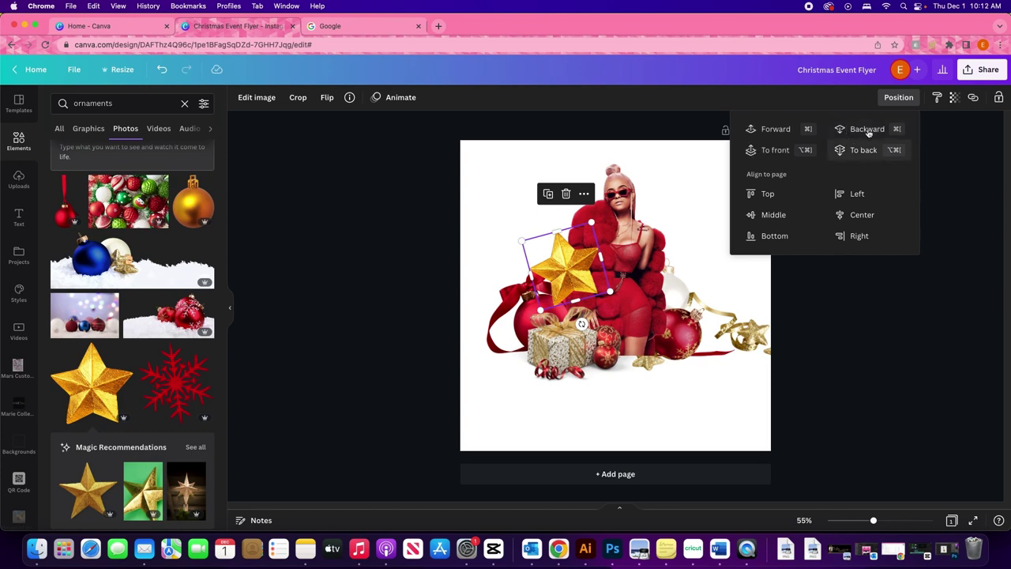
pyautogui.click(954, 358)
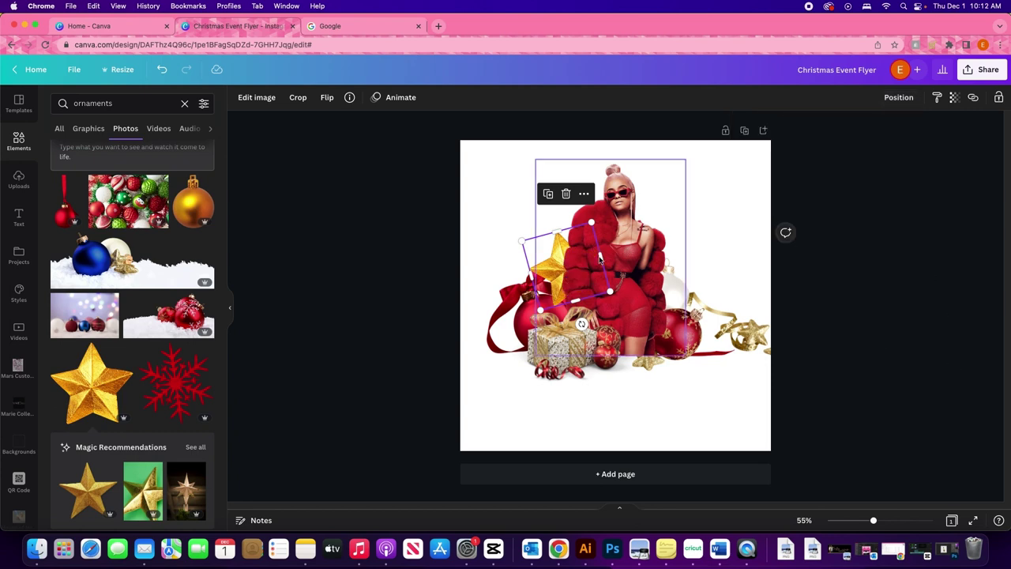
pyautogui.click(479, 260)
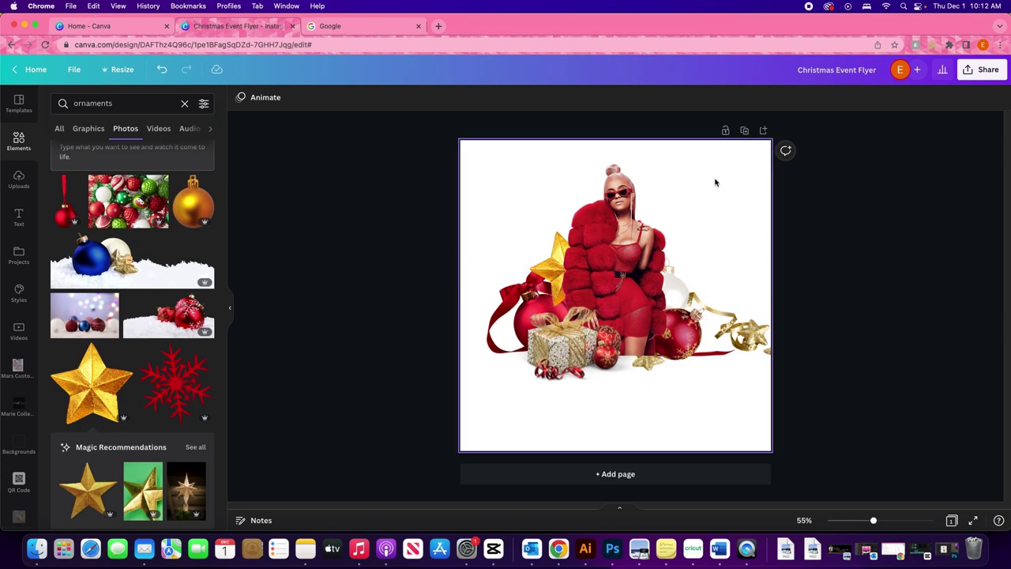
# Add the gold ball ornament, shrink and tilt it, and place it in front of the woman's legs beside the gift box.
pyautogui.scroll(-2, 155, 267)
pyautogui.scroll(3, 155, 266)
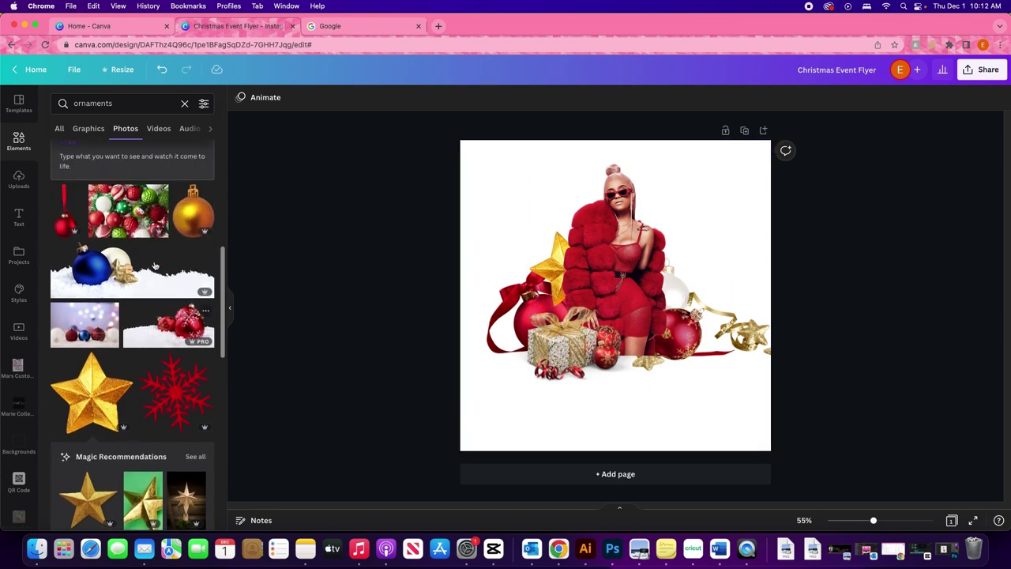
pyautogui.click(193, 210)
pyautogui.moveTo(718, 173); pyautogui.dragTo(601, 329)
pyautogui.moveTo(566, 385); pyautogui.dragTo(644, 344)
pyautogui.moveTo(634, 403); pyautogui.dragTo(623, 404)
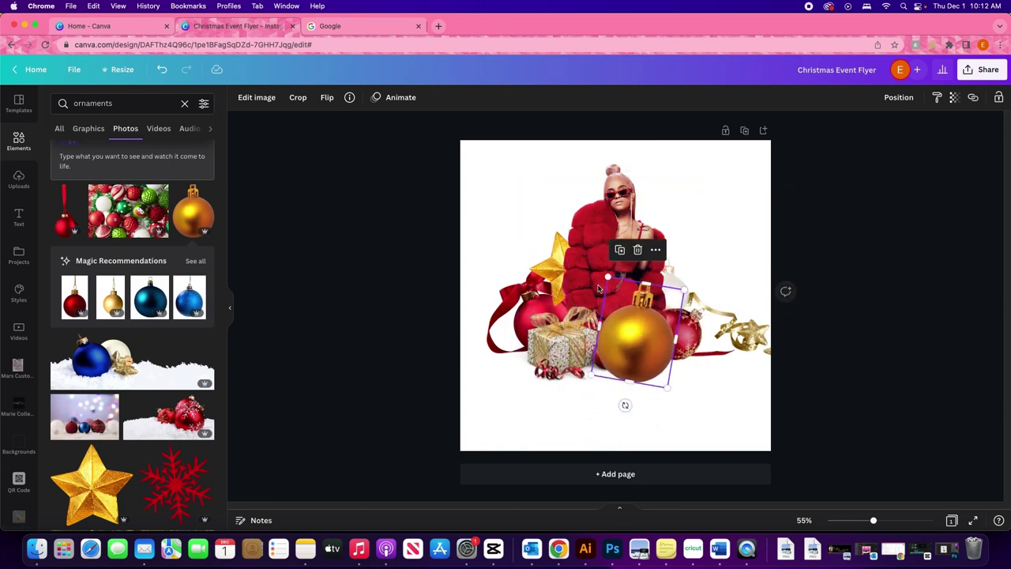
pyautogui.moveTo(625, 308); pyautogui.dragTo(639, 353)
pyautogui.click(902, 342)
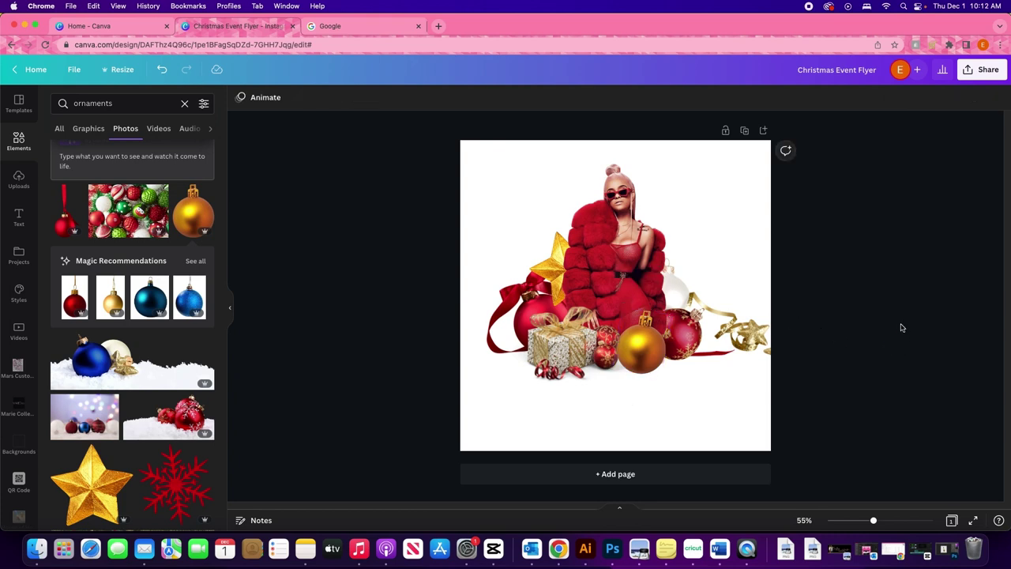
pyautogui.click(644, 357)
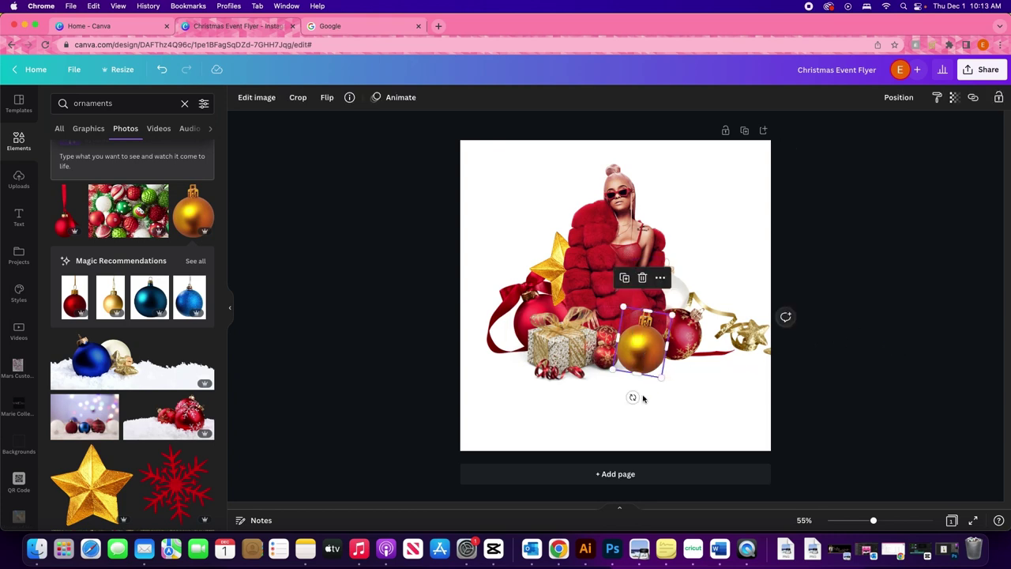
pyautogui.click(826, 354)
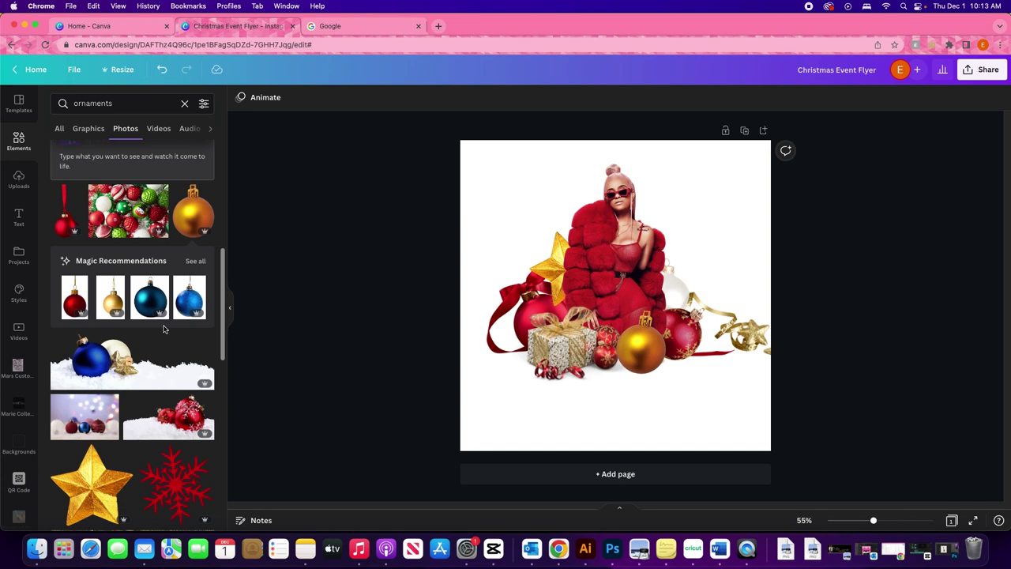
# Browse the ornament photo results for further decorations that suit the arrangement.
pyautogui.scroll(-6, 164, 329)
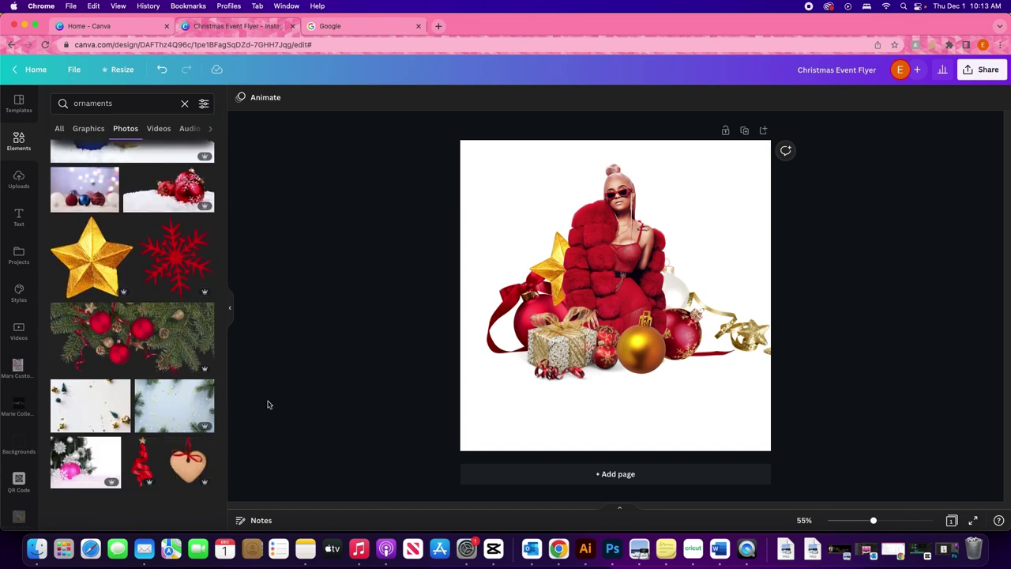
pyautogui.moveTo(652, 368); pyautogui.dragTo(649, 363)
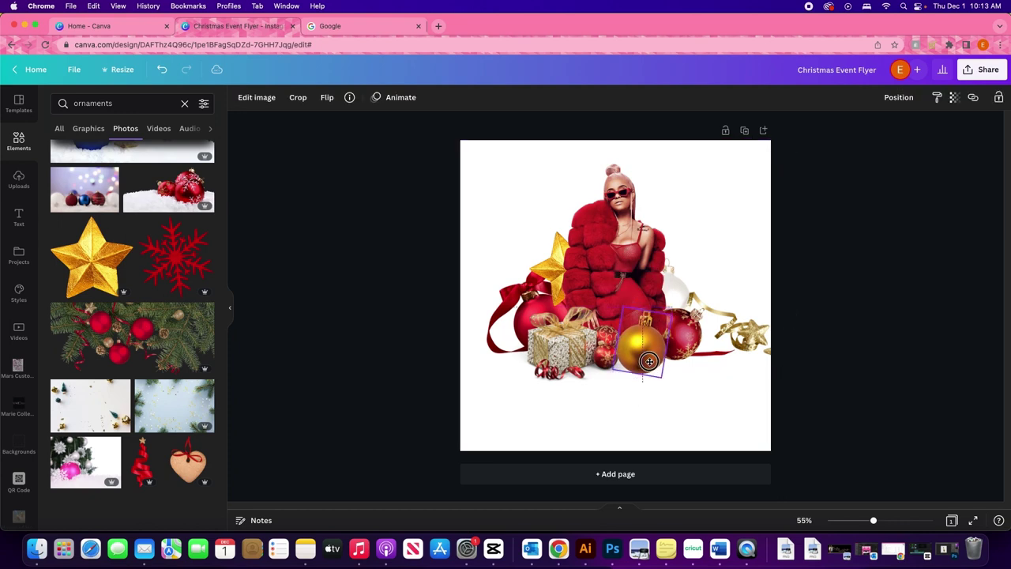
pyautogui.click(383, 381)
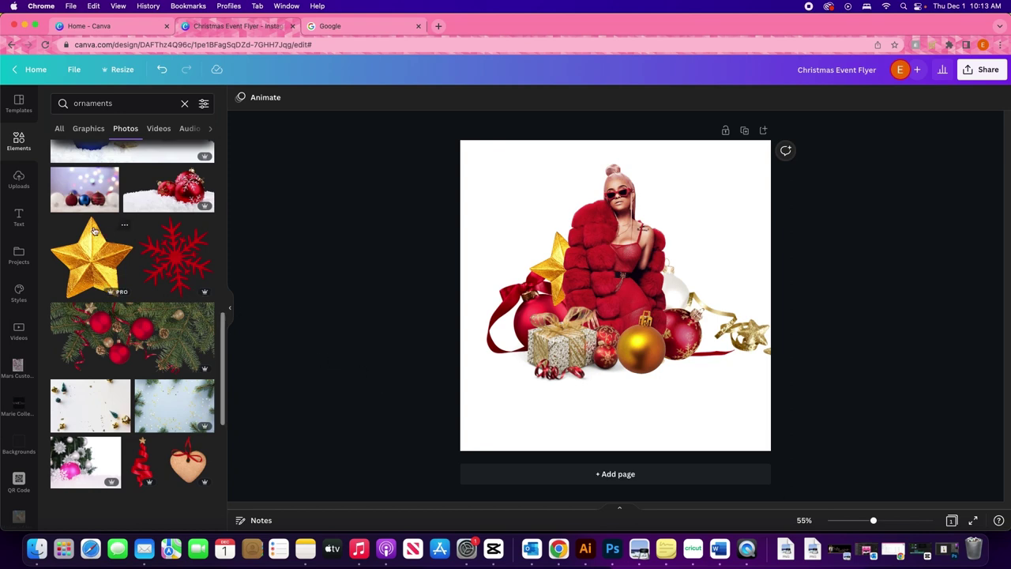
pyautogui.scroll(-5, 154, 300)
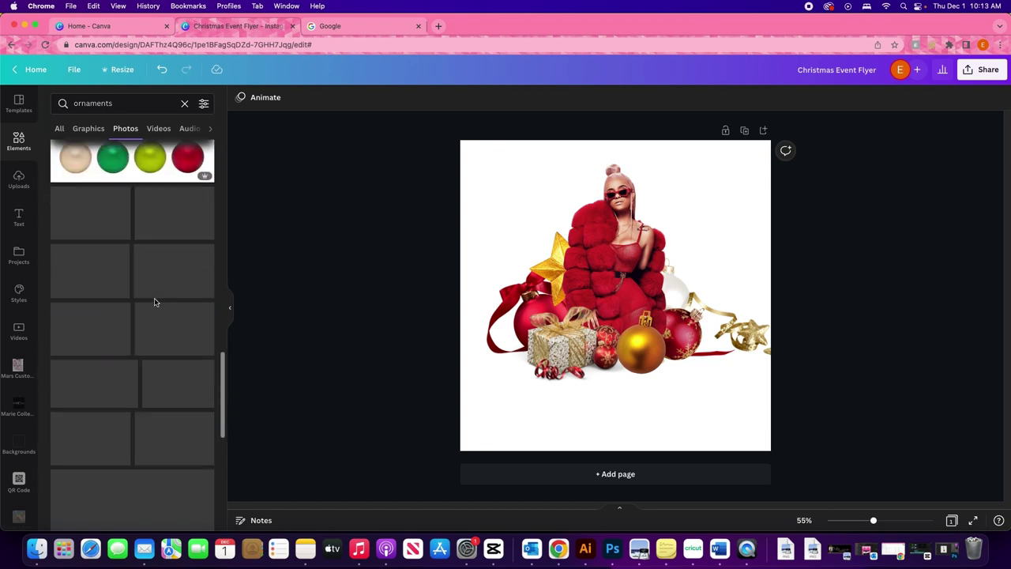
pyautogui.scroll(-3, 163, 363)
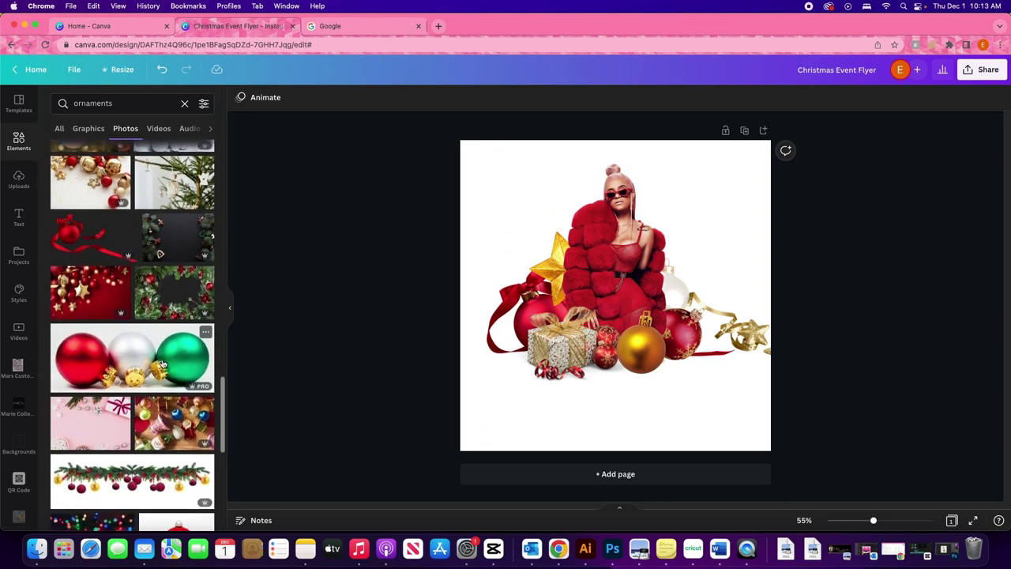
pyautogui.scroll(-2, 163, 364)
pyautogui.scroll(-5, 163, 364)
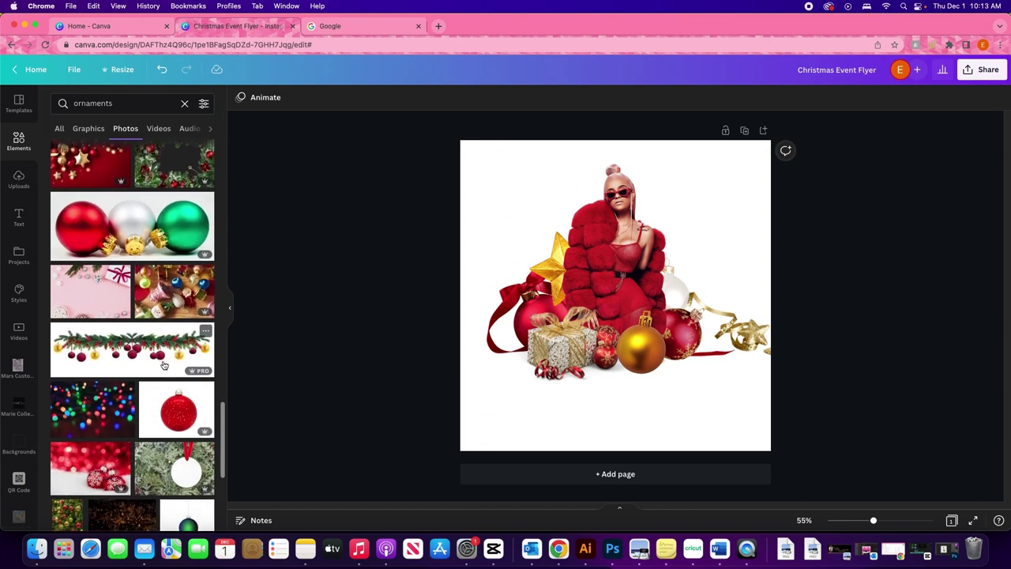
pyautogui.scroll(-4, 164, 366)
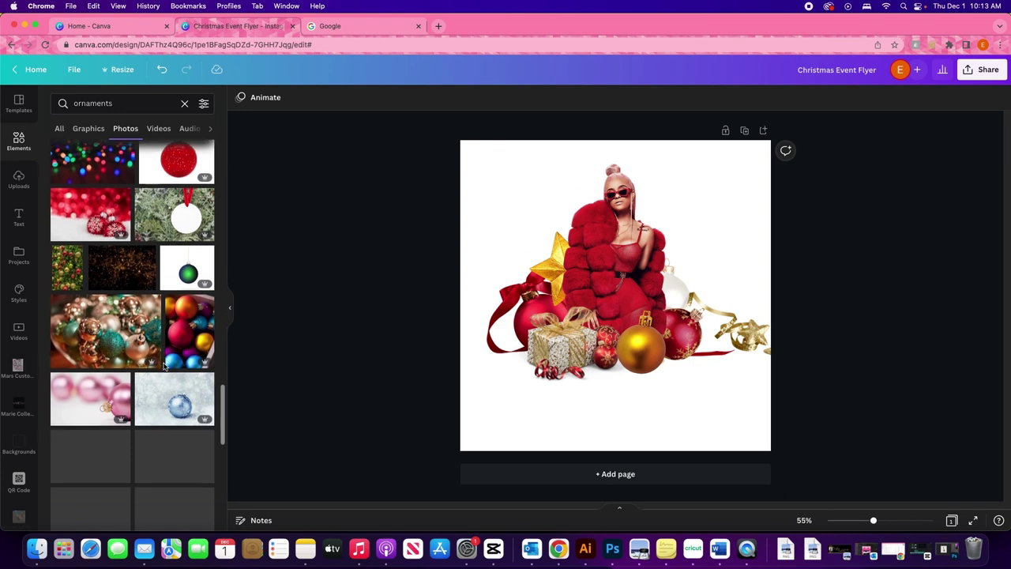
pyautogui.scroll(-4, 161, 372)
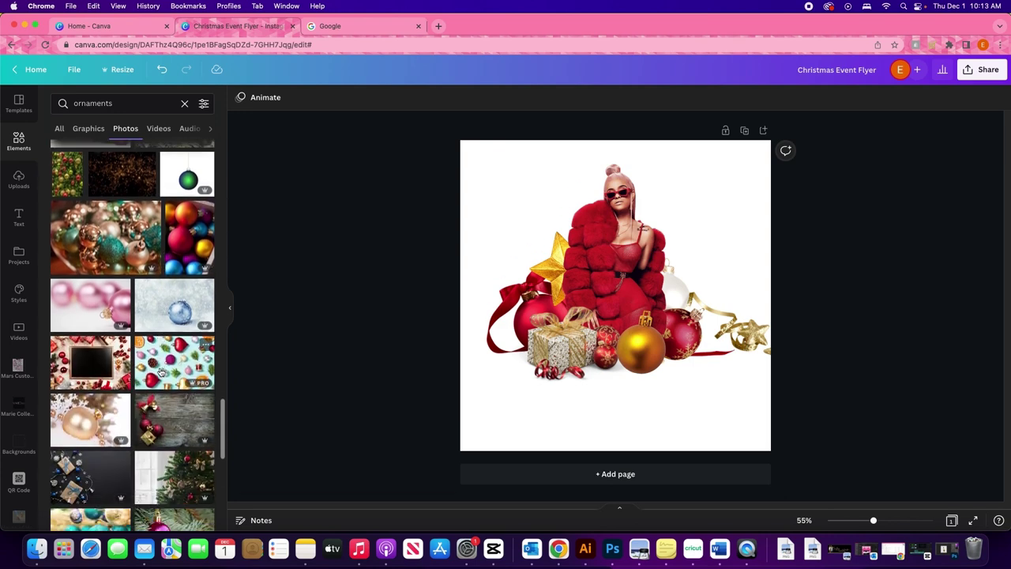
pyautogui.scroll(-9, 160, 371)
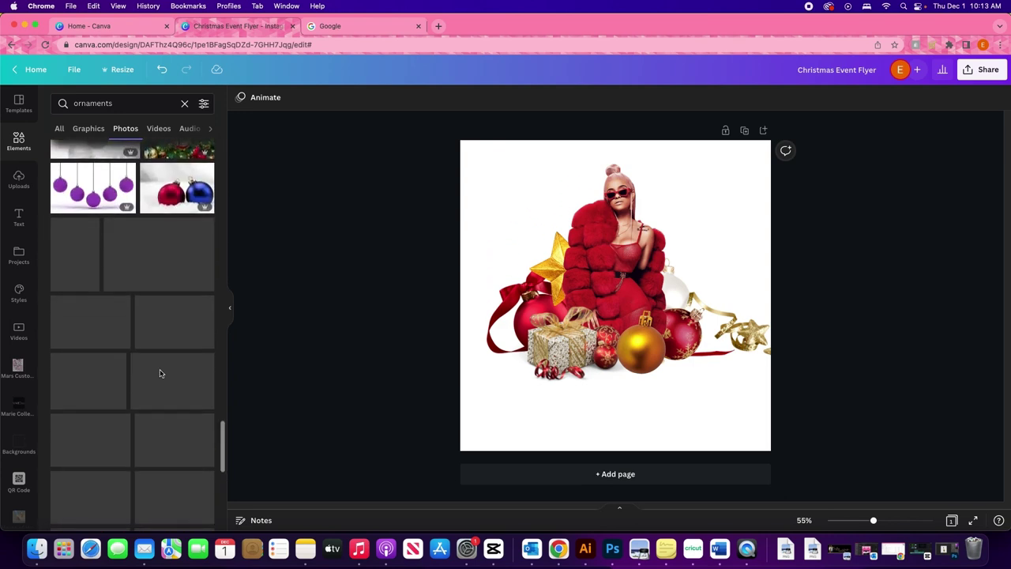
pyautogui.scroll(12, 160, 373)
pyautogui.scroll(15, 160, 373)
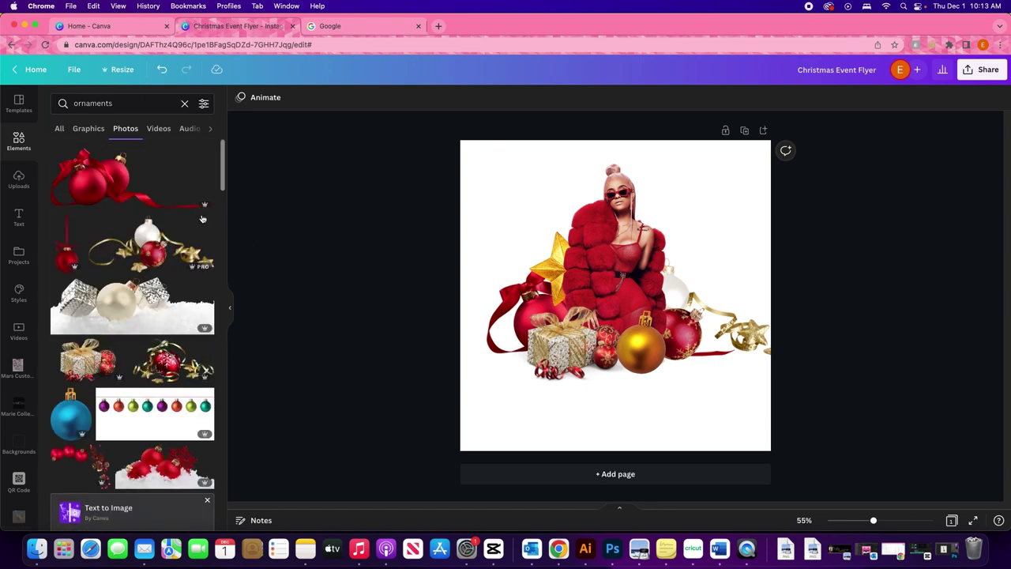
# Clear the search, try the red ornament with curled gold ribbon at the flyer's lower left, and delete it.
pyautogui.click(183, 106)
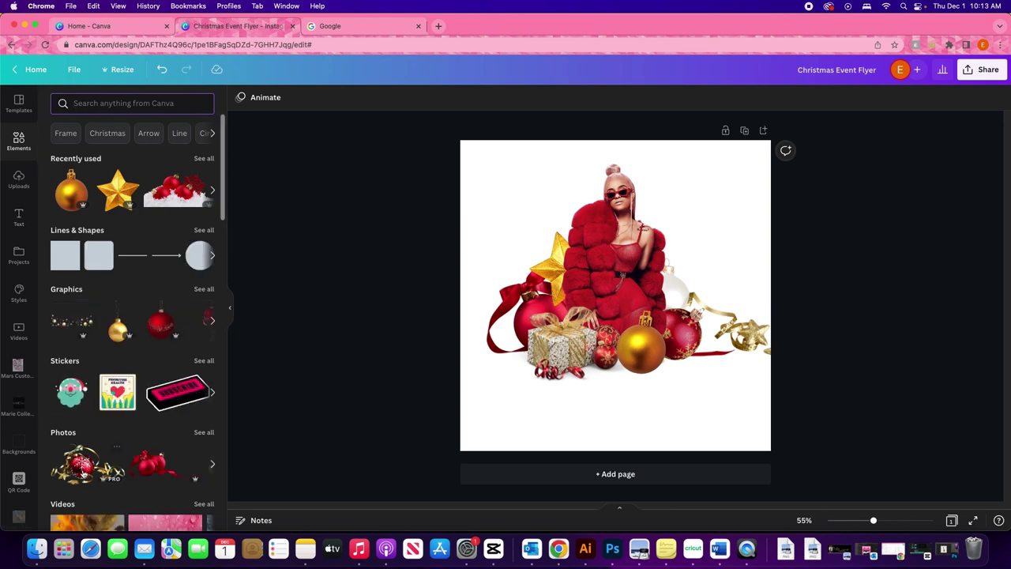
pyautogui.click(83, 464)
pyautogui.moveTo(615, 293); pyautogui.dragTo(499, 416)
pyautogui.press('Delete')
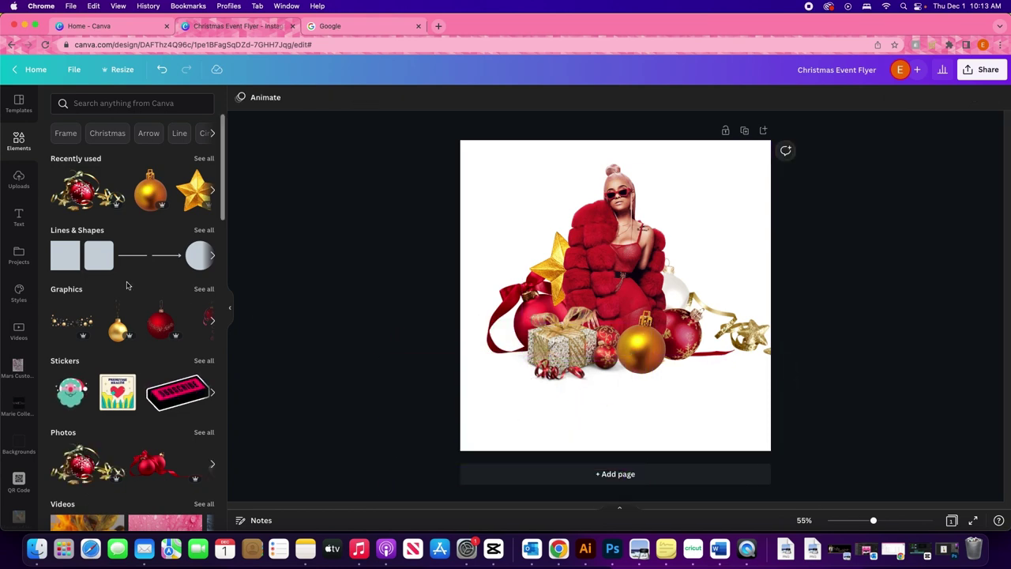
# Add the single gold champagne bottle from the uploads and send it to the back, behind the woman and star.
pyautogui.click(19, 179)
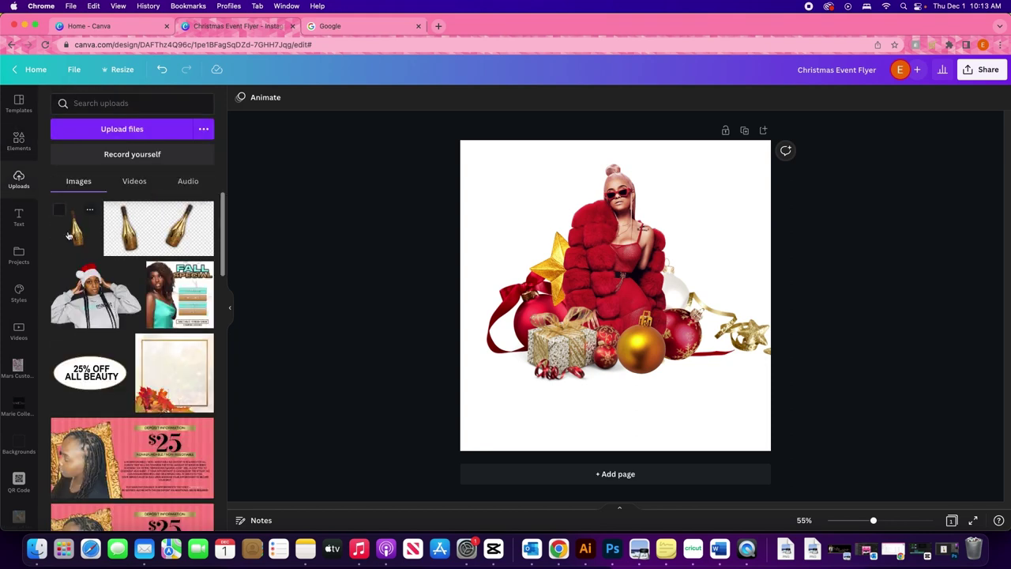
pyautogui.moveTo(630, 345); pyautogui.dragTo(666, 390)
pyautogui.moveTo(569, 291); pyautogui.dragTo(592, 303)
pyautogui.click(910, 97)
pyautogui.click(863, 149)
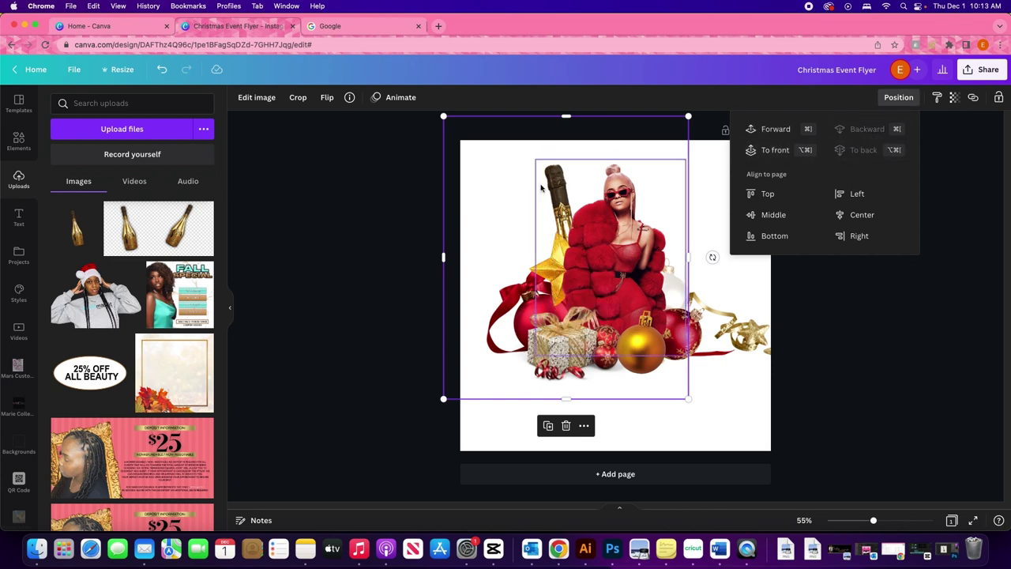
# Shrink the champagne bottle and move it to the right of the woman, behind the ornaments.
pyautogui.moveTo(478, 166); pyautogui.dragTo(435, 175)
pyautogui.moveTo(398, 127); pyautogui.dragTo(442, 171)
pyautogui.moveTo(527, 213); pyautogui.dragTo(473, 192)
pyautogui.moveTo(477, 230); pyautogui.dragTo(659, 210)
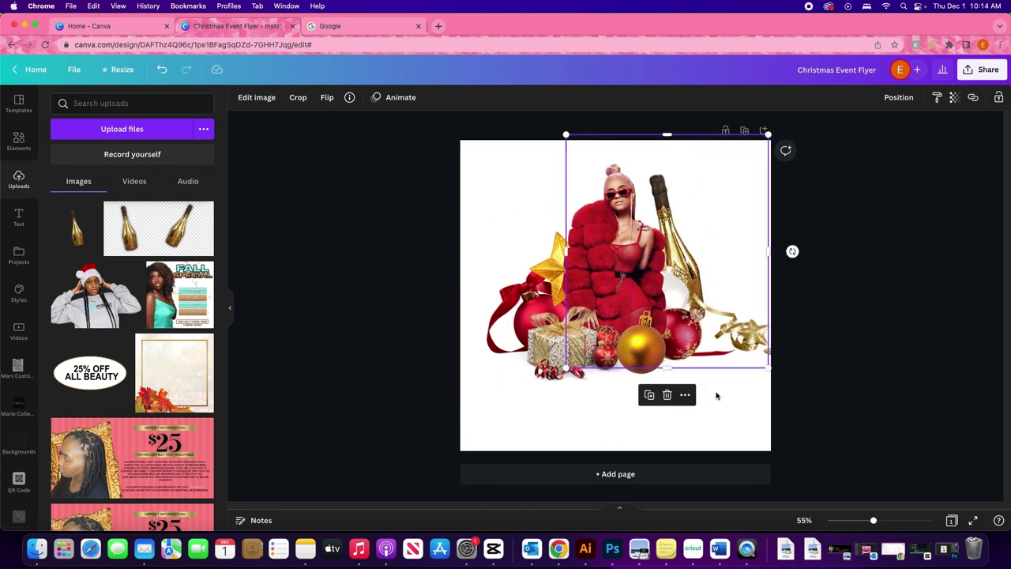
# Rotate the champagne bottle clockwise until nearly upright and shift it slightly away from the woman, behind the red ornament.
pyautogui.moveTo(793, 251); pyautogui.dragTo(776, 306)
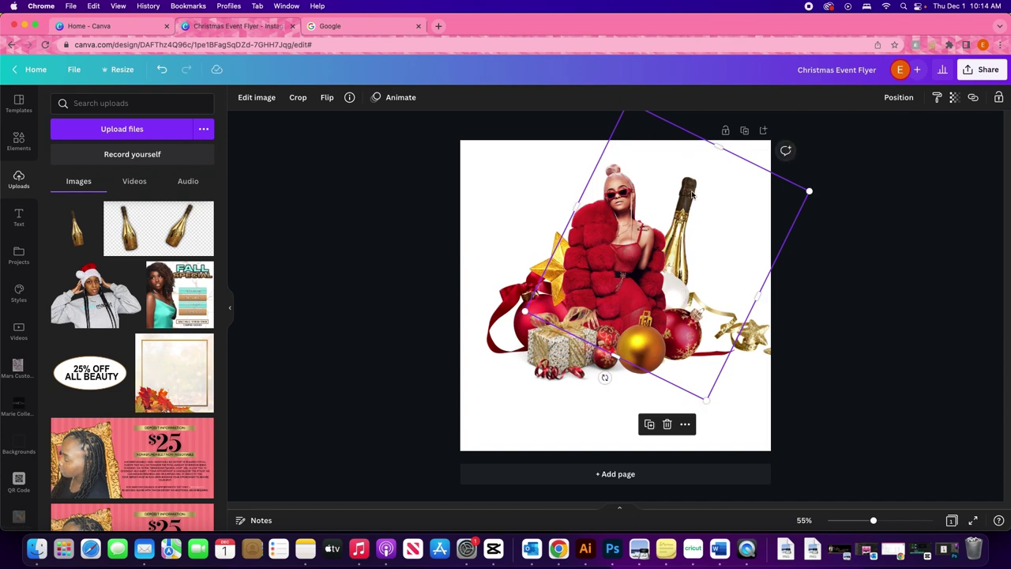
pyautogui.moveTo(688, 195)
pyautogui.mouseDown()
pyautogui.moveTo(723, 197)
pyautogui.moveTo(656, 193)
pyautogui.moveTo(700, 192)
pyautogui.mouseUp()
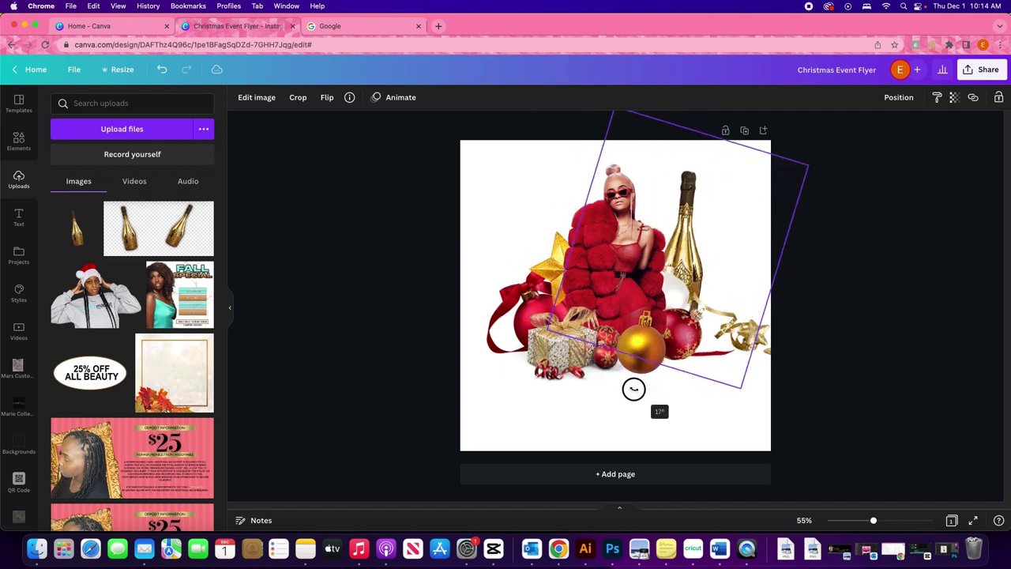
pyautogui.click(681, 204)
pyautogui.moveTo(681, 204); pyautogui.dragTo(732, 203)
pyautogui.click(718, 185)
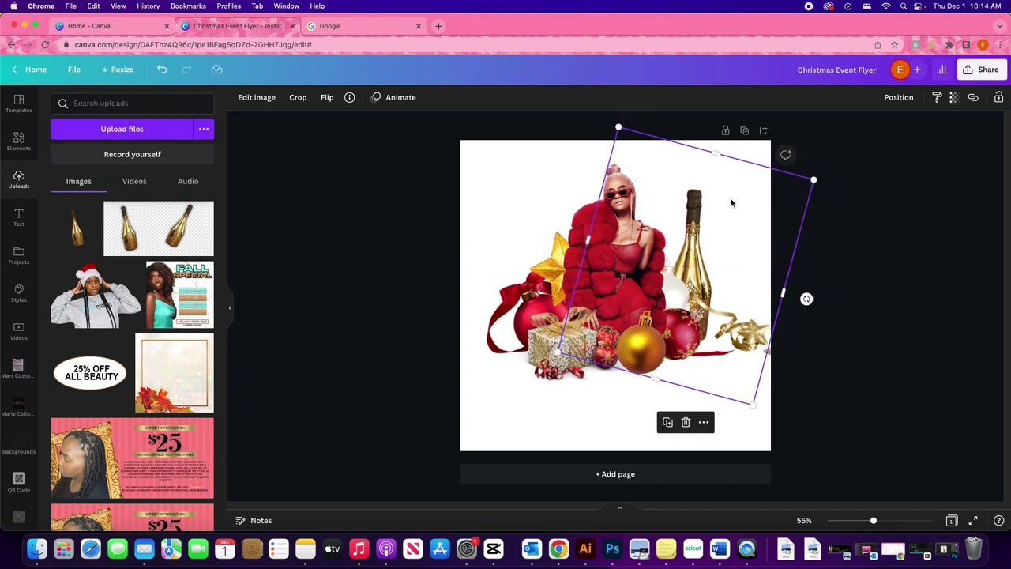
# Delete the gold champagne bottle and search the photo elements for champagne.
pyautogui.press('BackSpace')
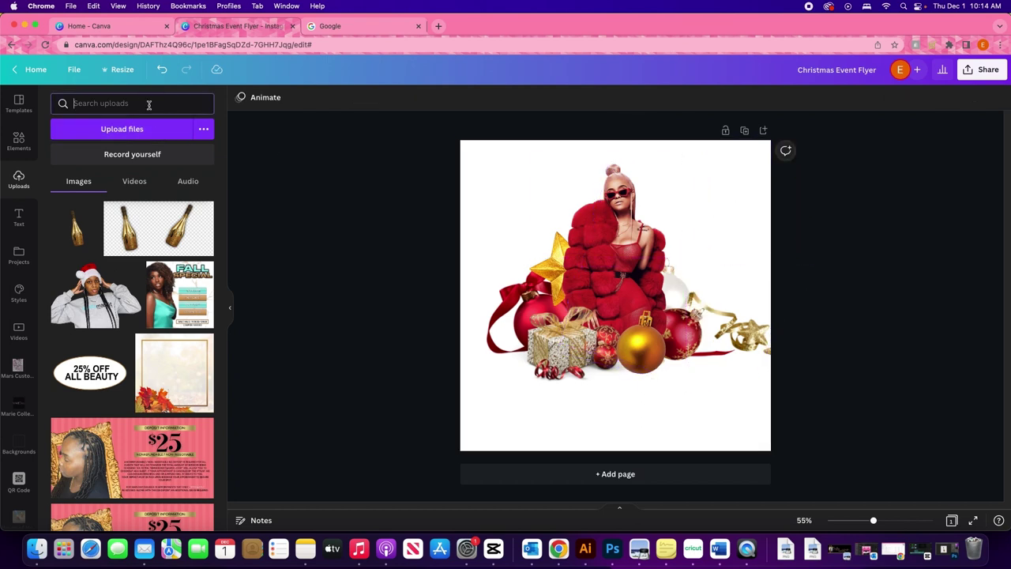
pyautogui.click(19, 140)
pyautogui.click(141, 103)
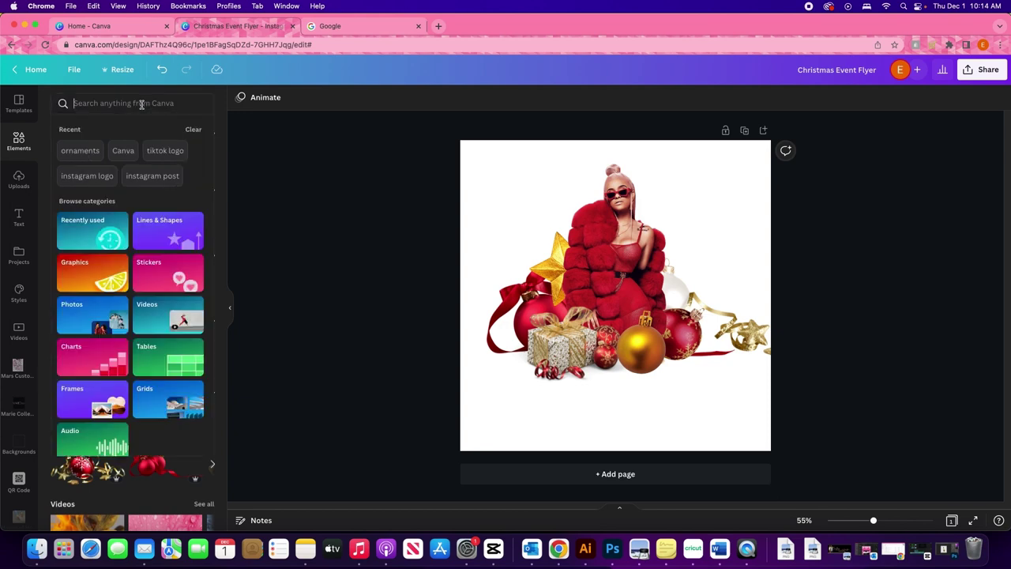
pyautogui.write('cha')
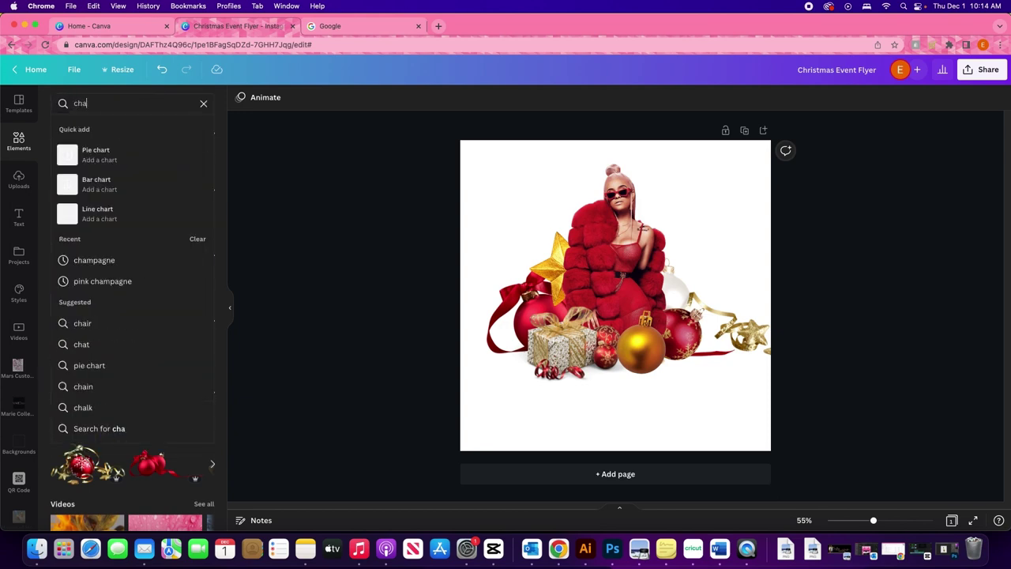
pyautogui.write('m')
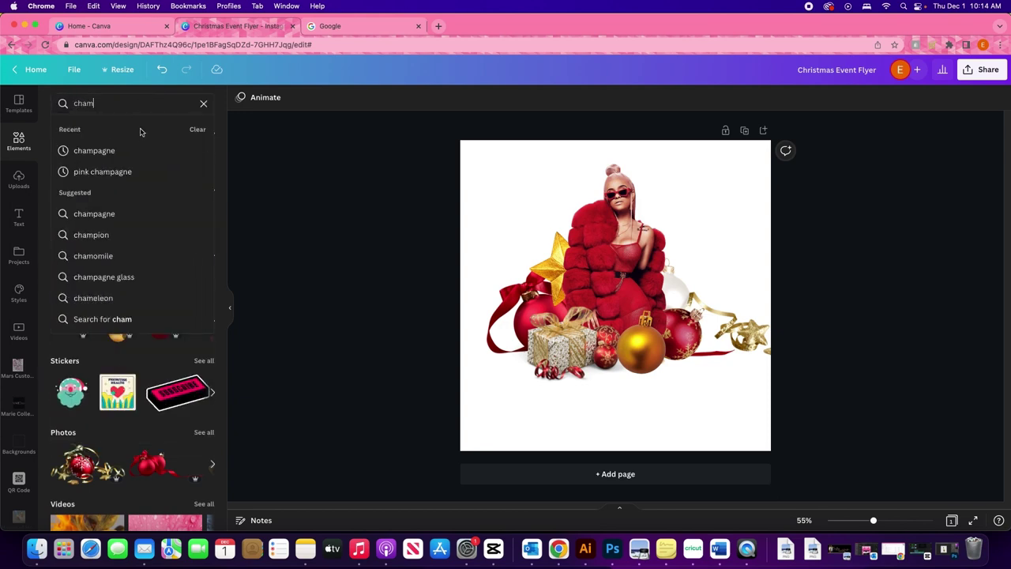
pyautogui.click(119, 150)
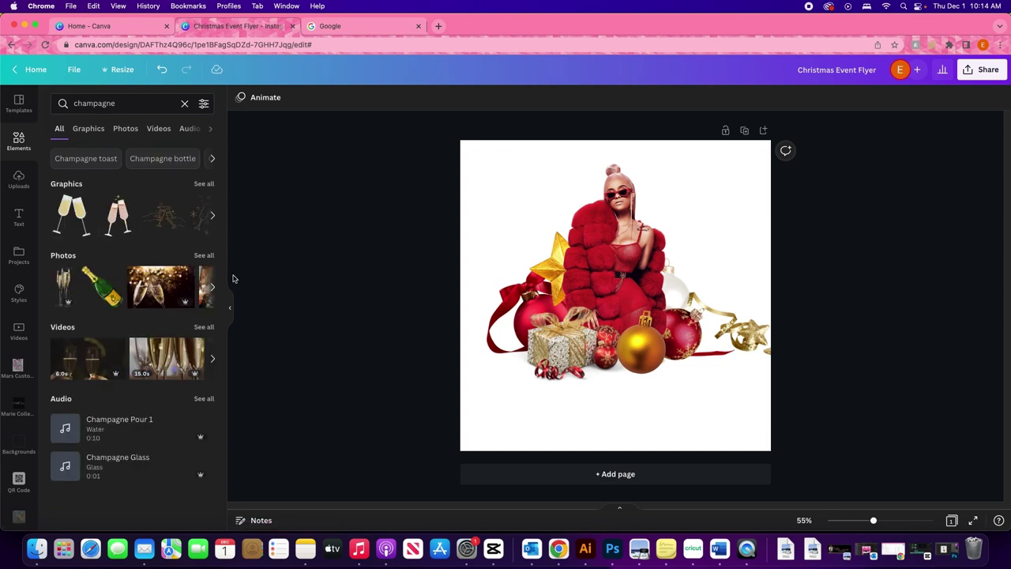
pyautogui.click(204, 256)
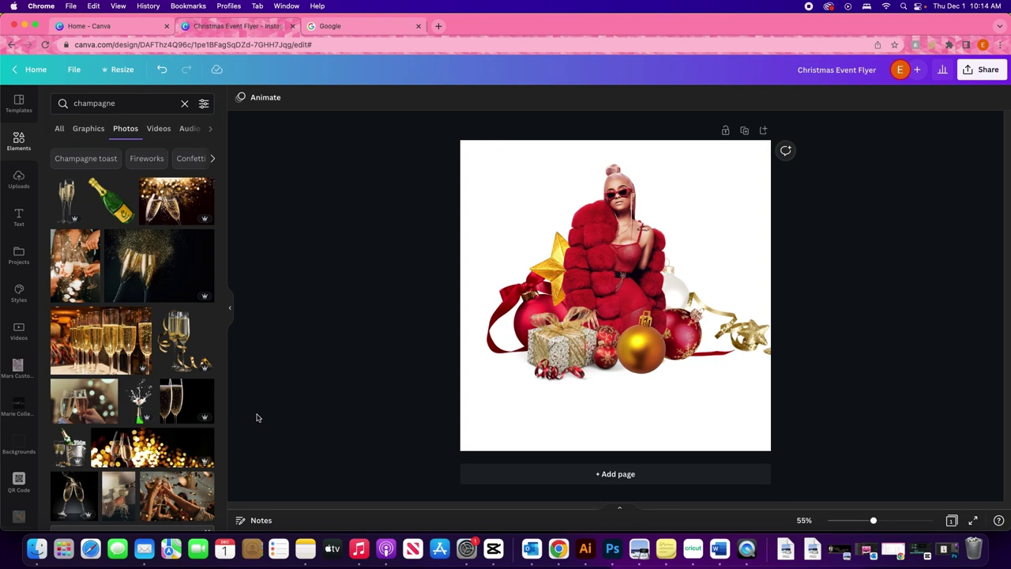
# Try the pair of champagne glasses with curled gold ribbon behind the woman, and delete it.
pyautogui.click(190, 340)
pyautogui.moveTo(600, 261); pyautogui.dragTo(576, 214)
pyautogui.click(898, 97)
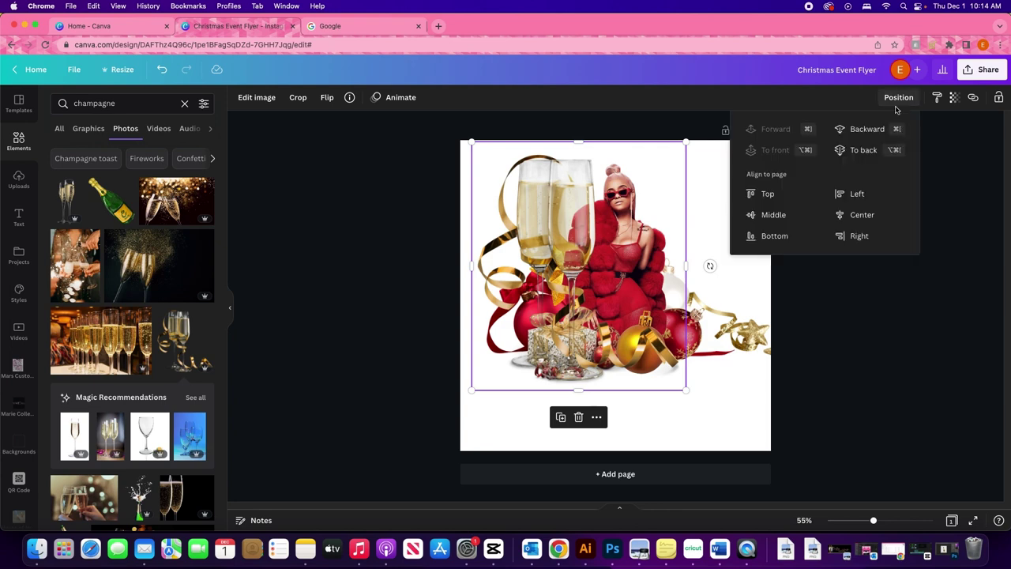
pyautogui.click(863, 150)
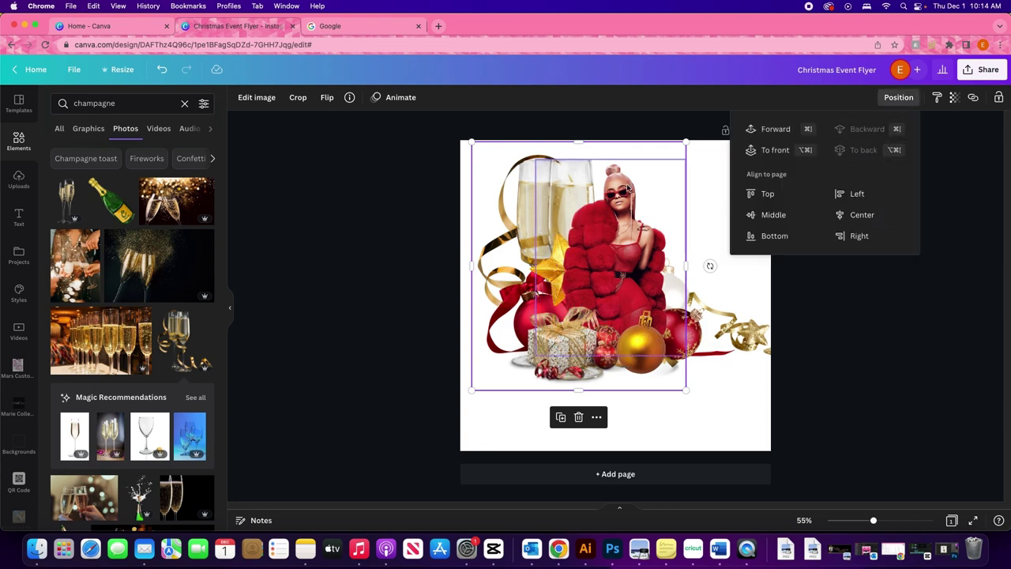
pyautogui.moveTo(525, 215); pyautogui.dragTo(500, 211)
pyautogui.press('Delete')
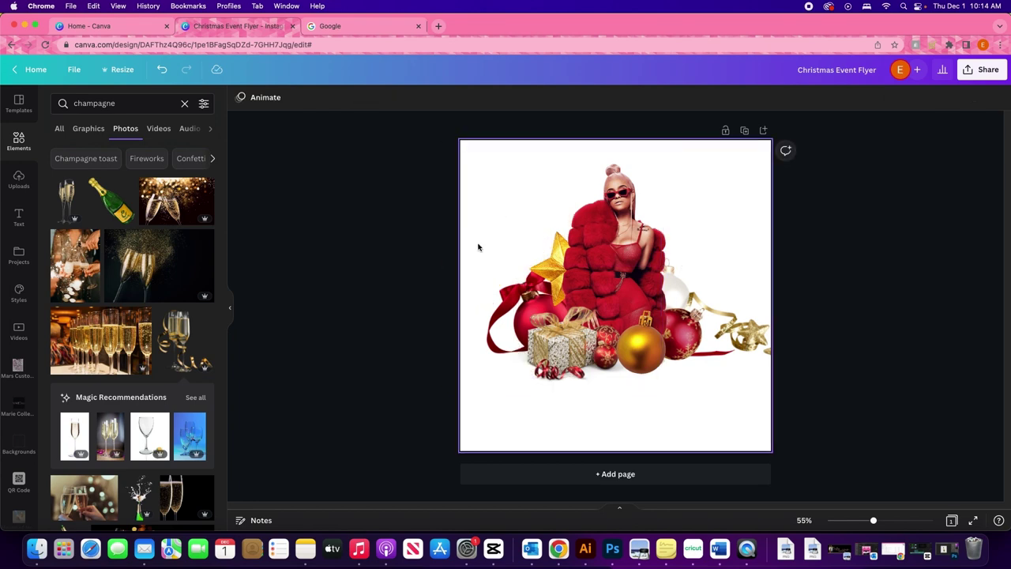
# Try the single champagne glass and the pair of filled champagne flutes, moving the pair to the flyer's left side.
pyautogui.scroll(-10, 147, 350)
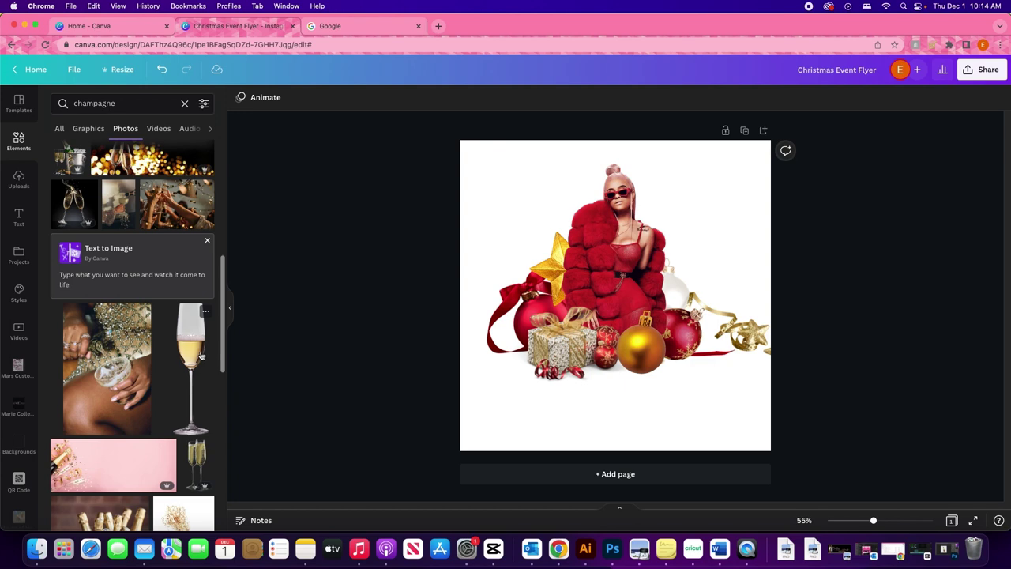
pyautogui.click(202, 368)
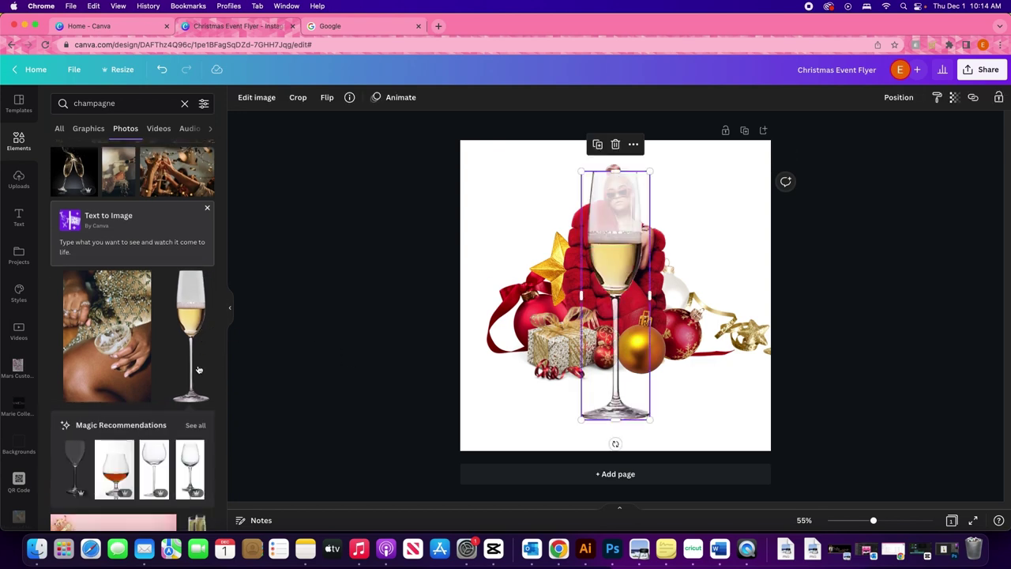
pyautogui.scroll(-4, 186, 361)
pyautogui.scroll(-10, 131, 405)
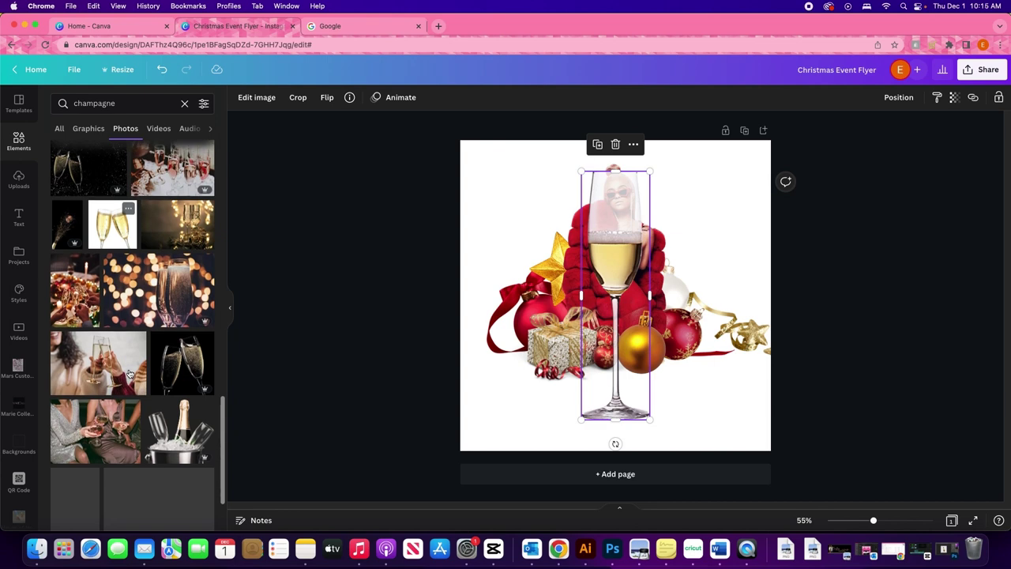
pyautogui.scroll(7, 202, 314)
pyautogui.click(199, 296)
pyautogui.moveTo(627, 269); pyautogui.dragTo(522, 282)
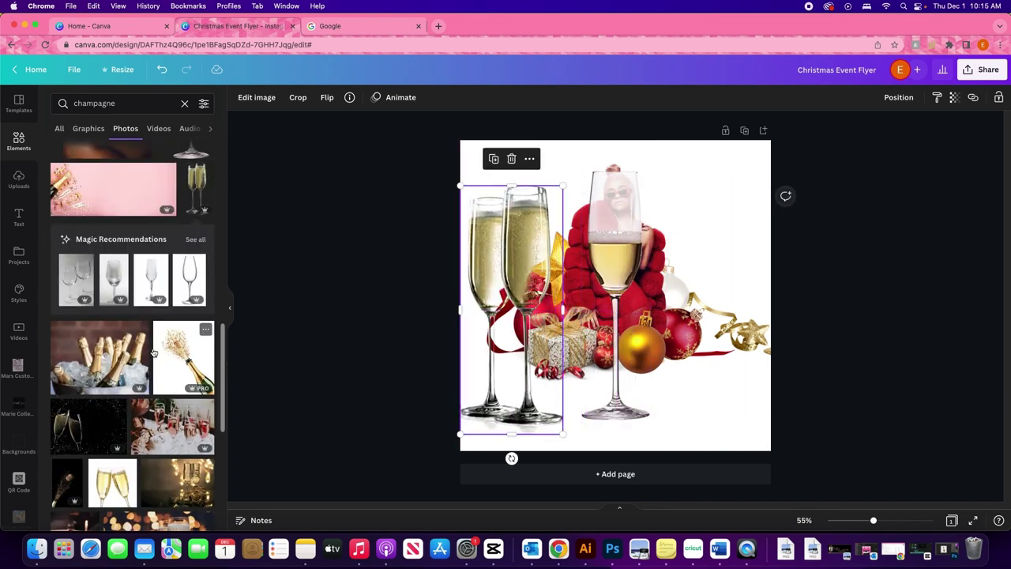
# Add the photo of a champagne bottle and glasses in an ice bucket, send it to the back, and raise it behind the woman.
pyautogui.scroll(-6, 153, 354)
pyautogui.scroll(-3, 155, 351)
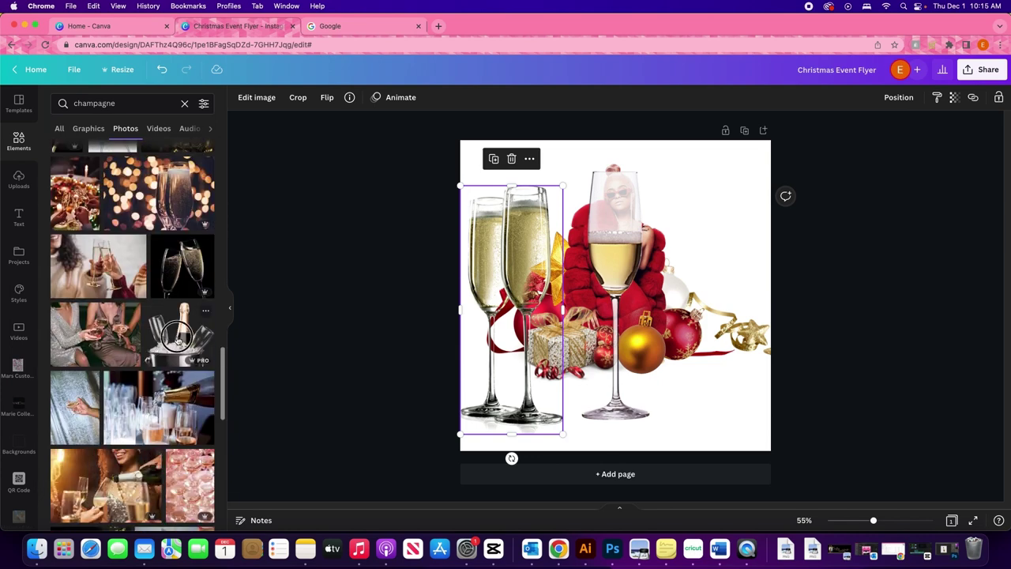
pyautogui.click(179, 340)
pyautogui.moveTo(644, 382); pyautogui.dragTo(660, 361)
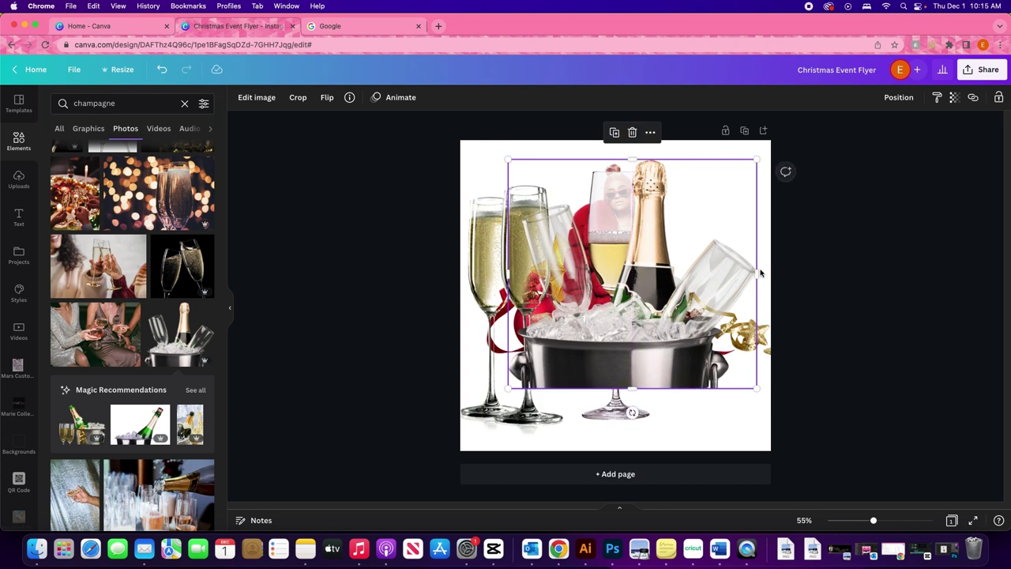
pyautogui.click(901, 101)
pyautogui.click(863, 150)
pyautogui.moveTo(708, 176); pyautogui.dragTo(704, 152)
# Delete the pair of champagne flutes and the single champagne glass.
pyautogui.click(498, 270)
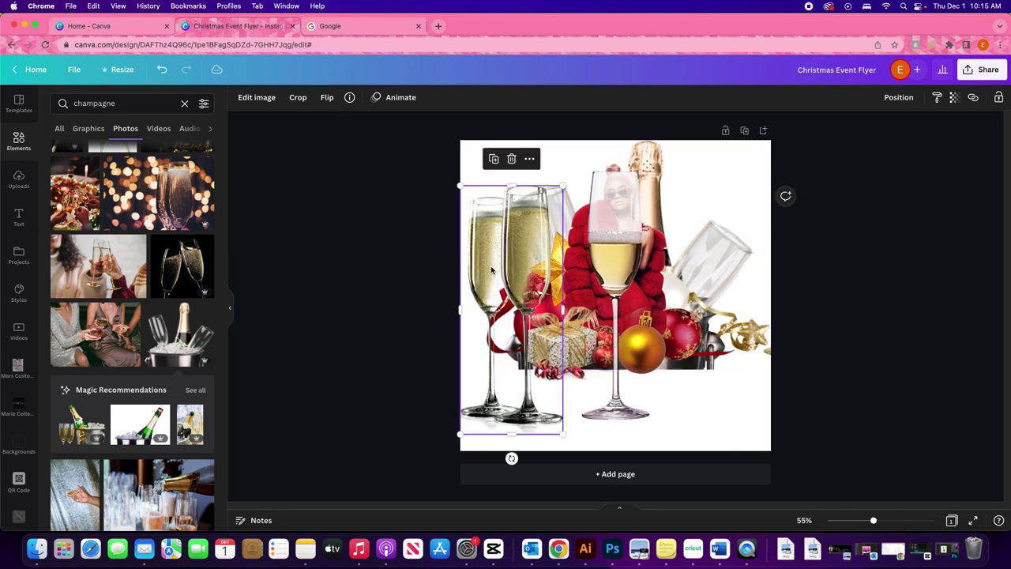
pyautogui.press('Delete')
pyautogui.click(625, 270)
pyautogui.press('Delete')
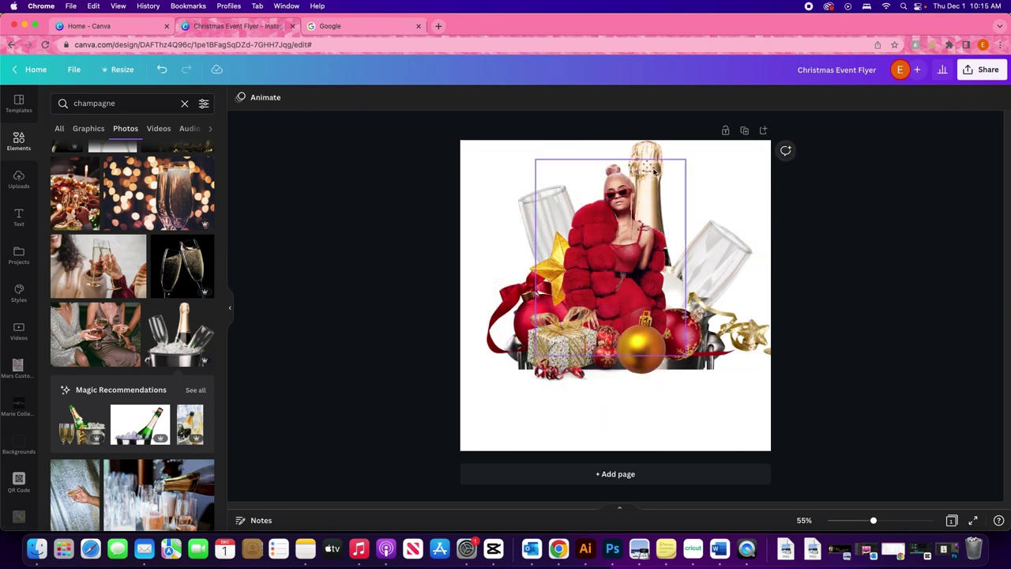
# Crop the ice bucket off the bottom of the champagne photo, shrink it slightly, and reposition it behind the woman.
pyautogui.moveTo(655, 153); pyautogui.dragTo(644, 150)
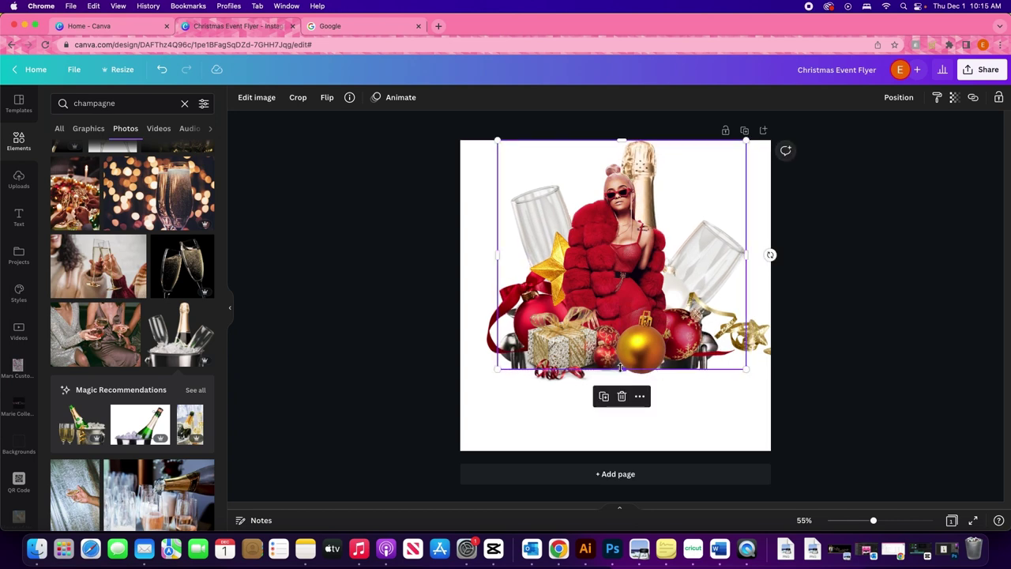
pyautogui.moveTo(620, 365); pyautogui.dragTo(624, 314)
pyautogui.moveTo(499, 313); pyautogui.dragTo(516, 300)
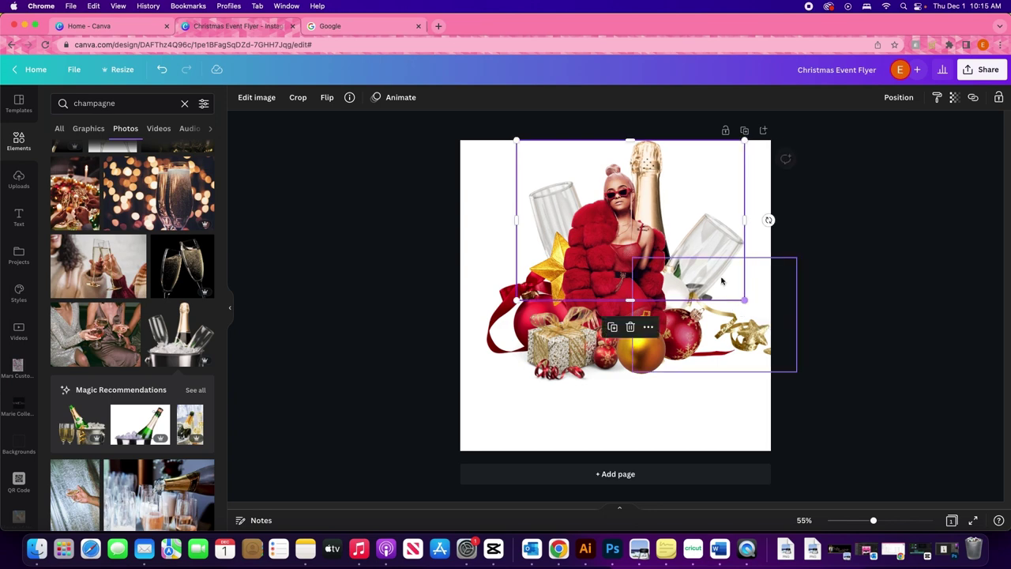
pyautogui.moveTo(711, 235); pyautogui.dragTo(703, 244)
pyautogui.click(831, 272)
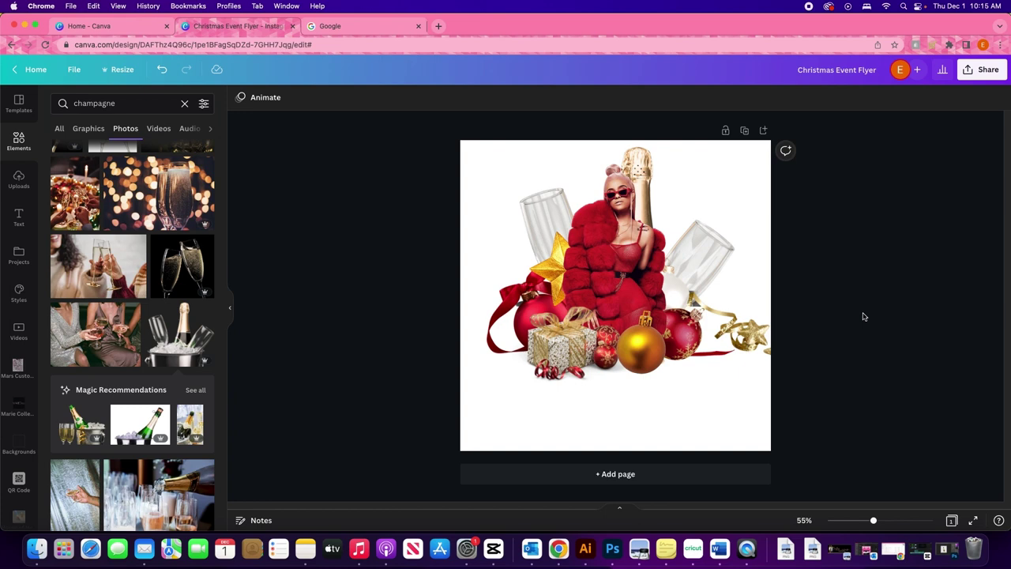
# Try moving the red and white ornaments with gold ribbon closer behind the woman, and move them back out to the right.
pyautogui.click(754, 341)
pyautogui.moveTo(751, 343); pyautogui.dragTo(691, 317)
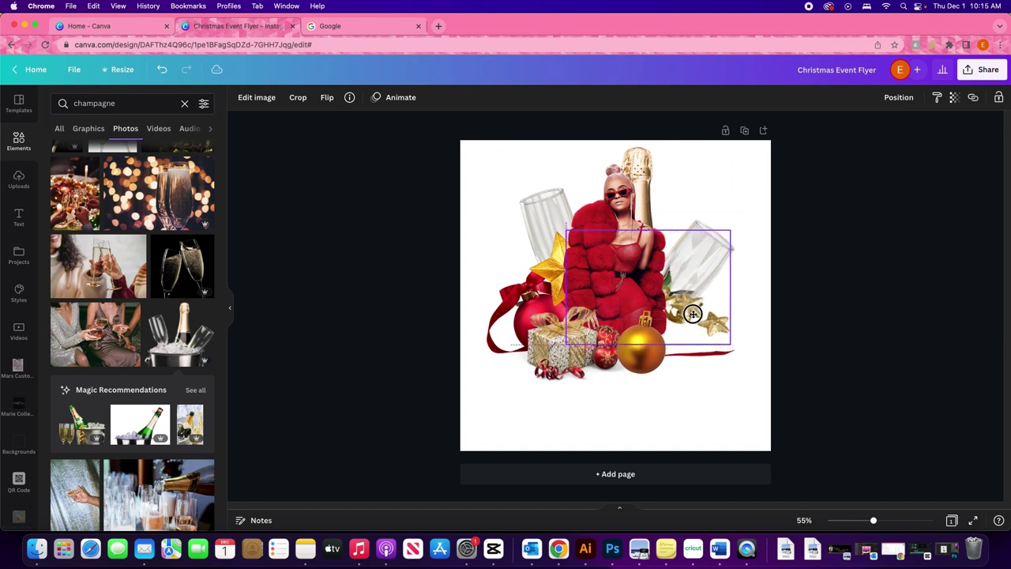
pyautogui.click(711, 324)
pyautogui.click(700, 310)
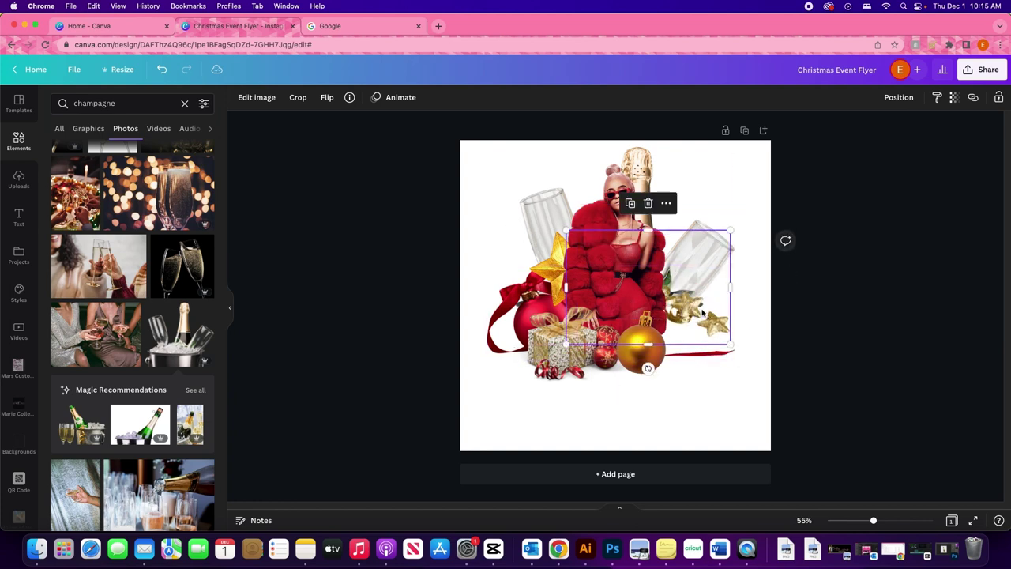
pyautogui.moveTo(703, 310); pyautogui.dragTo(768, 341)
pyautogui.click(886, 338)
# Select all the elements, shrink them together, and center the group horizontally in the upper part of the flyer.
pyautogui.moveTo(825, 373); pyautogui.dragTo(478, 197)
pyautogui.moveTo(801, 381); pyautogui.dragTo(758, 357)
pyautogui.moveTo(674, 292); pyautogui.dragTo(671, 296)
pyautogui.click(849, 329)
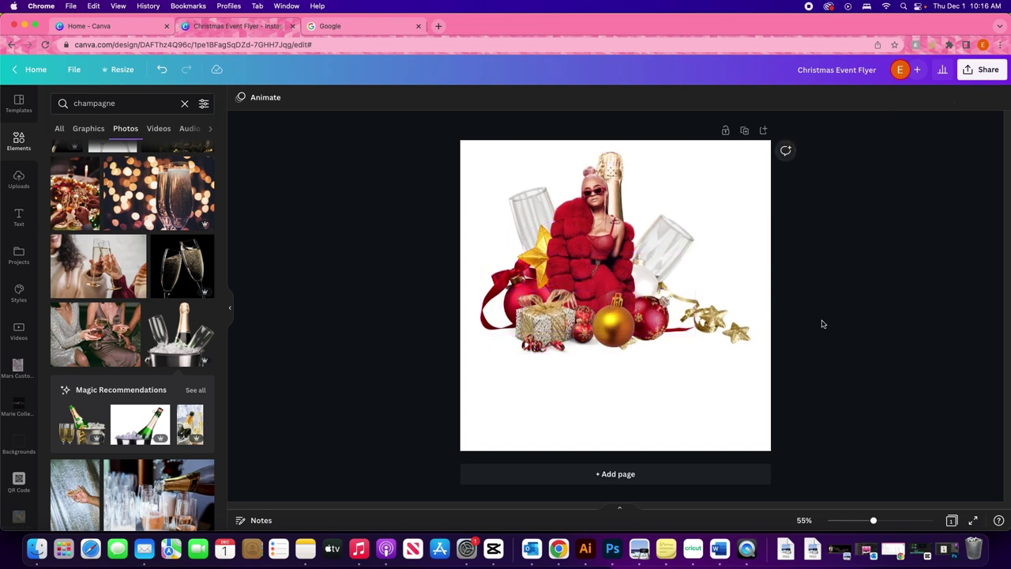
pyautogui.moveTo(471, 228); pyautogui.dragTo(528, 156)
pyautogui.moveTo(627, 295); pyautogui.dragTo(648, 294)
pyautogui.click(864, 327)
# Move the red and white ornament photo below the group and crop off its trailing gold ribbon and stars on the right.
pyautogui.click(749, 331)
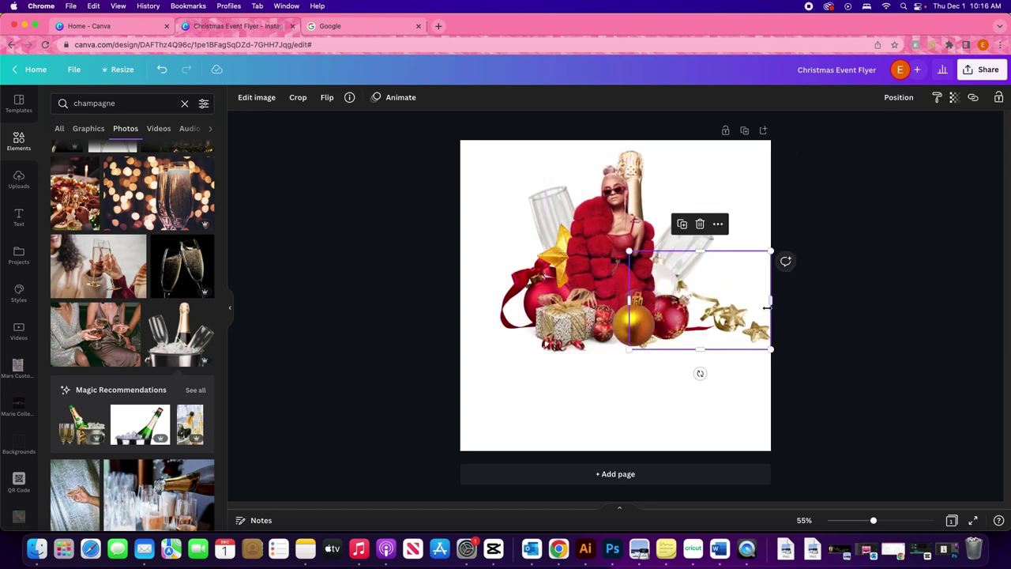
pyautogui.moveTo(722, 319); pyautogui.dragTo(702, 410)
pyautogui.moveTo(759, 392); pyautogui.dragTo(745, 350)
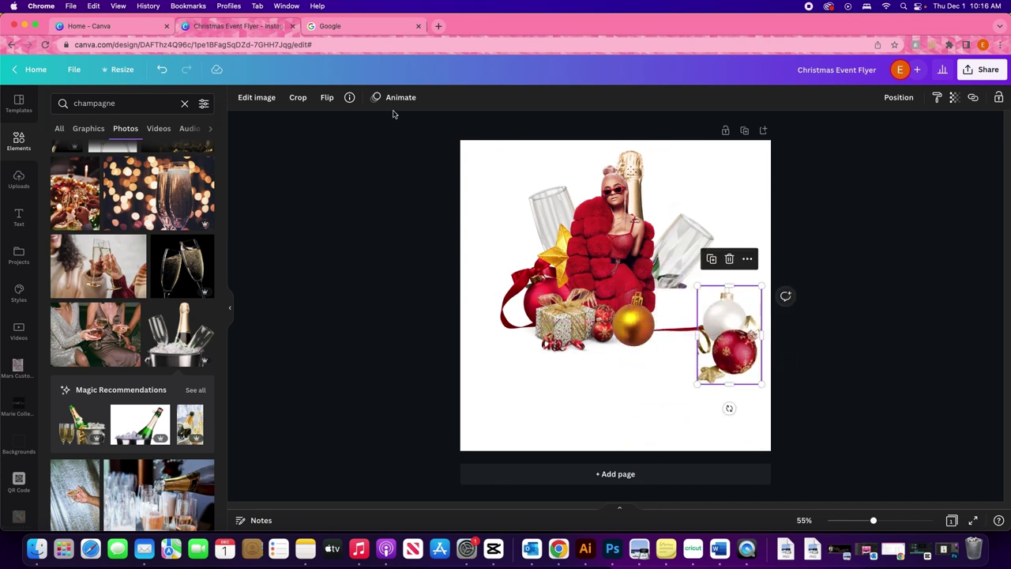
# Try flipping the cropped red and white ornaments horizontally, and flip them back to their original orientation.
pyautogui.click(326, 97)
pyautogui.click(371, 126)
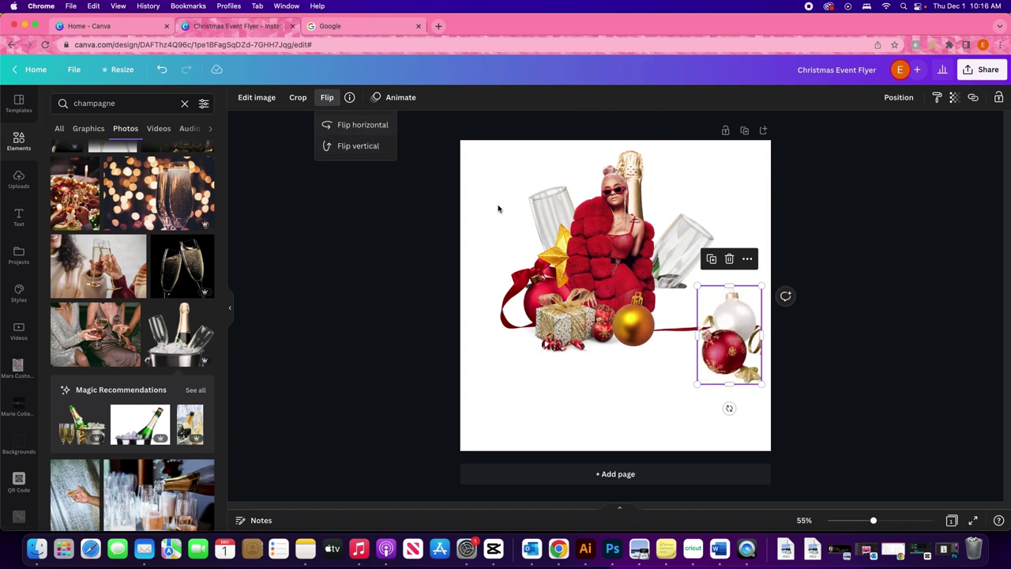
pyautogui.moveTo(741, 356)
pyautogui.mouseDown()
pyautogui.moveTo(695, 356)
pyautogui.moveTo(737, 341)
pyautogui.mouseUp()
pyautogui.click(739, 380)
pyautogui.click(716, 354)
pyautogui.click(327, 97)
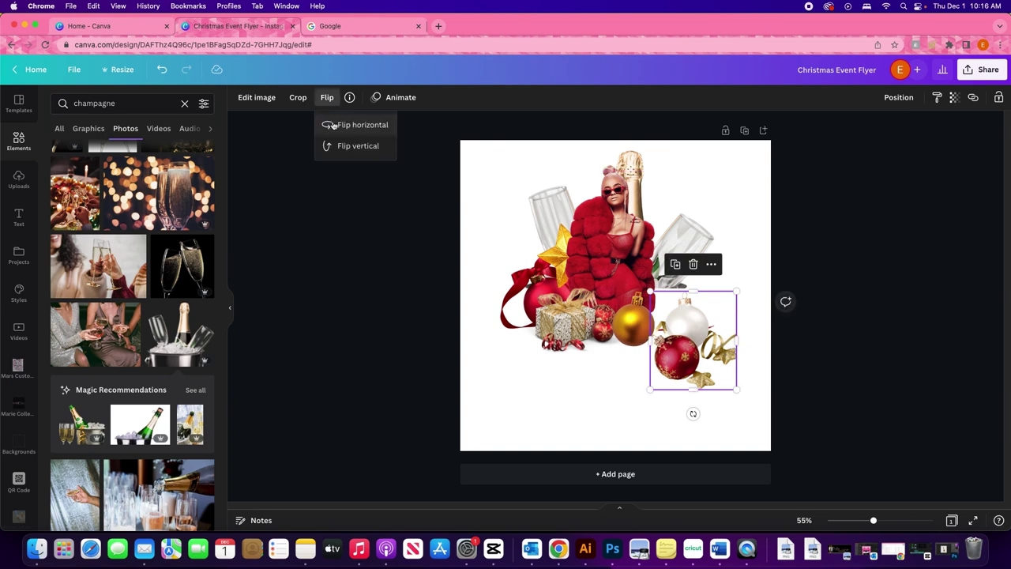
pyautogui.click(334, 125)
pyautogui.click(603, 417)
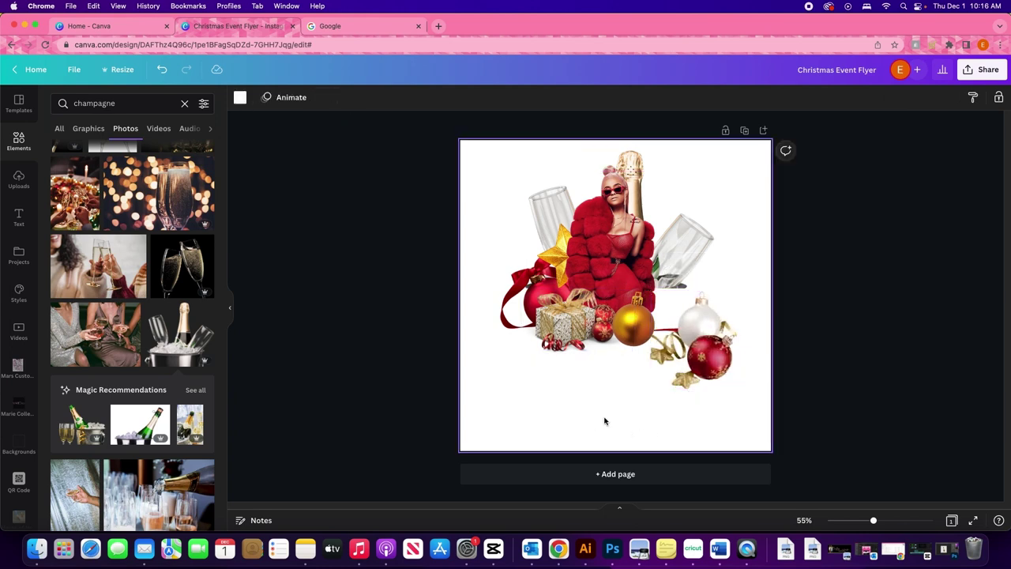
# Place the cropped red and white ornaments back at the woman's right and shrink the gold ornament slightly beside them.
pyautogui.moveTo(707, 364); pyautogui.dragTo(666, 328)
pyautogui.moveTo(695, 255); pyautogui.dragTo(652, 297)
pyautogui.moveTo(646, 348)
pyautogui.mouseDown()
pyautogui.moveTo(640, 359)
pyautogui.moveTo(629, 342)
pyautogui.moveTo(650, 356)
pyautogui.moveTo(642, 334)
pyautogui.mouseUp()
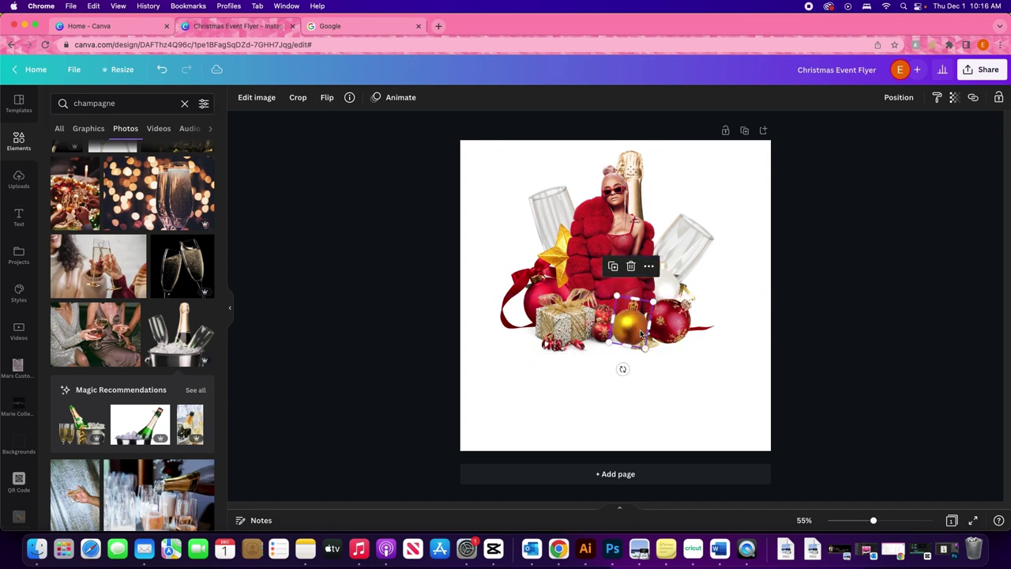
pyautogui.click(839, 331)
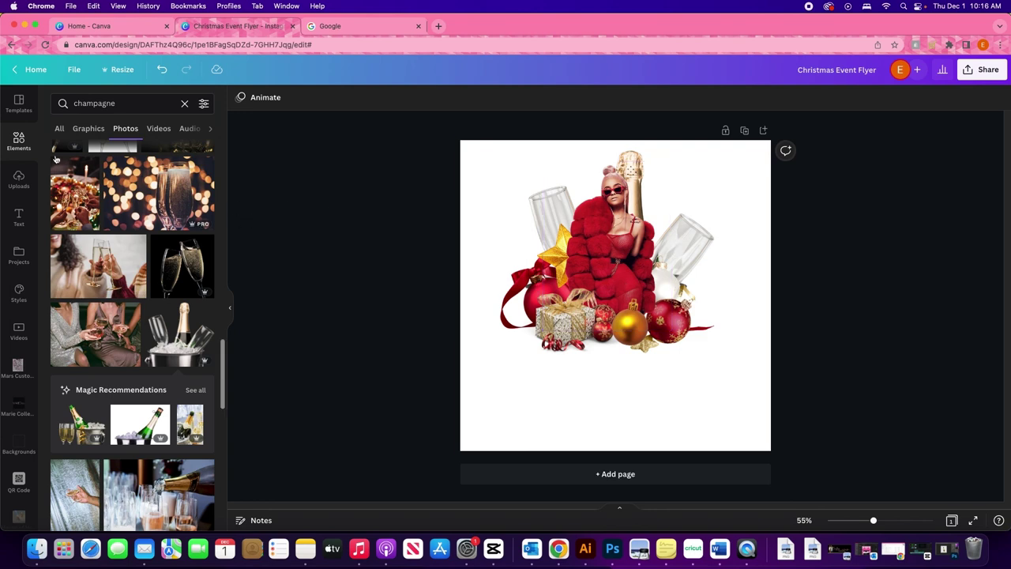
# Search the elements for "gold frame" photos and add the upright ornate gold picture frame to the flyer.
pyautogui.click(184, 105)
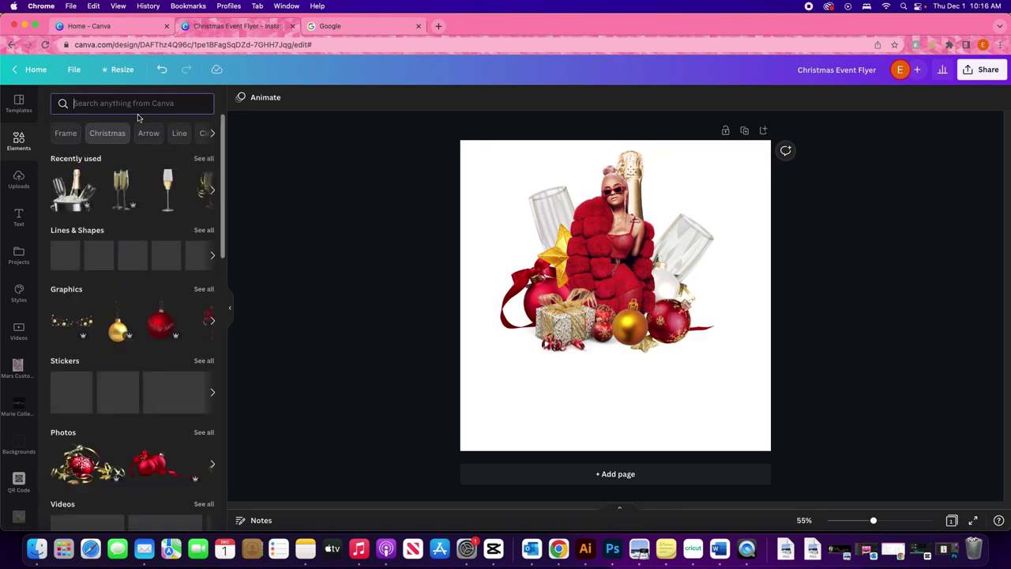
pyautogui.write('gol')
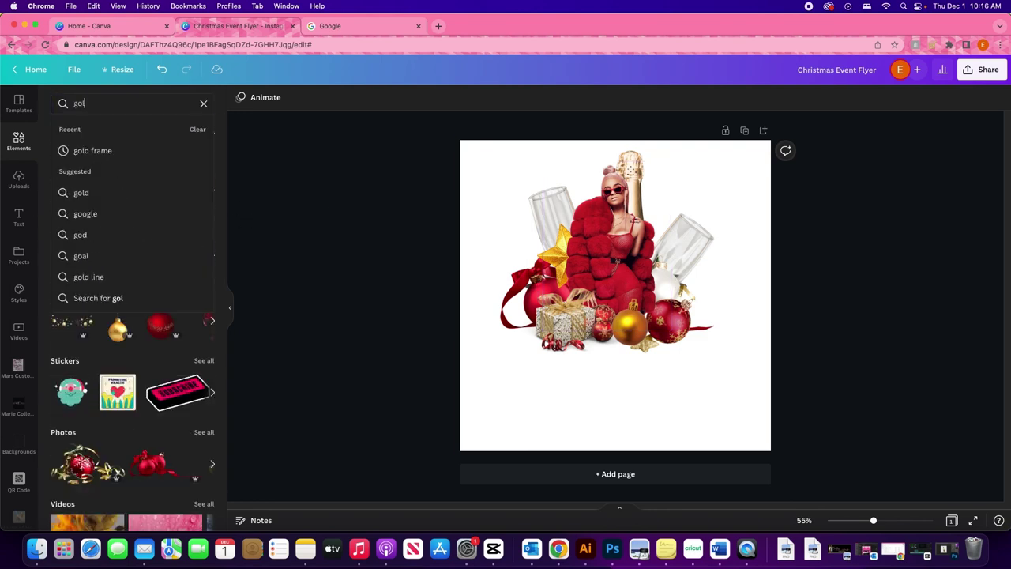
pyautogui.write('d frame')
pyautogui.press('Return')
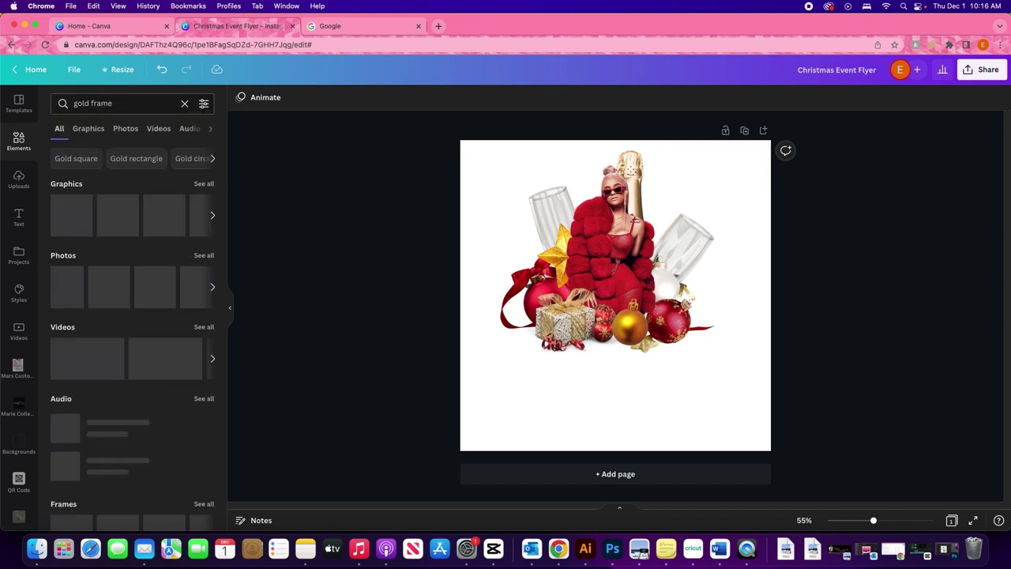
pyautogui.click(213, 290)
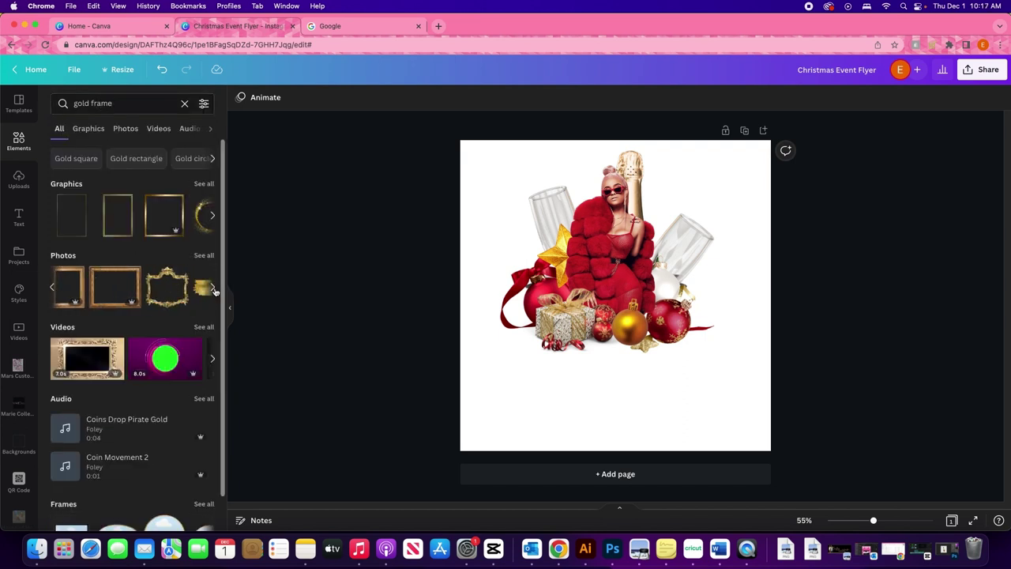
pyautogui.click(54, 290)
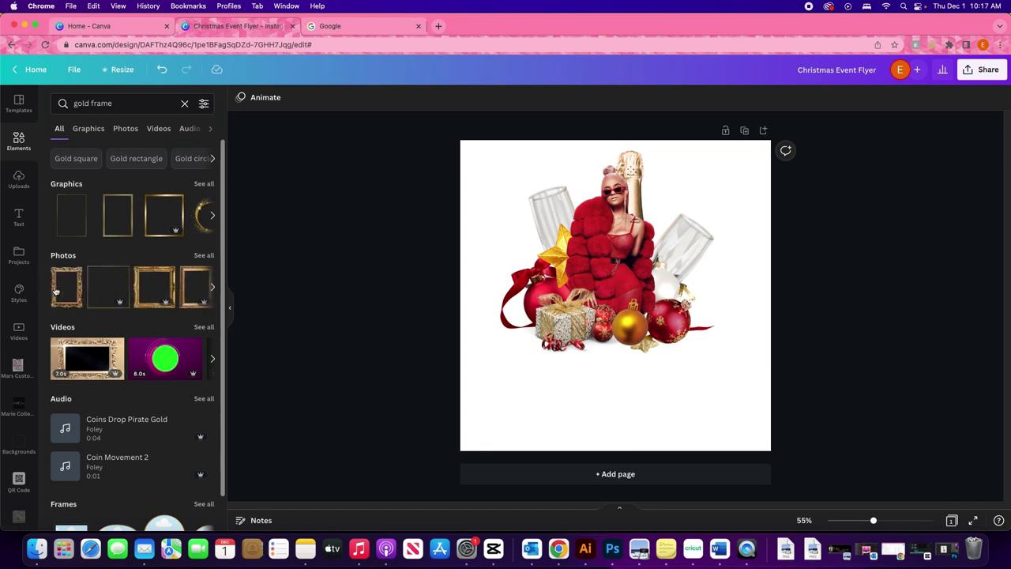
pyautogui.click(205, 255)
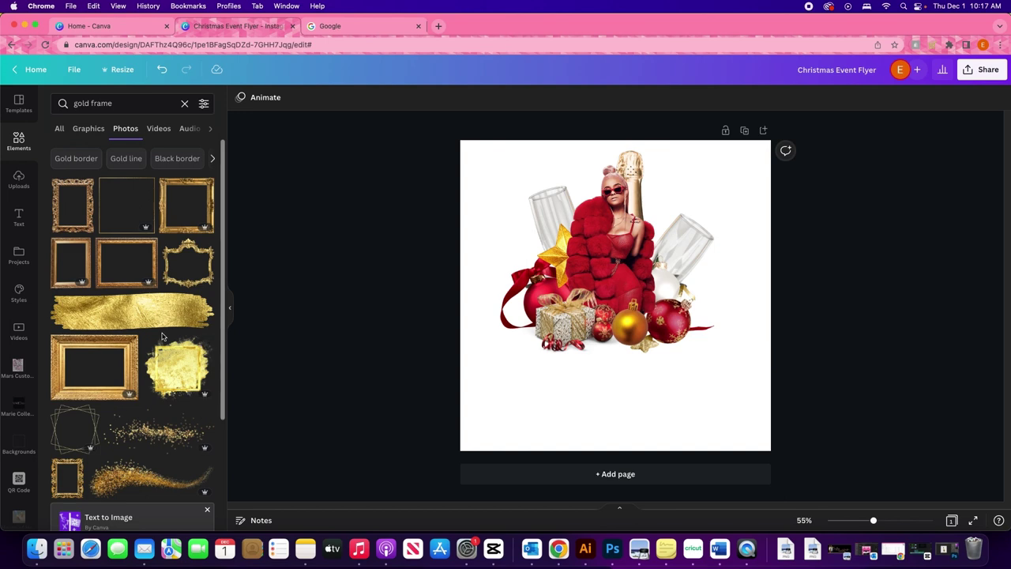
pyautogui.click(72, 260)
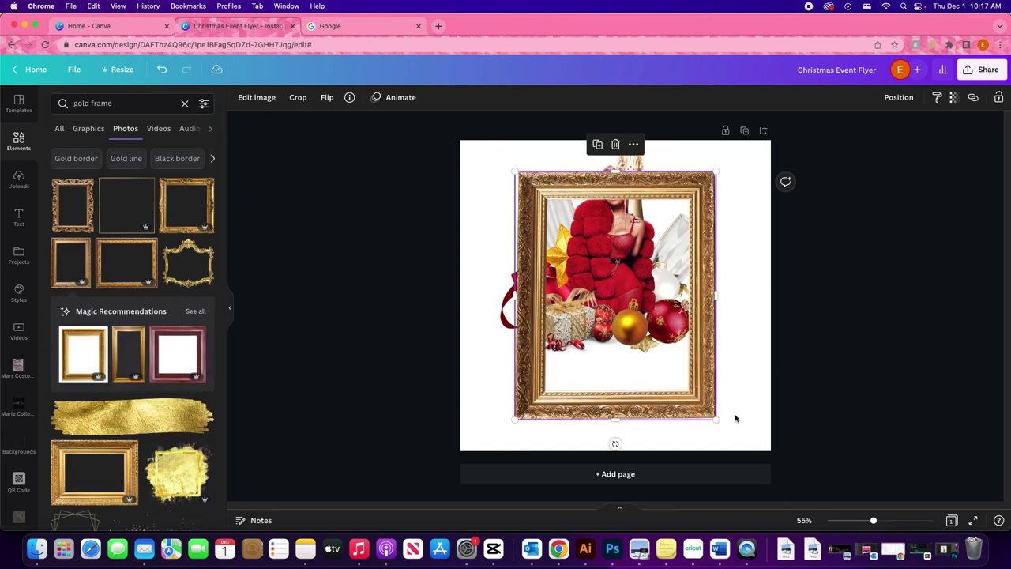
# Shrink and tilt the gold frame over the woman, and send it backward behind her and the gift.
pyautogui.moveTo(721, 423); pyautogui.dragTo(657, 346)
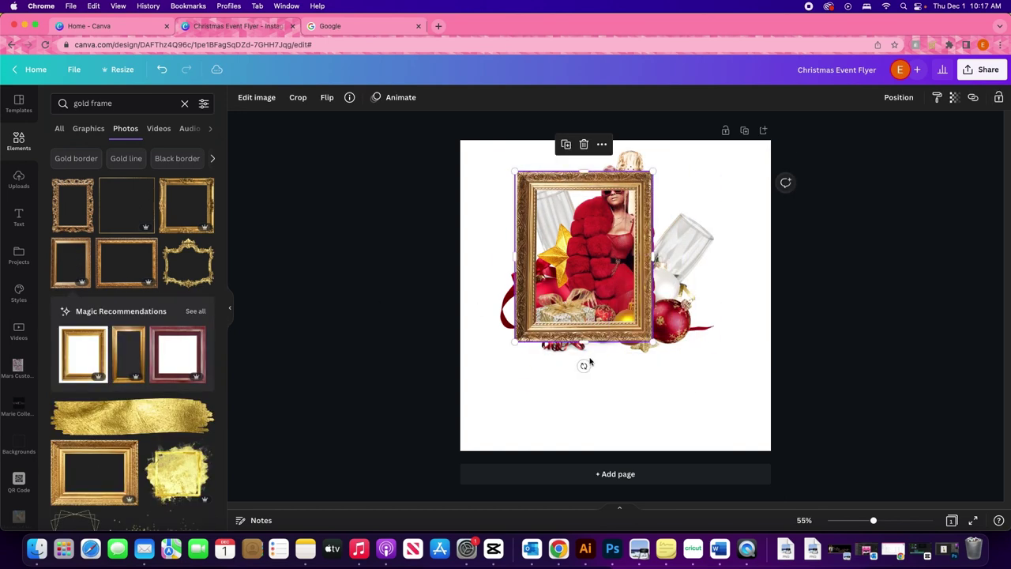
pyautogui.moveTo(584, 364); pyautogui.dragTo(605, 361)
pyautogui.moveTo(654, 301); pyautogui.dragTo(665, 275)
pyautogui.click(896, 99)
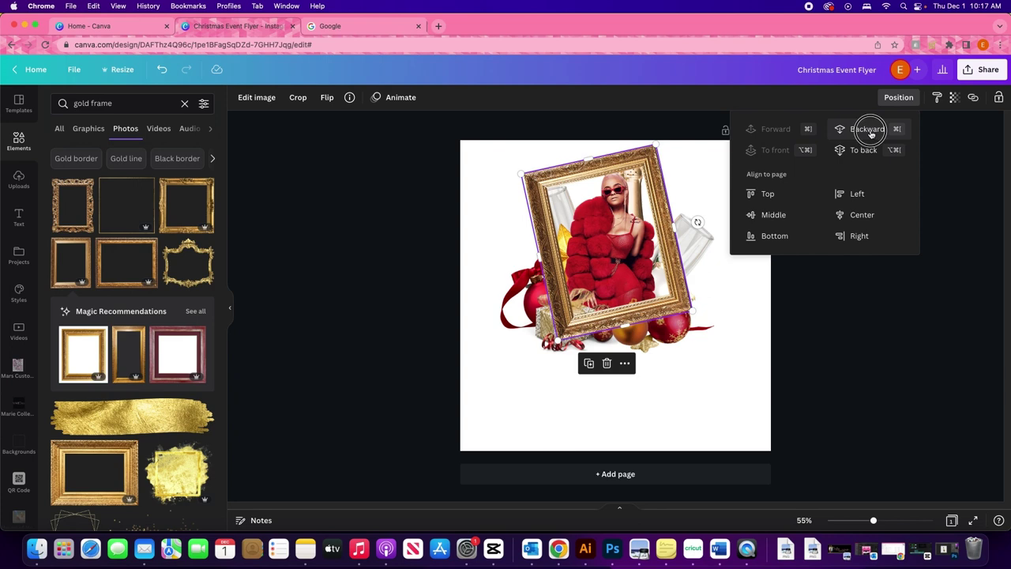
pyautogui.click(869, 130)
pyautogui.click(870, 131)
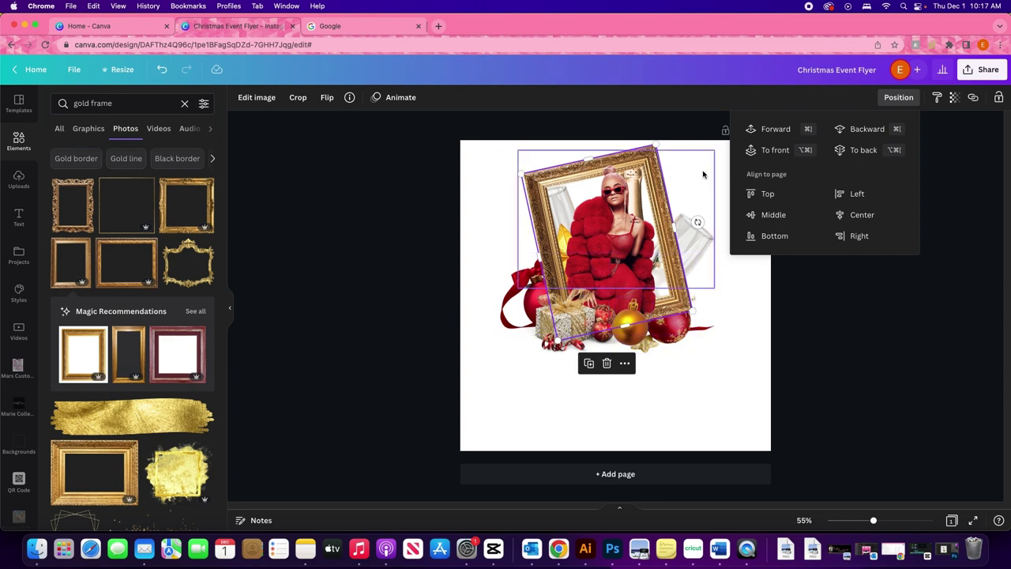
# Reduce the gold frame's tilt, shrink it, and nudge it into place behind the woman.
pyautogui.moveTo(697, 222); pyautogui.dragTo(700, 230)
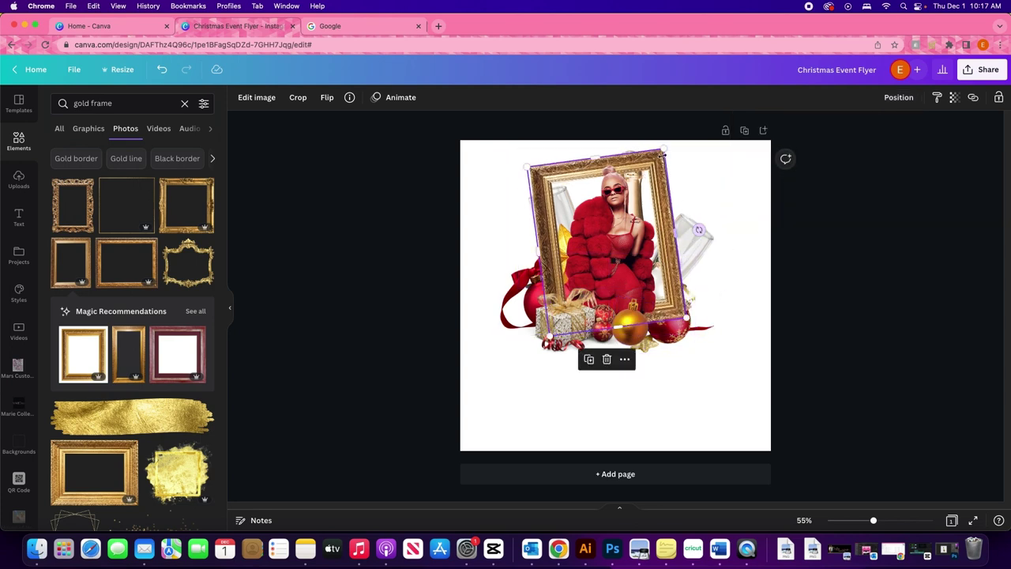
pyautogui.moveTo(664, 149); pyautogui.dragTo(650, 176)
pyautogui.moveTo(562, 192); pyautogui.dragTo(566, 194)
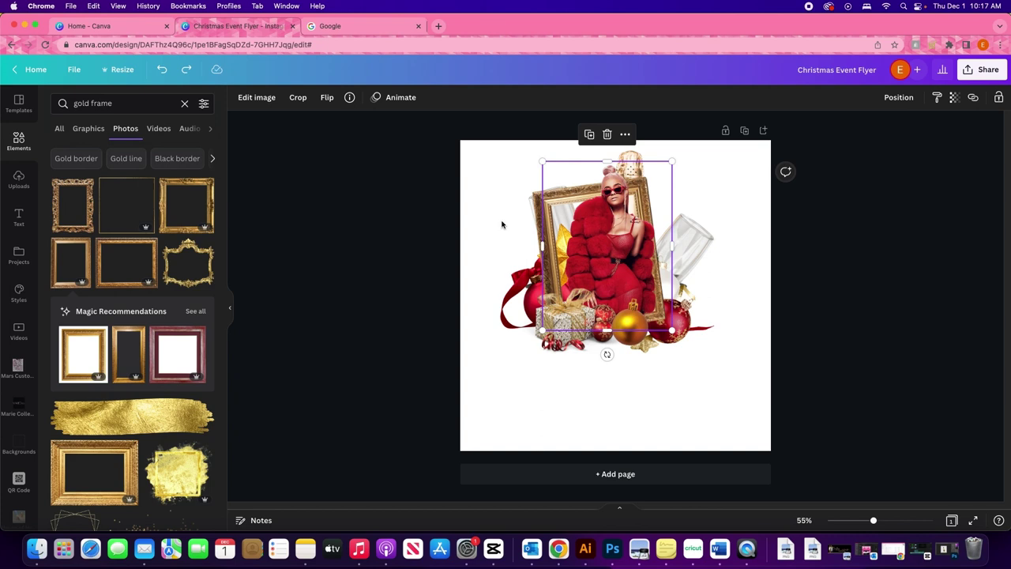
pyautogui.click(469, 181)
pyautogui.click(535, 201)
pyautogui.moveTo(535, 200); pyautogui.dragTo(541, 204)
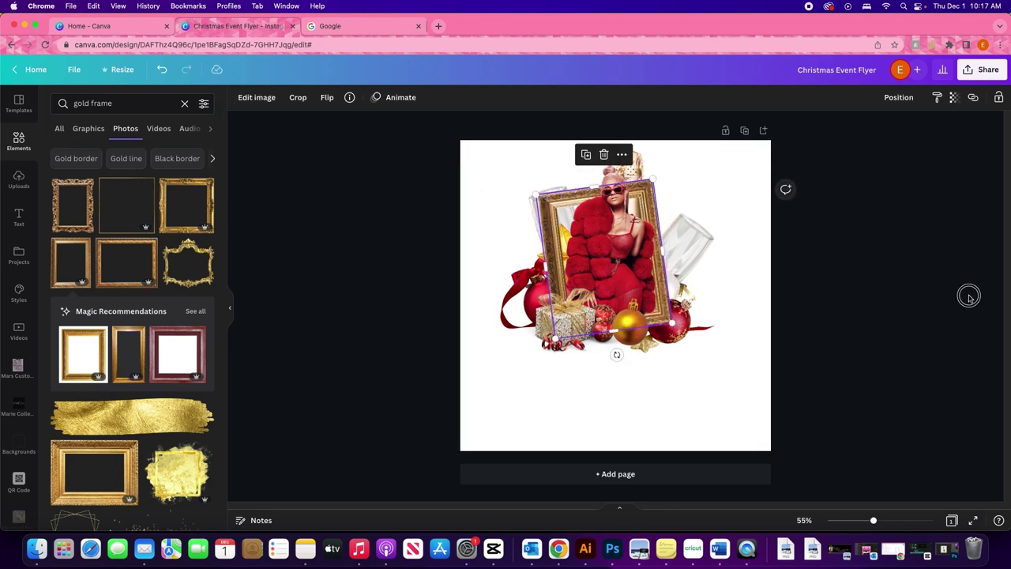
# Try moving the woman to the left within the gold frame, undo the move, and restore the frame's reduced size.
pyautogui.click(968, 304)
pyautogui.moveTo(606, 243); pyautogui.dragTo(590, 244)
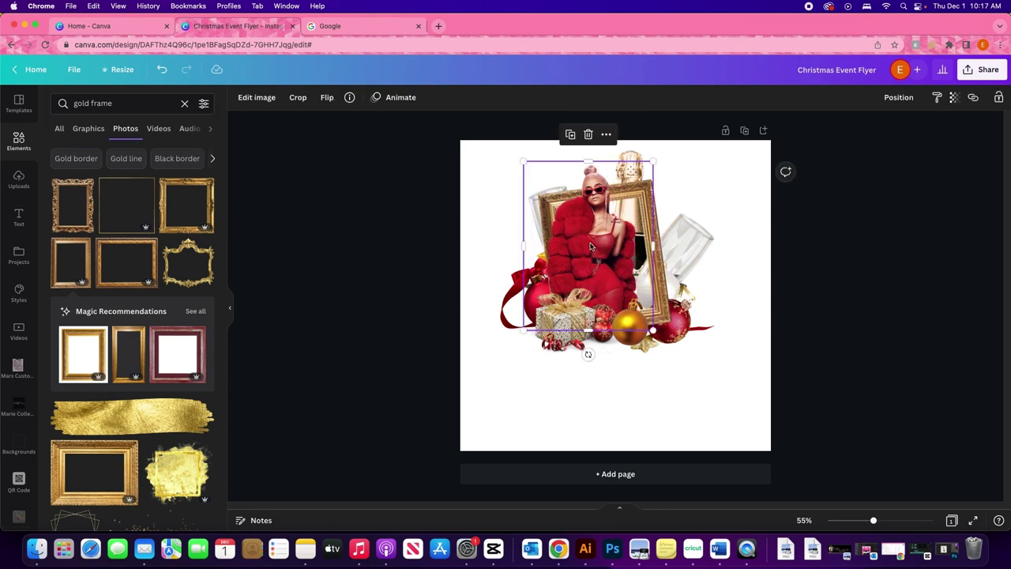
pyautogui.press('super+z')
pyautogui.press('super+z')
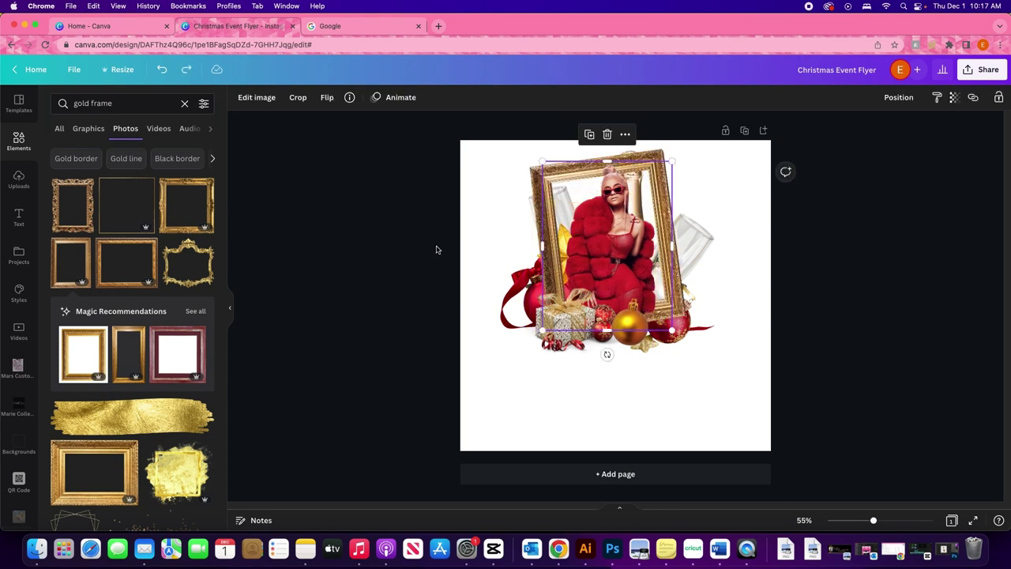
pyautogui.click(186, 69)
pyautogui.click(289, 173)
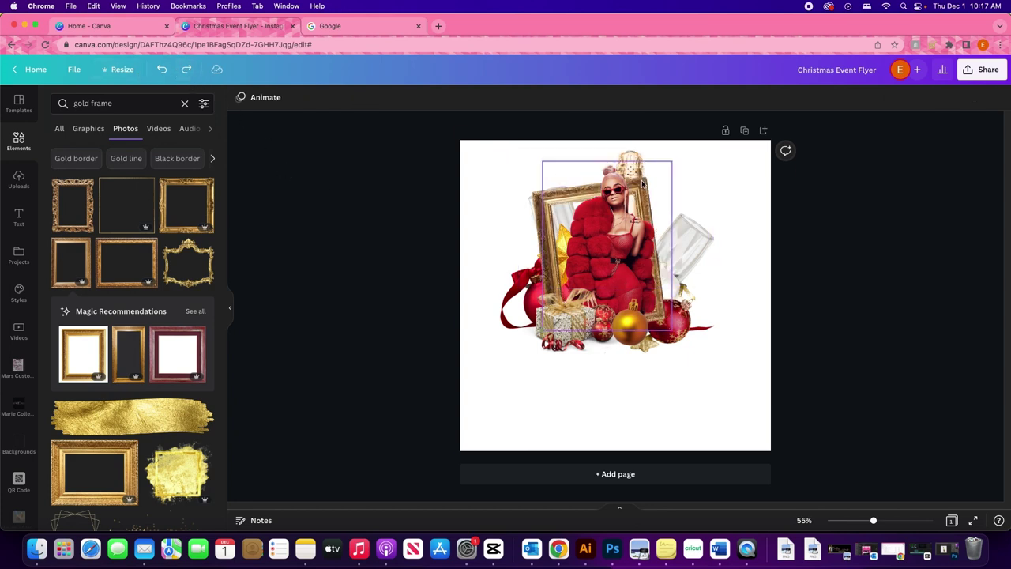
# Lower the gold frame slightly behind the woman and the ornaments.
pyautogui.moveTo(535, 197); pyautogui.dragTo(537, 216)
pyautogui.moveTo(608, 347); pyautogui.dragTo(607, 339)
pyautogui.click(848, 392)
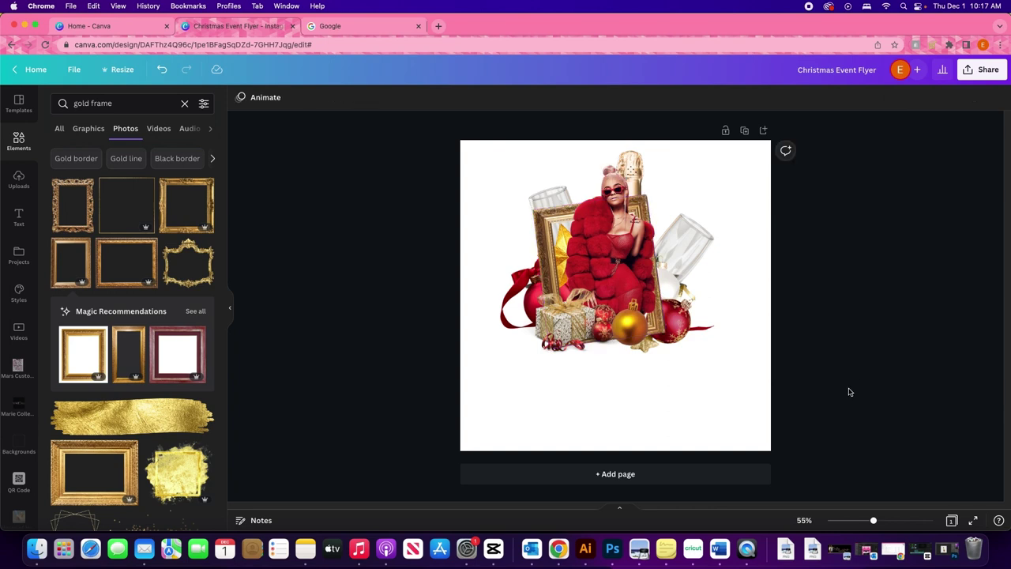
# Bring the red and white ornaments forward in front of the gold frame's lower right corner.
pyautogui.click(678, 340)
pyautogui.click(889, 102)
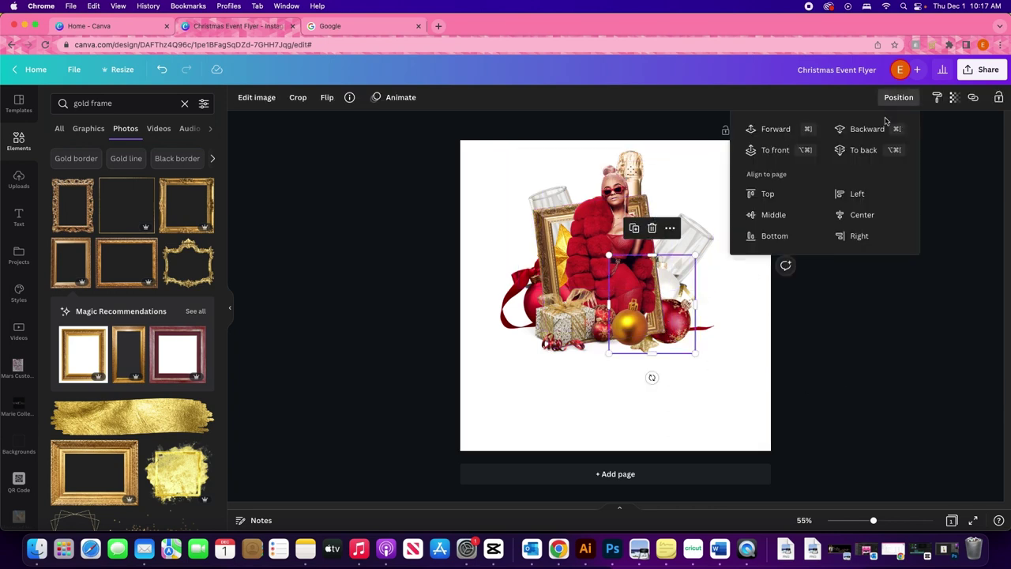
pyautogui.click(771, 131)
pyautogui.click(848, 305)
pyautogui.click(847, 311)
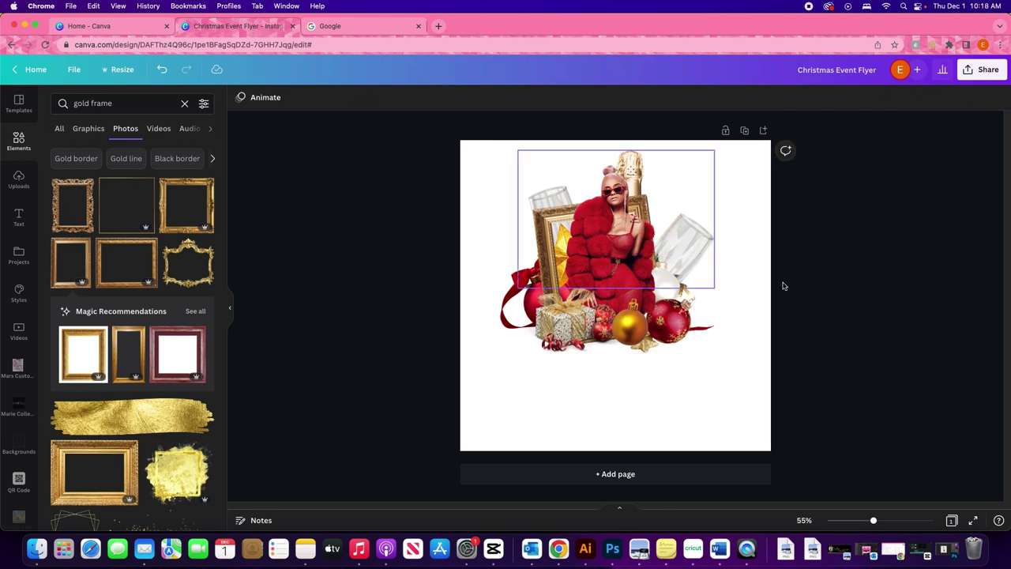
# Delete the gold picture frame from the flyer.
pyautogui.click(535, 222)
pyautogui.press('Delete')
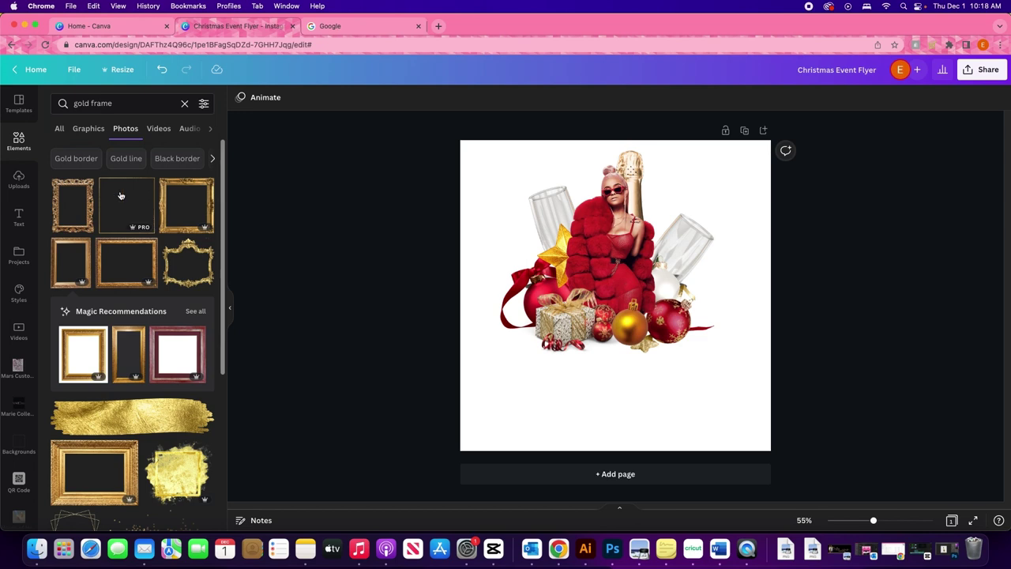
# Replace the element search with "chrismas tree" and search the photos.
pyautogui.click(130, 103)
pyautogui.click(71, 103)
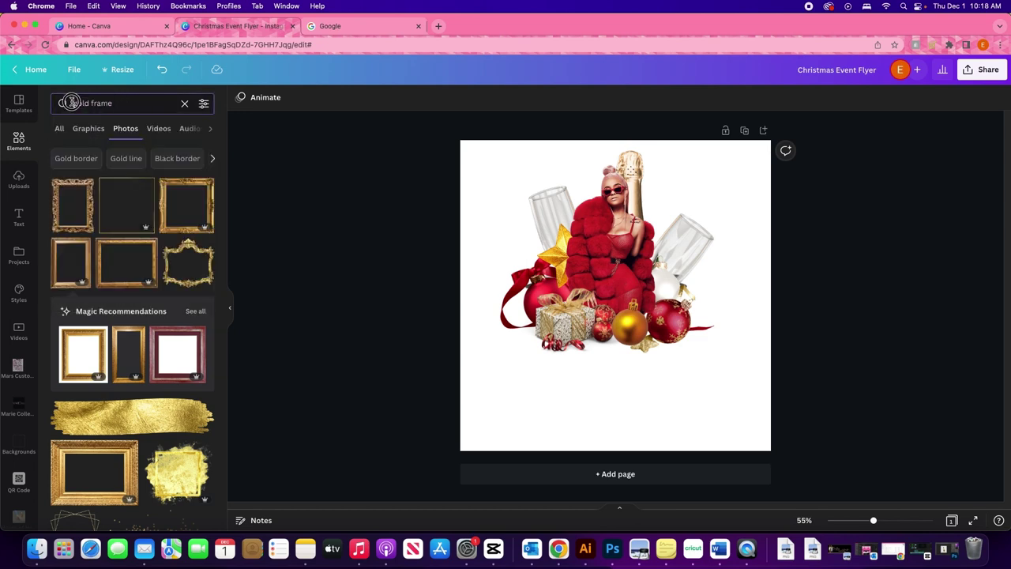
pyautogui.moveTo(118, 103); pyautogui.dragTo(46, 111)
pyautogui.write('e')
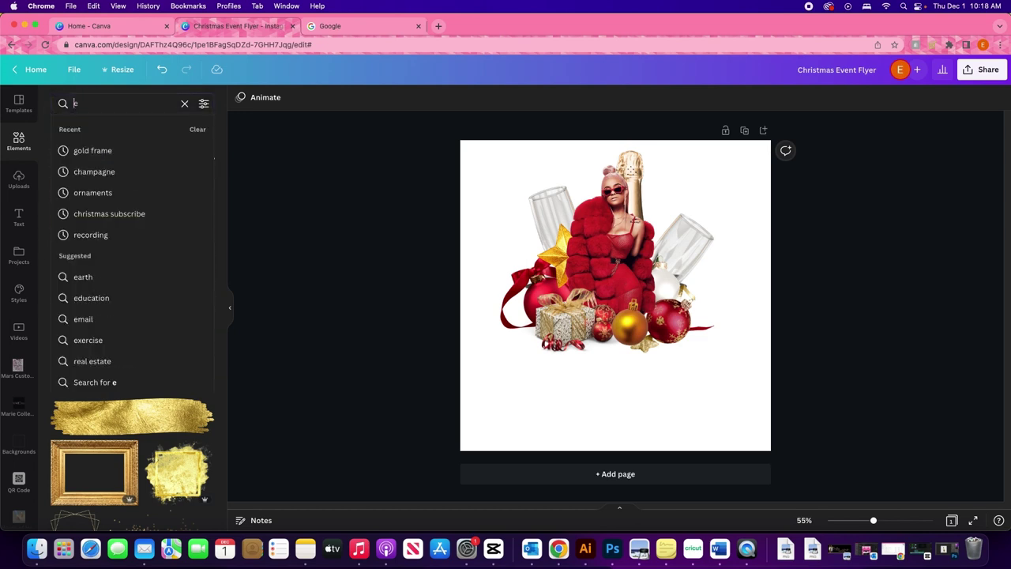
pyautogui.press('BackSpace')
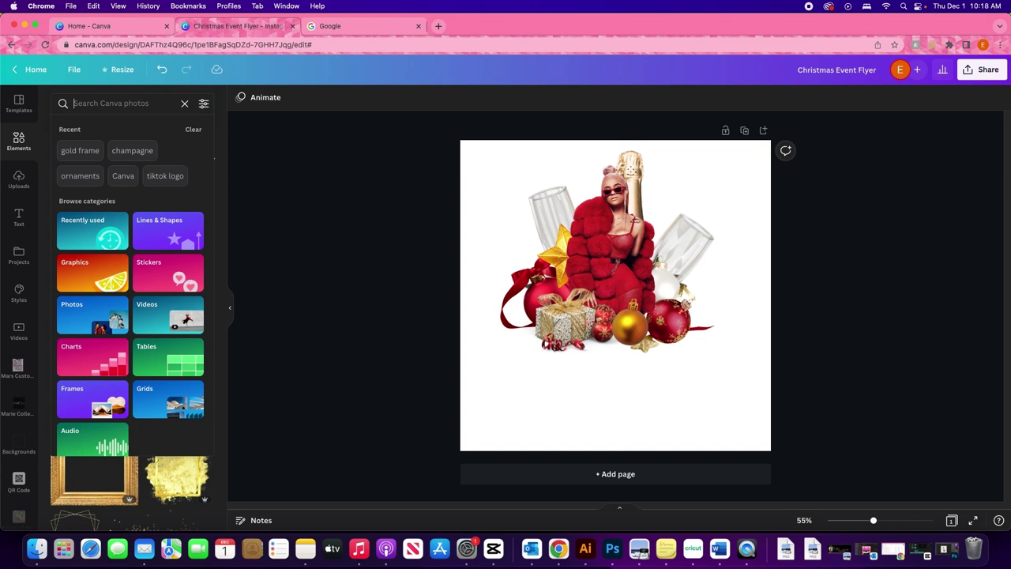
pyautogui.write('chri')
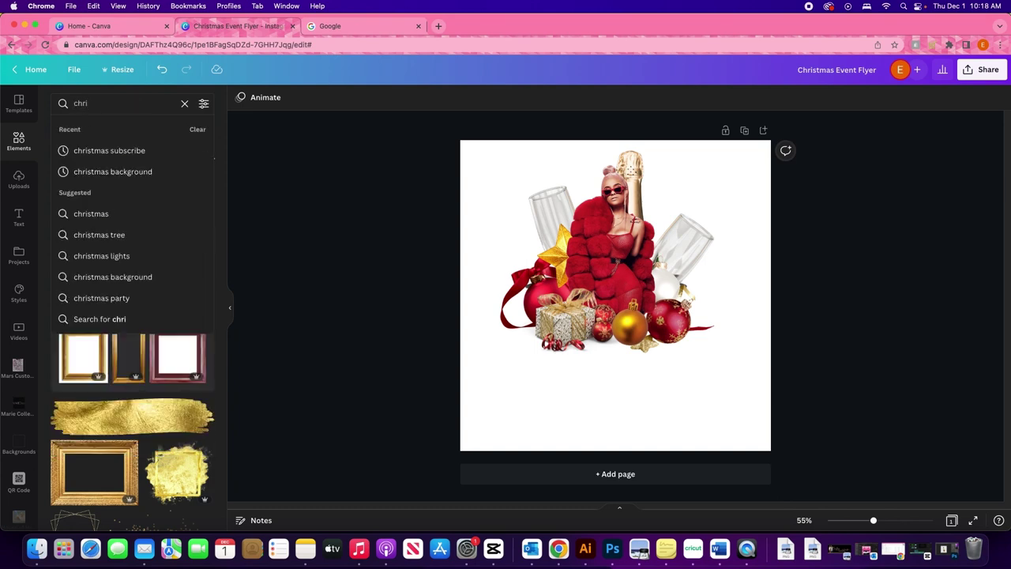
pyautogui.write('smas tree')
pyautogui.press('Return')
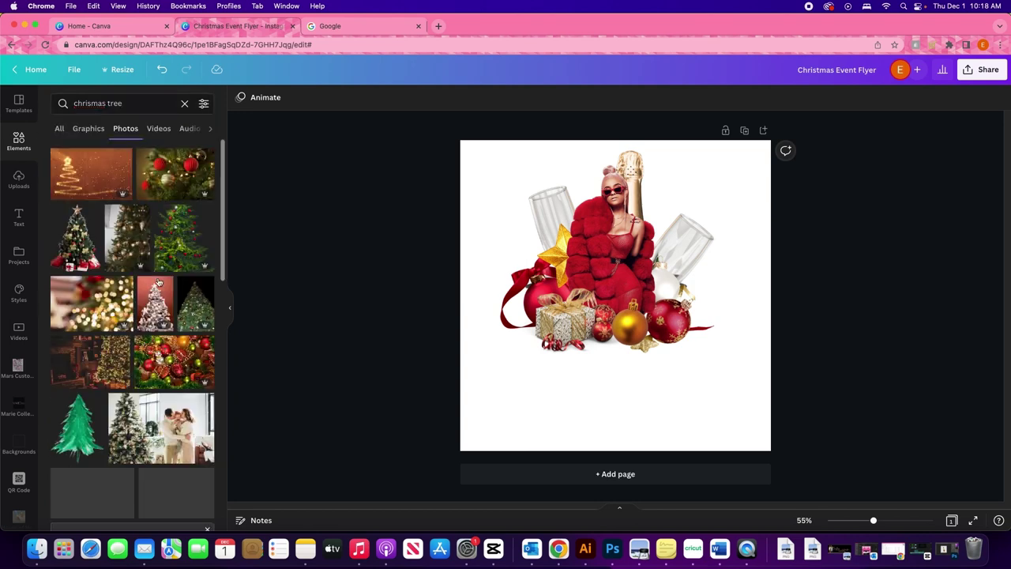
# Find the photo of a decorated Christmas tree with red gifts around its base and add it to the flyer.
pyautogui.scroll(-5, 174, 408)
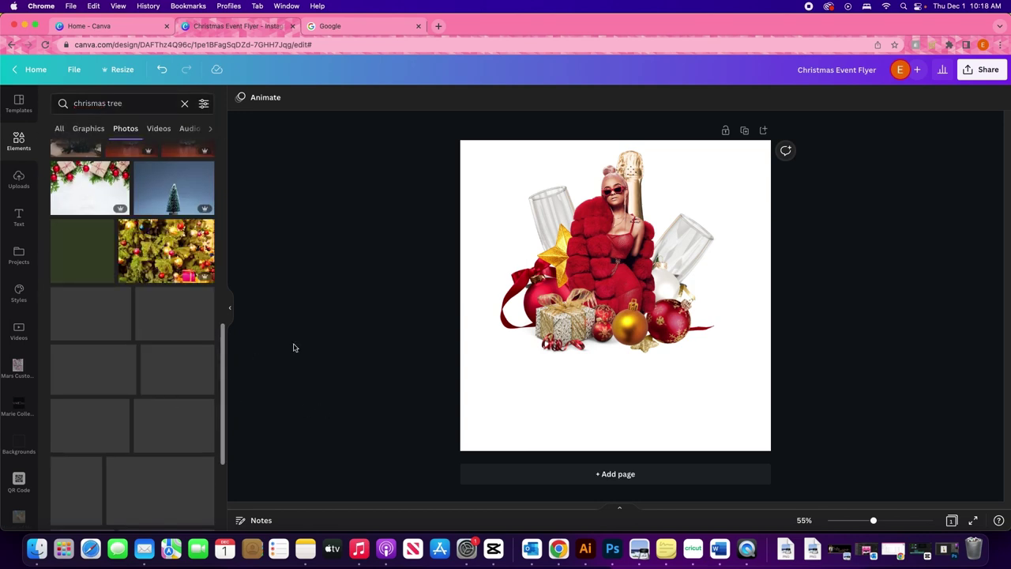
pyautogui.scroll(-3, 166, 366)
pyautogui.scroll(-5, 166, 365)
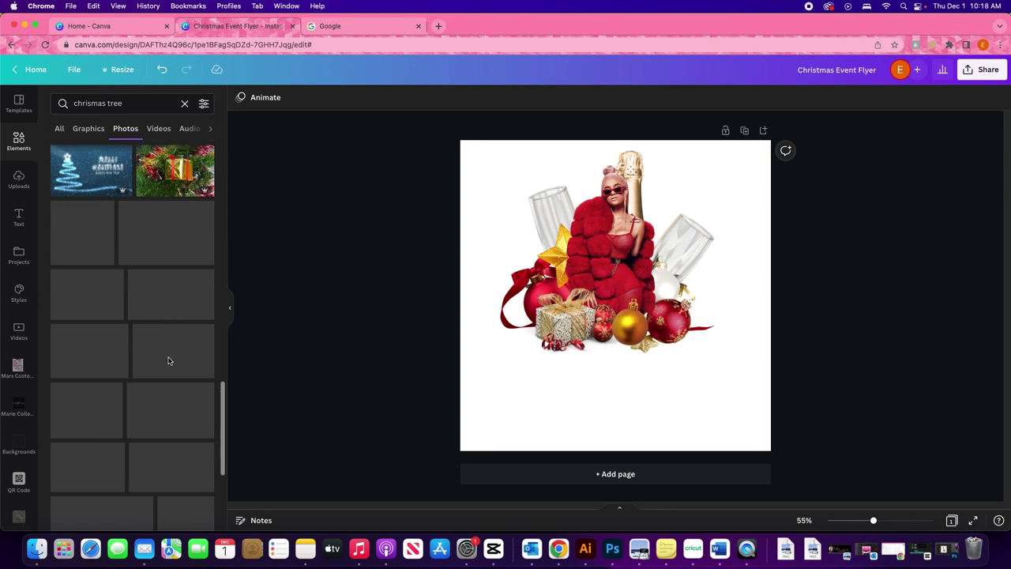
pyautogui.scroll(-3, 187, 353)
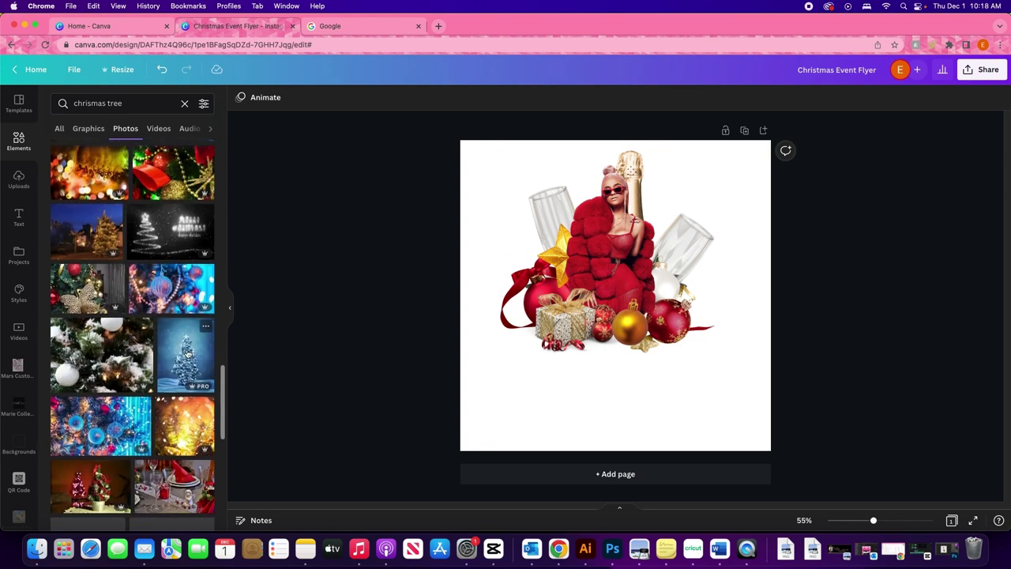
pyautogui.scroll(-3, 187, 354)
pyautogui.scroll(-3, 187, 354)
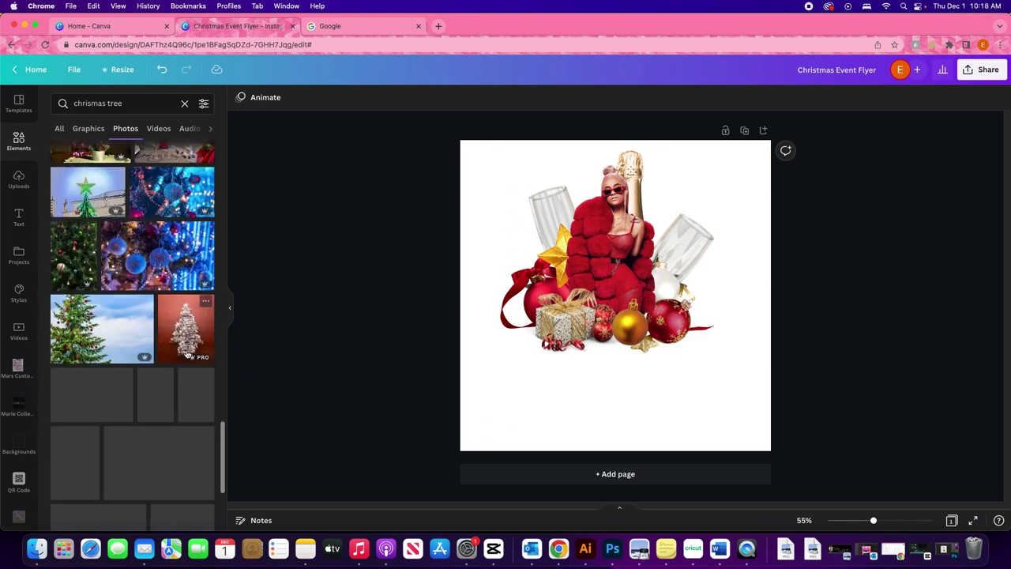
pyautogui.scroll(-6, 187, 355)
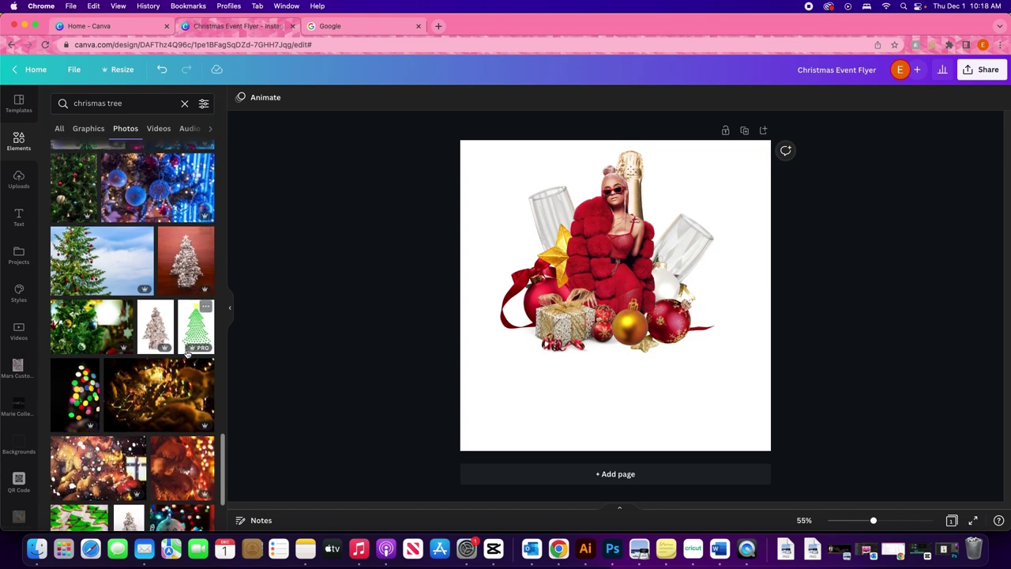
pyautogui.scroll(-5, 187, 353)
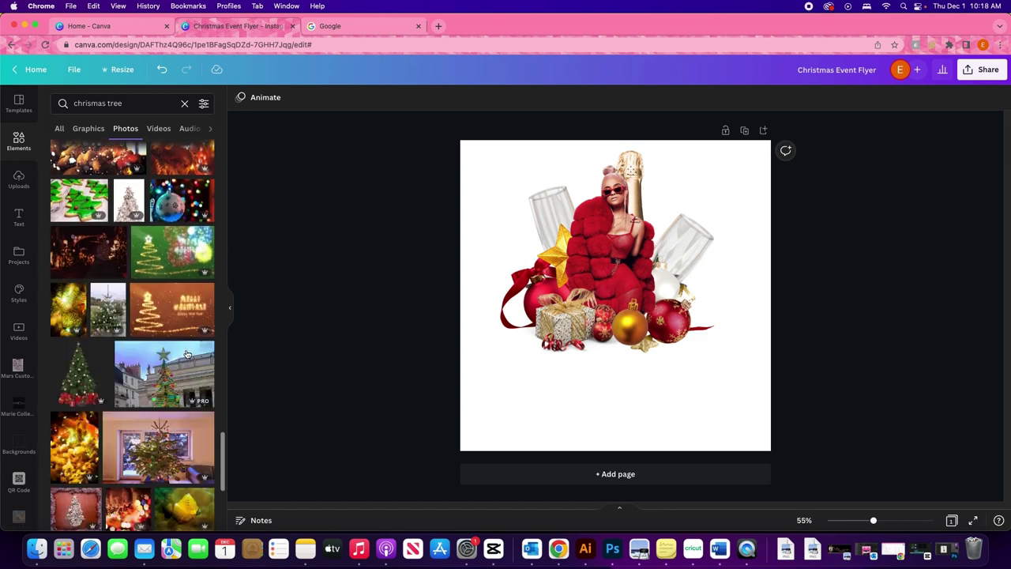
pyautogui.click(80, 379)
# Move the Christmas tree over the woman's group and send it to the back.
pyautogui.moveTo(655, 295); pyautogui.dragTo(610, 357)
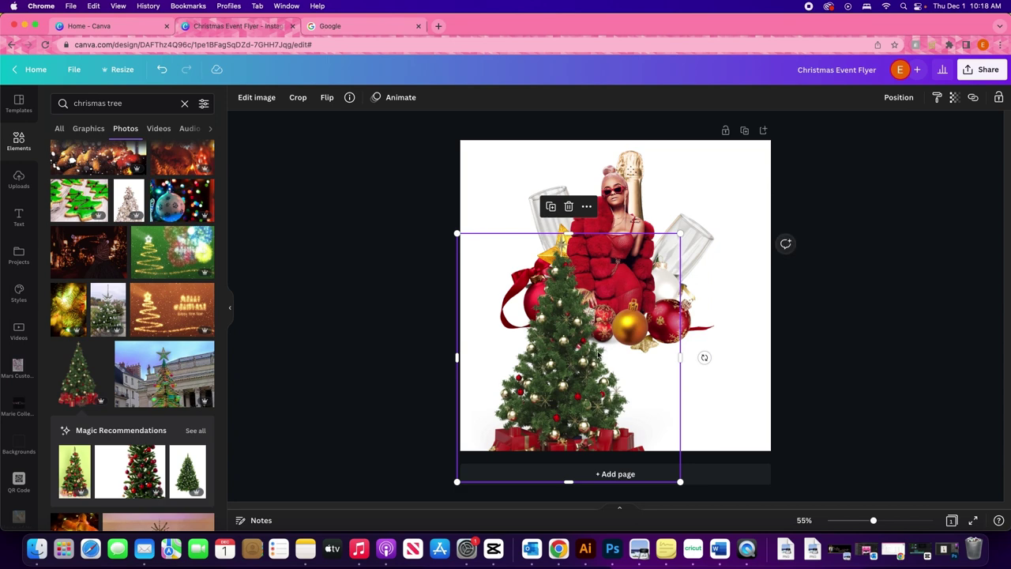
pyautogui.moveTo(577, 389); pyautogui.dragTo(603, 292)
pyautogui.click(898, 97)
pyautogui.click(863, 149)
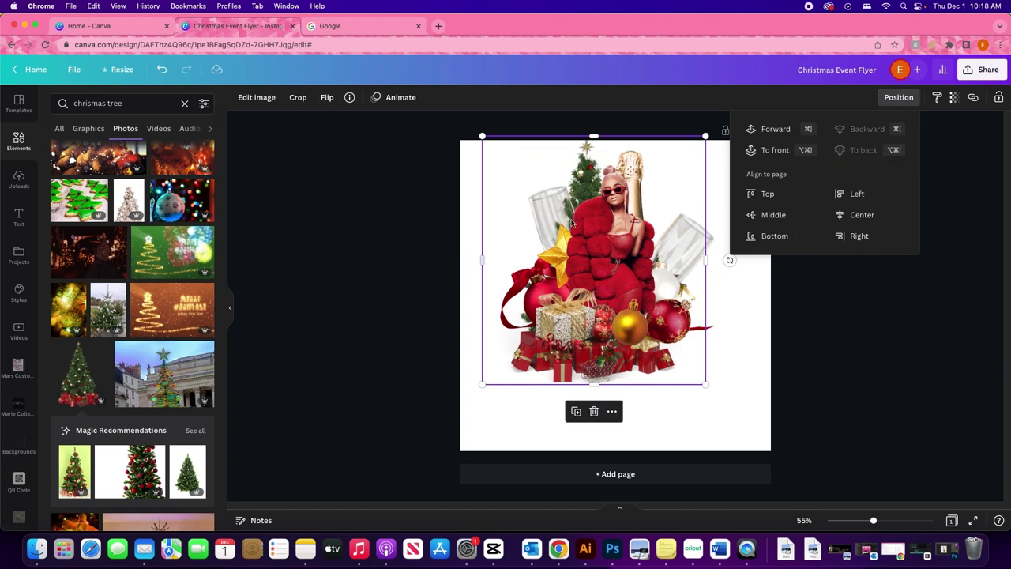
# Crop off the gifts at the Christmas tree's base, and resize and position it behind the left glass and gold star.
pyautogui.click(584, 149)
pyautogui.moveTo(585, 149); pyautogui.dragTo(575, 149)
pyautogui.moveTo(584, 386); pyautogui.dragTo(584, 282)
pyautogui.moveTo(471, 281); pyautogui.dragTo(427, 310)
pyautogui.moveTo(497, 161)
pyautogui.mouseDown()
pyautogui.moveTo(530, 163)
pyautogui.moveTo(515, 166)
pyautogui.mouseUp()
pyautogui.click(352, 195)
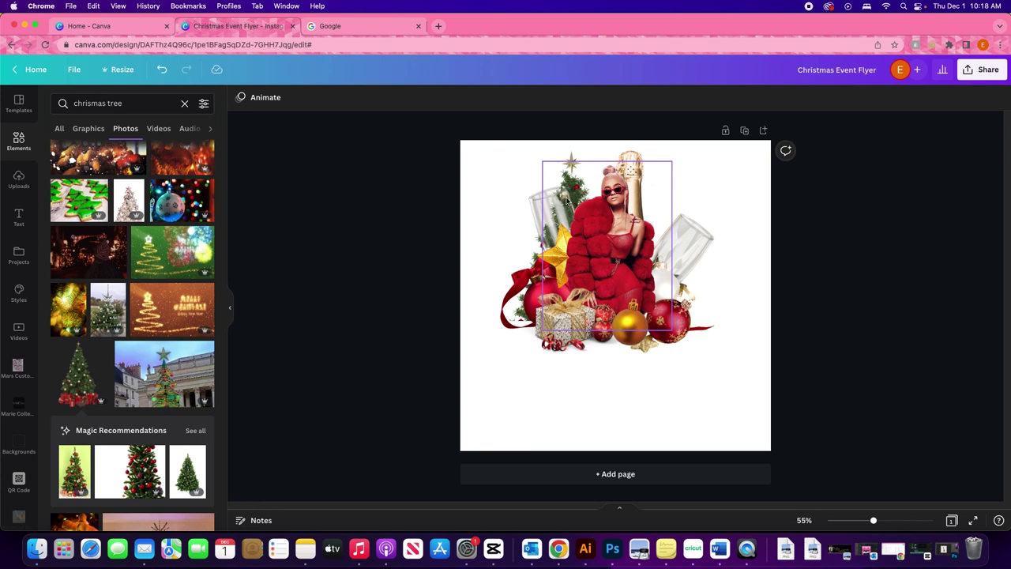
pyautogui.click(600, 261)
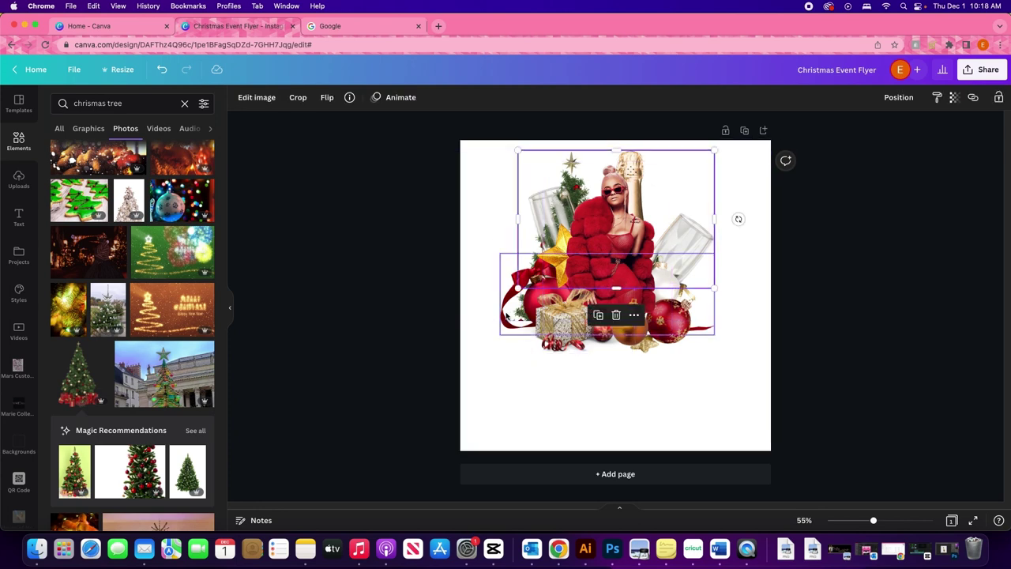
# Undo the last change to the Christmas tree photo and delete the tree from the flyer.
pyautogui.click(537, 297)
pyautogui.hotkey('ctrl', 'z')
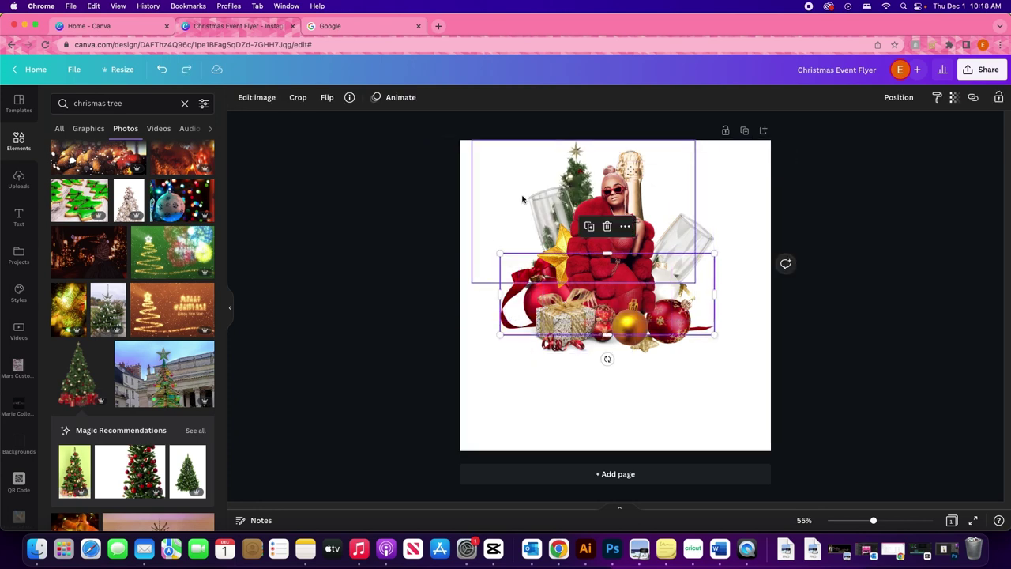
pyautogui.click(575, 150)
pyautogui.press('Delete')
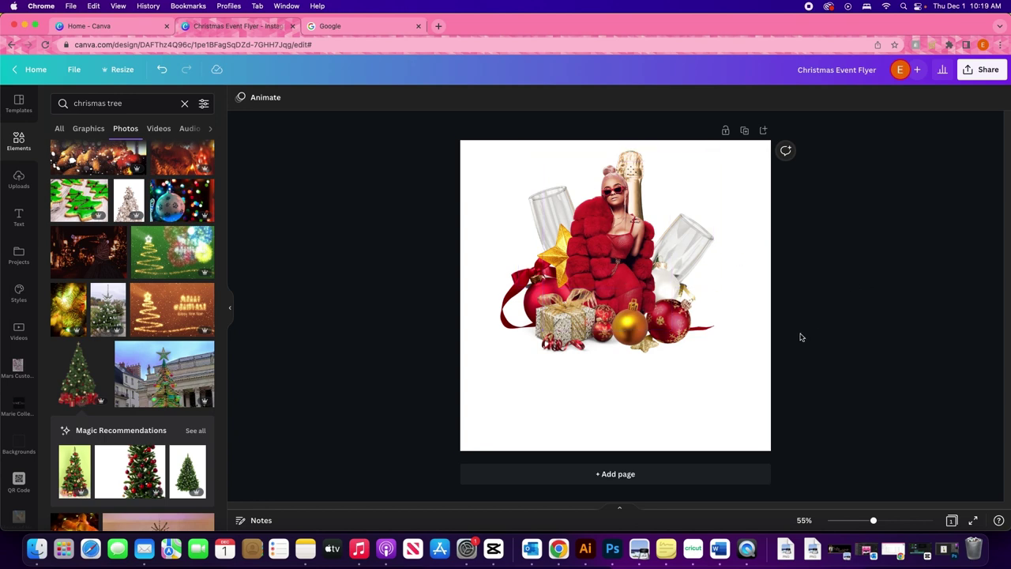
pyautogui.click(509, 377)
# Add a heading reading "christmas" below the gifts, enlarge it to size 147, and make it uppercase and bold.
pyautogui.click(19, 217)
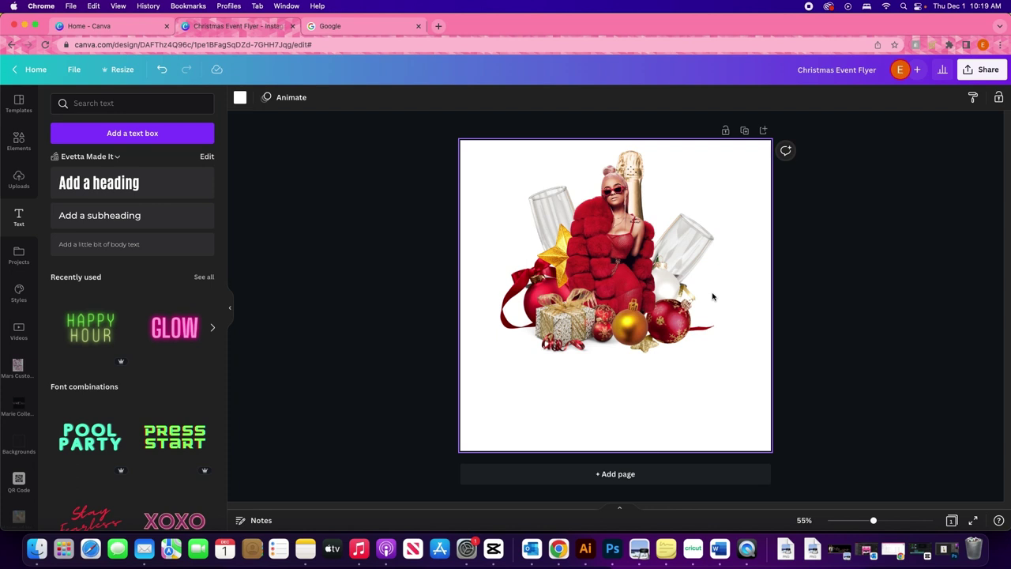
pyautogui.click(137, 195)
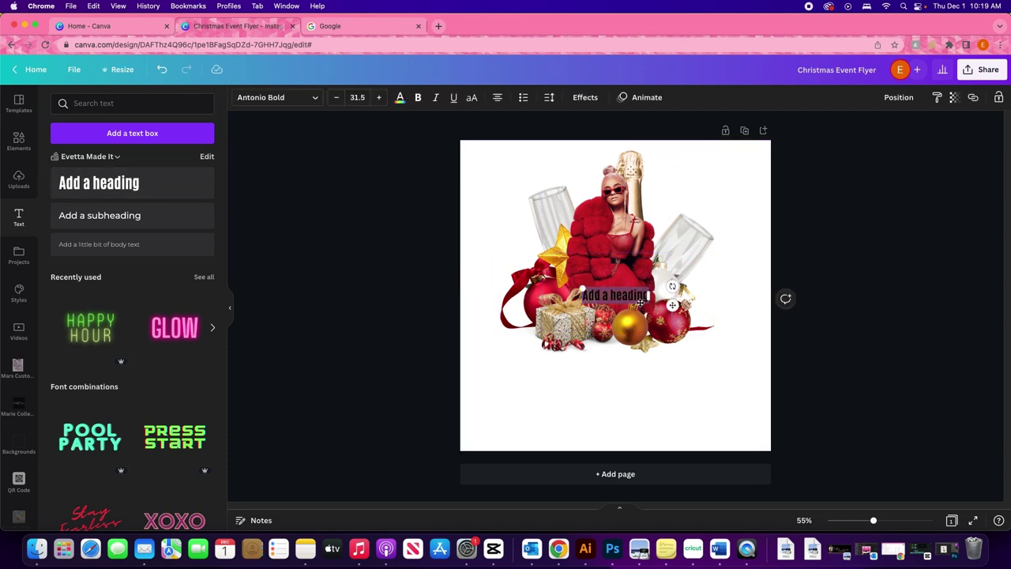
pyautogui.moveTo(581, 286); pyautogui.dragTo(453, 260)
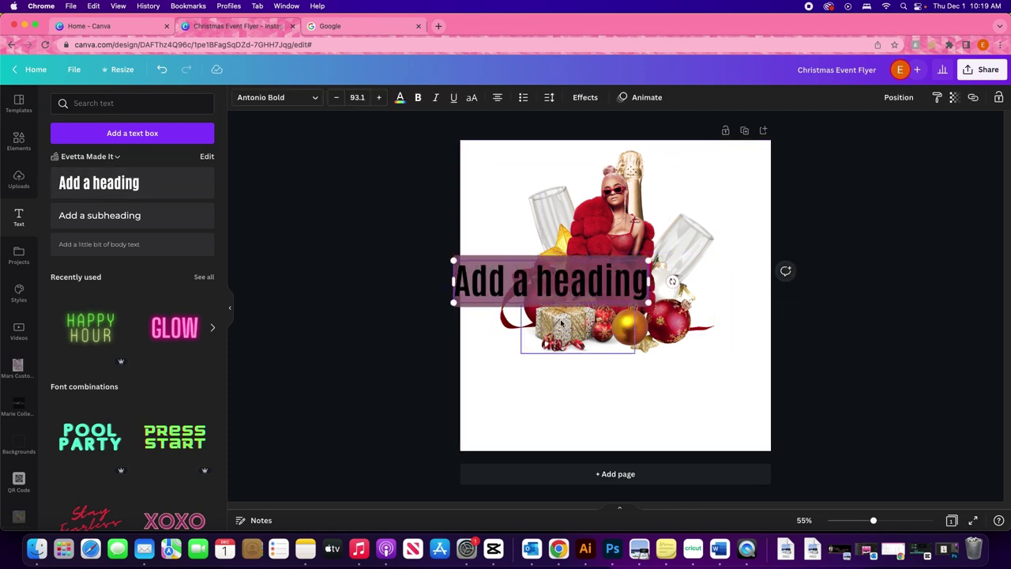
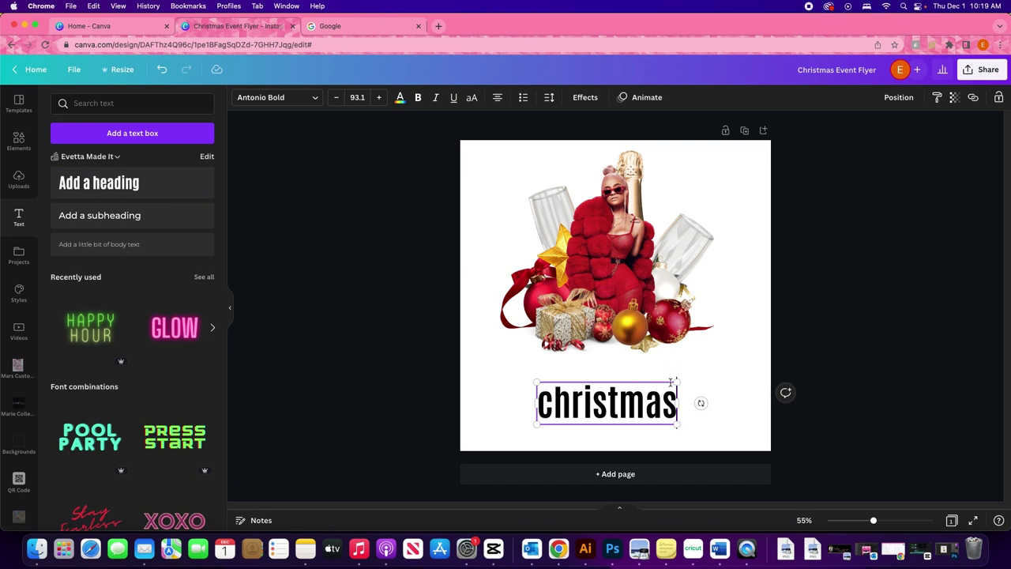
pyautogui.moveTo(675, 381); pyautogui.dragTo(758, 358)
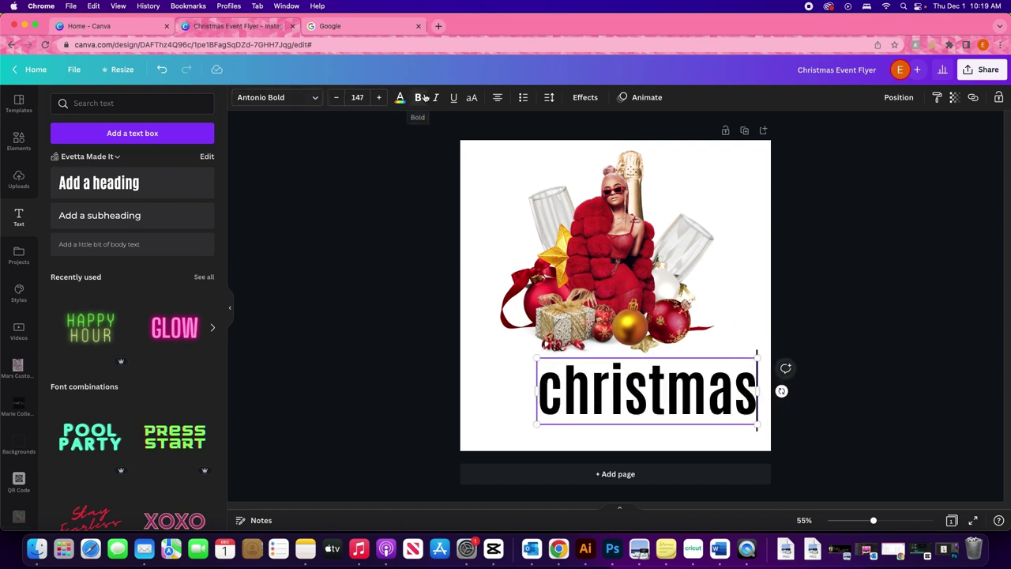
pyautogui.click(471, 97)
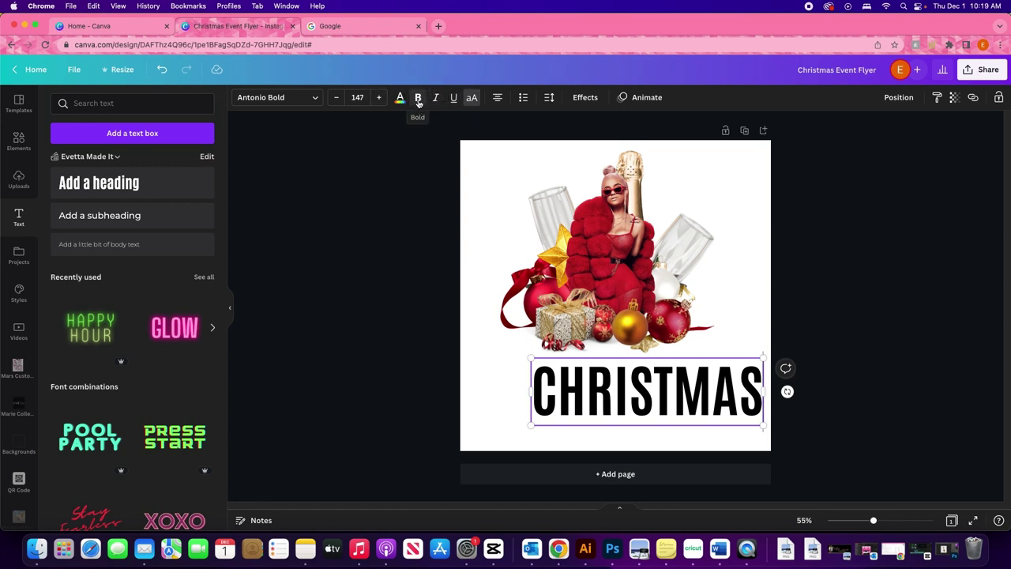
pyautogui.click(419, 103)
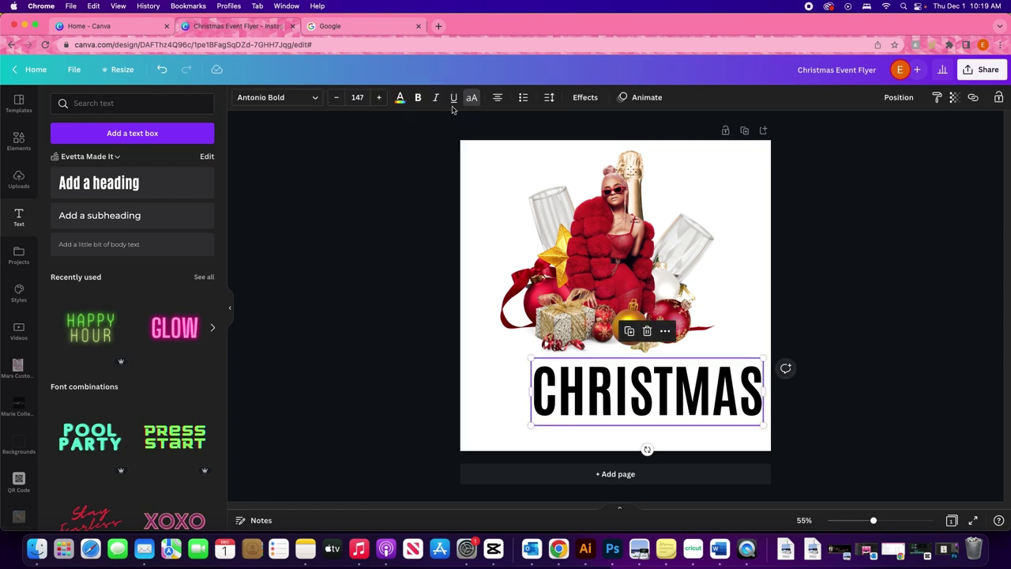
# Try the Archivo Black font on a duplicate of the CHRISTMAS heading, then delete that duplicate.
pyautogui.moveTo(678, 398); pyautogui.dragTo(640, 361)
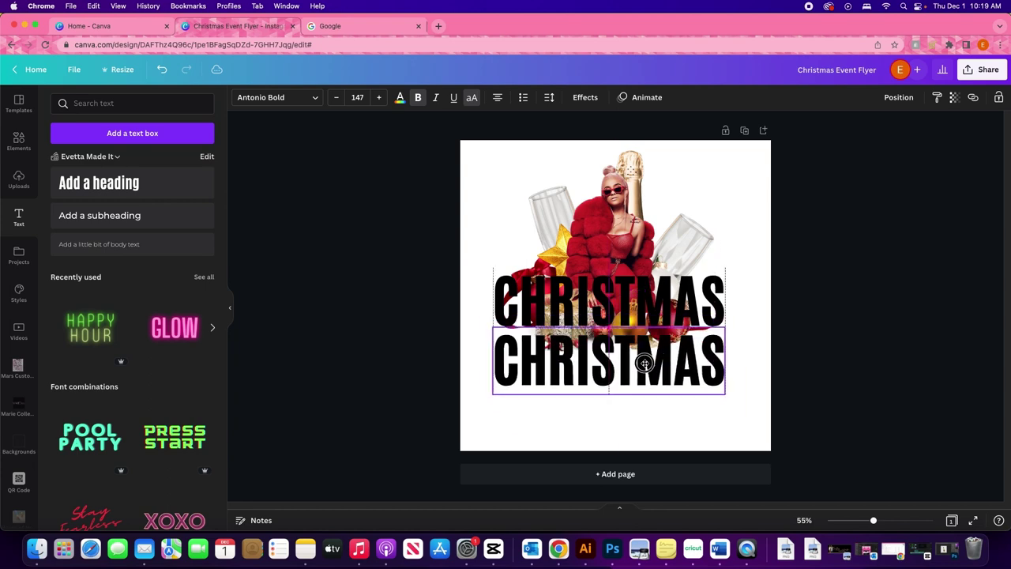
pyautogui.click(311, 99)
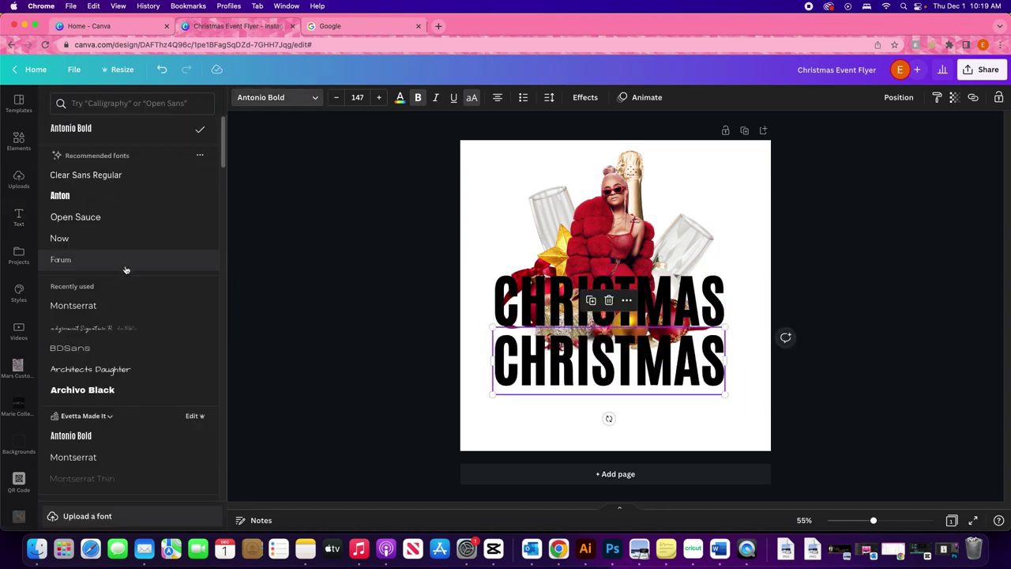
pyautogui.scroll(-5, 151, 339)
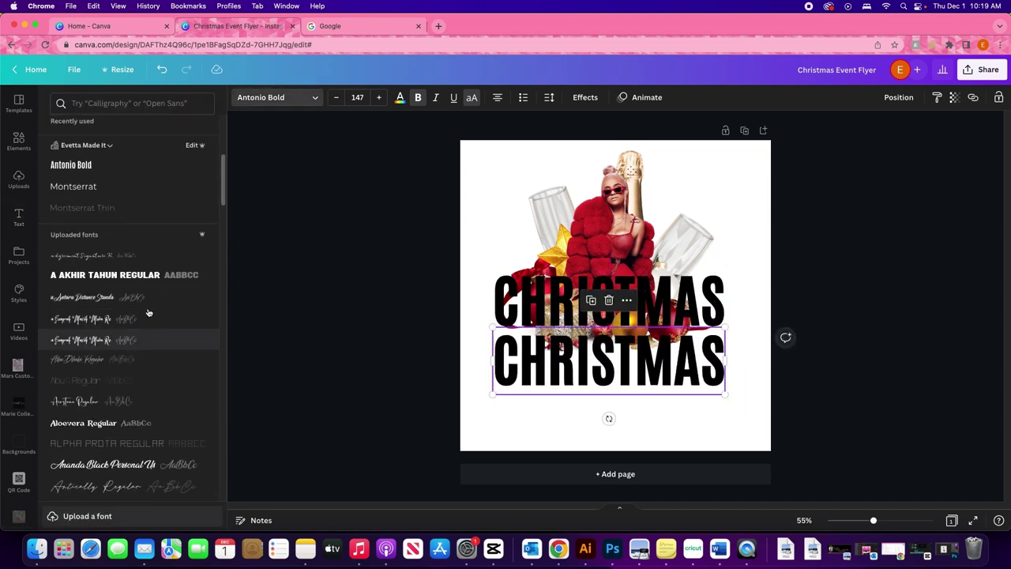
pyautogui.scroll(3, 98, 228)
pyautogui.click(101, 252)
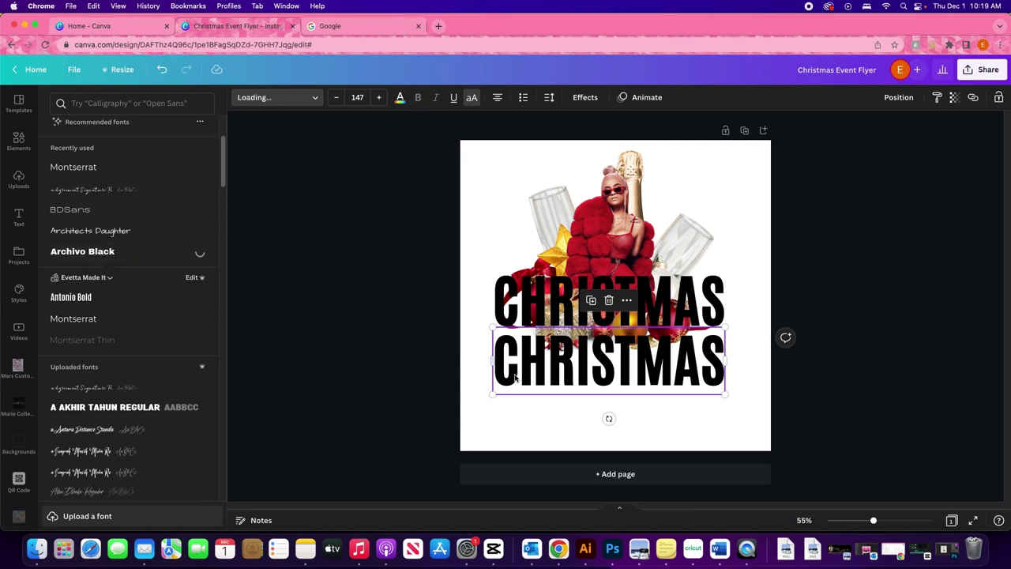
pyautogui.moveTo(758, 400); pyautogui.dragTo(759, 377)
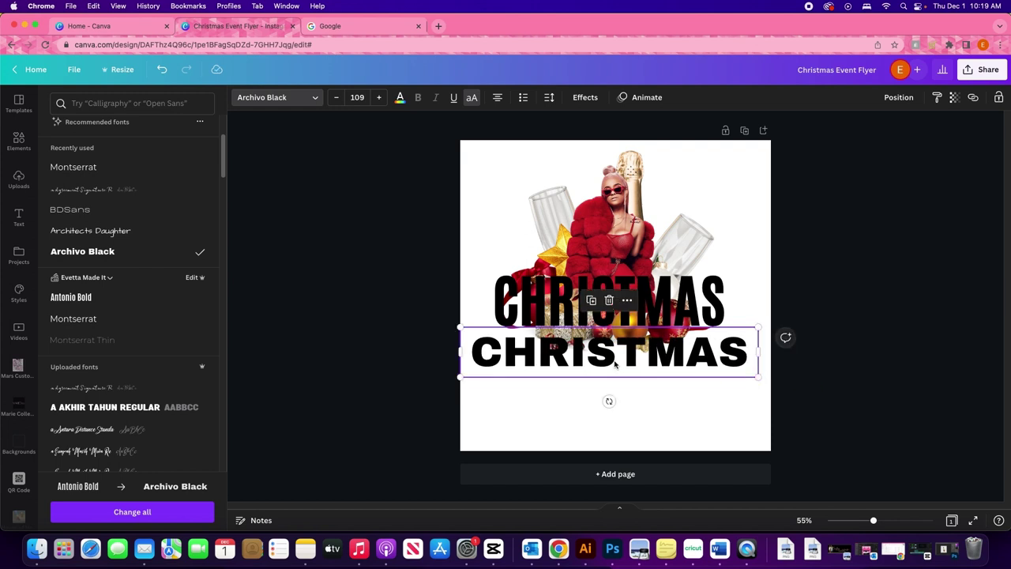
pyautogui.press('Delete')
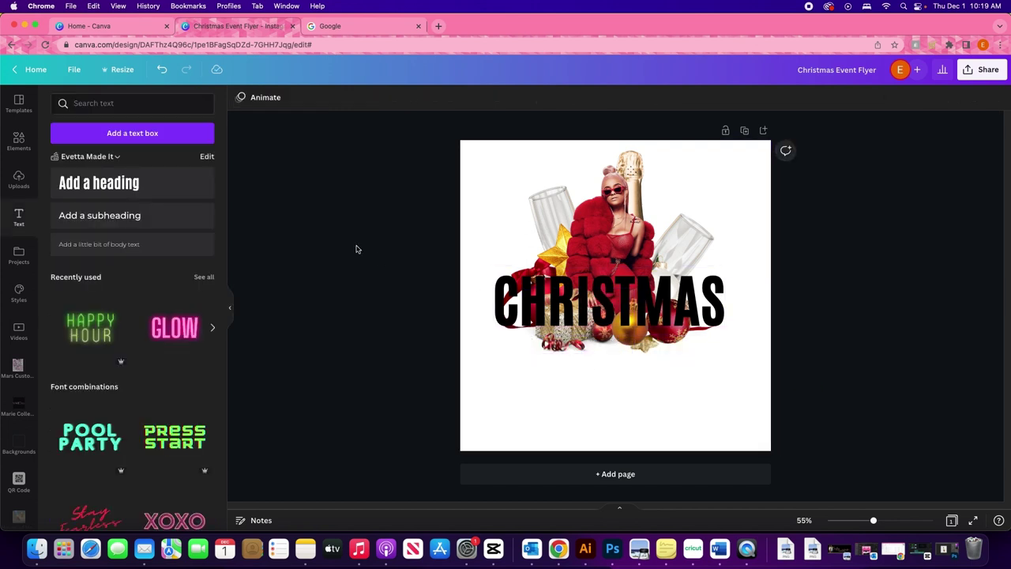
# Duplicate the CHRISTMAS heading and set the copy's font to Druk Wide Bold.
pyautogui.click(613, 313)
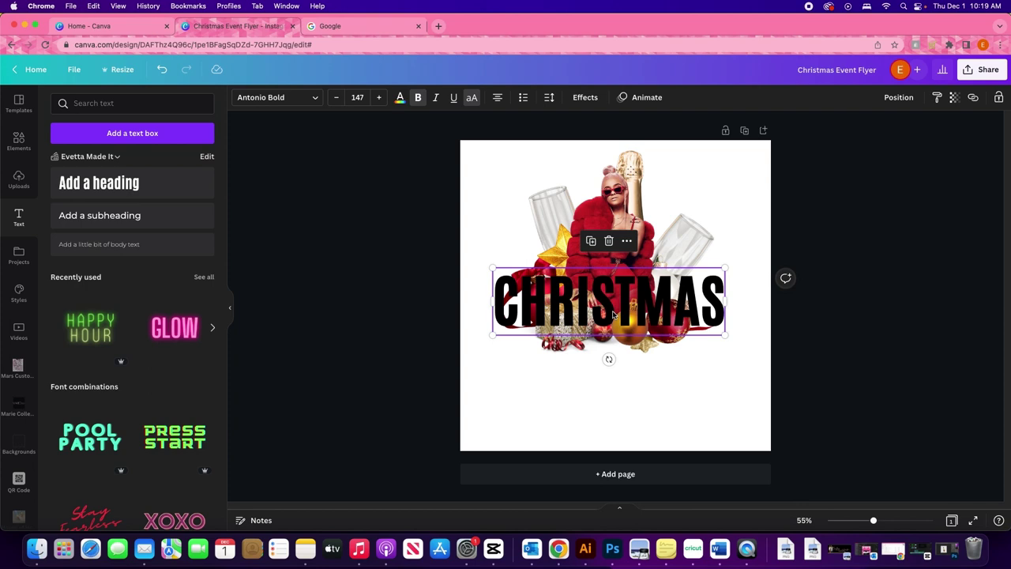
pyautogui.click(590, 240)
pyautogui.click(315, 98)
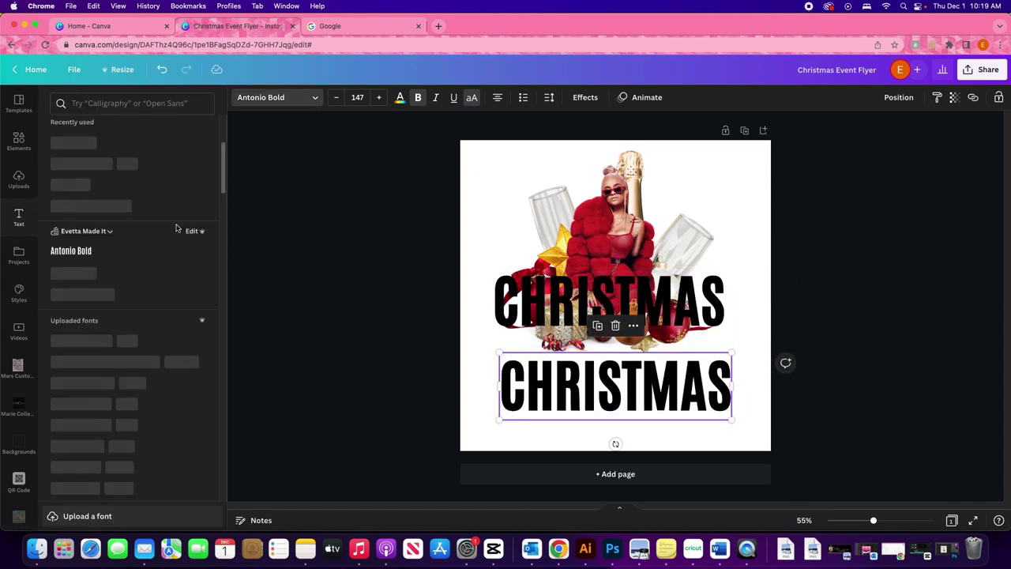
pyautogui.scroll(-6, 134, 332)
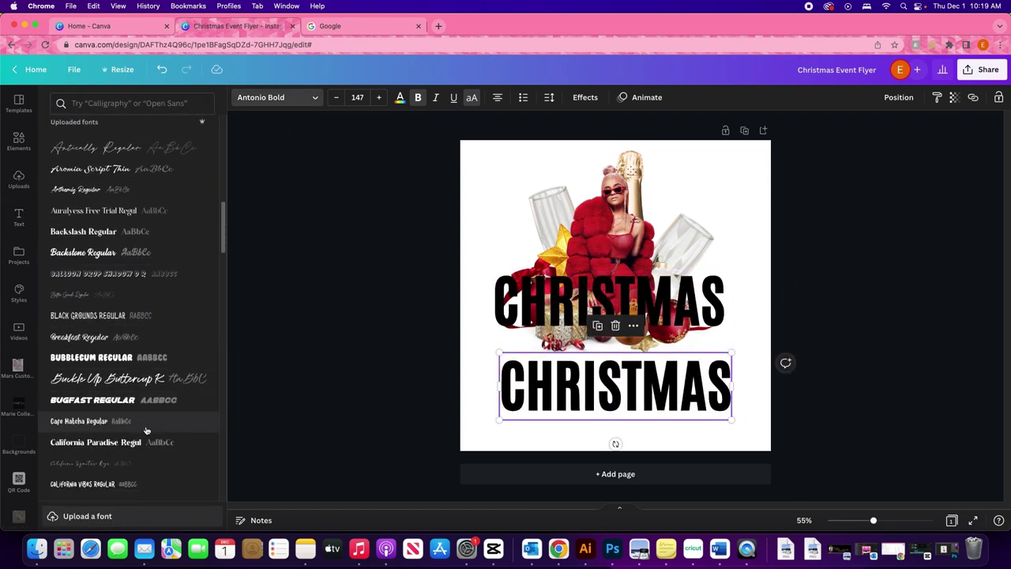
pyautogui.scroll(5, 120, 229)
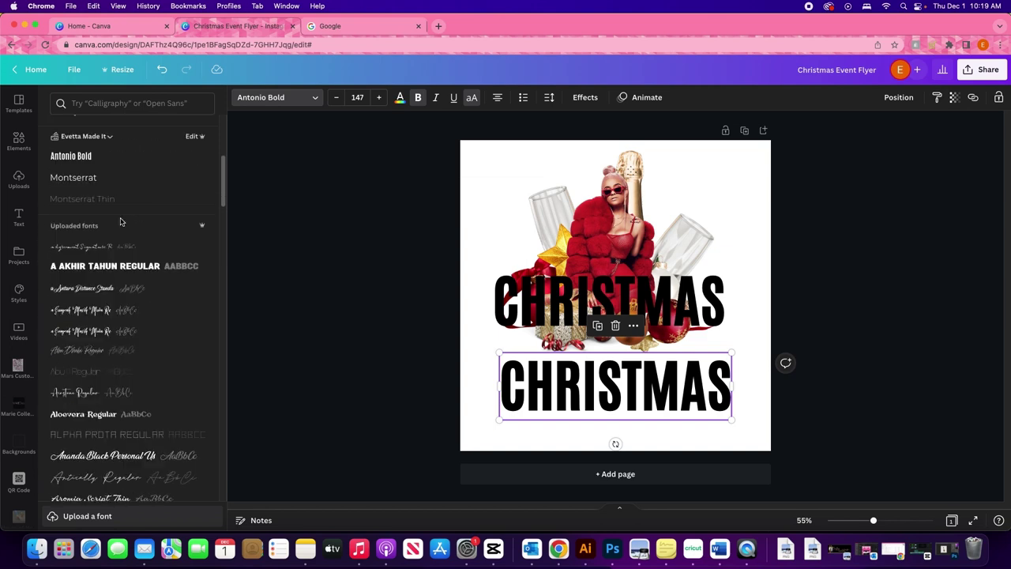
pyautogui.scroll(3, 121, 222)
pyautogui.click(118, 103)
pyautogui.write('d')
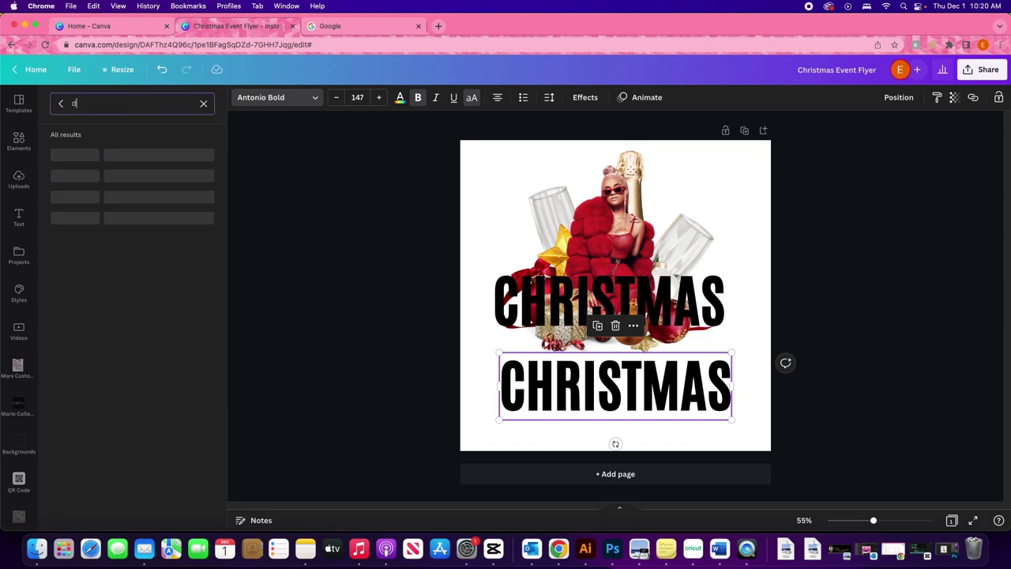
pyautogui.write('r')
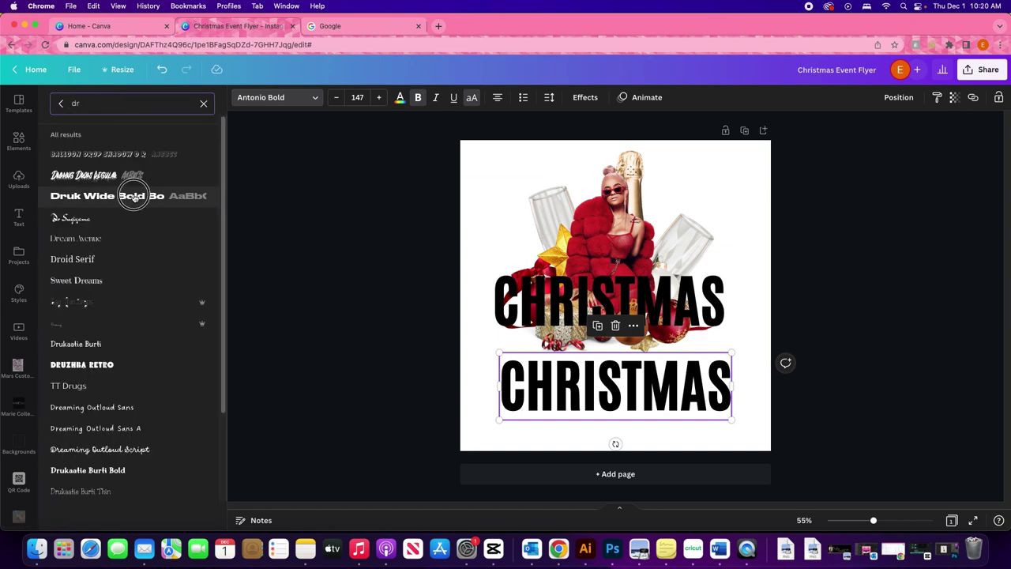
pyautogui.click(132, 196)
# Fit the Druk Wide Bold heading on one line below the gifts at about size 83.7, and delete the original Antonio Bold heading.
pyautogui.moveTo(672, 380); pyautogui.dragTo(603, 291)
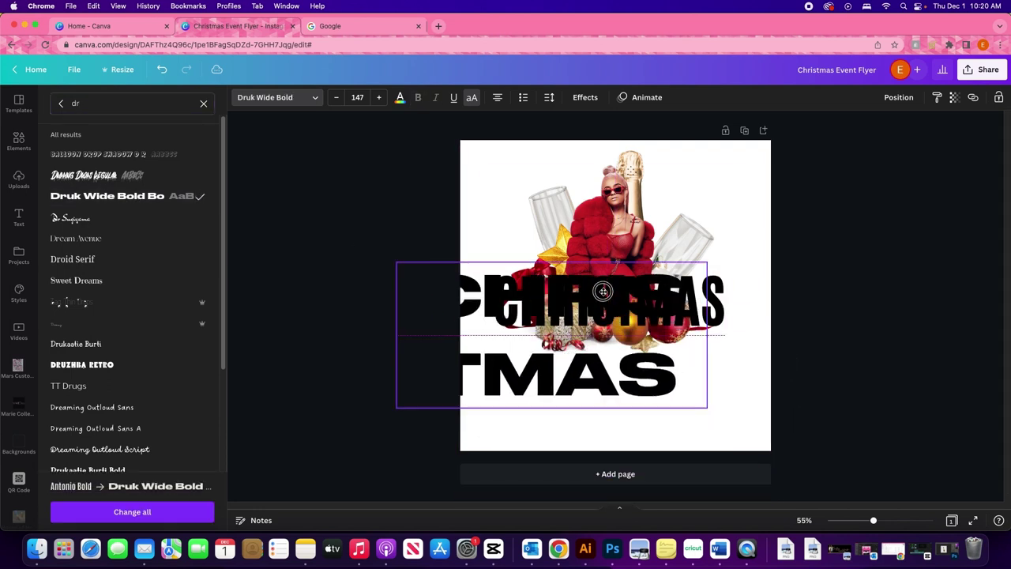
pyautogui.moveTo(725, 334); pyautogui.dragTo(931, 319)
pyautogui.moveTo(930, 260); pyautogui.dragTo(736, 342)
pyautogui.moveTo(647, 312); pyautogui.dragTo(697, 376)
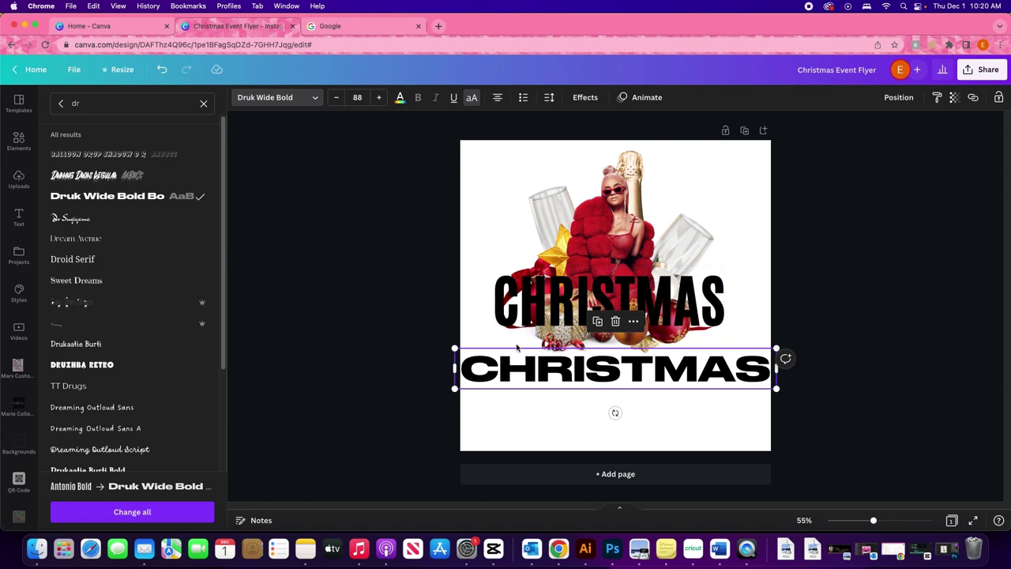
pyautogui.moveTo(778, 389); pyautogui.dragTo(760, 386)
pyautogui.click(705, 303)
pyautogui.press('Delete')
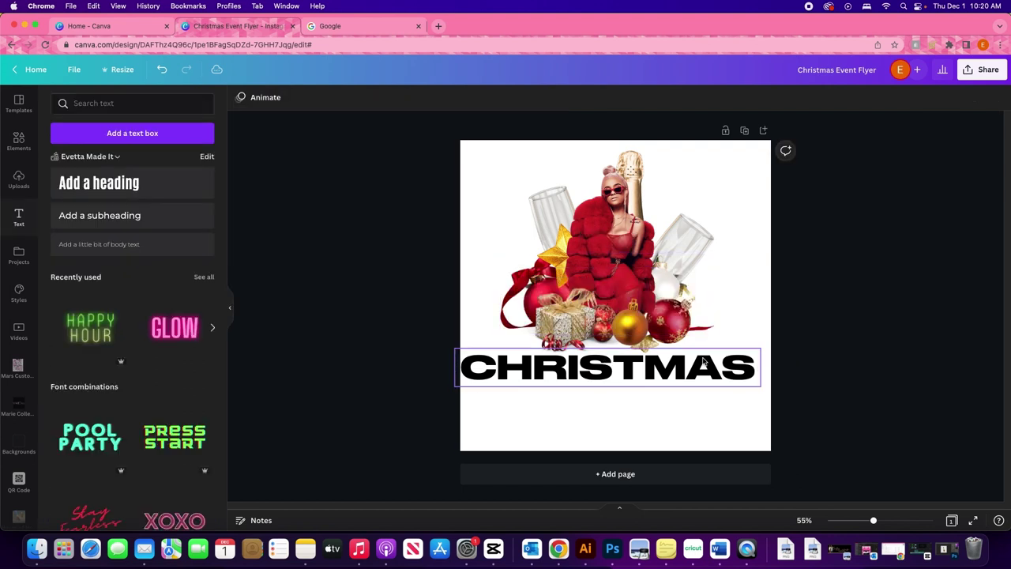
# Tilt the CHRISTMAS heading slightly upward to the right, shrink it to about size 76.3, and position it over the base of the gifts.
pyautogui.click(694, 368)
pyautogui.click(599, 414)
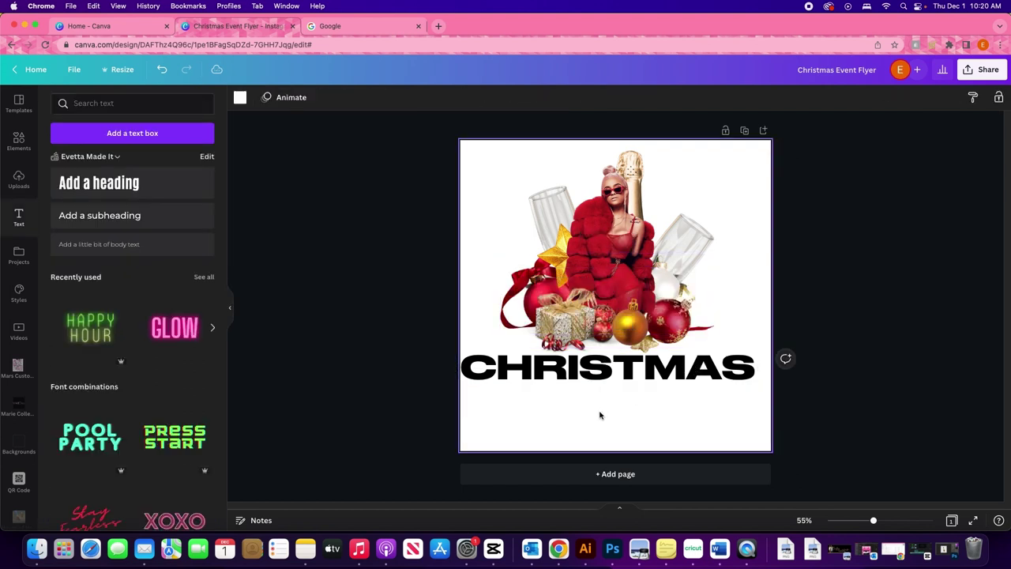
pyautogui.click(619, 368)
pyautogui.moveTo(607, 410); pyautogui.dragTo(609, 409)
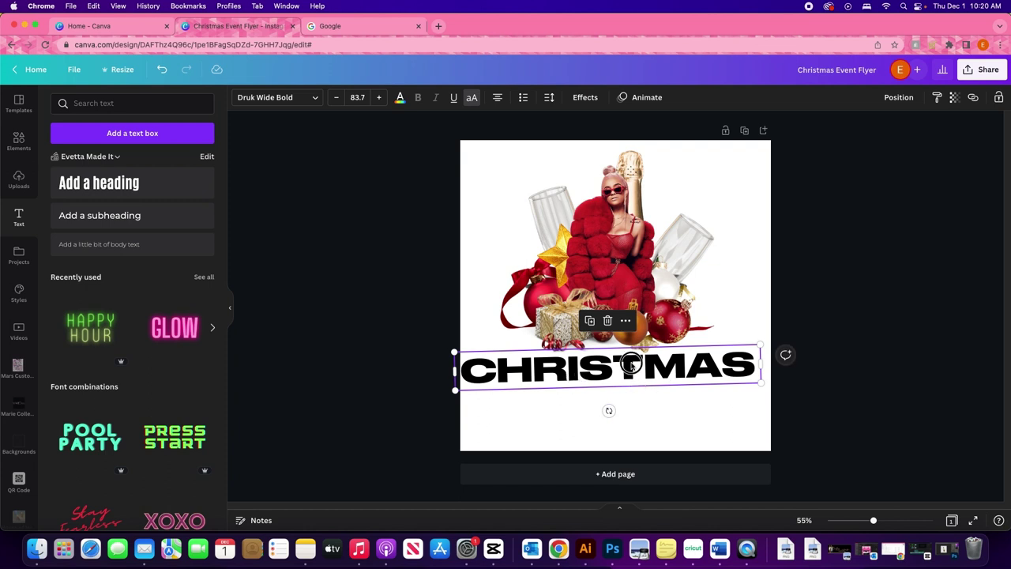
pyautogui.moveTo(630, 362); pyautogui.dragTo(636, 317)
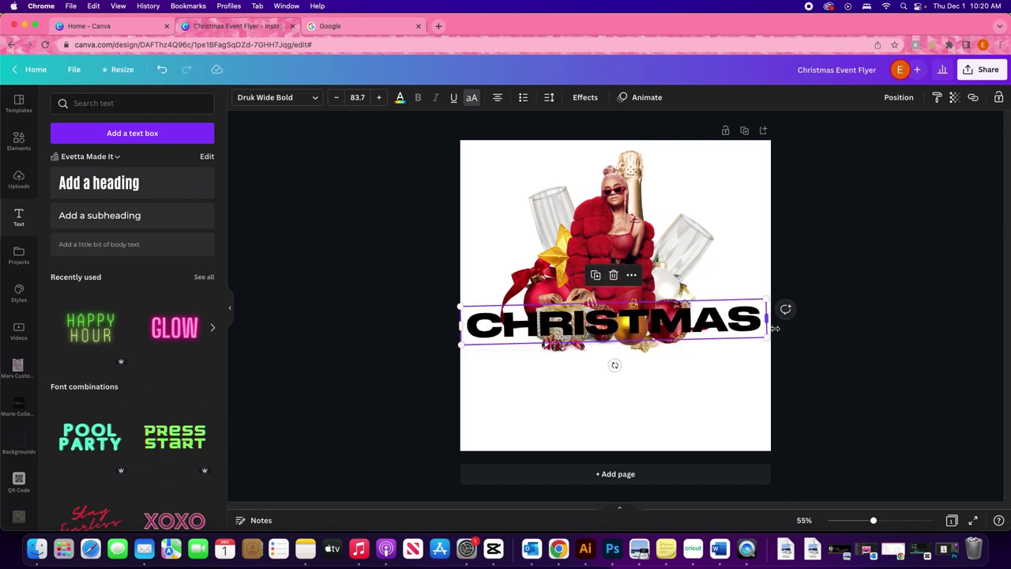
pyautogui.moveTo(761, 337); pyautogui.dragTo(739, 334)
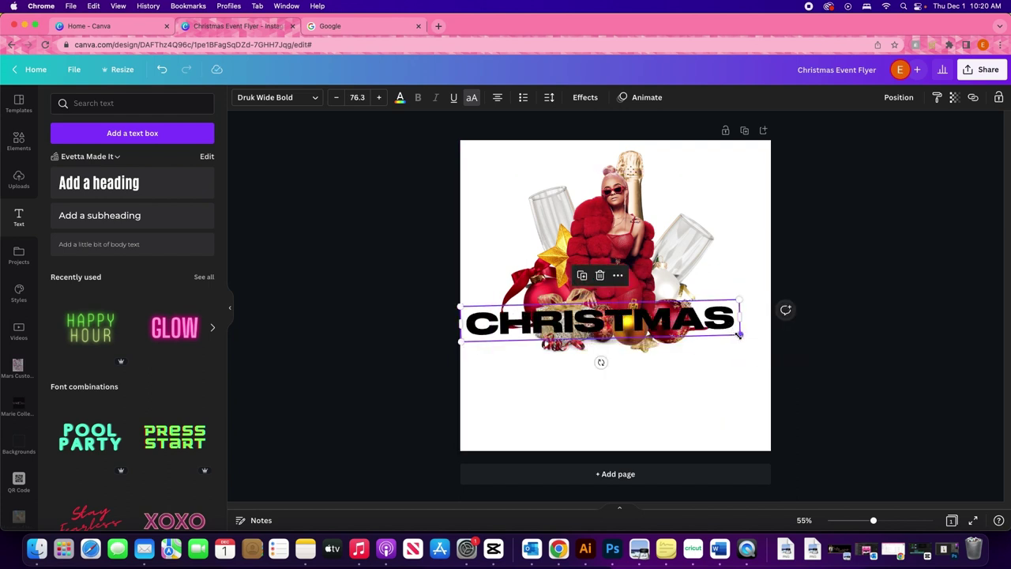
pyautogui.moveTo(669, 323); pyautogui.dragTo(684, 340)
pyautogui.scroll(-10, 24, 278)
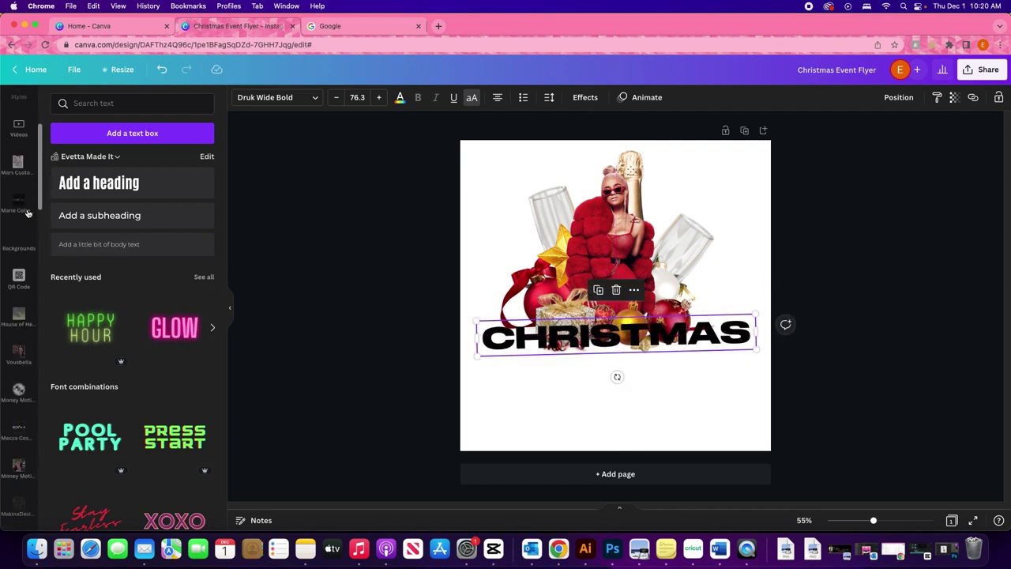
pyautogui.scroll(-5, 24, 278)
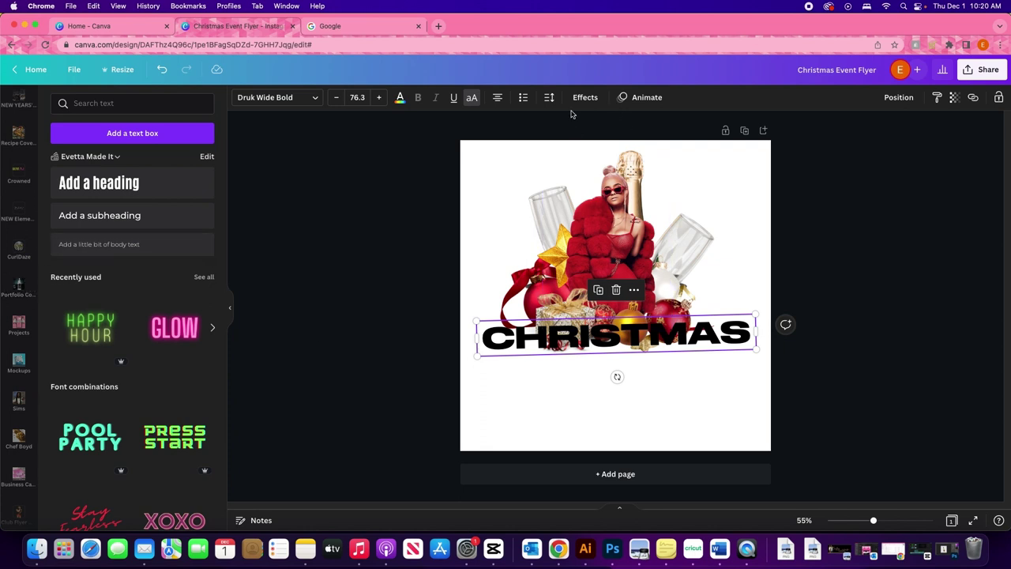
# Recolor the CHRISTMAS heading with the gold #FBC210 sampled from the gold ornament.
pyautogui.click(399, 98)
pyautogui.click(62, 151)
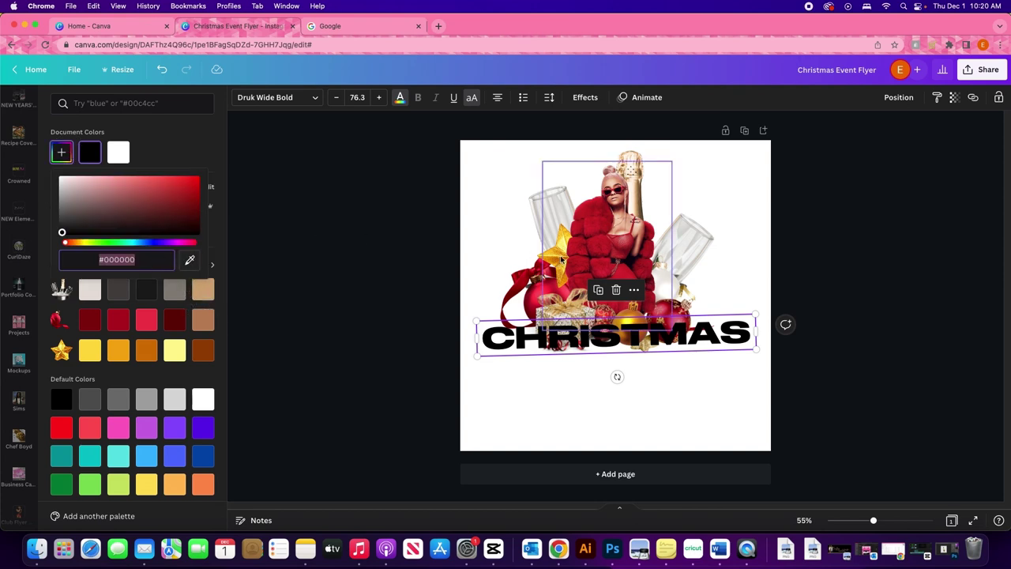
pyautogui.click(198, 263)
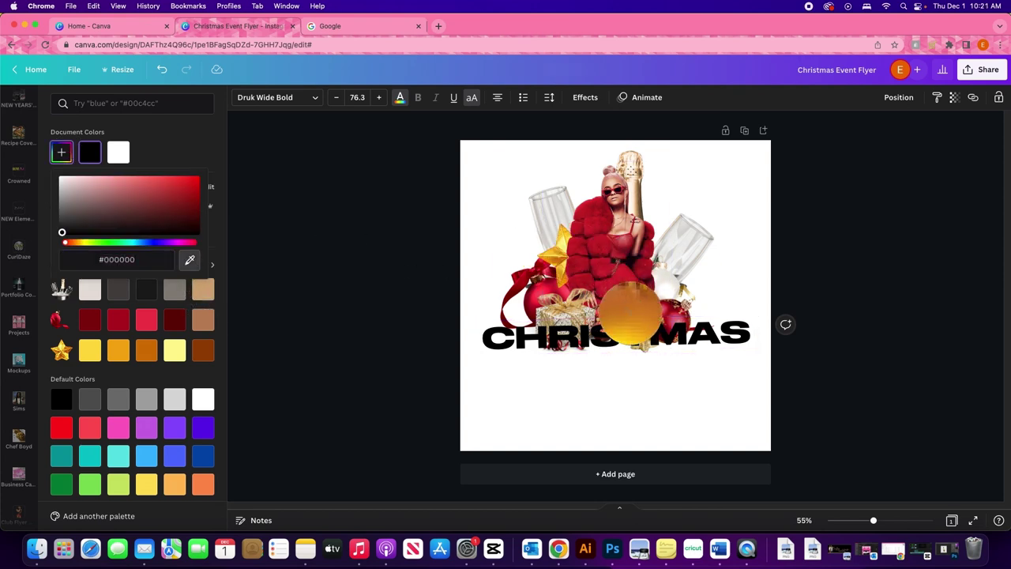
pyautogui.click(631, 319)
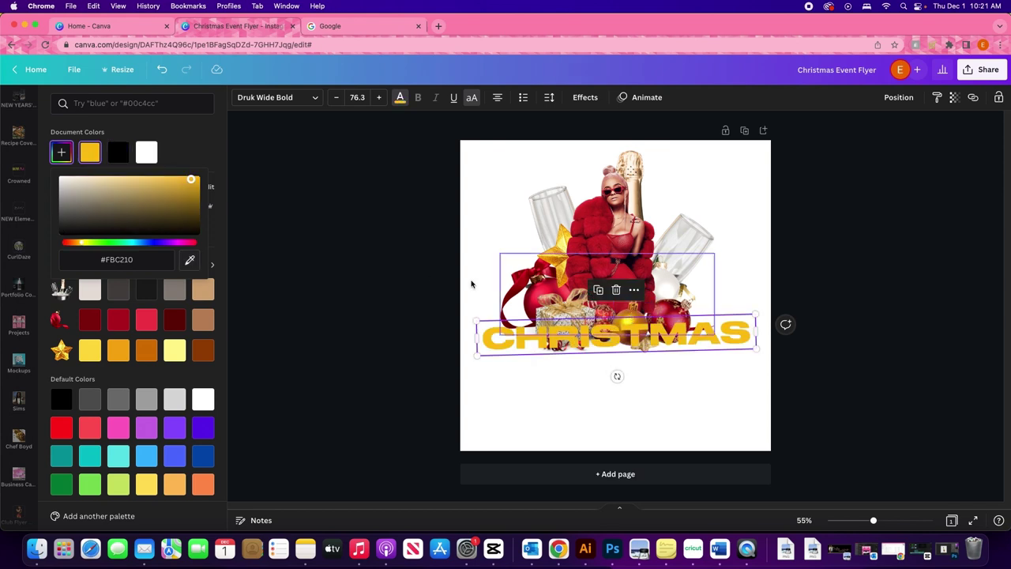
# Apply the Lift effect to the CHRISTMAS heading at an intensity of about 76 and nudge the heading slightly down.
pyautogui.click(586, 97)
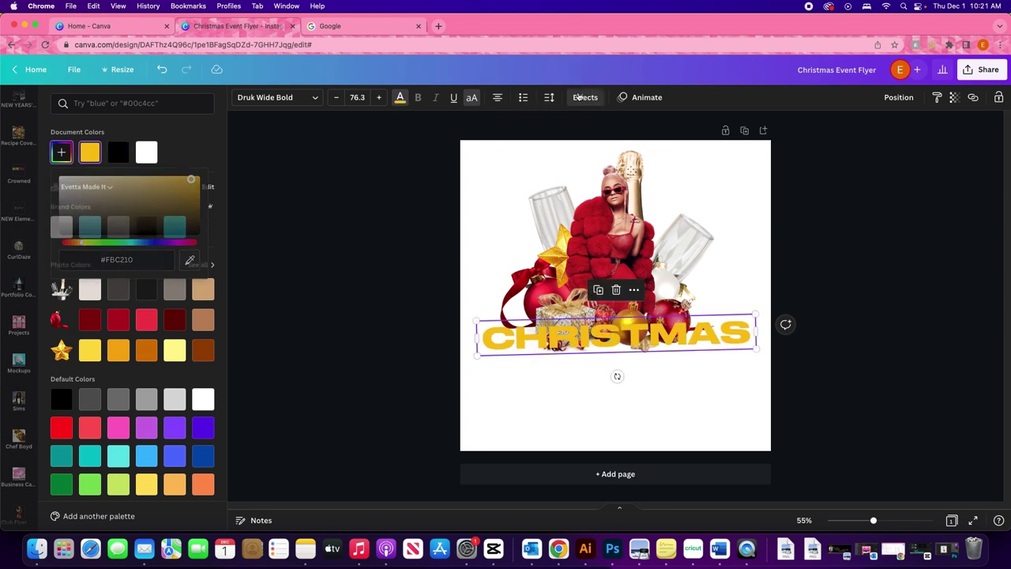
pyautogui.click(184, 168)
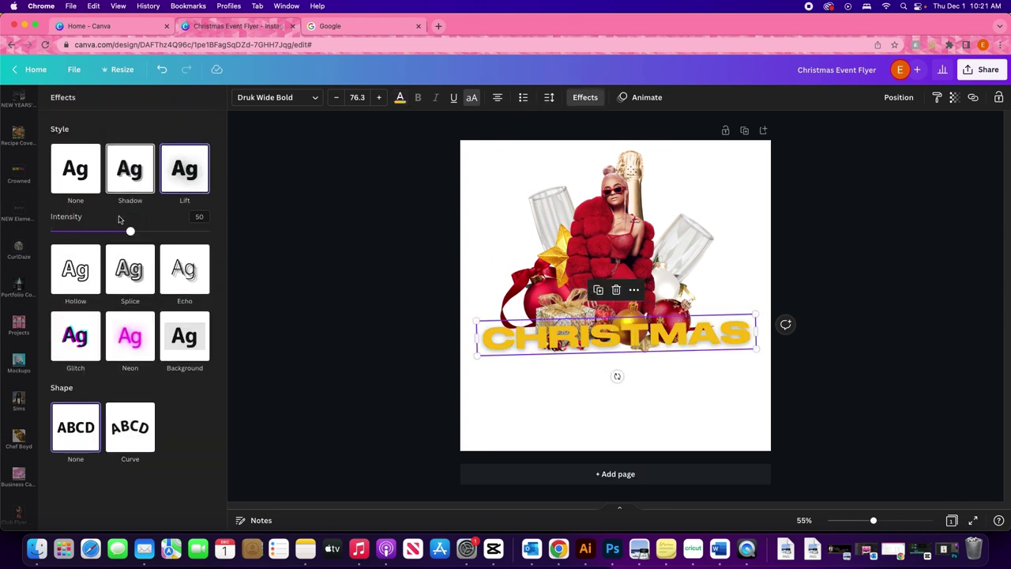
pyautogui.moveTo(131, 232); pyautogui.dragTo(175, 234)
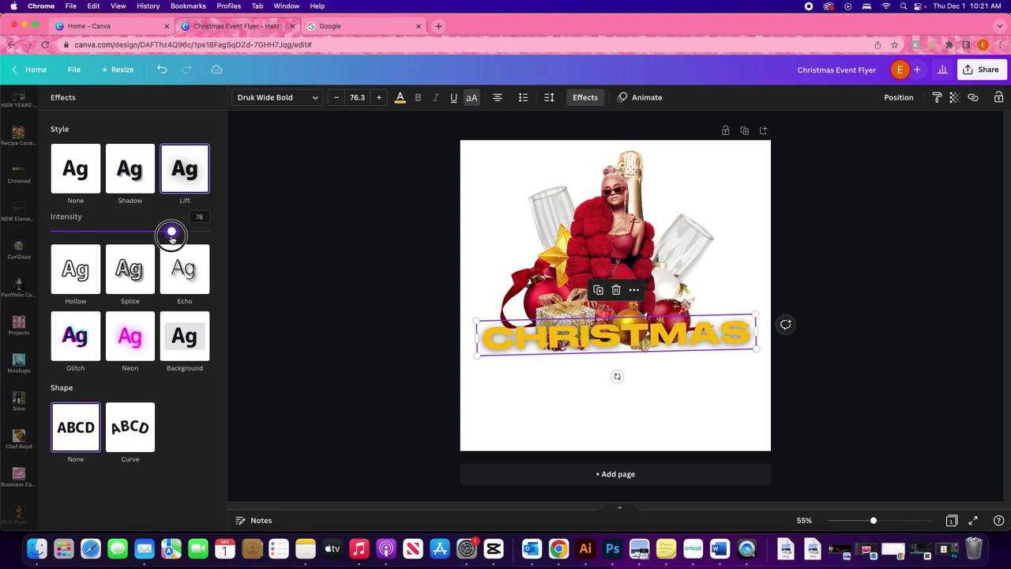
pyautogui.click(327, 269)
pyautogui.click(839, 366)
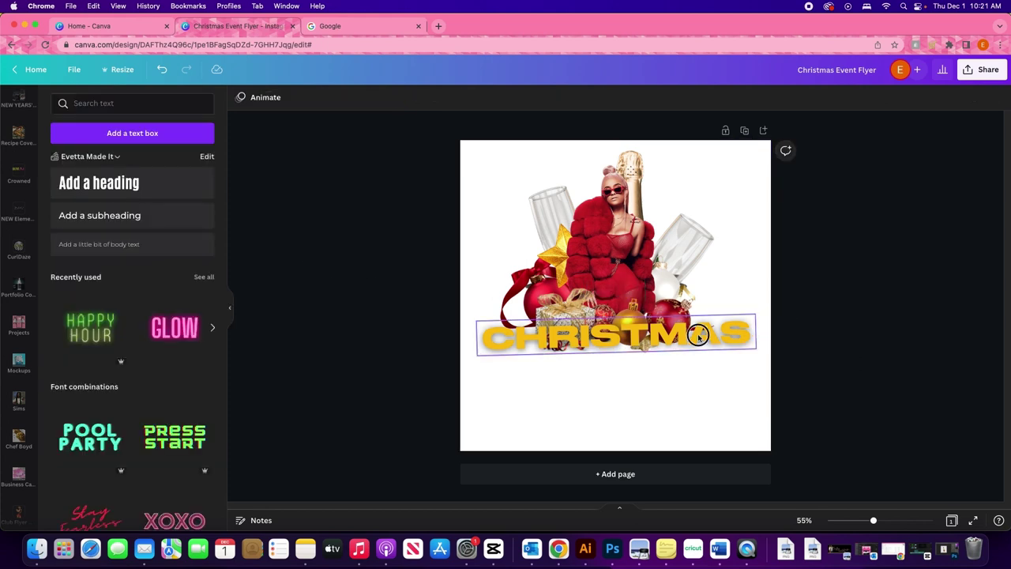
pyautogui.moveTo(698, 336); pyautogui.dragTo(697, 338)
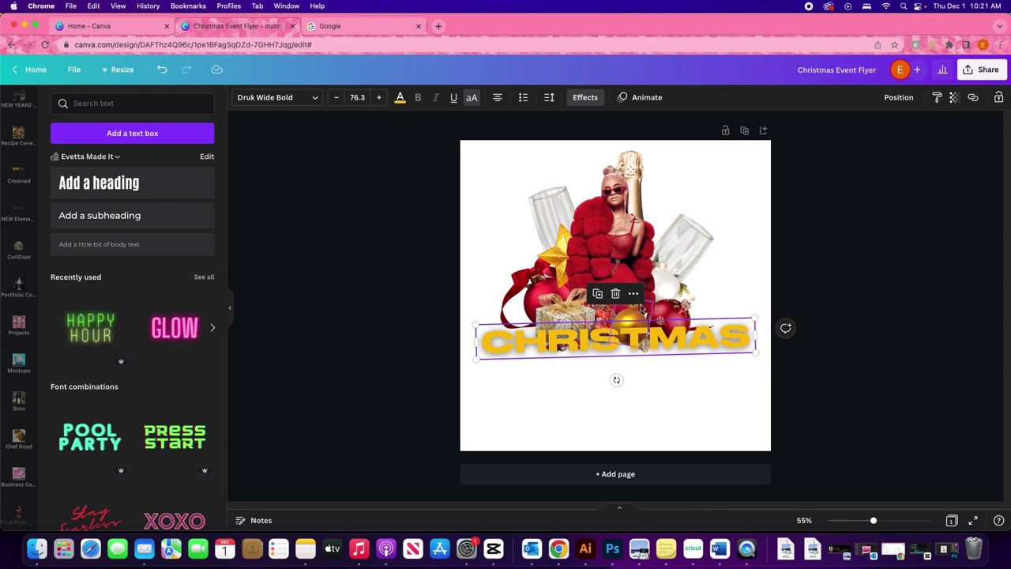
# Duplicate the CHRISTMAS heading, change the copy's text to "Bash" and turn off its all-uppercase formatting.
pyautogui.click(597, 294)
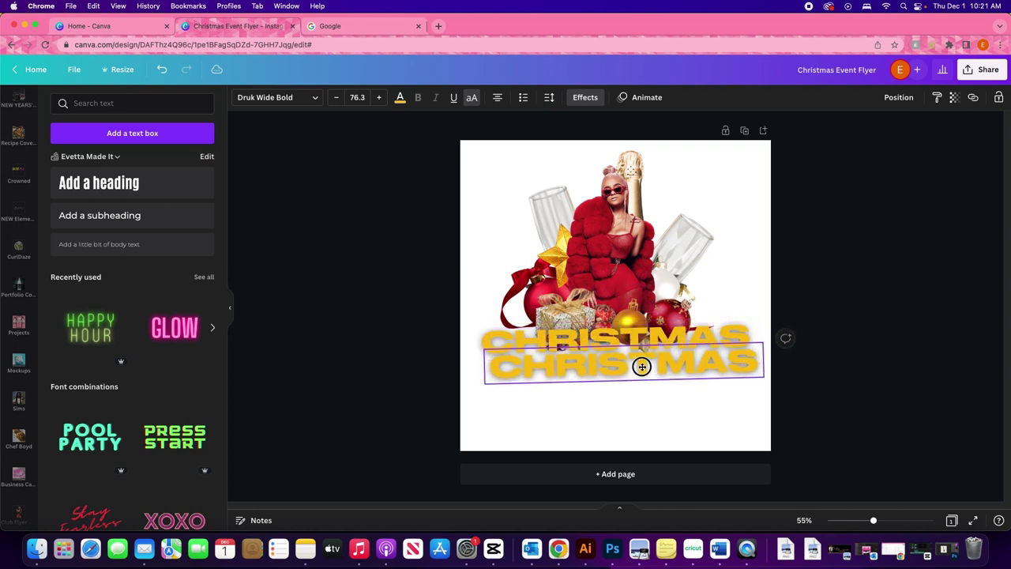
pyautogui.doubleClick(642, 366)
pyautogui.write('BASH')
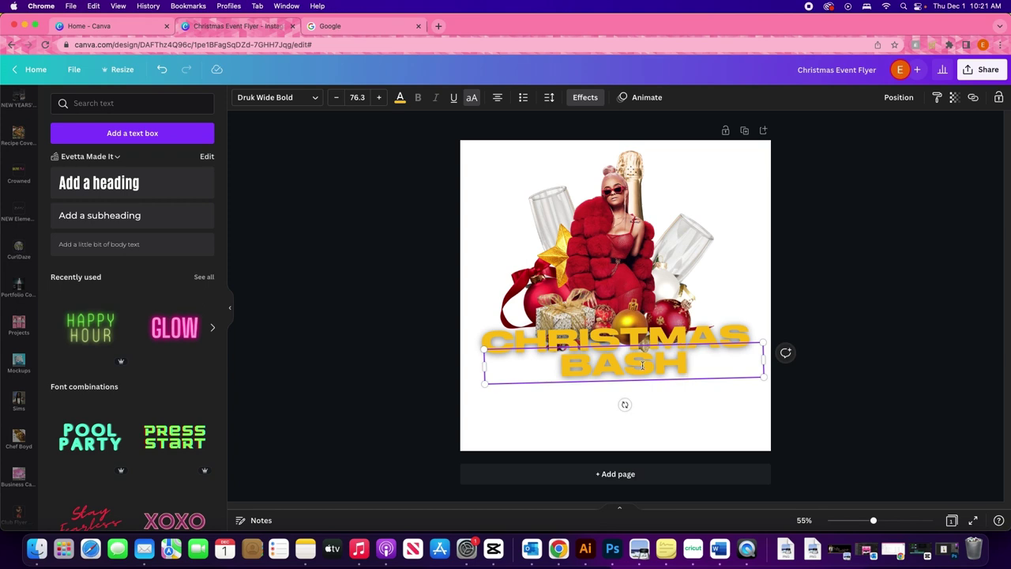
pyautogui.press('Return')
pyautogui.press('BackSpace')
pyautogui.click(472, 99)
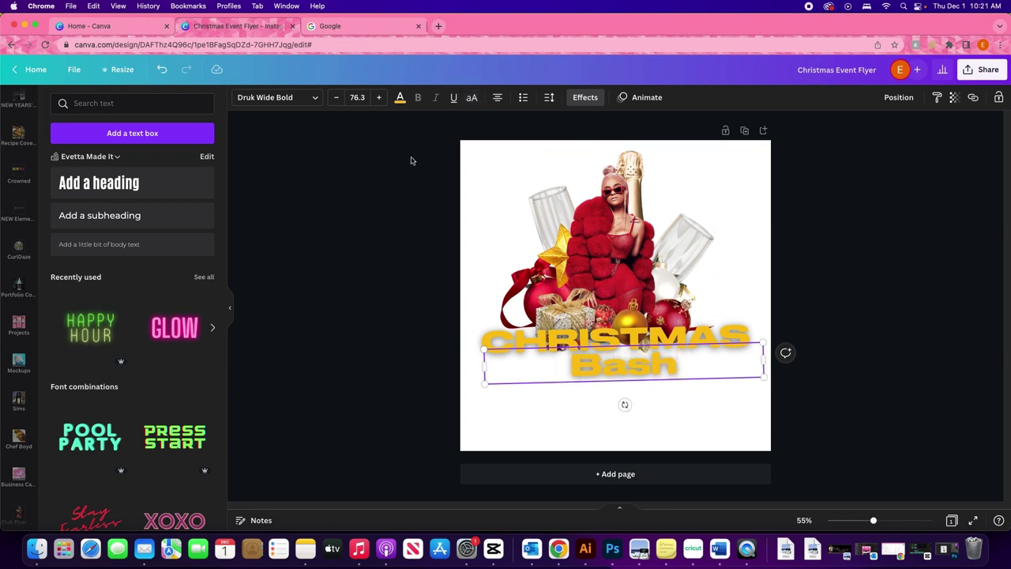
# Set the font of the Bash text to High Spirited from the uploaded fonts.
pyautogui.click(315, 98)
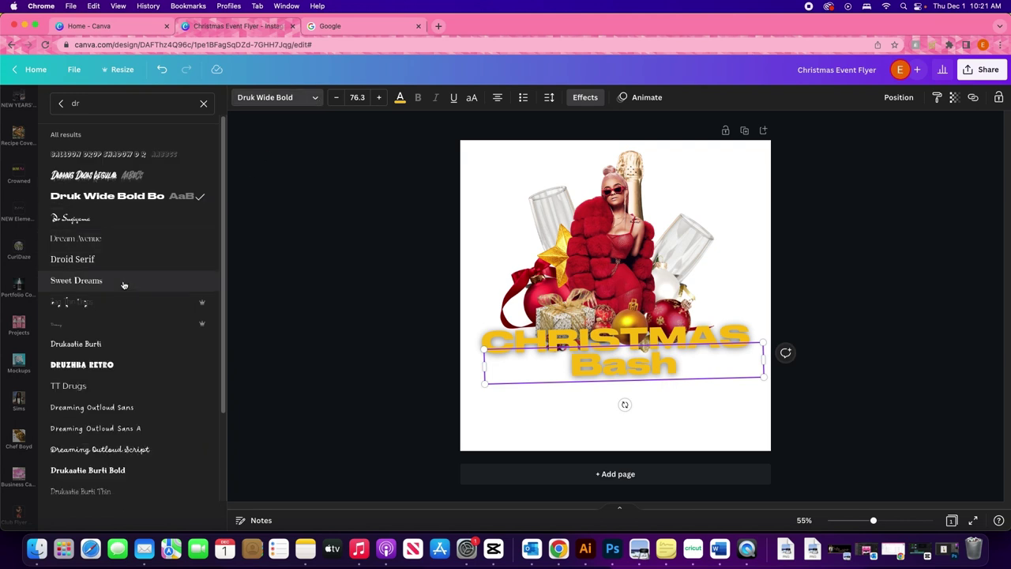
pyautogui.moveTo(227, 281); pyautogui.dragTo(219, 199)
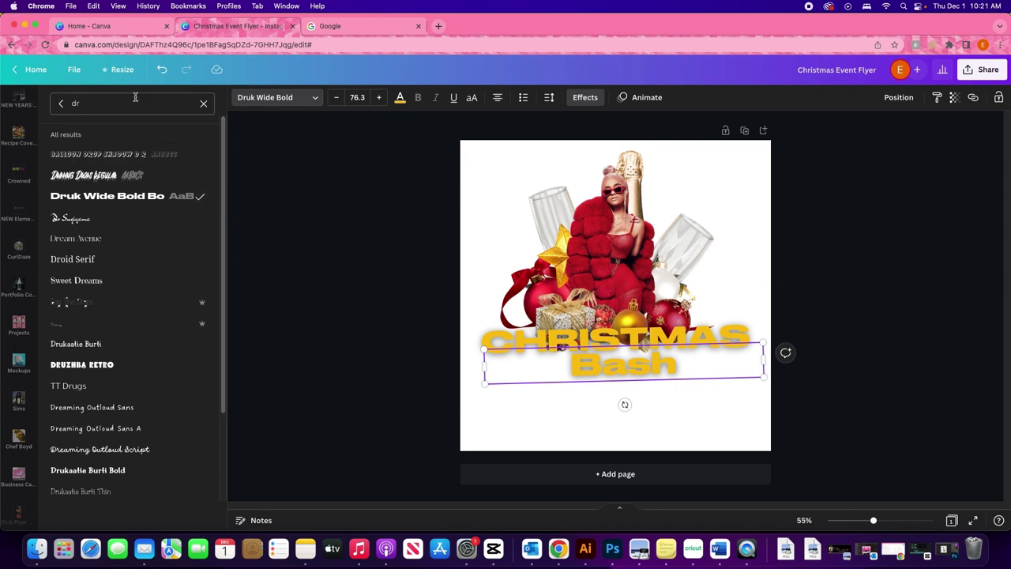
pyautogui.click(204, 102)
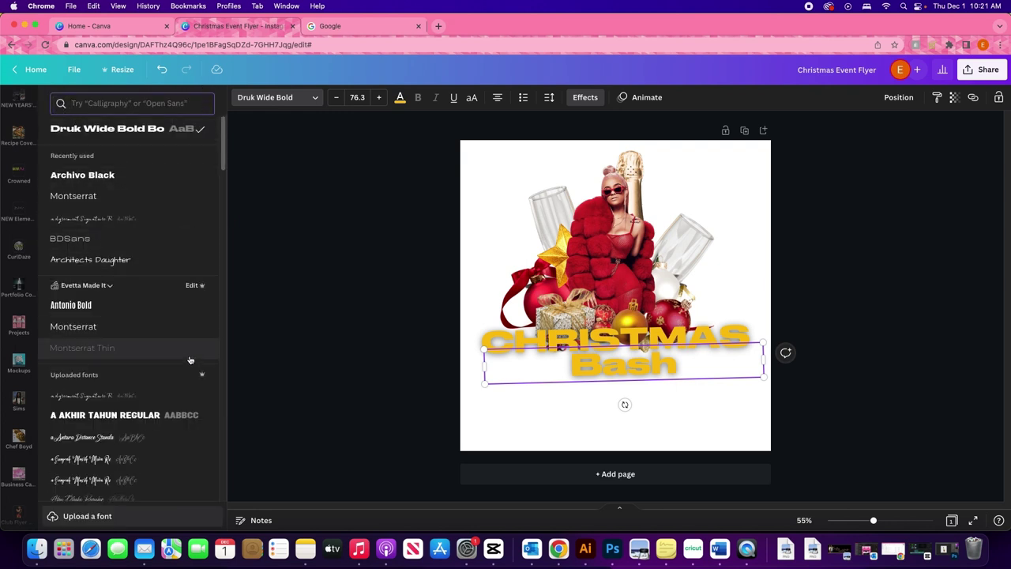
pyautogui.scroll(-10, 158, 359)
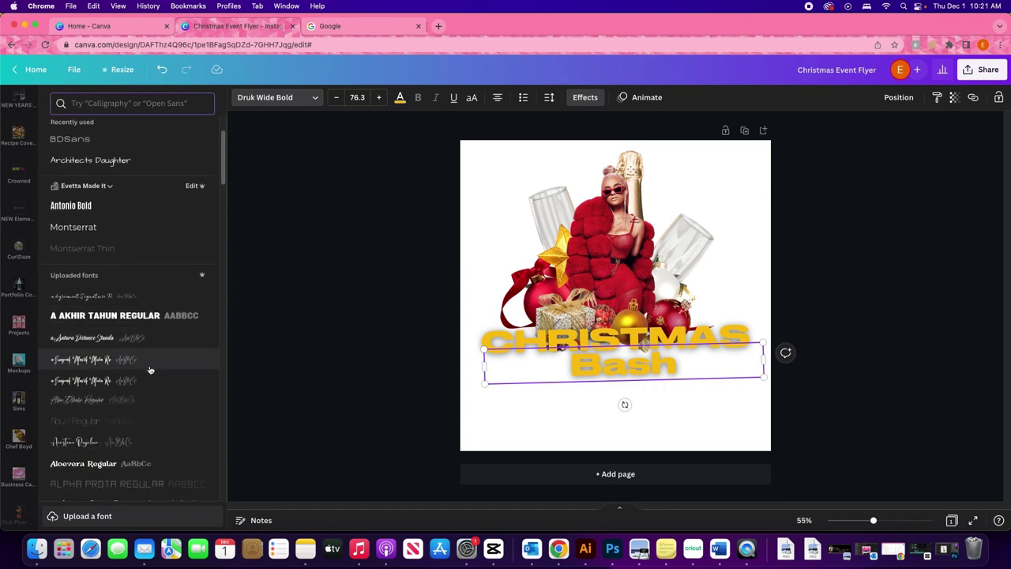
pyautogui.scroll(-5, 159, 360)
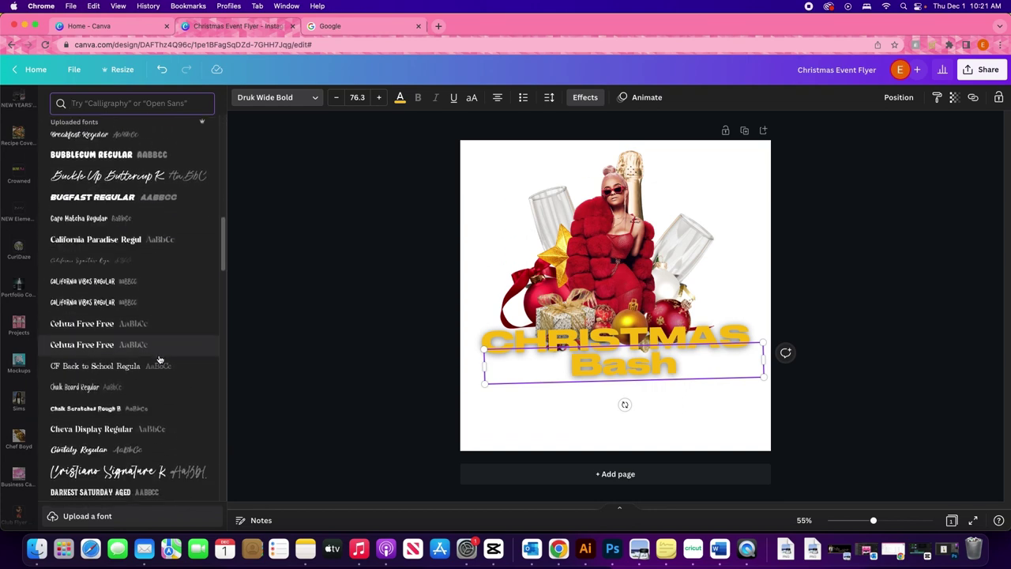
pyautogui.scroll(-6, 160, 359)
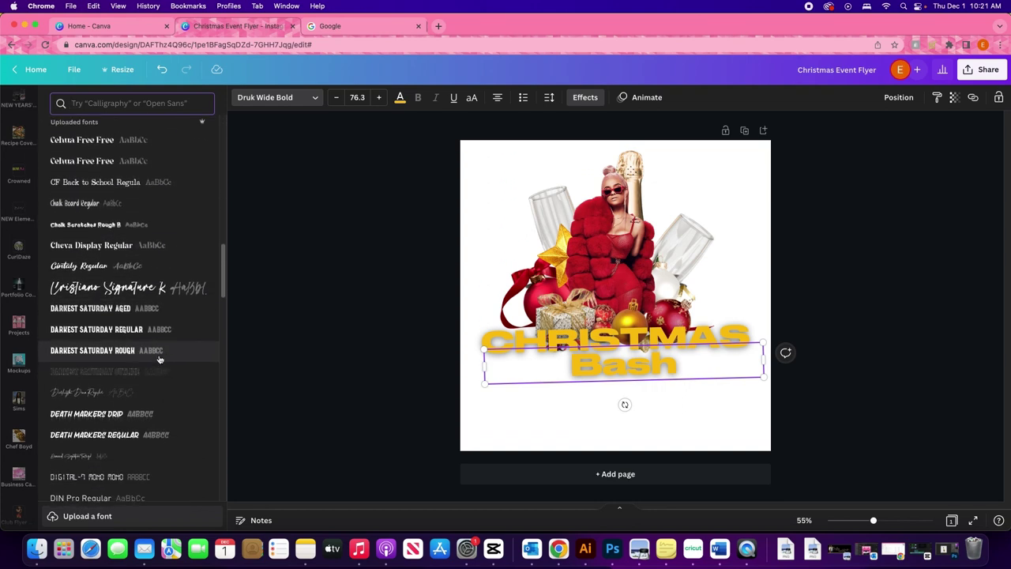
pyautogui.scroll(-2, 160, 358)
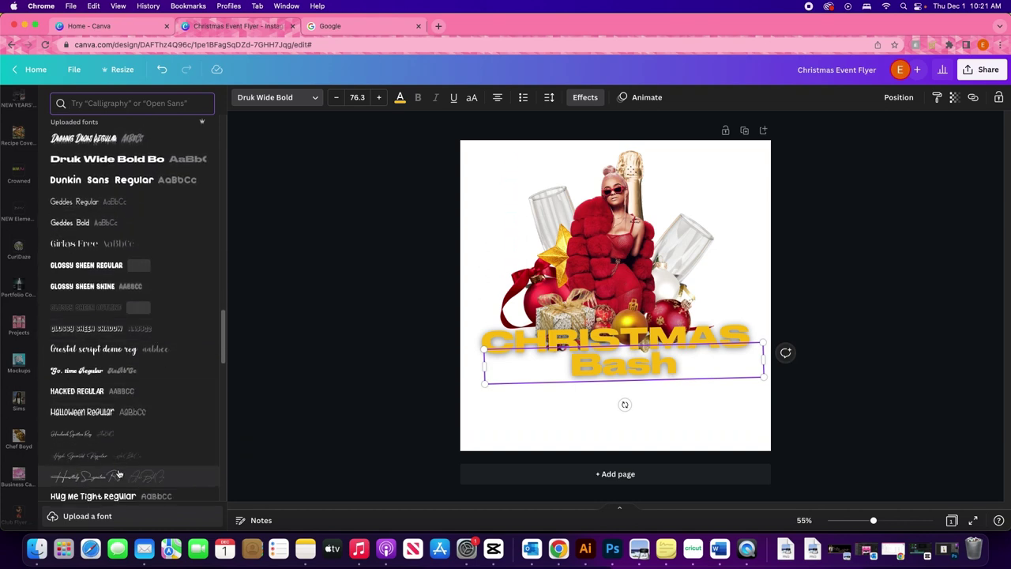
pyautogui.scroll(-1, 118, 473)
pyautogui.click(109, 438)
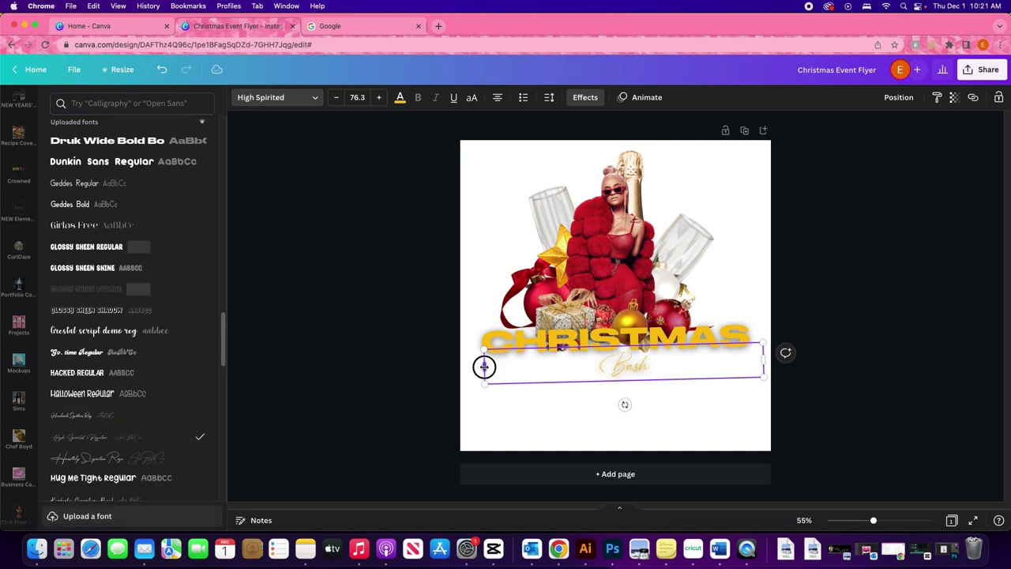
# Narrow the Bash text box, enlarge the text to size 173 and place it over the right half of CHRISTMAS.
pyautogui.moveTo(483, 366); pyautogui.dragTo(602, 424)
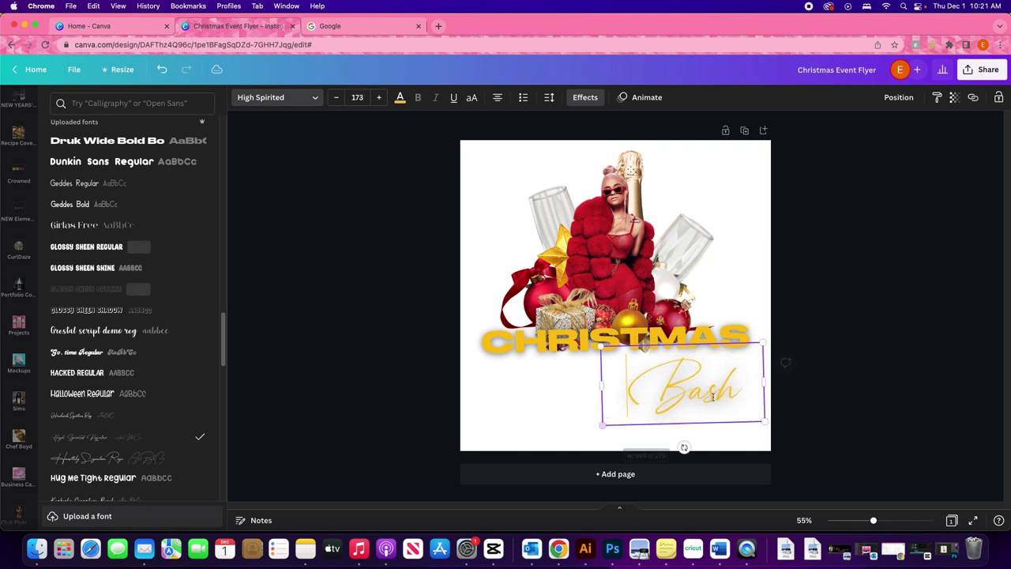
pyautogui.click(786, 416)
pyautogui.moveTo(693, 386); pyautogui.dragTo(671, 350)
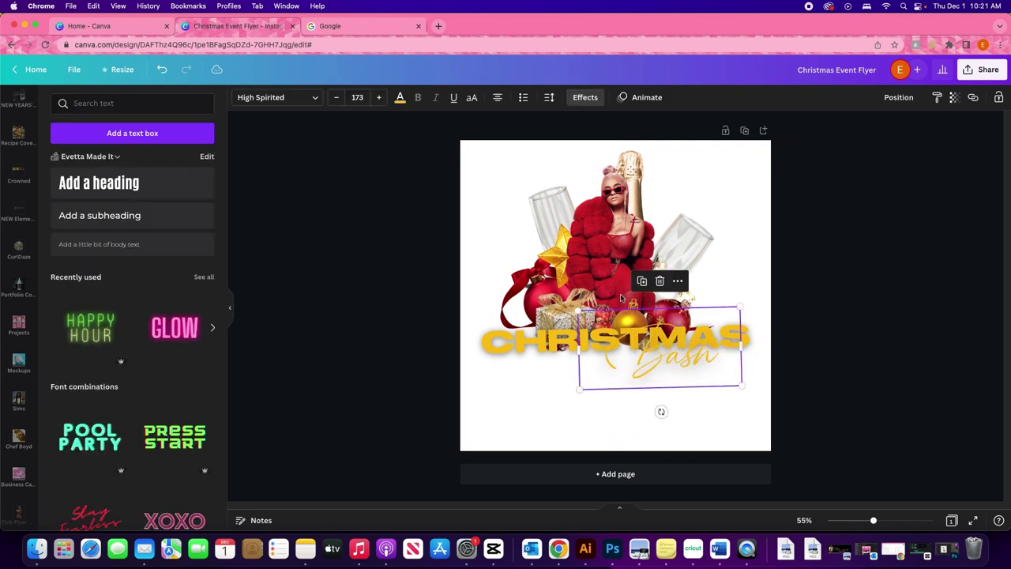
# Compare the two darkest reds from the ornament's photo colors on the Bash text and apply the brighter crimson.
pyautogui.click(400, 97)
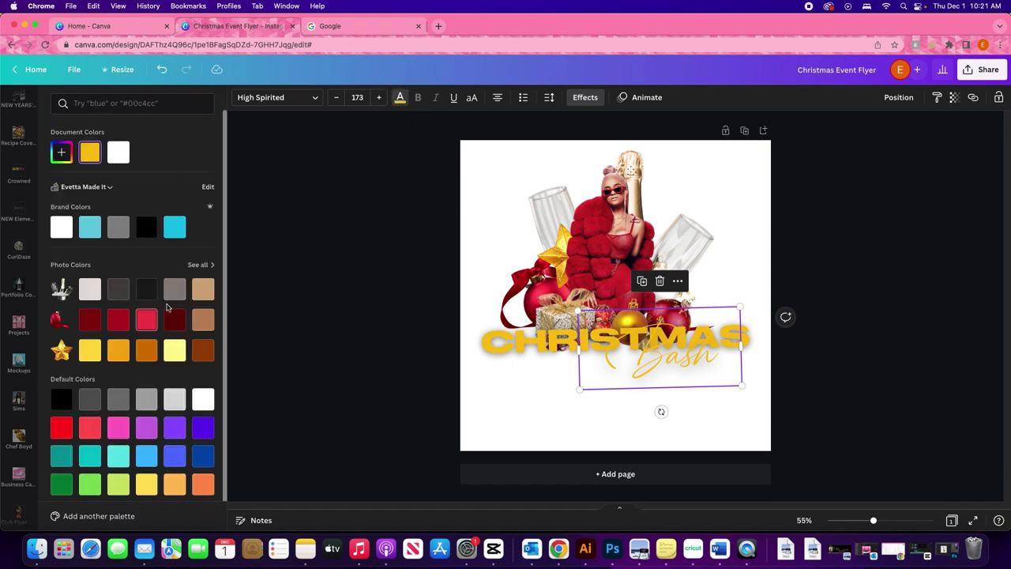
pyautogui.click(90, 319)
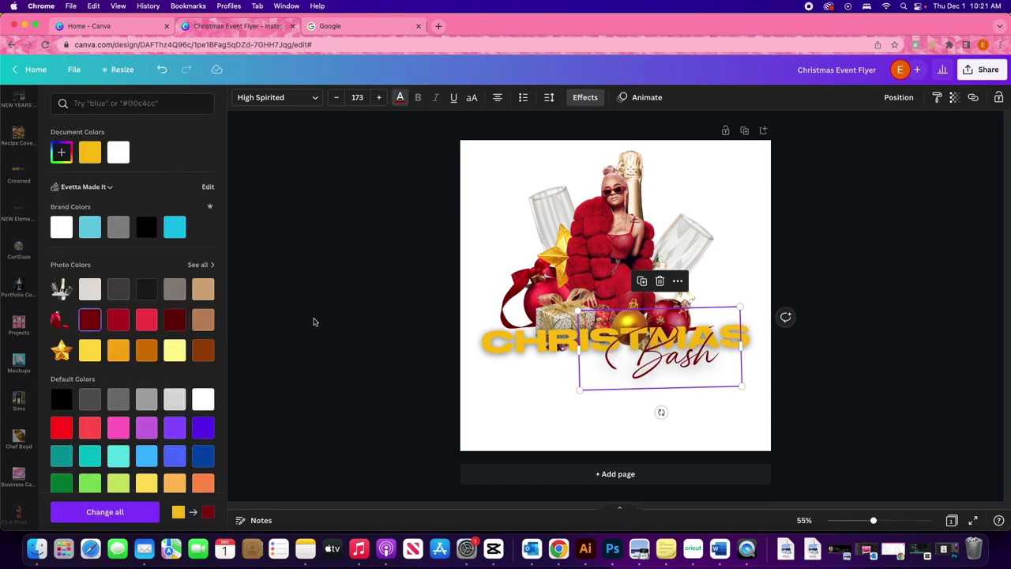
pyautogui.click(116, 321)
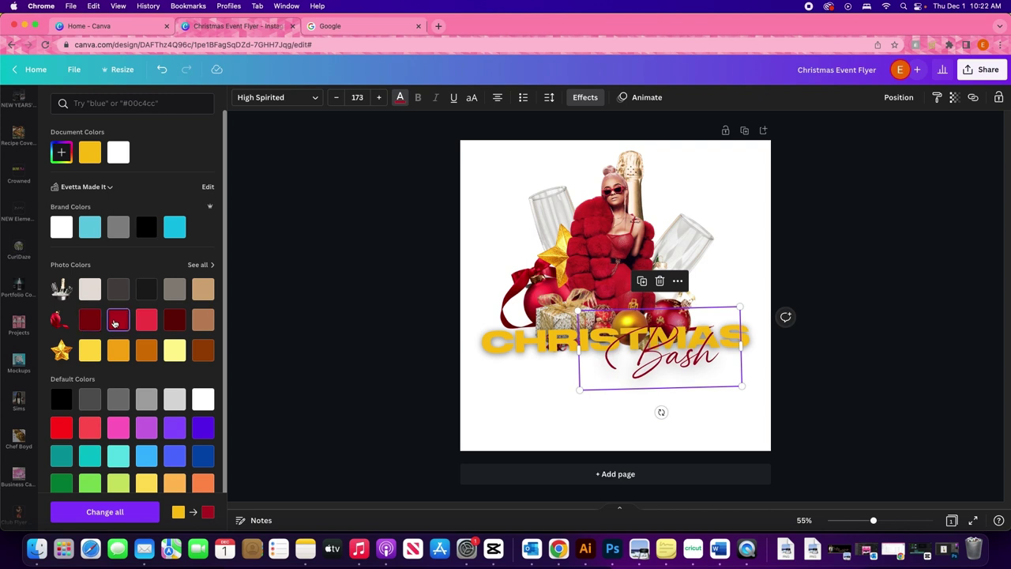
pyautogui.click(95, 323)
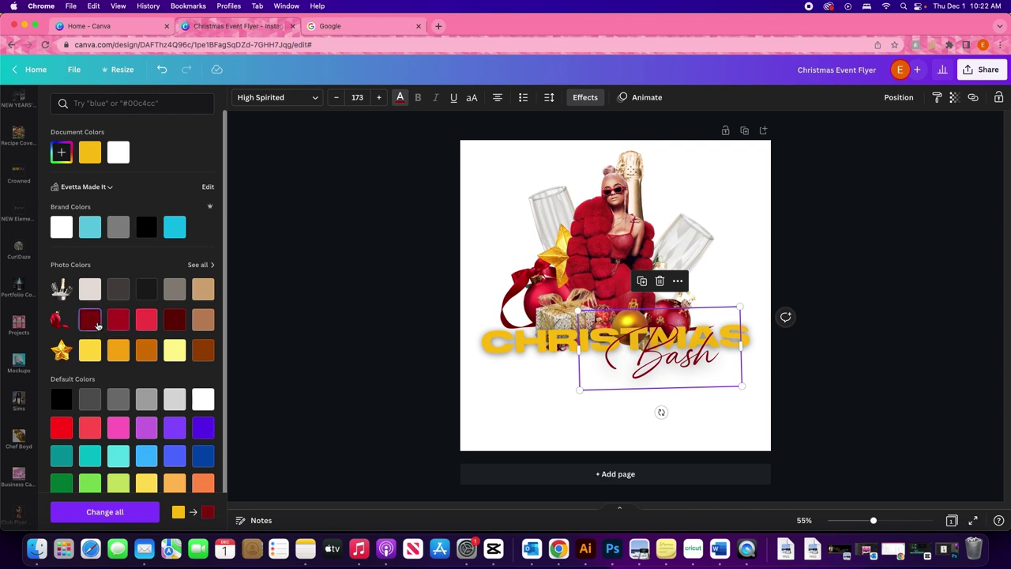
pyautogui.click(113, 321)
pyautogui.click(95, 321)
pyautogui.click(109, 321)
# Tilt the Bash text more steeply upward to the right, shrink it to size 150 and overlap it with CHRISTMAS.
pyautogui.moveTo(701, 359); pyautogui.dragTo(687, 359)
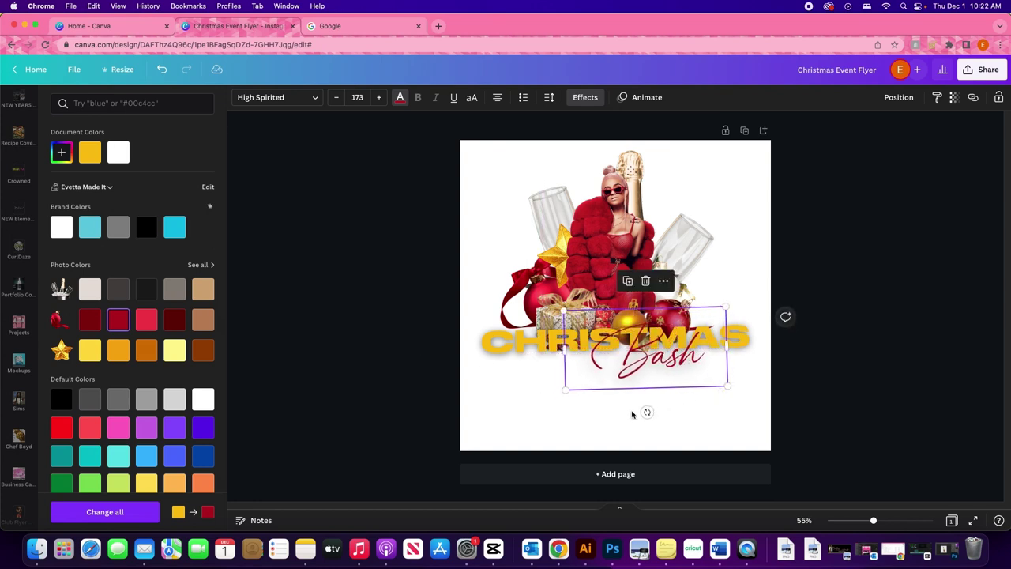
pyautogui.moveTo(647, 413); pyautogui.dragTo(652, 411)
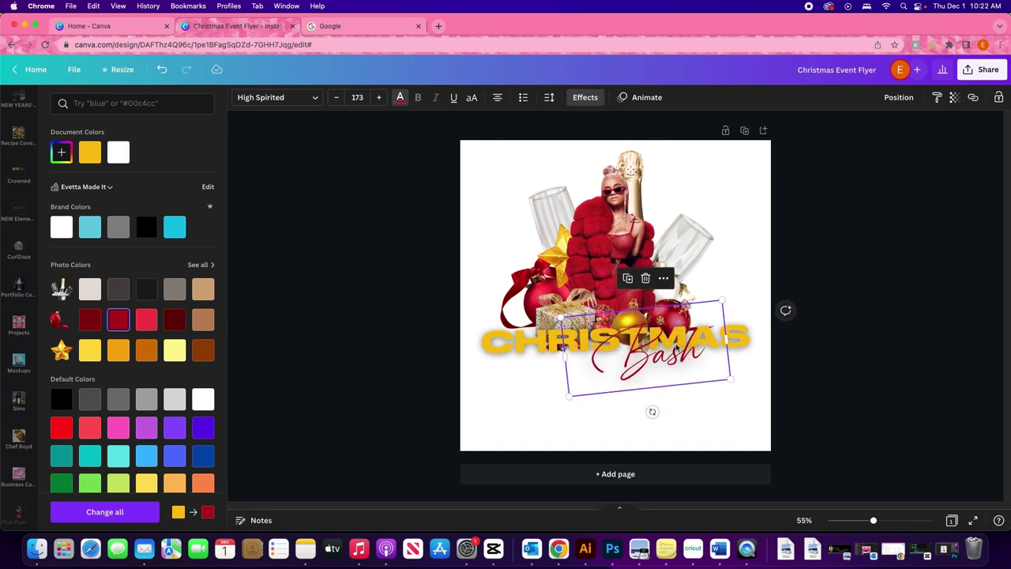
pyautogui.moveTo(676, 348); pyautogui.dragTo(641, 377)
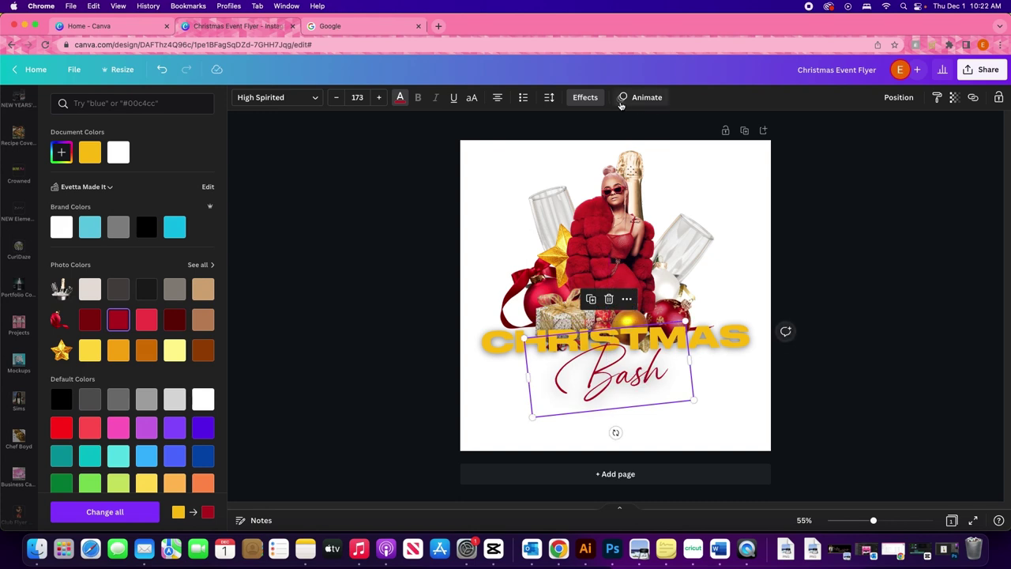
pyautogui.click(899, 97)
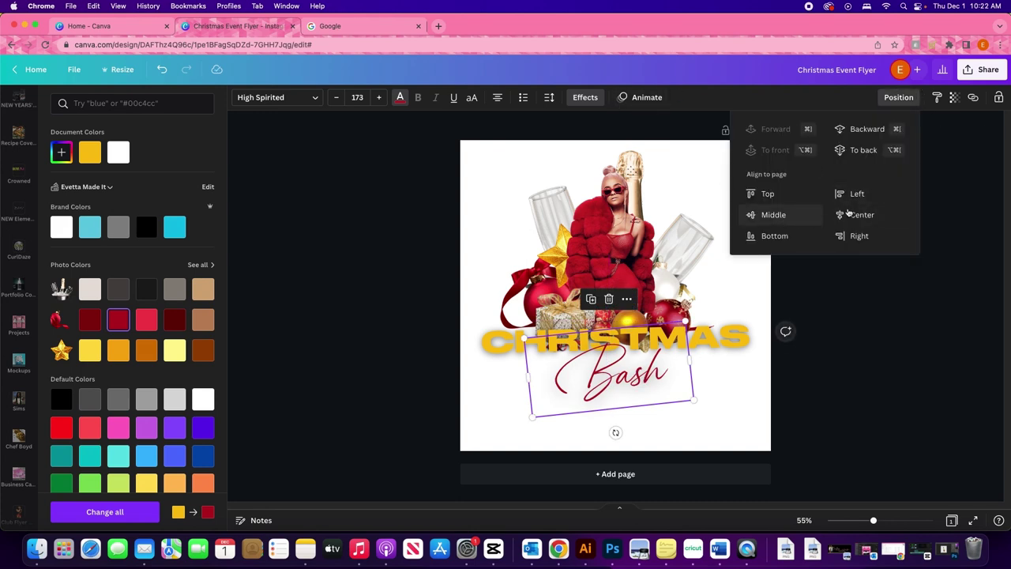
pyautogui.moveTo(696, 401); pyautogui.dragTo(678, 397)
pyautogui.moveTo(629, 365); pyautogui.dragTo(657, 351)
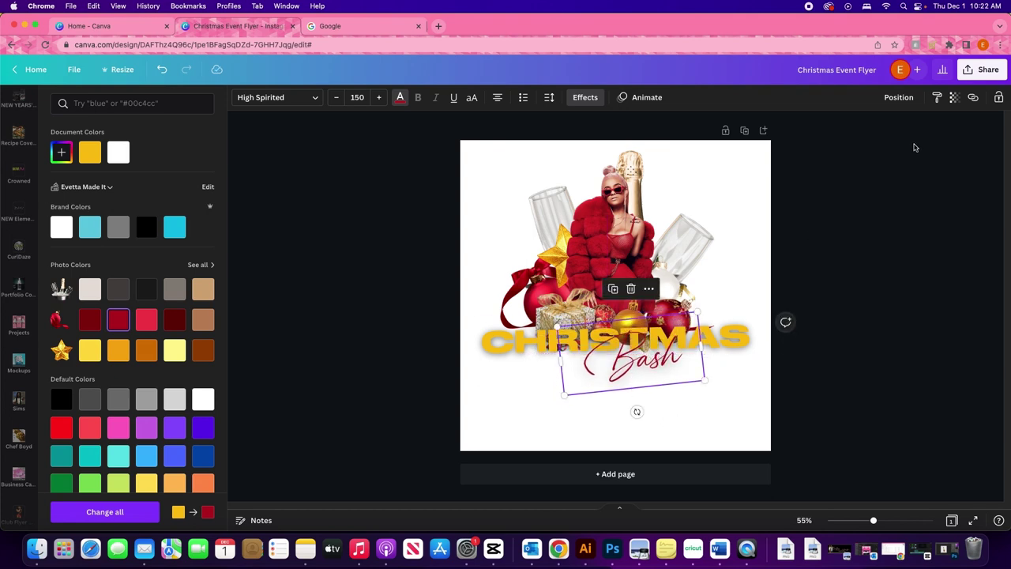
# Try centering the Bash text on the page, and place it over the lower edge of the letters MAS.
pyautogui.click(899, 98)
pyautogui.click(877, 215)
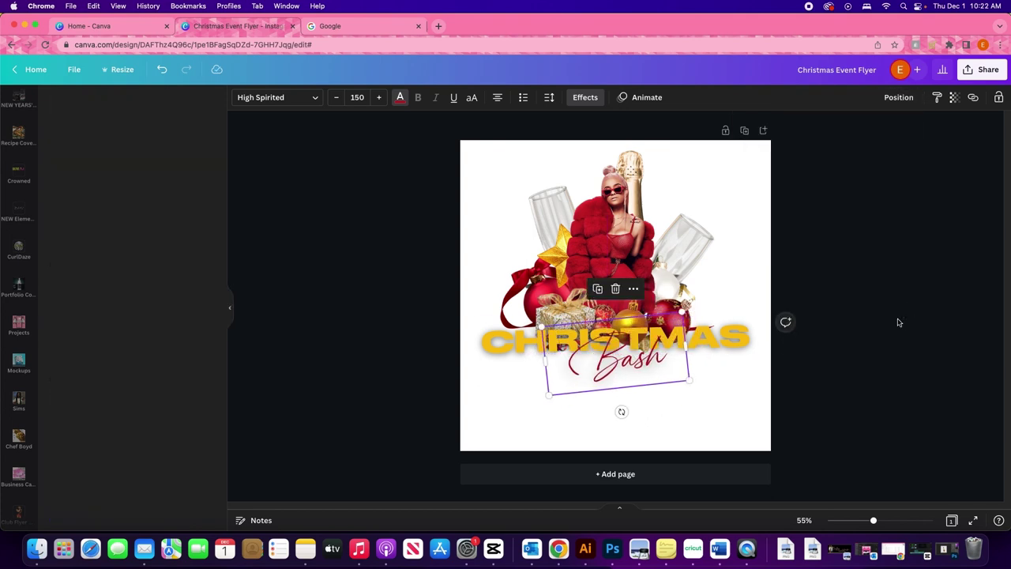
pyautogui.click(883, 405)
pyautogui.moveTo(634, 360); pyautogui.dragTo(695, 357)
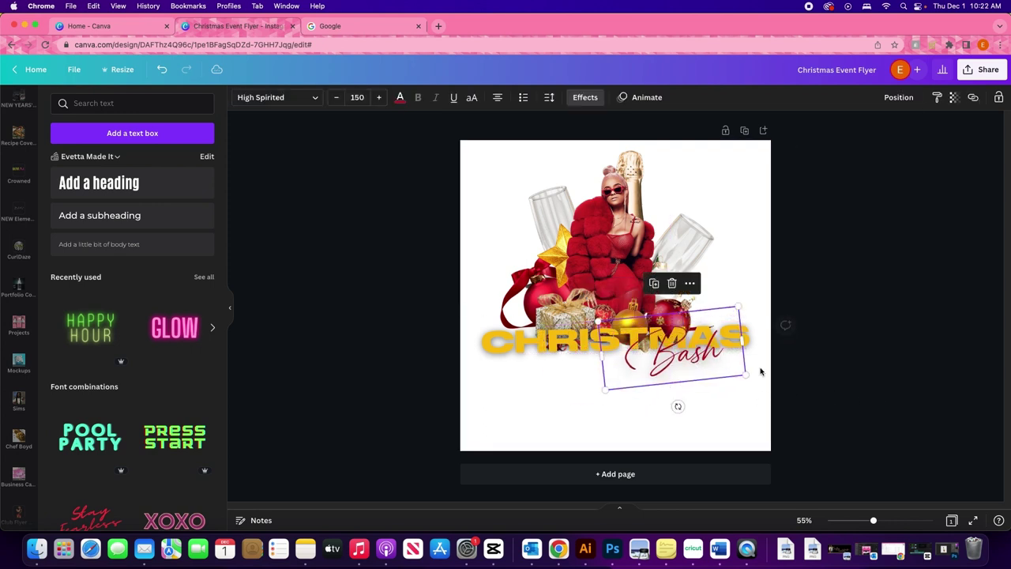
pyautogui.click(913, 386)
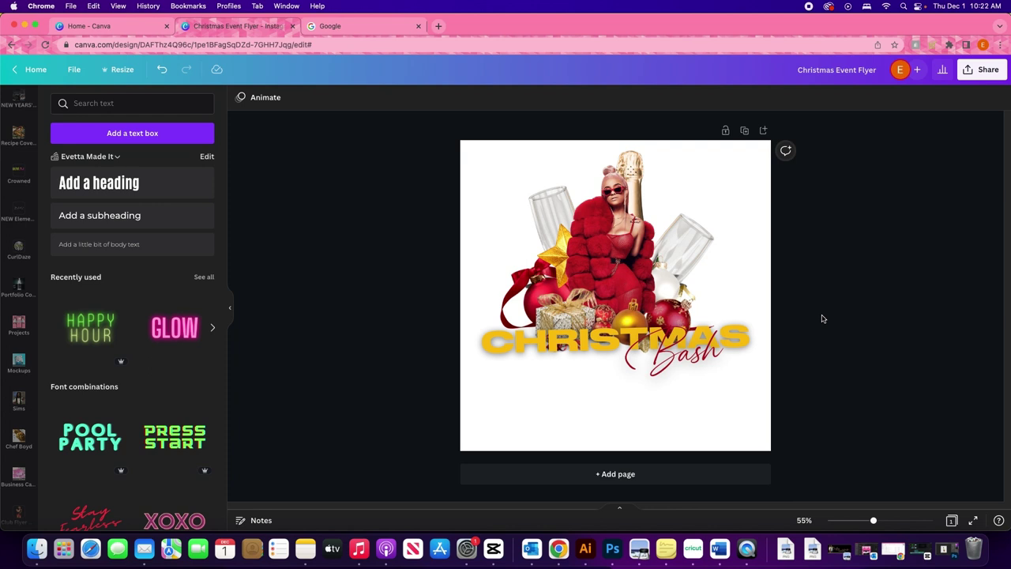
# Add a blank second page and set its background to the dark brownish gray from the photo colors.
pyautogui.click(485, 166)
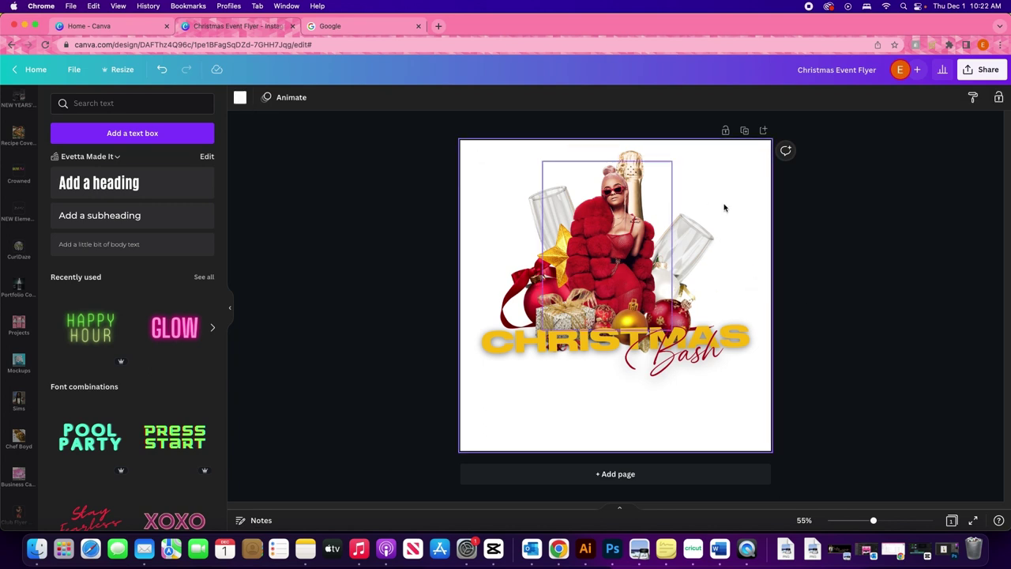
pyautogui.click(532, 474)
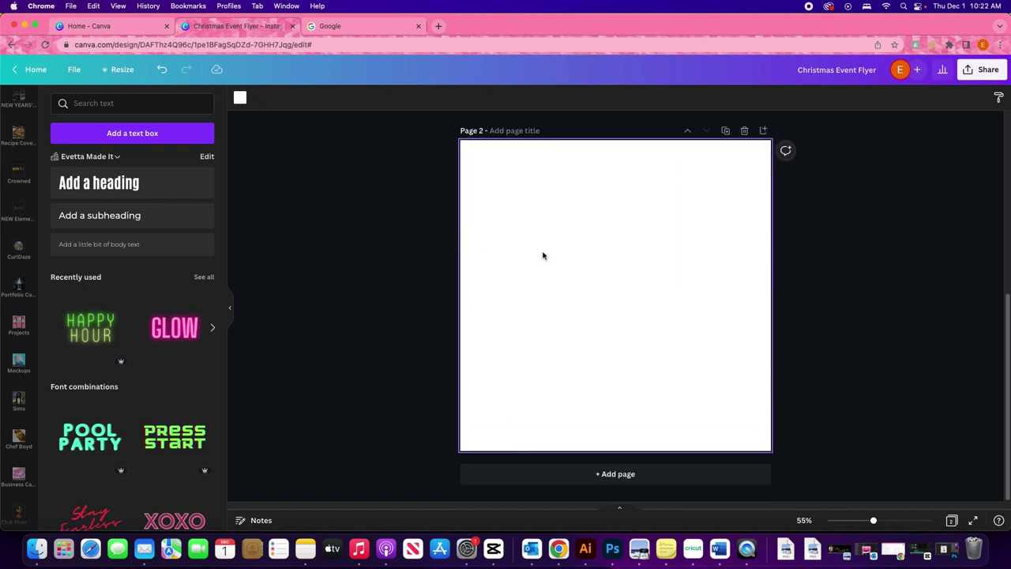
pyautogui.click(240, 97)
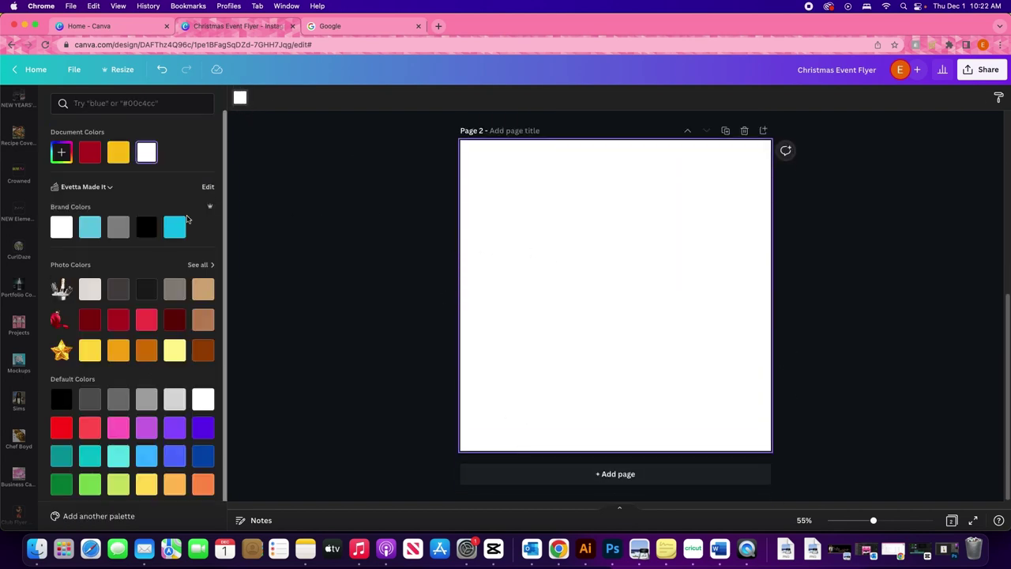
pyautogui.click(175, 290)
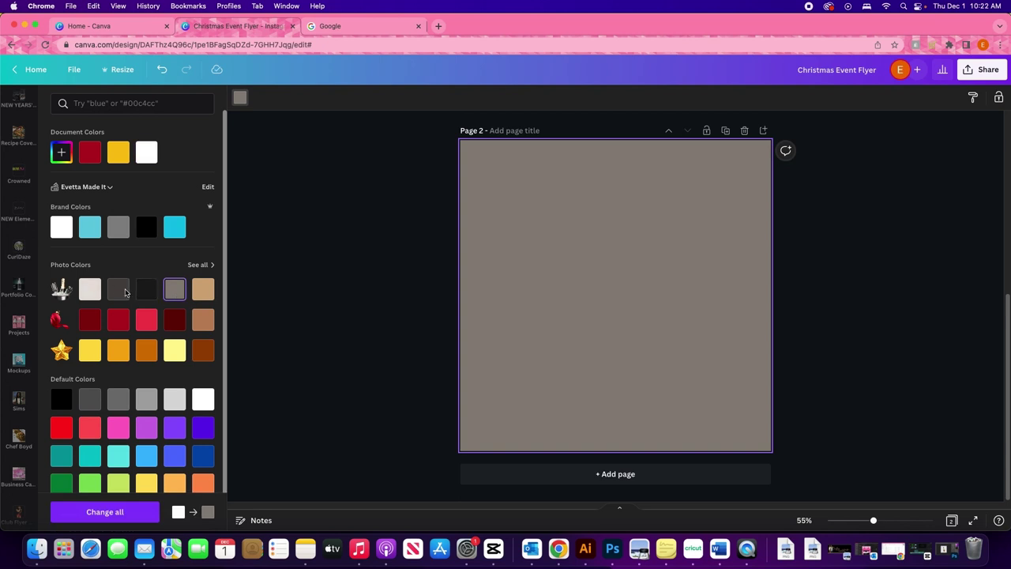
pyautogui.click(118, 291)
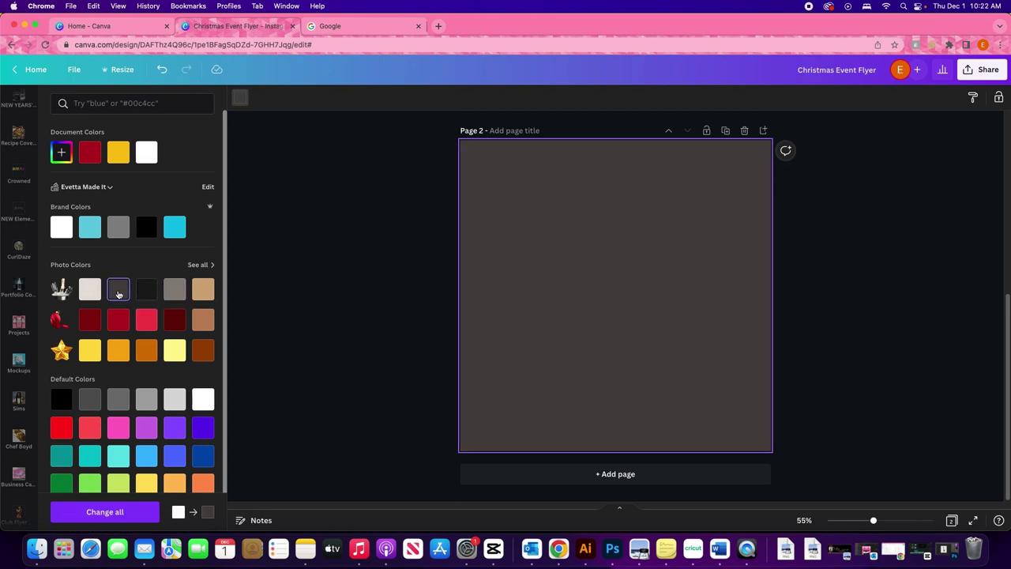
# Change page 2's background to the medium gray brand color and add the round orange gradient from the starred items, recolored white.
pyautogui.click(117, 227)
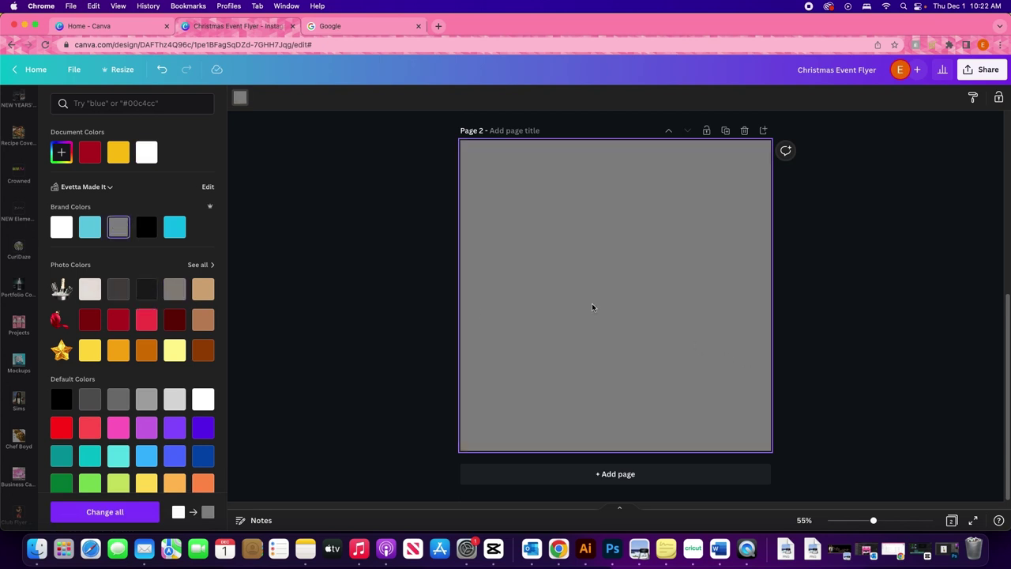
pyautogui.scroll(-5, 10, 316)
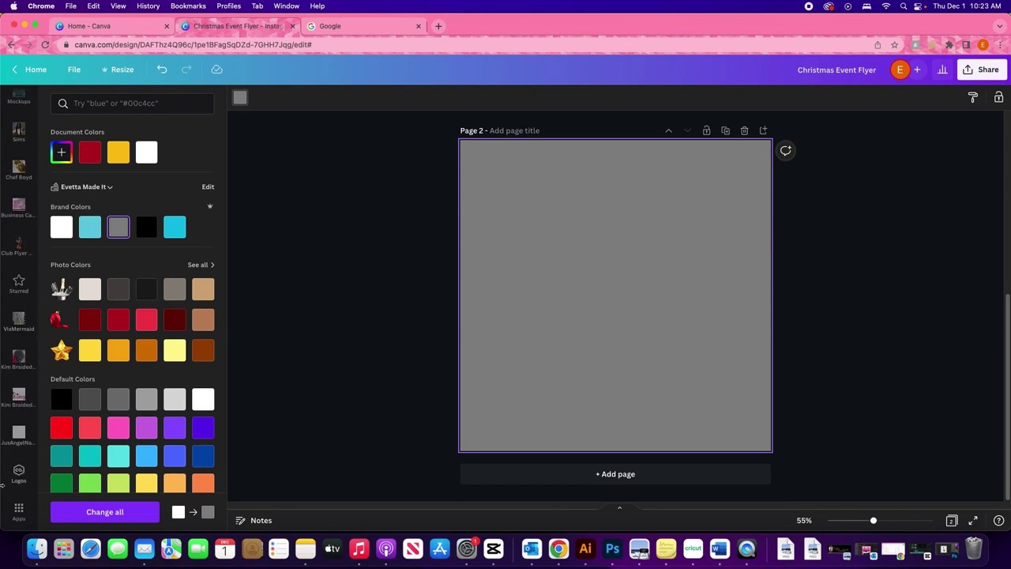
pyautogui.click(18, 283)
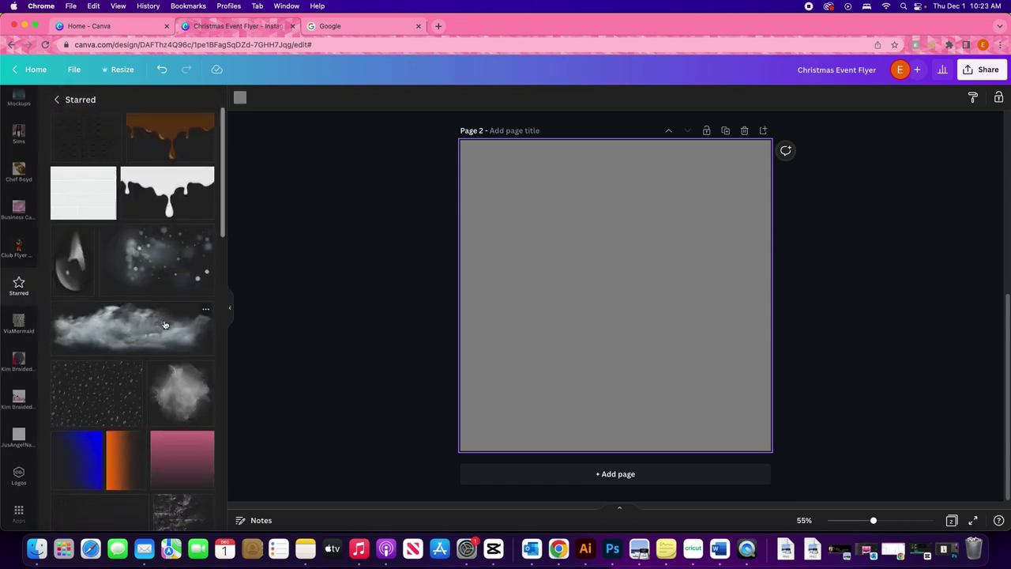
pyautogui.scroll(-5, 167, 320)
pyautogui.scroll(-3, 169, 321)
pyautogui.click(123, 295)
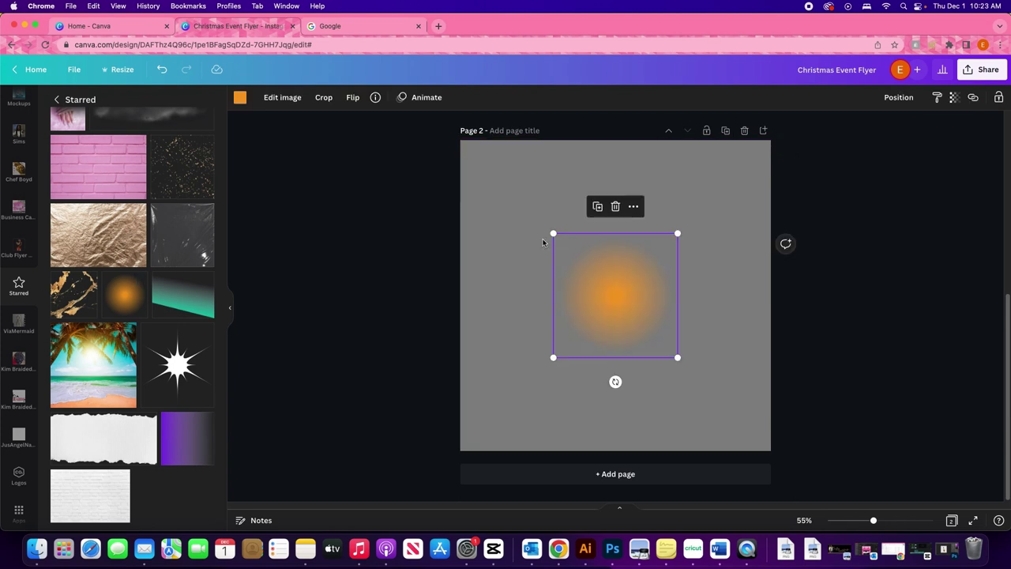
pyautogui.click(240, 98)
pyautogui.click(62, 228)
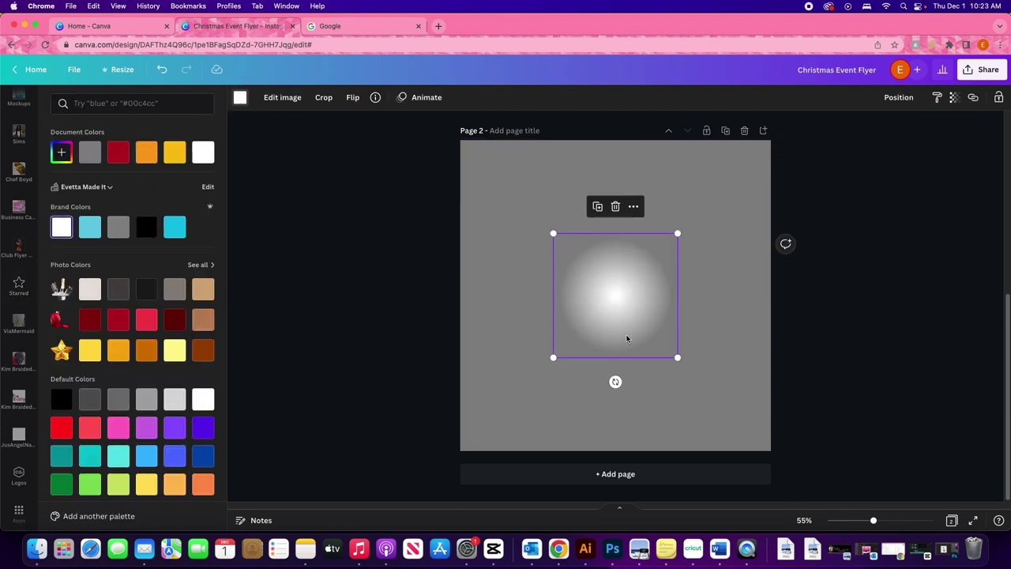
# Enlarge the white glow past the page edges to about 1,239 by 1,239 and center it on page 2.
pyautogui.moveTo(678, 359); pyautogui.dragTo(770, 450)
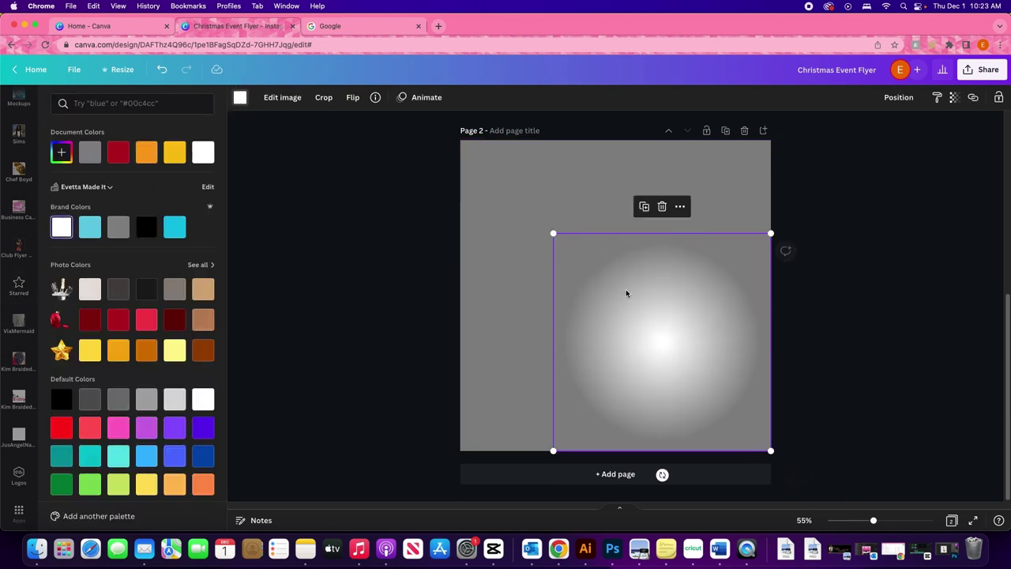
pyautogui.moveTo(553, 233); pyautogui.dragTo(444, 152)
pyautogui.click(344, 214)
pyautogui.moveTo(462, 451); pyautogui.dragTo(446, 464)
pyautogui.moveTo(770, 140); pyautogui.dragTo(814, 115)
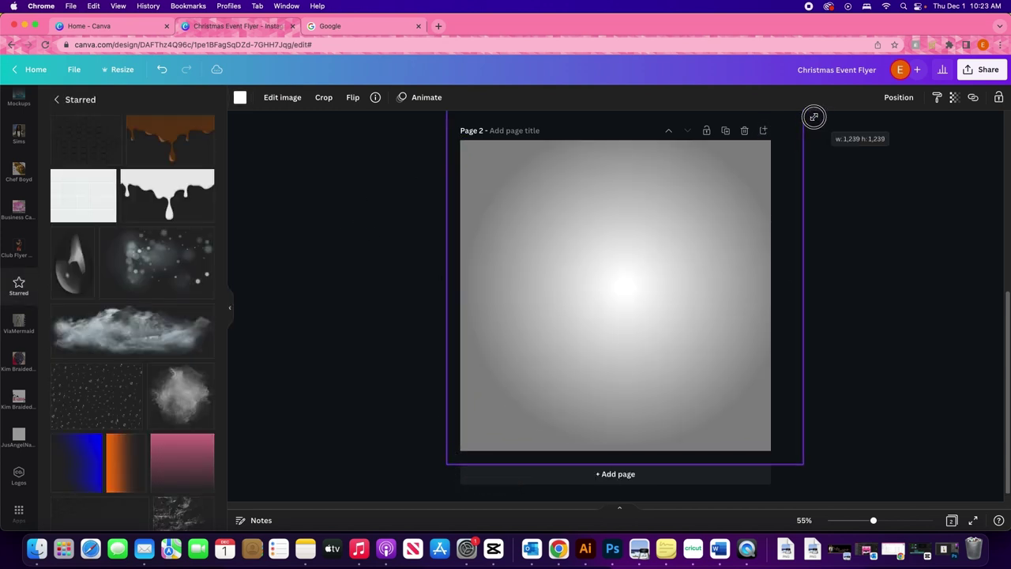
pyautogui.moveTo(709, 230); pyautogui.dragTo(701, 227)
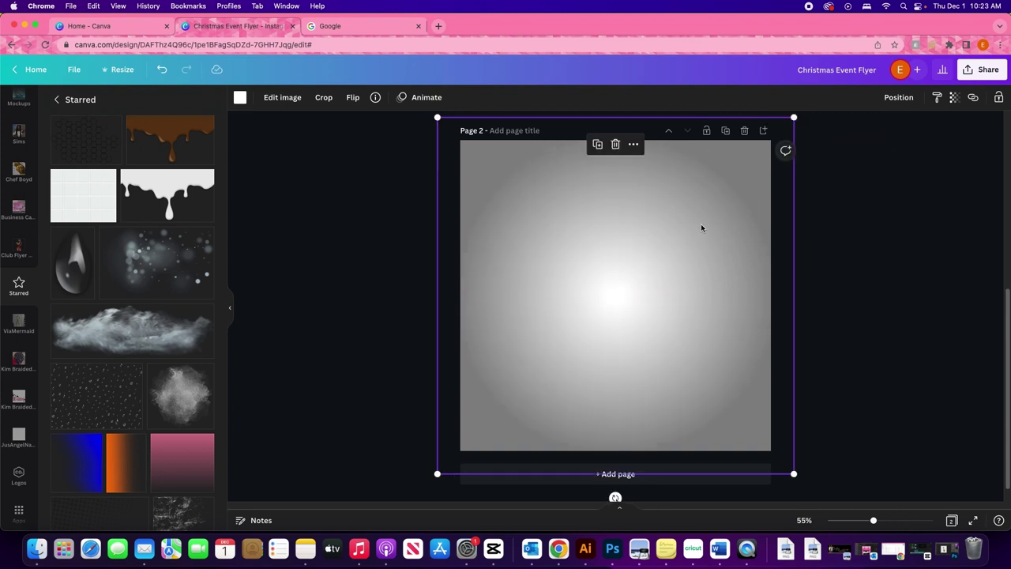
# Stack a second copy of the white glow directly over the first on page 2 to brighten the center.
pyautogui.moveTo(672, 320); pyautogui.dragTo(671, 324)
pyautogui.click(863, 287)
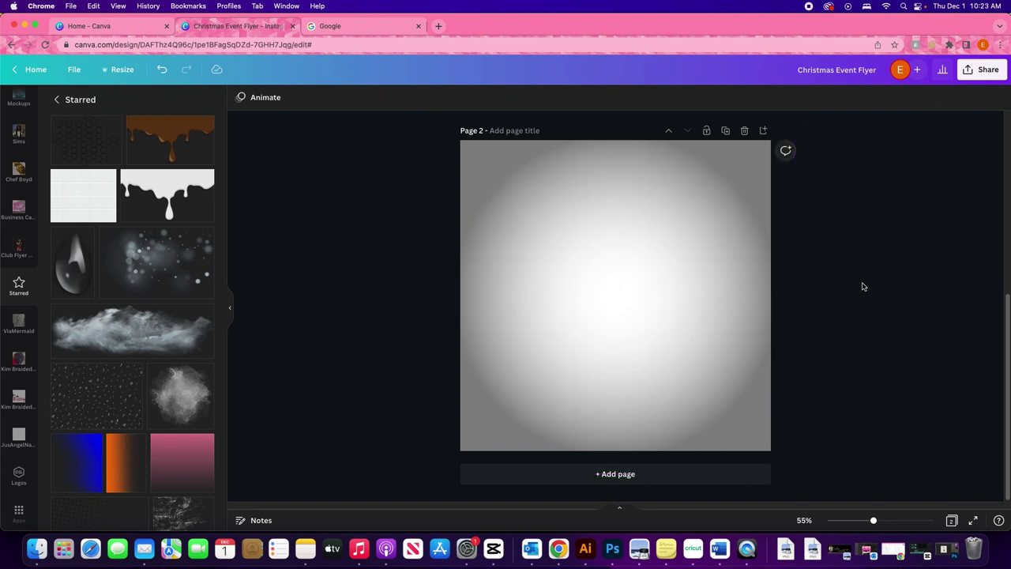
pyautogui.scroll(5, 408, 247)
pyautogui.scroll(-5, 408, 246)
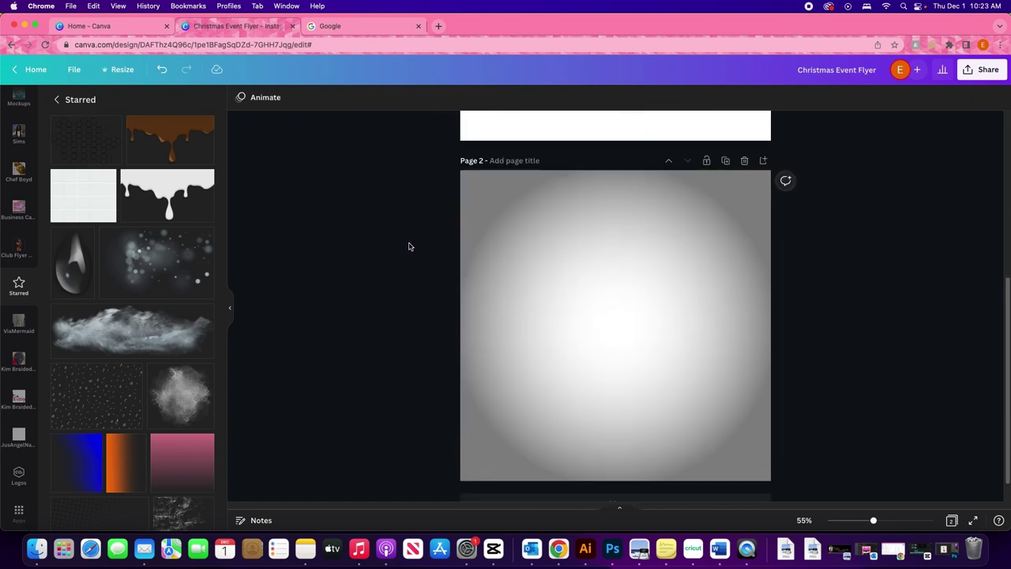
pyautogui.scroll(-1, 409, 246)
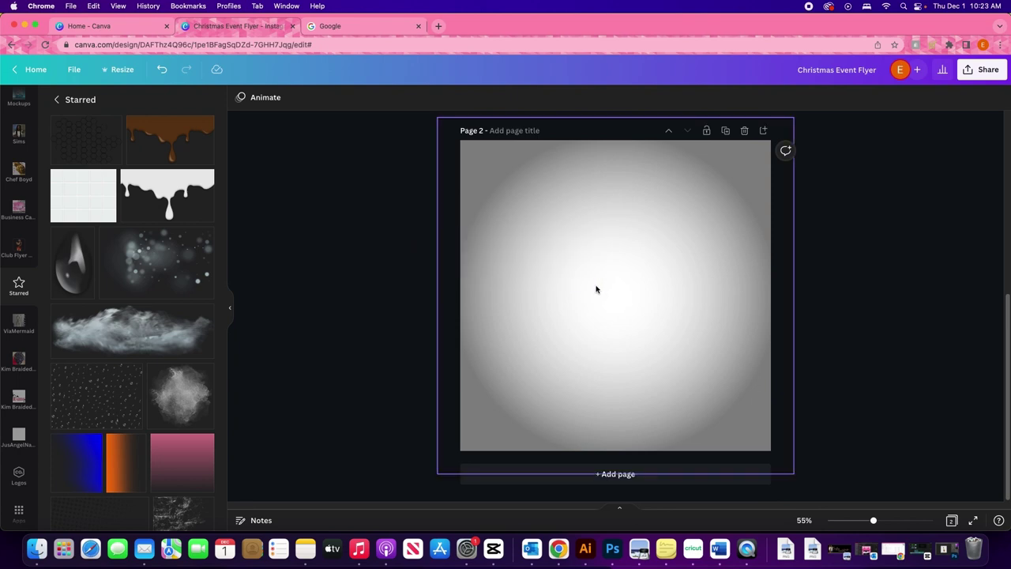
# Set the background of the Christmas Bash flyer on page 1 to the medium gray brand color.
pyautogui.scroll(10, 596, 287)
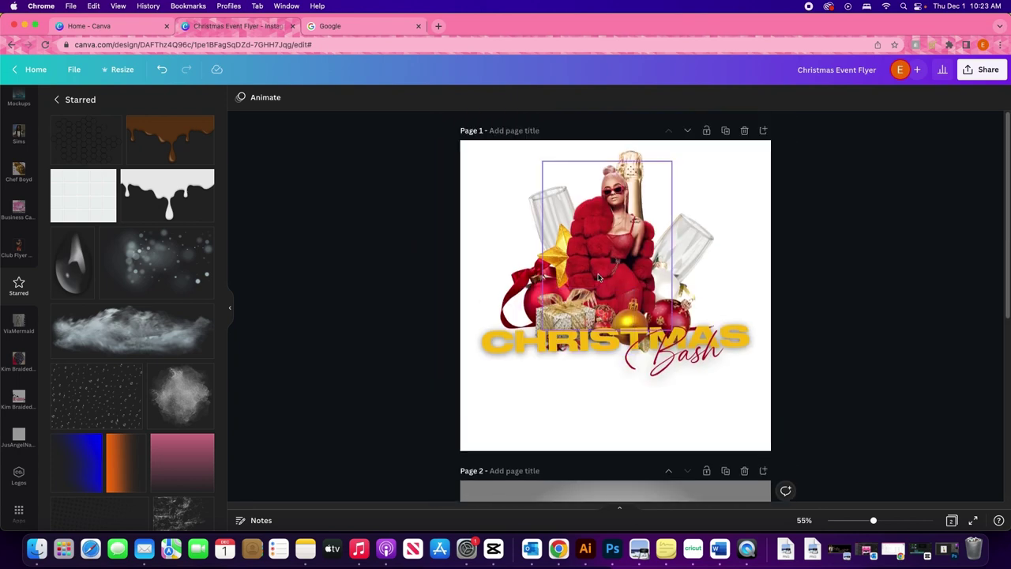
pyautogui.click(462, 156)
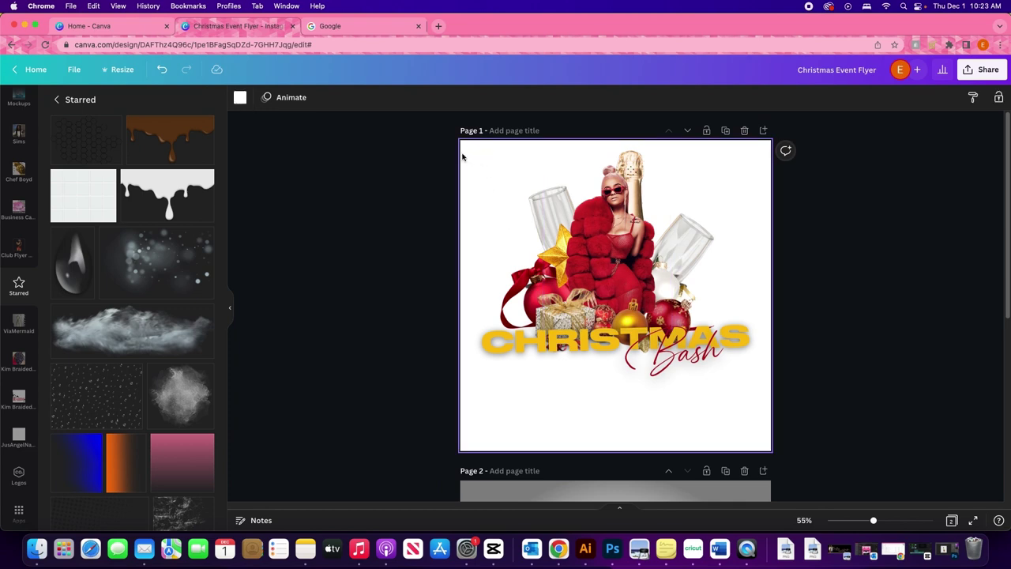
pyautogui.click(239, 97)
pyautogui.click(125, 233)
# Paste the white glow onto page 1 and send it behind the woman, decorations and title.
pyautogui.press('cmd+v')
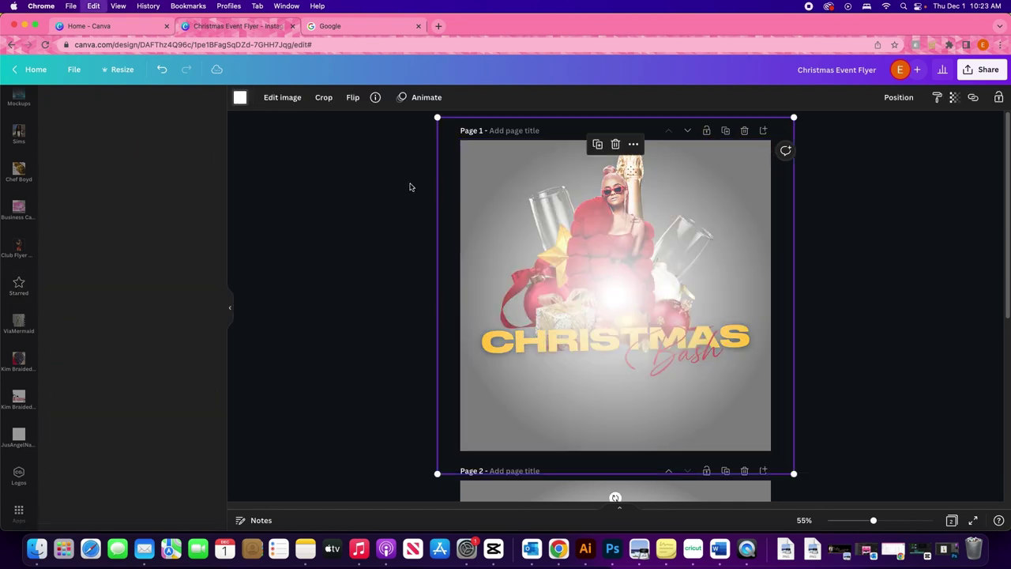
pyautogui.click(899, 97)
pyautogui.click(865, 150)
pyautogui.click(956, 353)
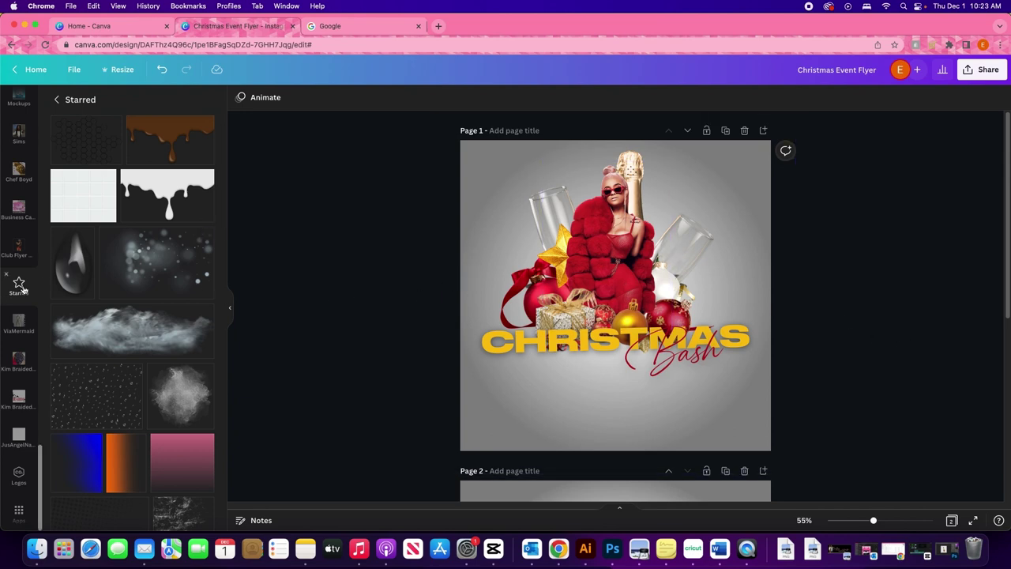
# Add the Bokeh Transparent Overlay from the Starred folder to page 1 of the flyer.
pyautogui.scroll(-1, 28, 316)
pyautogui.scroll(5, 16, 332)
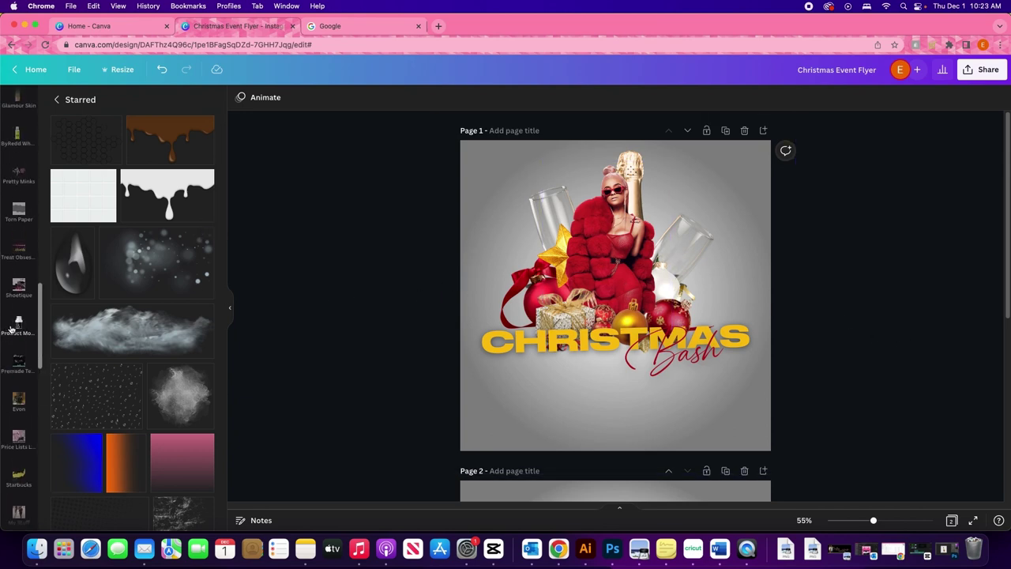
pyautogui.scroll(-3, 159, 201)
pyautogui.scroll(3, 160, 201)
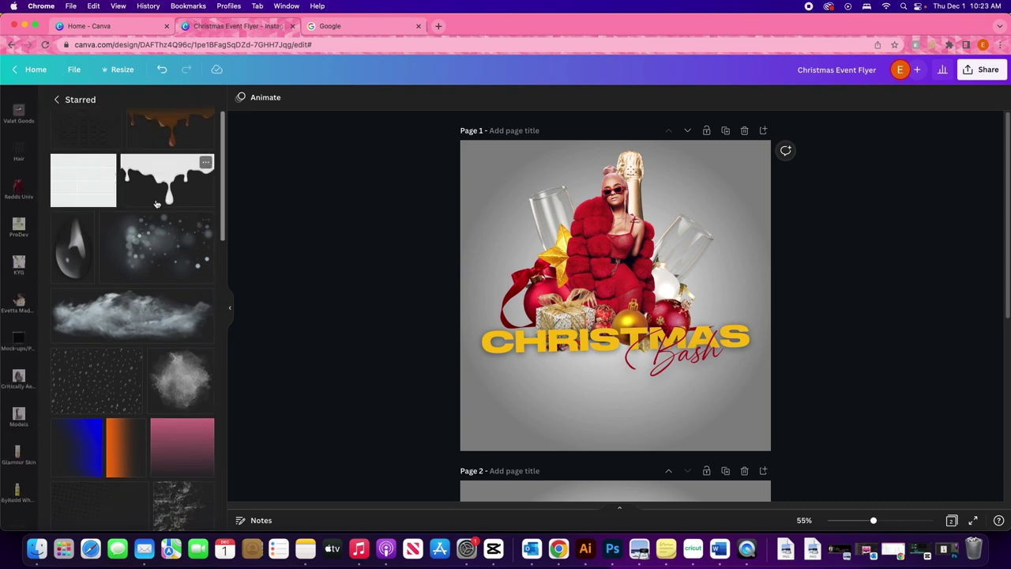
pyautogui.click(168, 246)
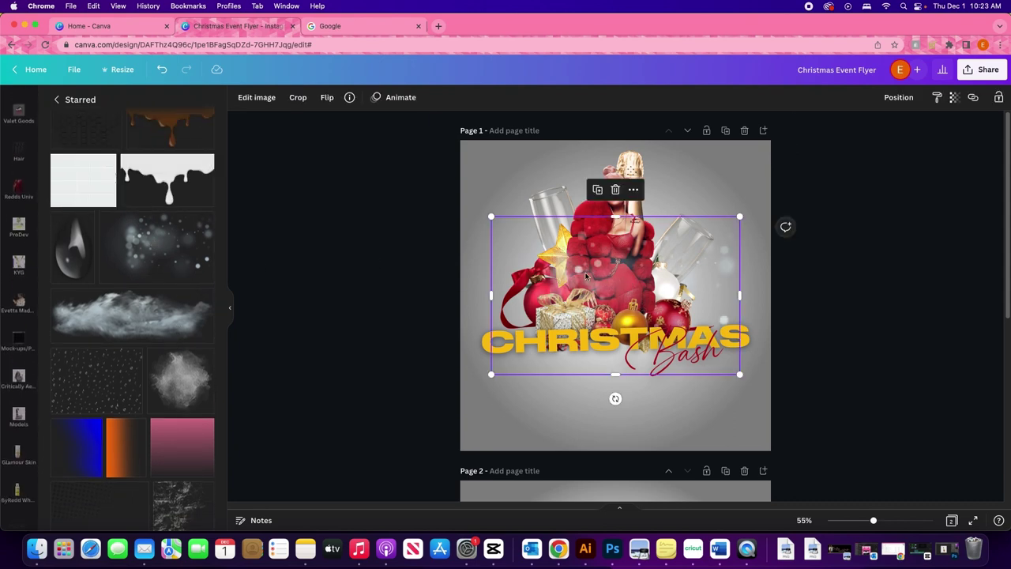
# Enlarge the bokeh overlay until it covers the whole page and send it behind the woman, decorations and title.
pyautogui.moveTo(555, 251); pyautogui.dragTo(485, 189)
pyautogui.moveTo(653, 286); pyautogui.dragTo(968, 565)
pyautogui.moveTo(390, 128); pyautogui.dragTo(280, 112)
pyautogui.click(899, 97)
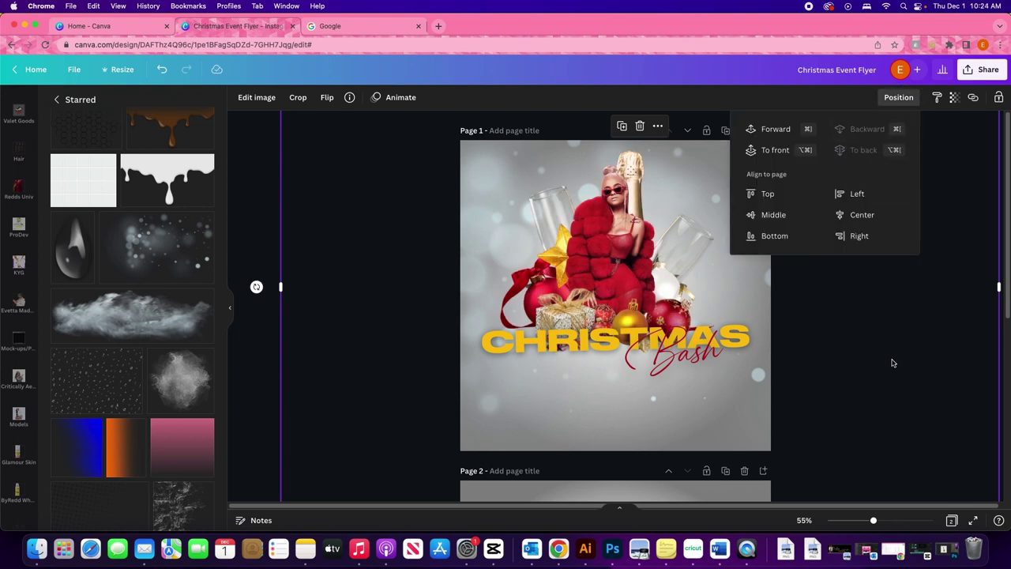
pyautogui.click(275, 201)
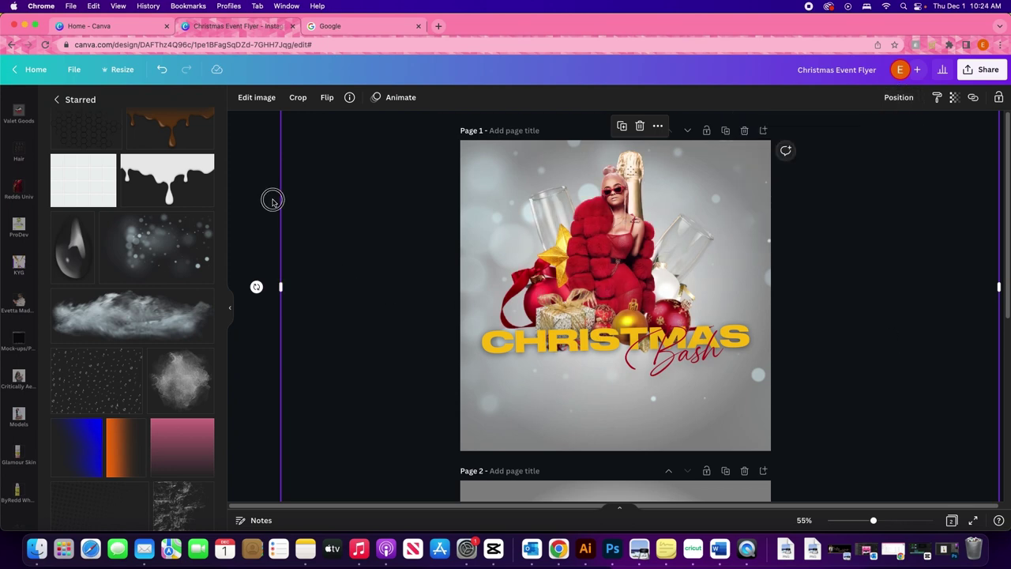
# View the Bokeh Transparent Overlay's details, then add a second copy and place it over the flyer's lower-left corner.
pyautogui.click(271, 198)
pyautogui.click(206, 220)
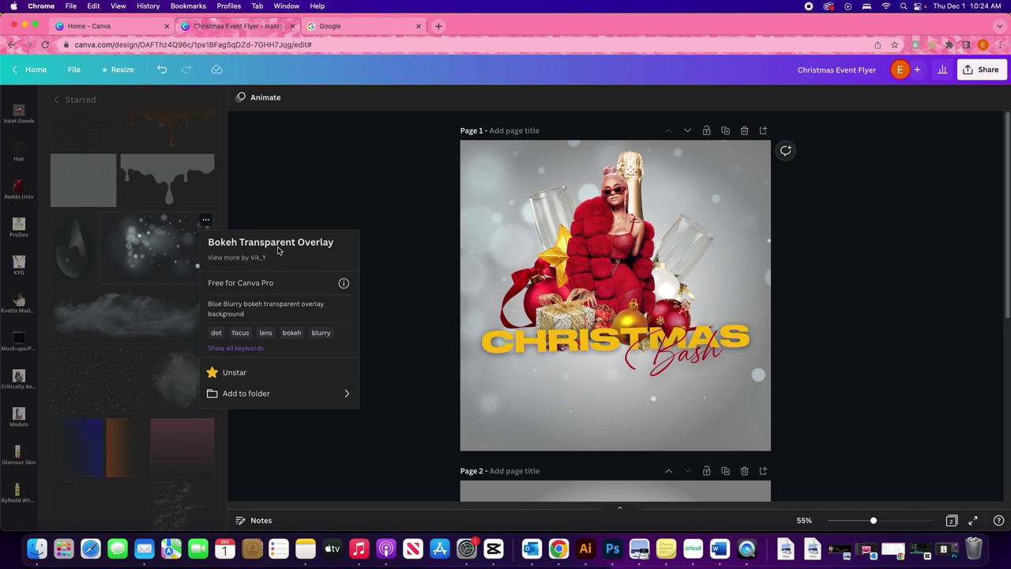
pyautogui.click(150, 251)
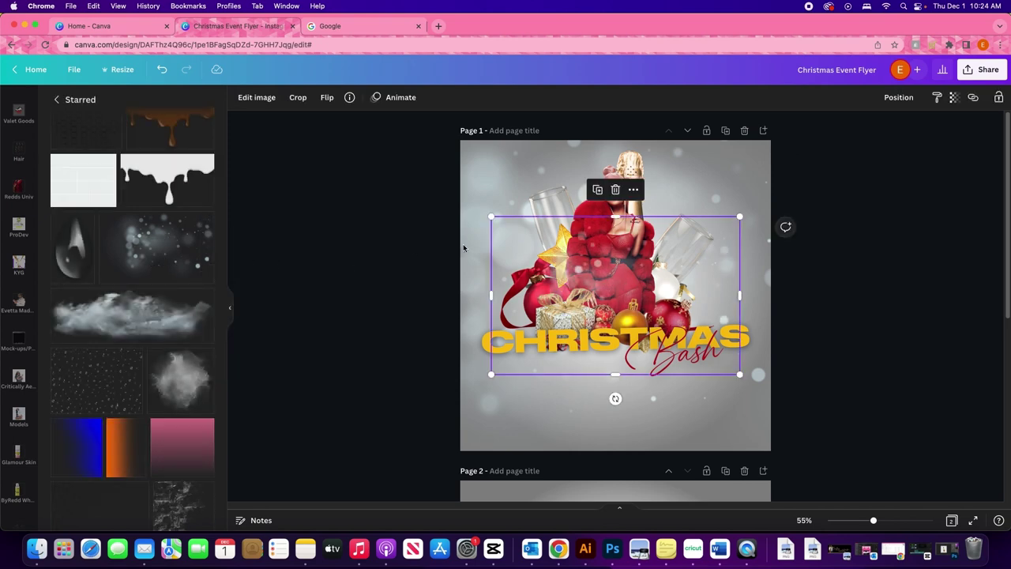
pyautogui.moveTo(585, 271); pyautogui.dragTo(457, 413)
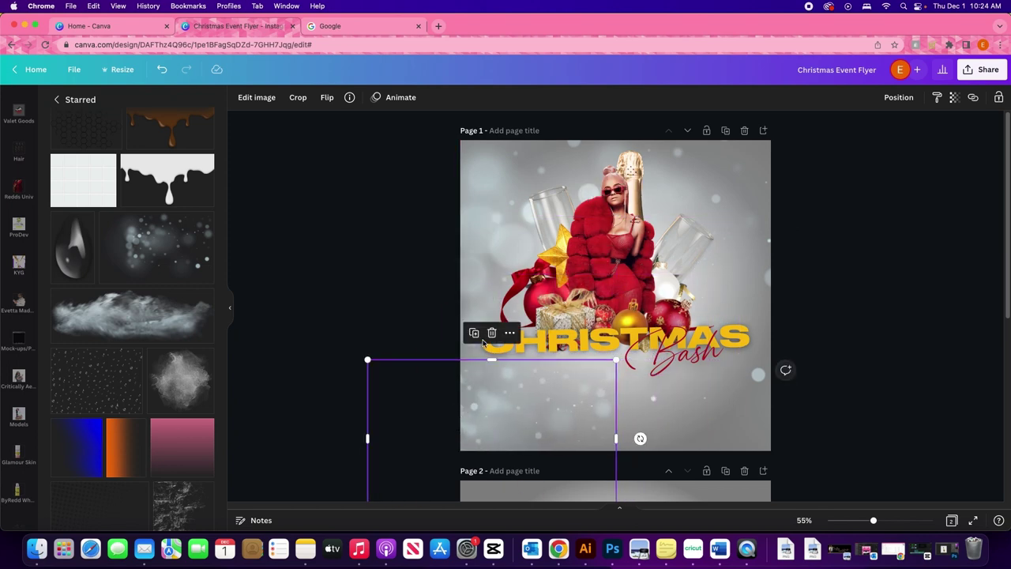
# Duplicate the lower-left bokeh overlay into the lower-right corner, then shrink and rotate the copy.
pyautogui.moveTo(539, 399); pyautogui.dragTo(792, 390)
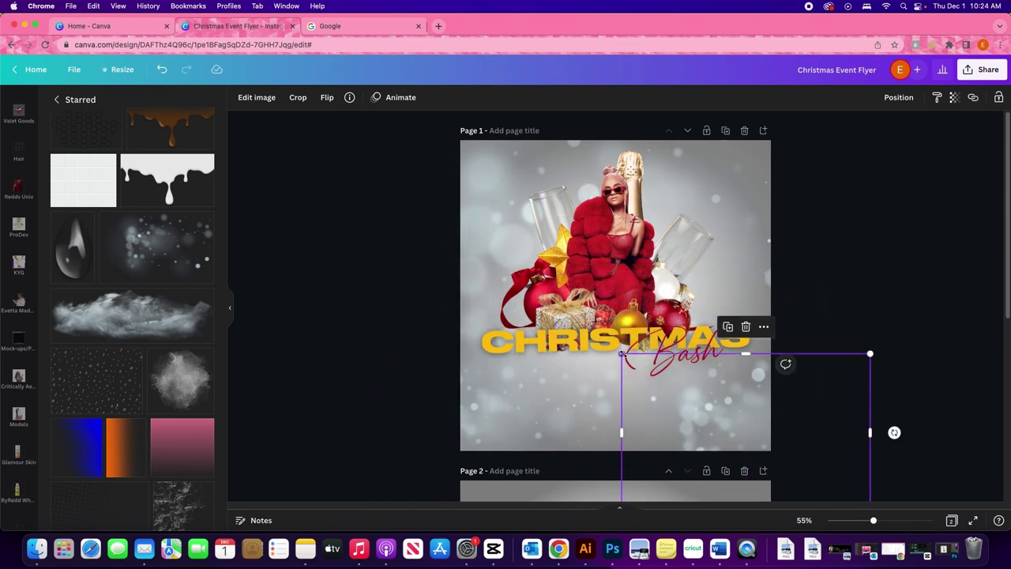
pyautogui.moveTo(623, 352); pyautogui.dragTo(693, 401)
pyautogui.moveTo(751, 431); pyautogui.dragTo(706, 413)
pyautogui.moveTo(848, 438); pyautogui.dragTo(637, 436)
# Place another copy of the small bokeh overlay at the flyer's right edge and layer it backward behind the artwork.
pyautogui.moveTo(734, 381); pyautogui.dragTo(764, 278)
pyautogui.click(898, 97)
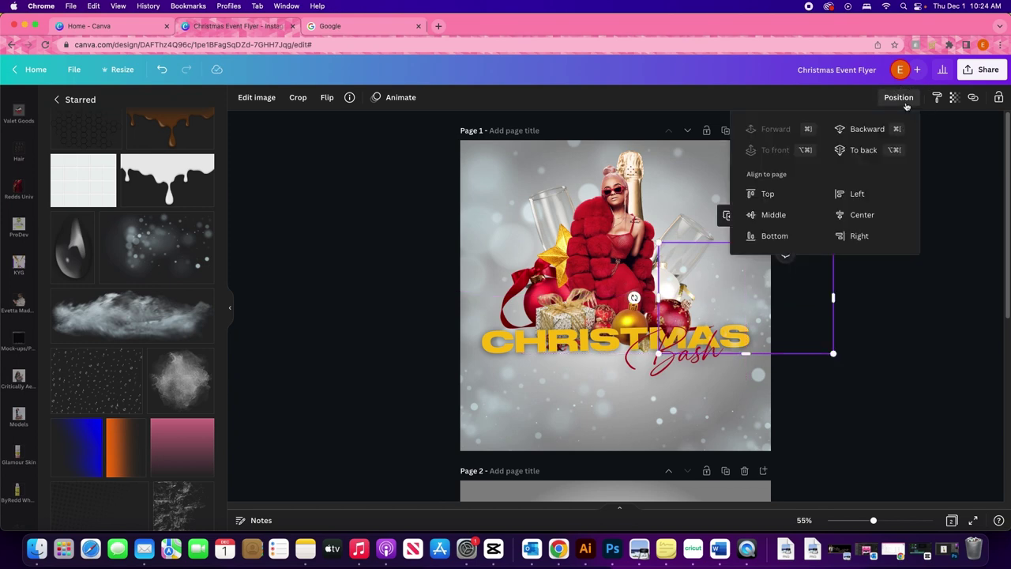
pyautogui.click(866, 131)
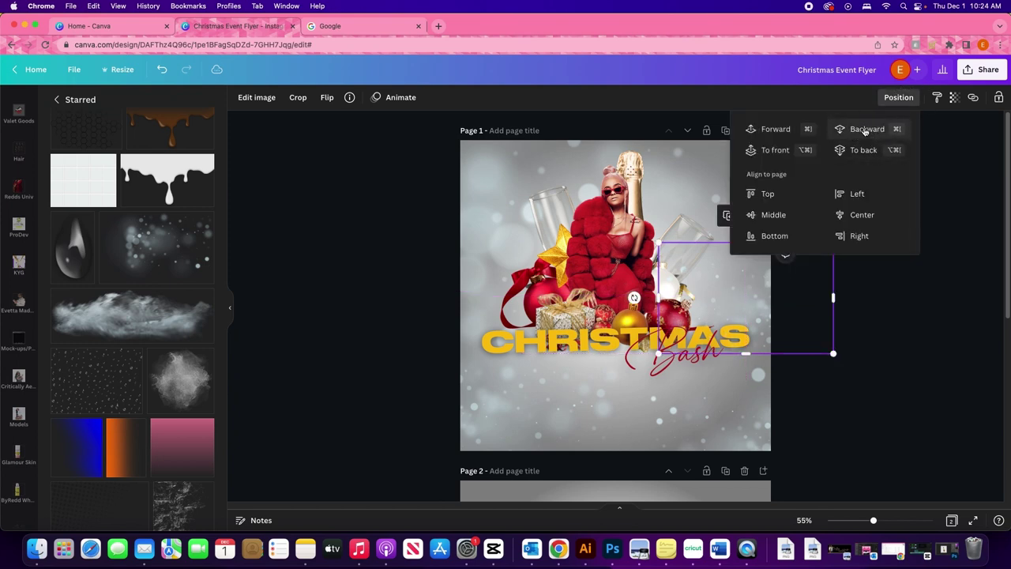
pyautogui.click(936, 314)
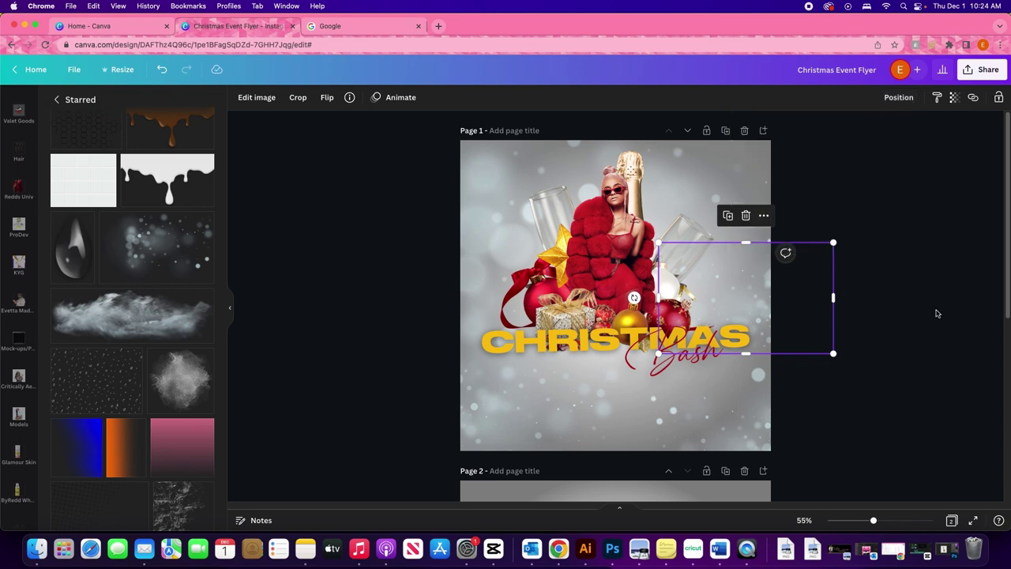
# Duplicate the small bokeh overlay and place the copy over the flyer's upper-right corner.
pyautogui.click(733, 220)
pyautogui.moveTo(740, 175)
pyautogui.mouseDown()
pyautogui.moveTo(727, 206)
pyautogui.moveTo(729, 191)
pyautogui.mouseUp()
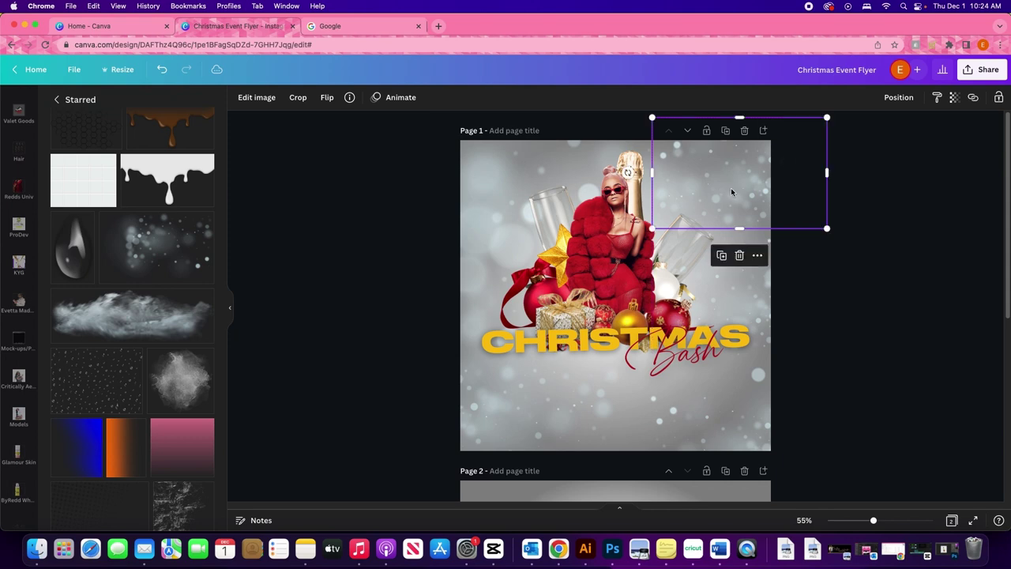
pyautogui.click(885, 249)
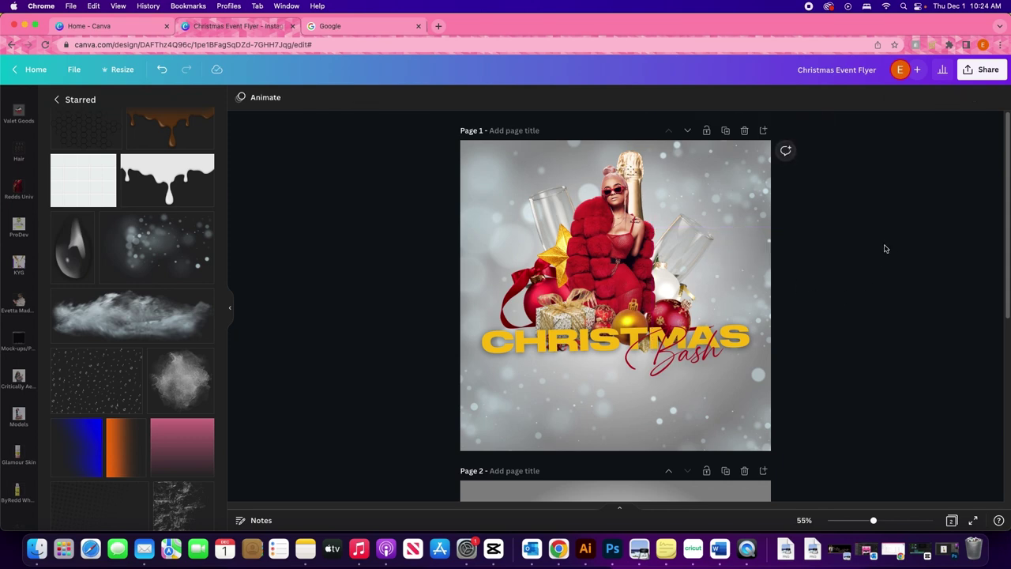
# Delete page 2 from the design.
pyautogui.click(745, 471)
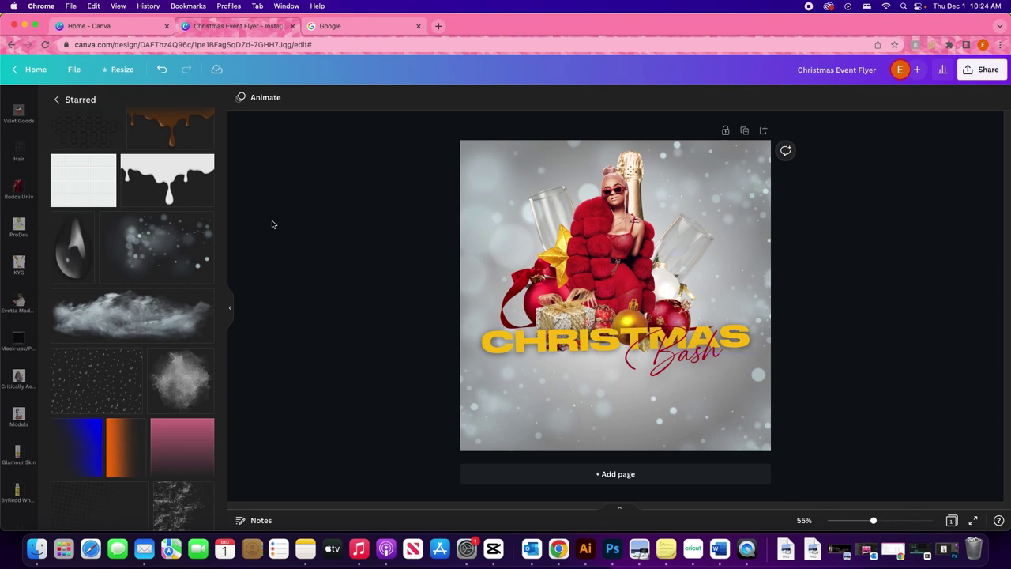
pyautogui.scroll(5, 19, 237)
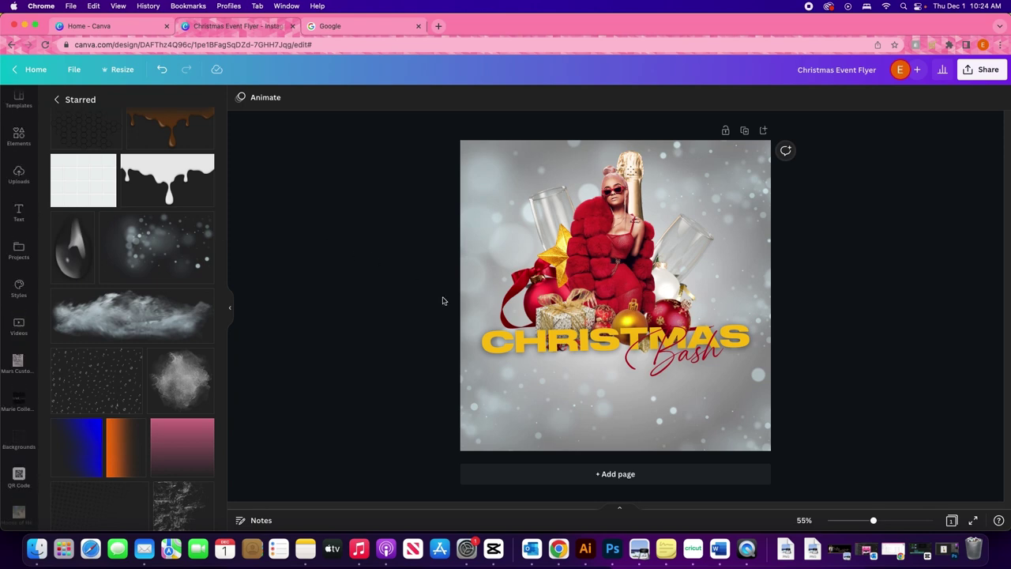
# Add a red rectangle and reshape it into a thin, wide bar below the Christmas Bash title.
pyautogui.press('r')
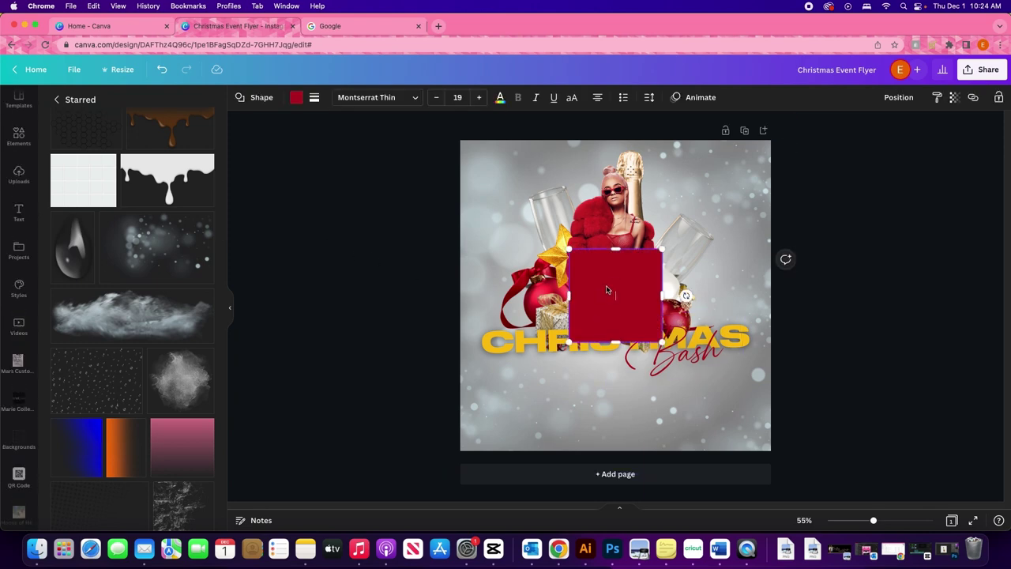
pyautogui.moveTo(605, 290); pyautogui.dragTo(592, 389)
pyautogui.moveTo(589, 350); pyautogui.dragTo(718, 385)
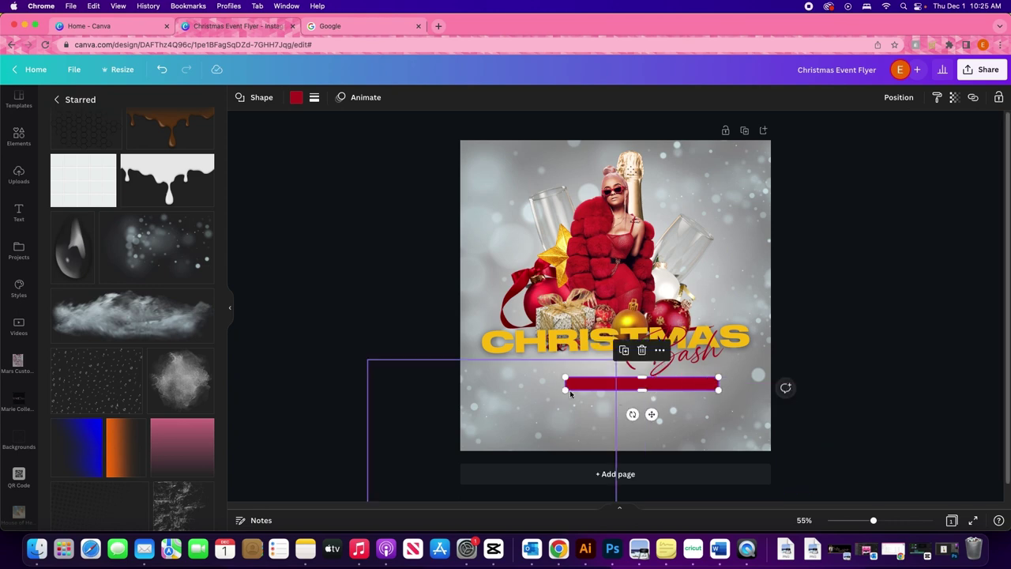
pyautogui.moveTo(564, 385); pyautogui.dragTo(542, 384)
pyautogui.click(607, 383)
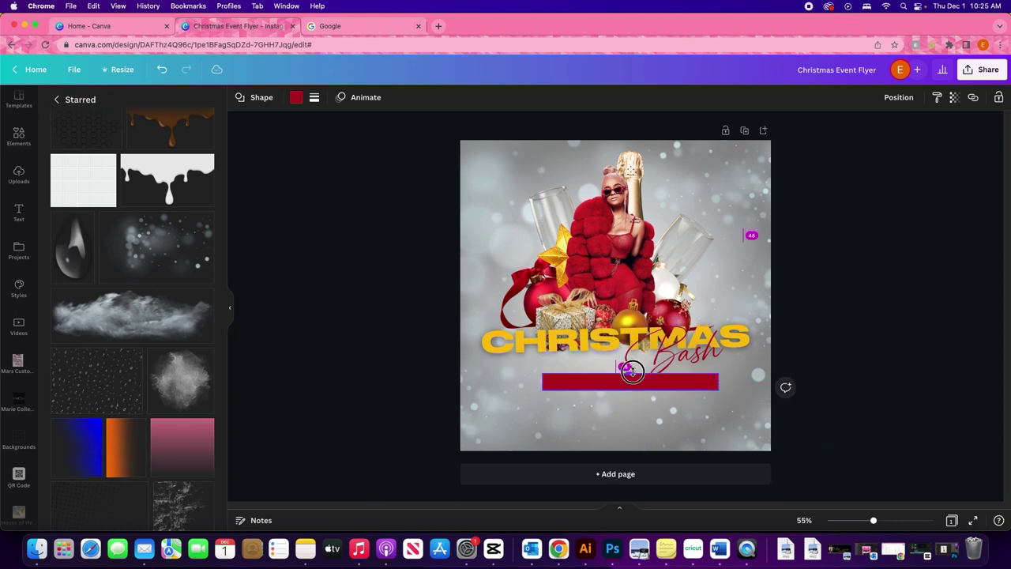
pyautogui.moveTo(608, 383); pyautogui.dragTo(604, 390)
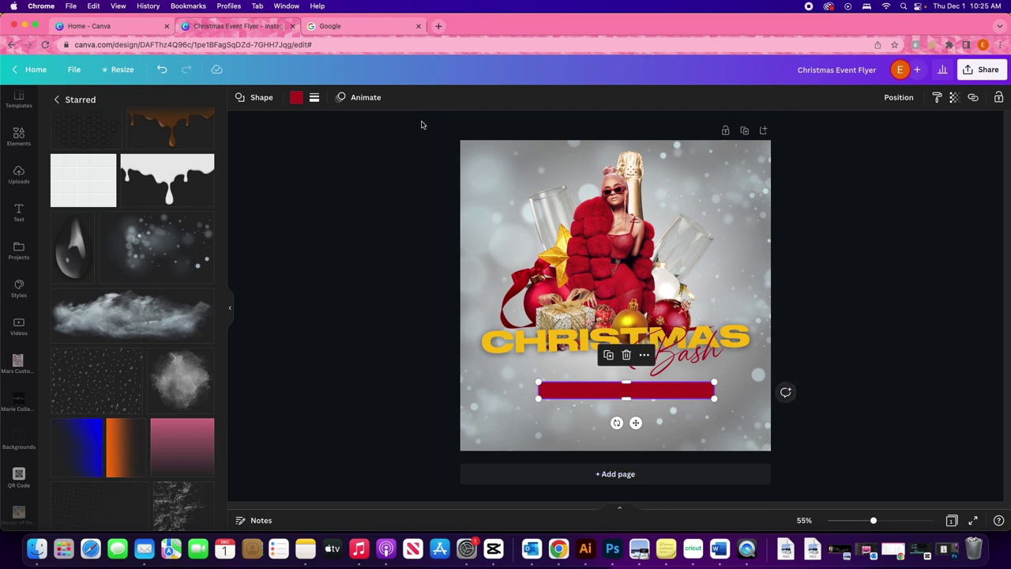
# Round the red bar's corners into a pill shape.
pyautogui.click(310, 96)
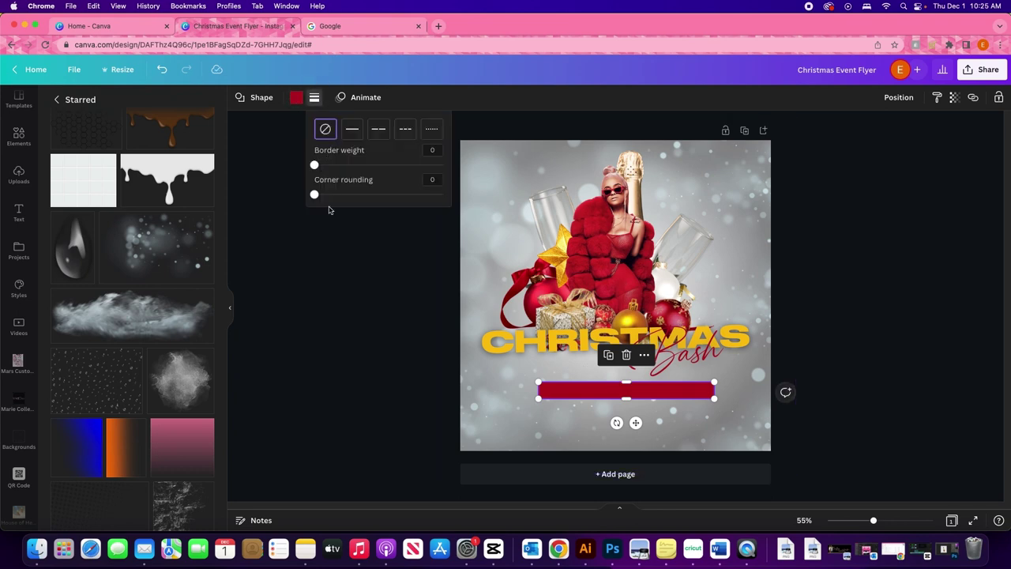
pyautogui.moveTo(316, 195); pyautogui.dragTo(354, 194)
pyautogui.click(480, 379)
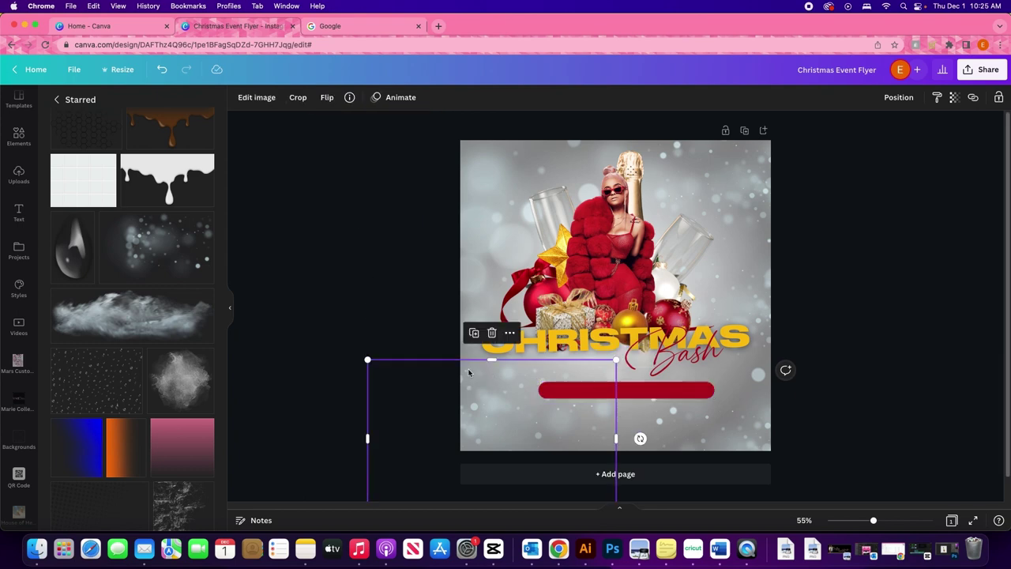
# Shift the red bar slightly up and left, and give its corners only a slight rounding.
pyautogui.click(620, 392)
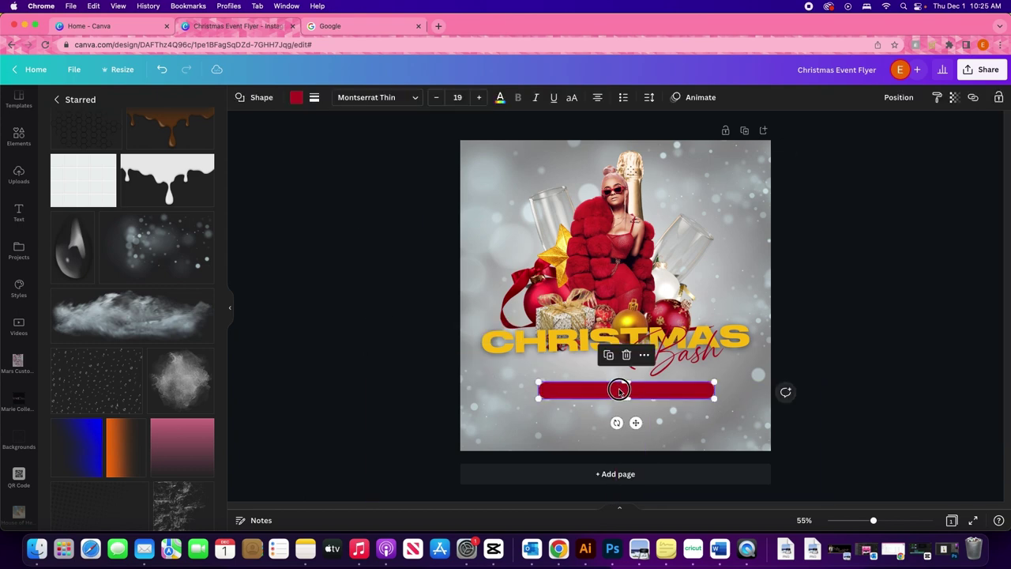
pyautogui.moveTo(620, 392); pyautogui.dragTo(613, 386)
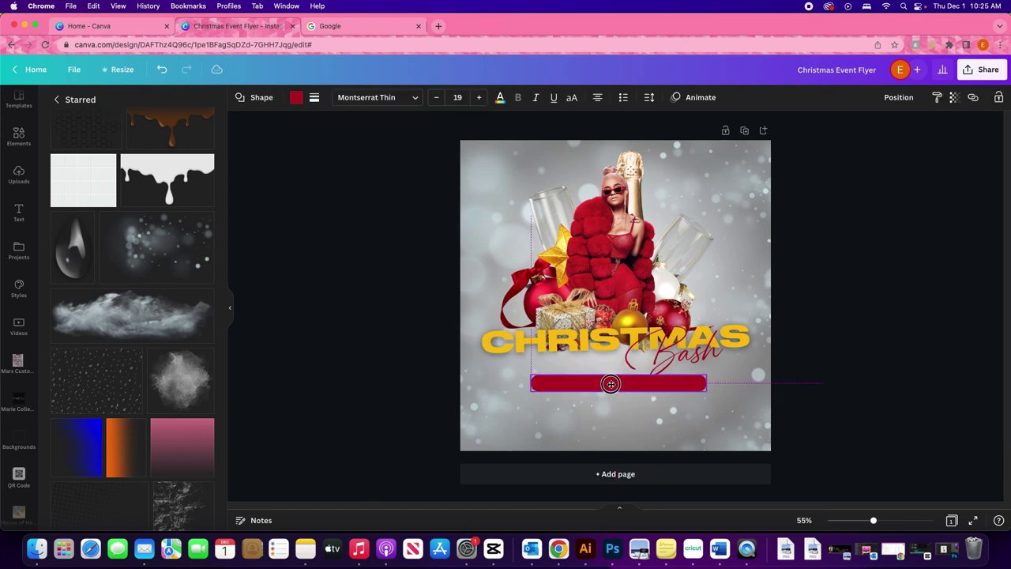
pyautogui.click(320, 103)
pyautogui.moveTo(352, 192); pyautogui.dragTo(336, 195)
pyautogui.click(373, 299)
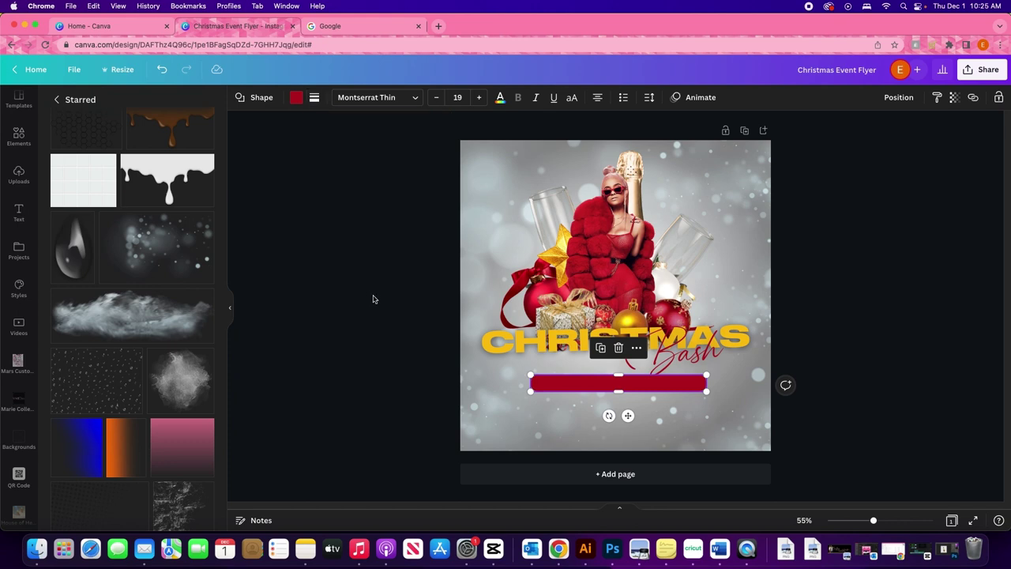
pyautogui.click(373, 299)
# Make the red bar taller and wider, and center it horizontally on the page below the title.
pyautogui.click(535, 391)
pyautogui.moveTo(616, 387); pyautogui.dragTo(615, 395)
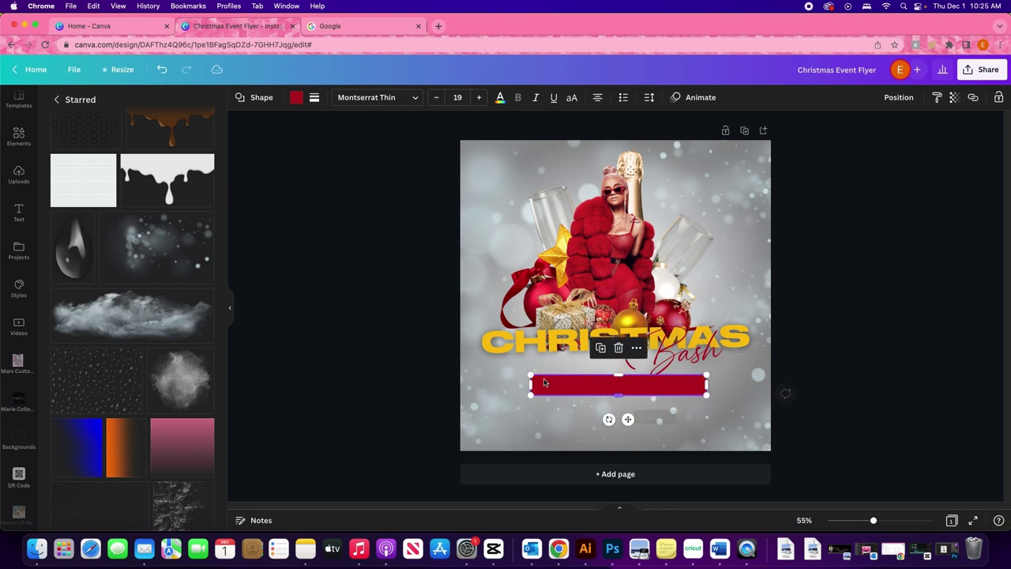
pyautogui.moveTo(526, 383); pyautogui.dragTo(495, 395)
pyautogui.moveTo(591, 388)
pyautogui.mouseDown()
pyautogui.moveTo(632, 390)
pyautogui.moveTo(609, 390)
pyautogui.mouseUp()
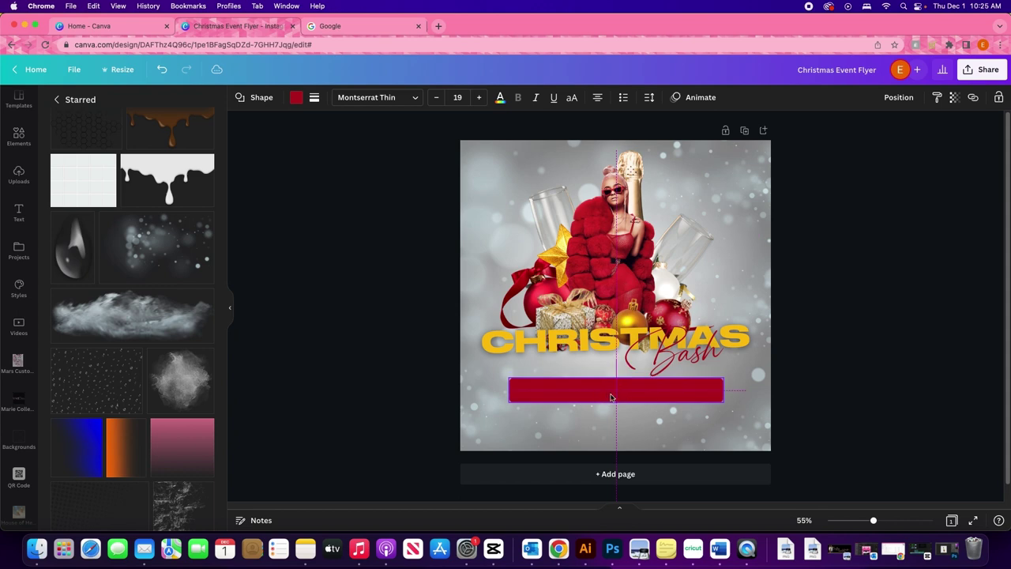
pyautogui.click(393, 381)
# Add a new page 2 and paste a copy of the red bar onto it.
pyautogui.click(622, 394)
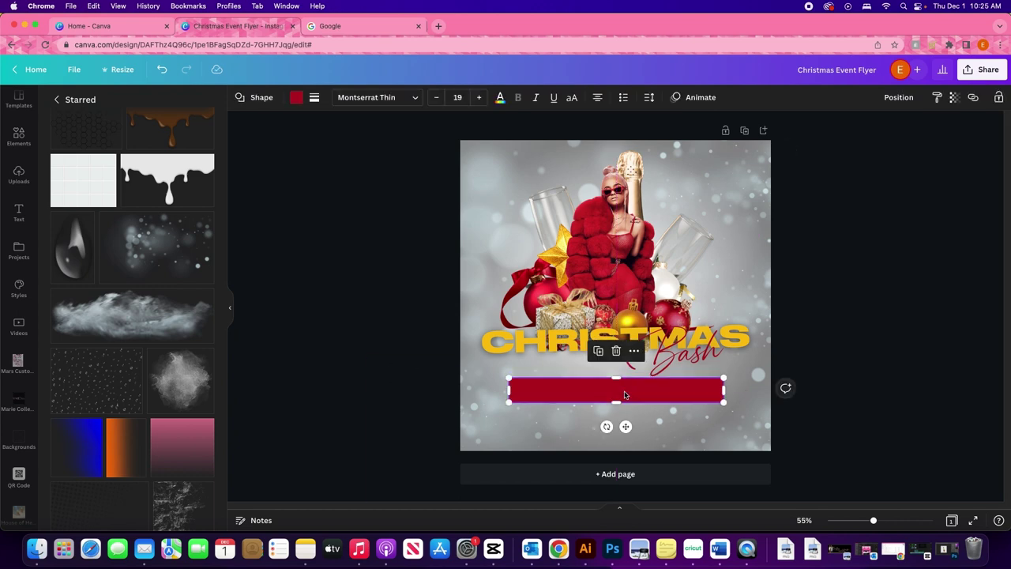
pyautogui.click(688, 473)
pyautogui.scroll(5, 631, 168)
pyautogui.moveTo(574, 274); pyautogui.dragTo(579, 434)
pyautogui.scroll(-4, 626, 324)
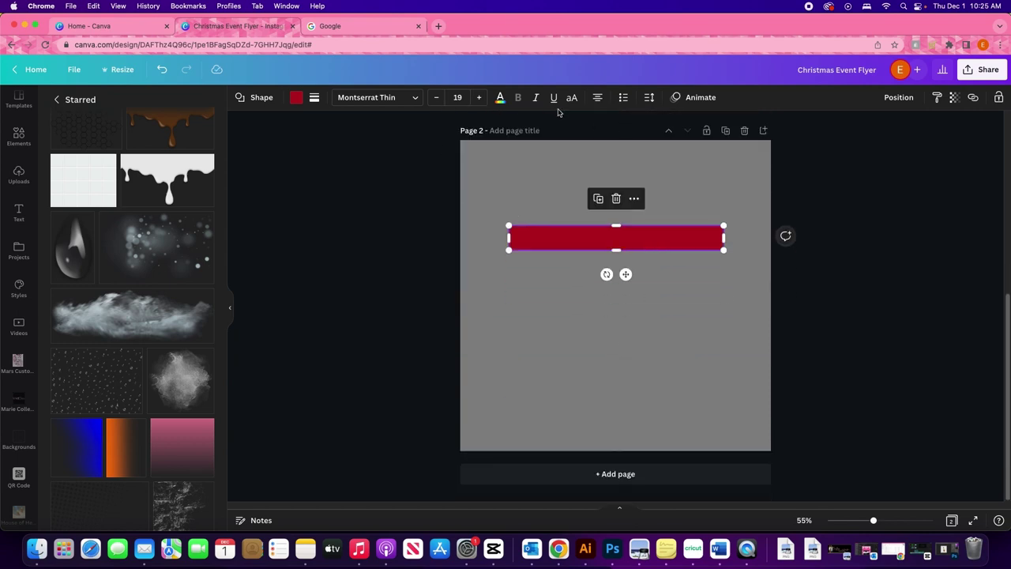
# Download only page 2 as a PNG with a transparent background.
pyautogui.click(982, 69)
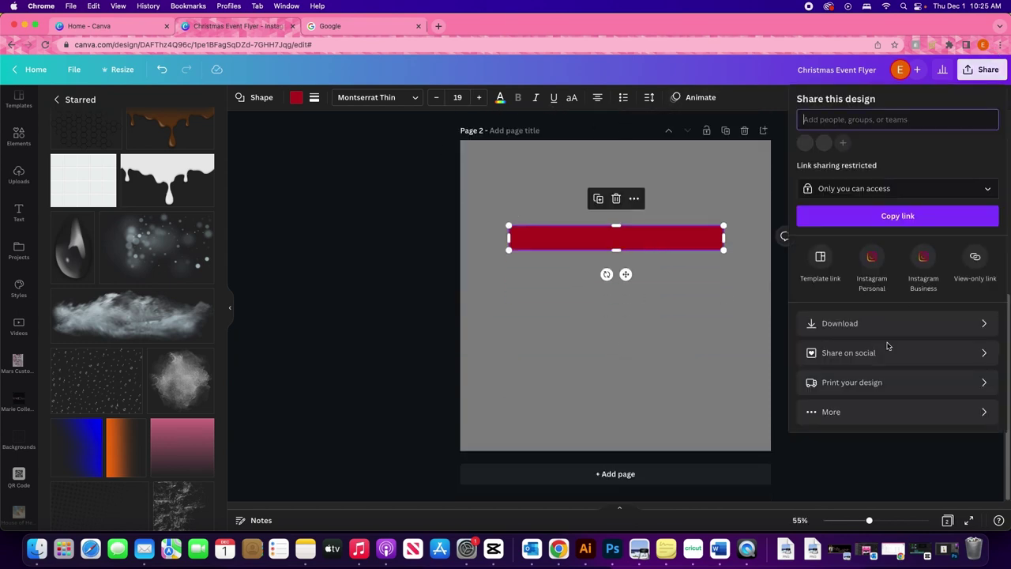
pyautogui.click(865, 333)
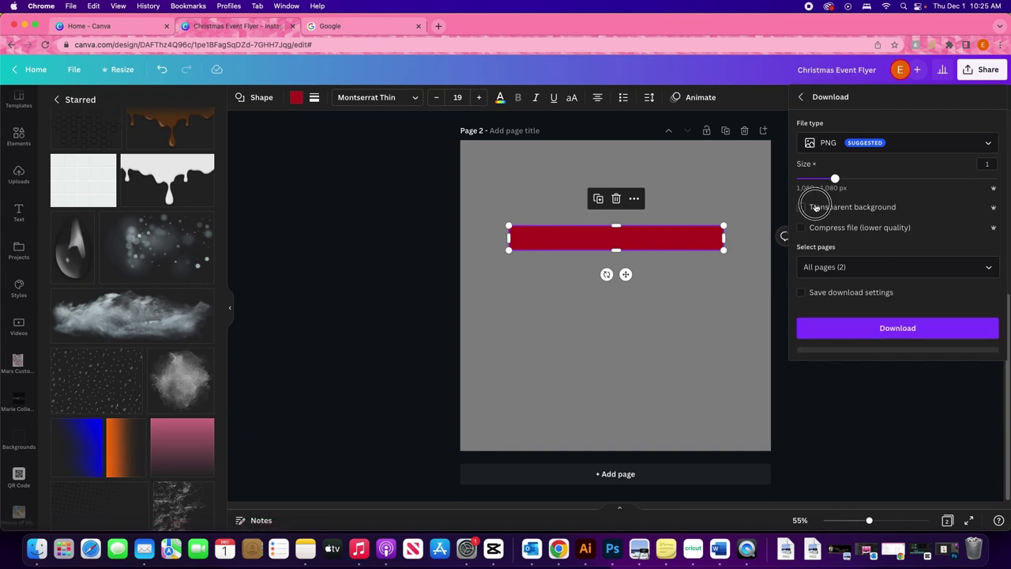
pyautogui.click(801, 207)
pyautogui.click(951, 266)
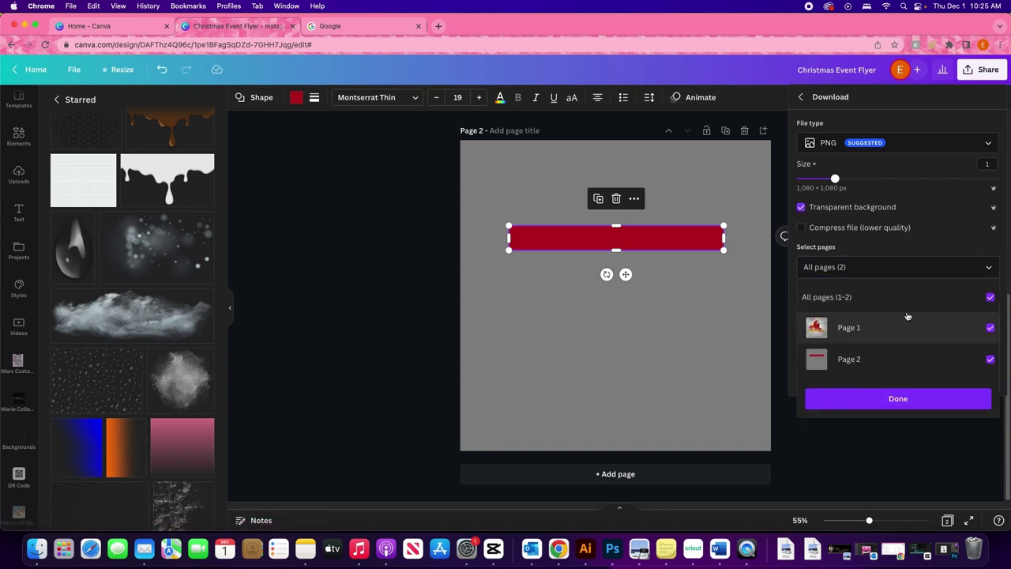
pyautogui.click(990, 328)
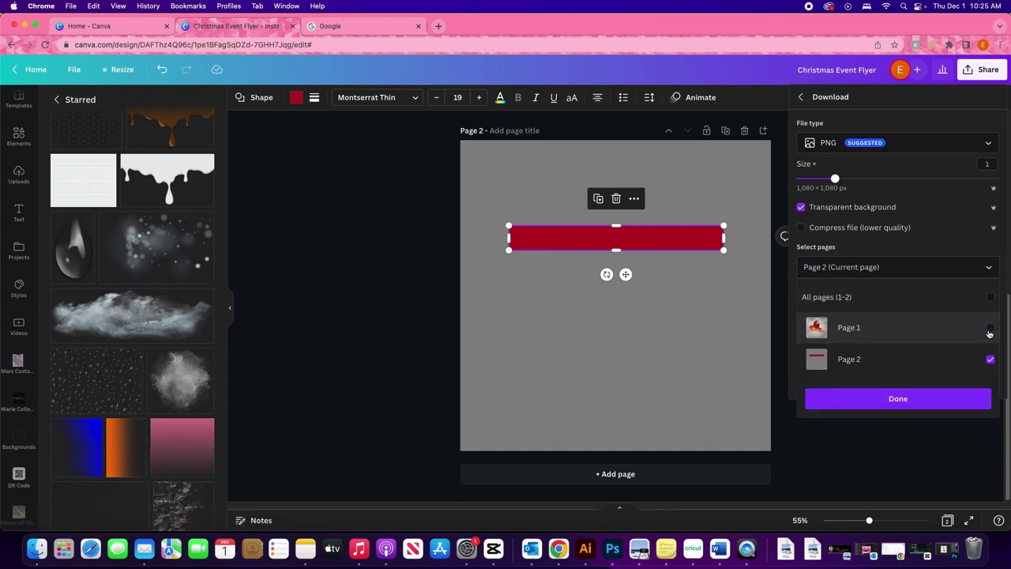
pyautogui.click(905, 400)
pyautogui.click(908, 329)
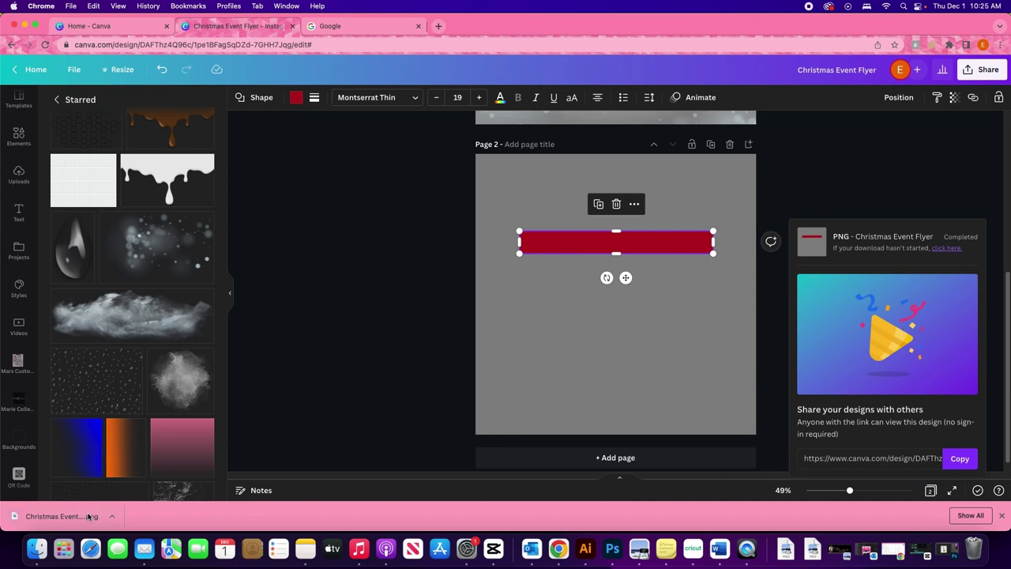
# Upload the downloaded red bar PNG to the design's image uploads.
pyautogui.moveTo(103, 370); pyautogui.dragTo(105, 367)
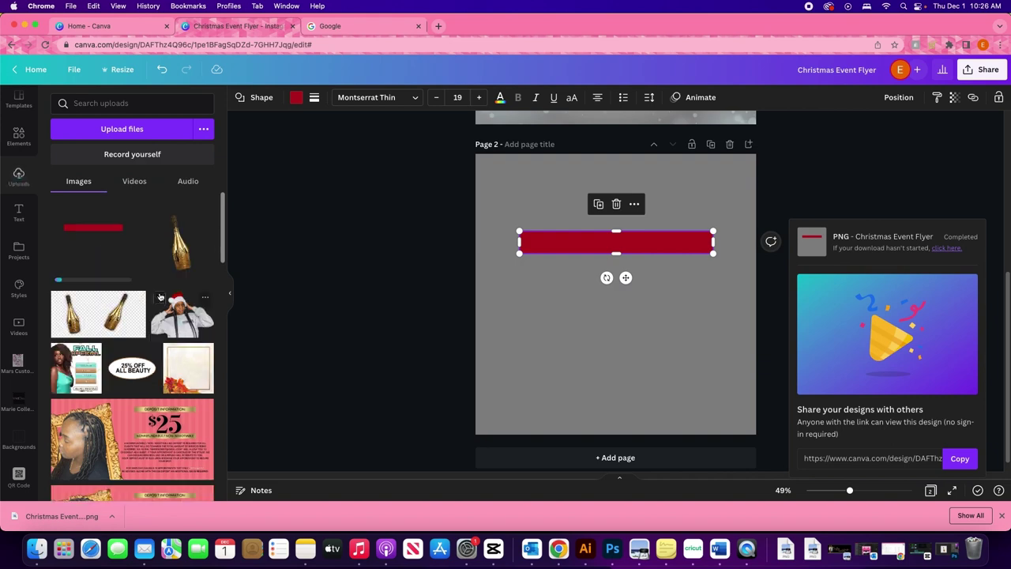
# Place the uploaded red bar image on page 1 below the title and crop its empty space above and below.
pyautogui.scroll(5, 561, 210)
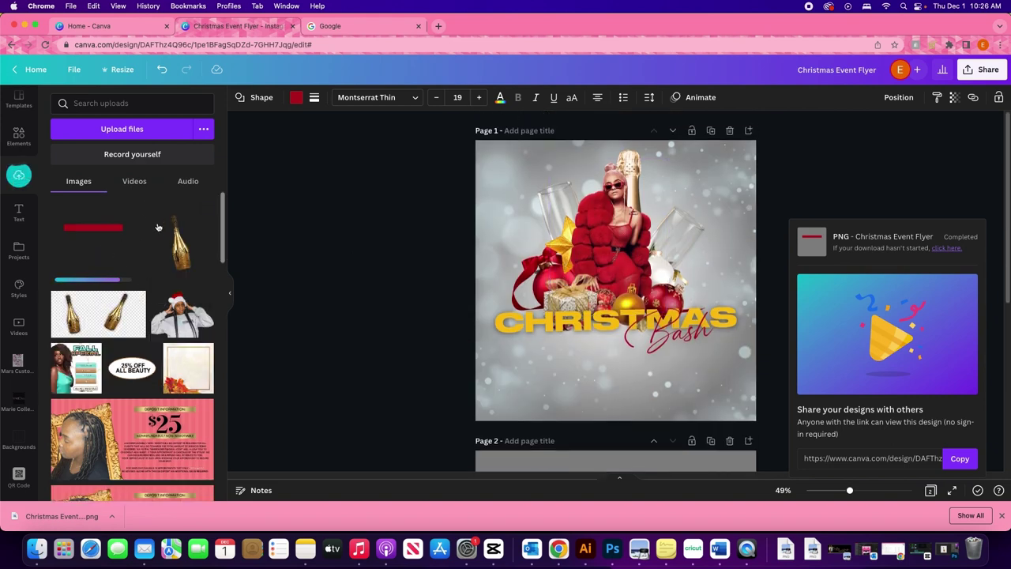
pyautogui.click(119, 239)
pyautogui.moveTo(628, 284); pyautogui.dragTo(601, 379)
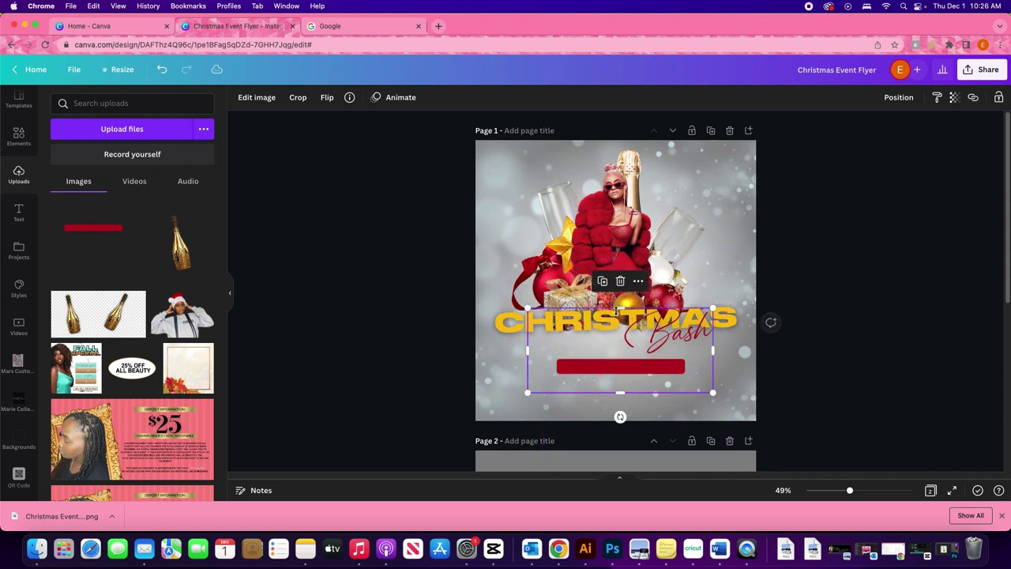
pyautogui.moveTo(620, 309); pyautogui.dragTo(624, 345)
pyautogui.moveTo(621, 393); pyautogui.dragTo(621, 386)
# Apply a Glow shadow to the red bar image, enlarge it and center it beneath the Christmas title.
pyautogui.click(258, 99)
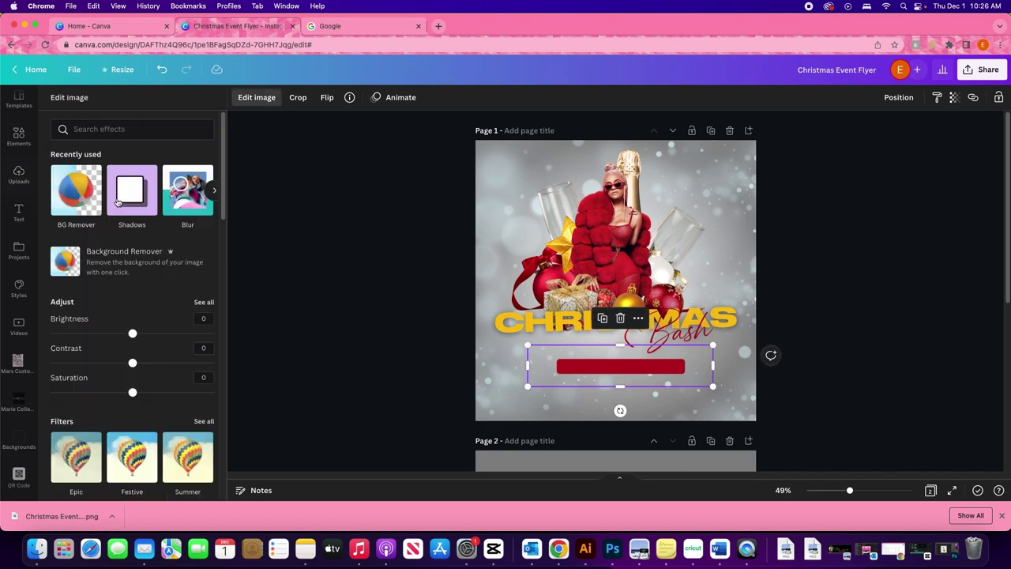
pyautogui.click(132, 190)
pyautogui.click(140, 157)
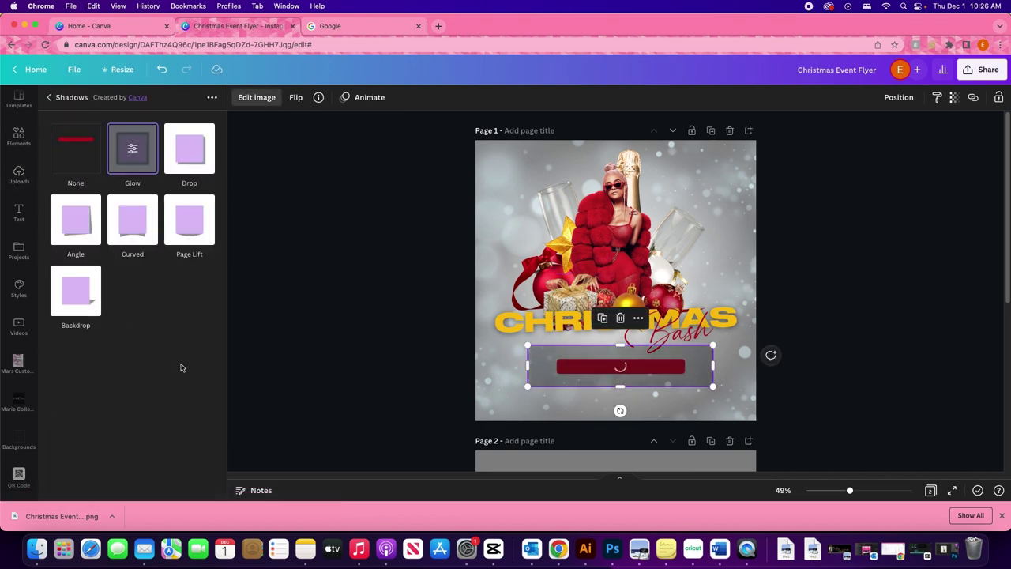
pyautogui.click(174, 481)
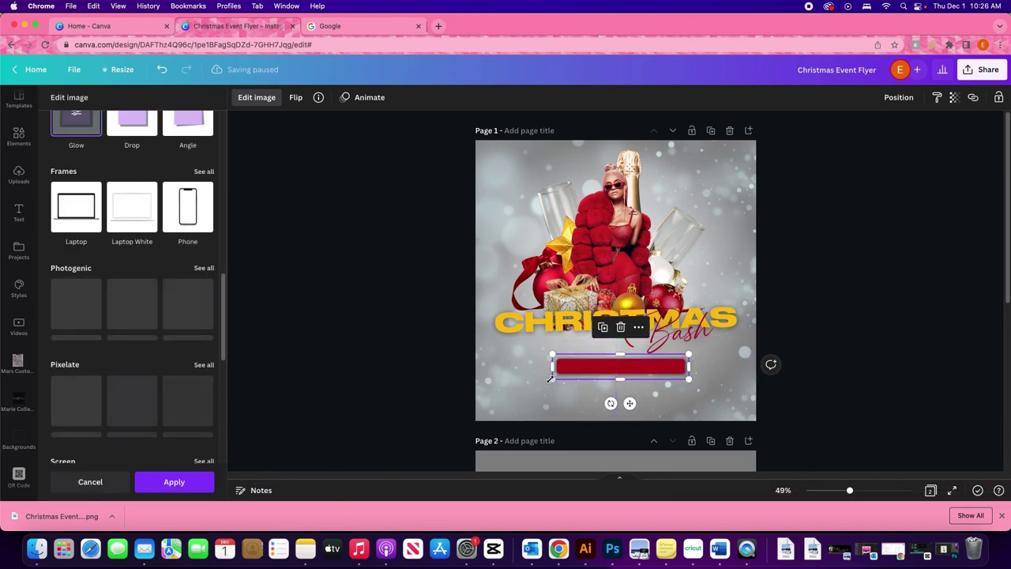
pyautogui.click(198, 483)
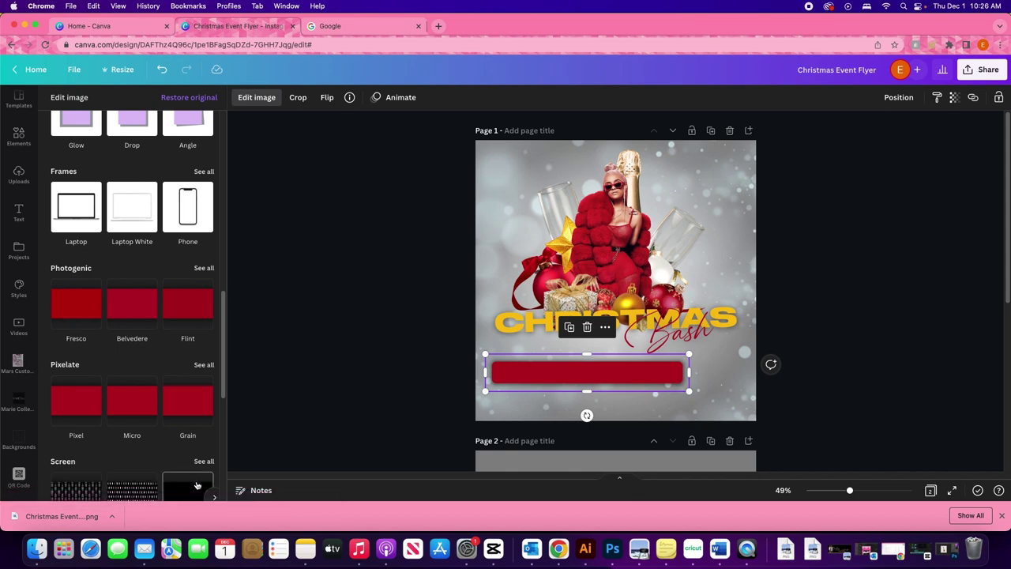
pyautogui.moveTo(666, 370); pyautogui.dragTo(700, 367)
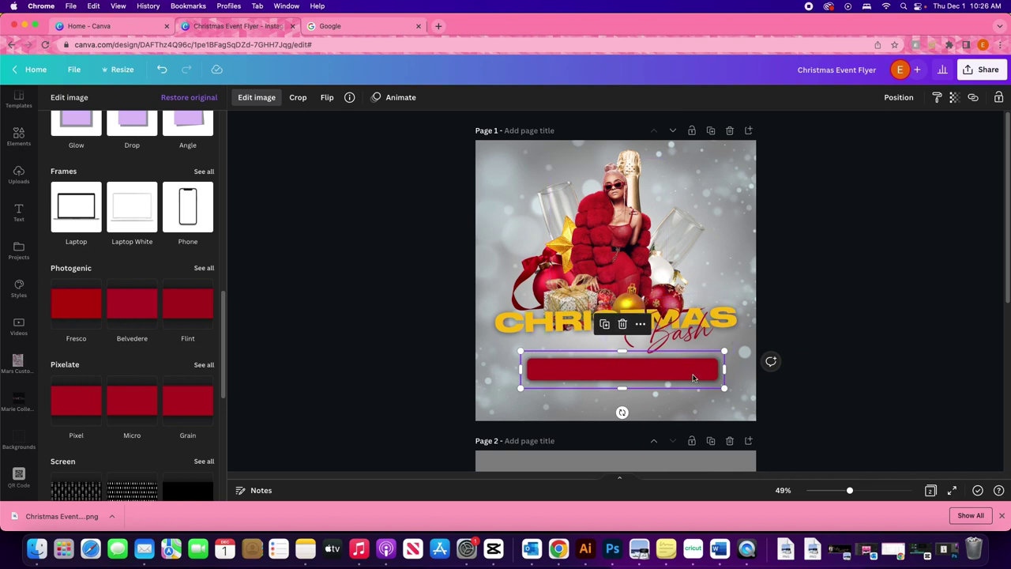
# Try white on the "Bash" script text and restore its dark red color.
pyautogui.click(684, 335)
pyautogui.click(400, 98)
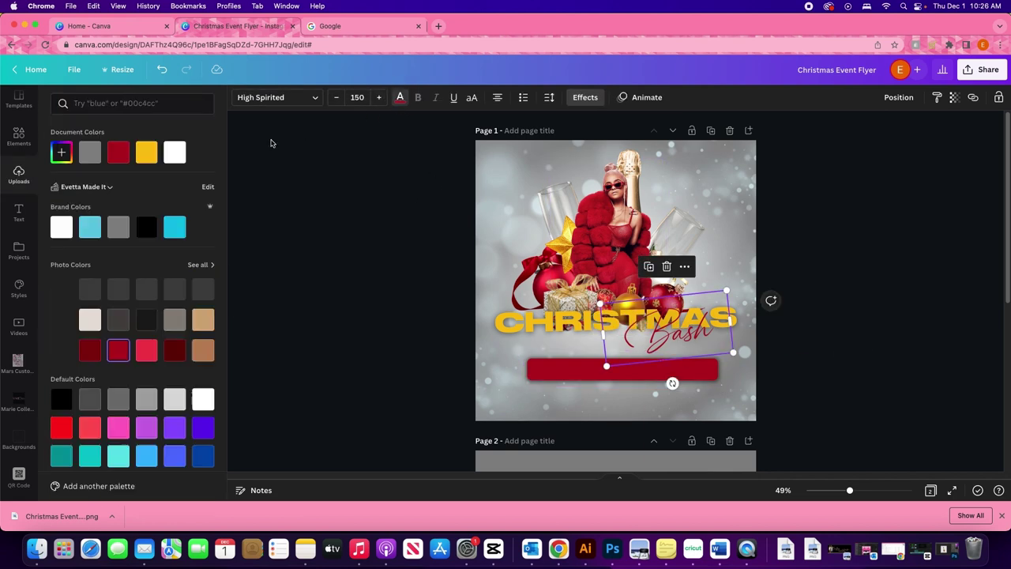
pyautogui.click(60, 228)
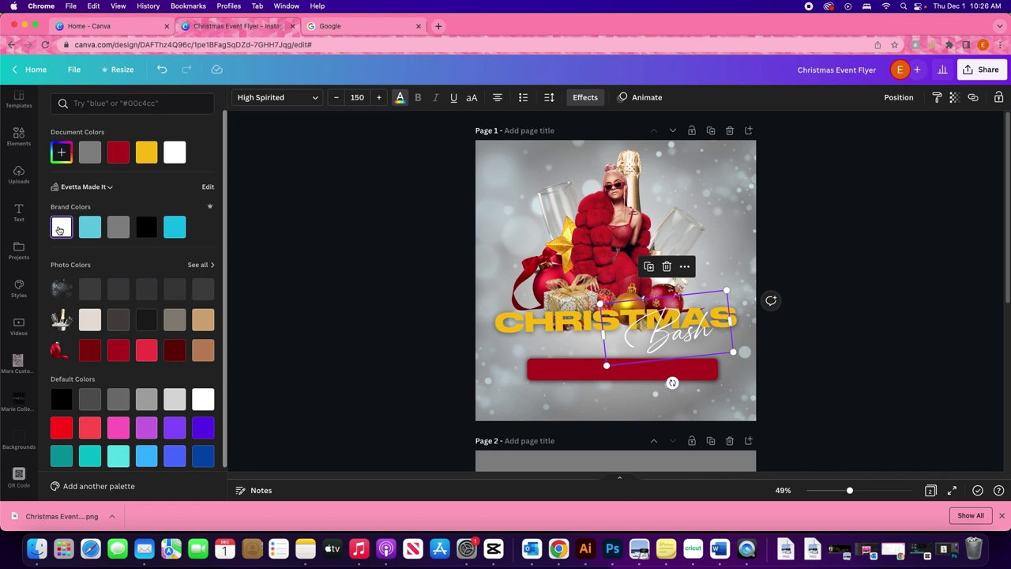
pyautogui.click(116, 152)
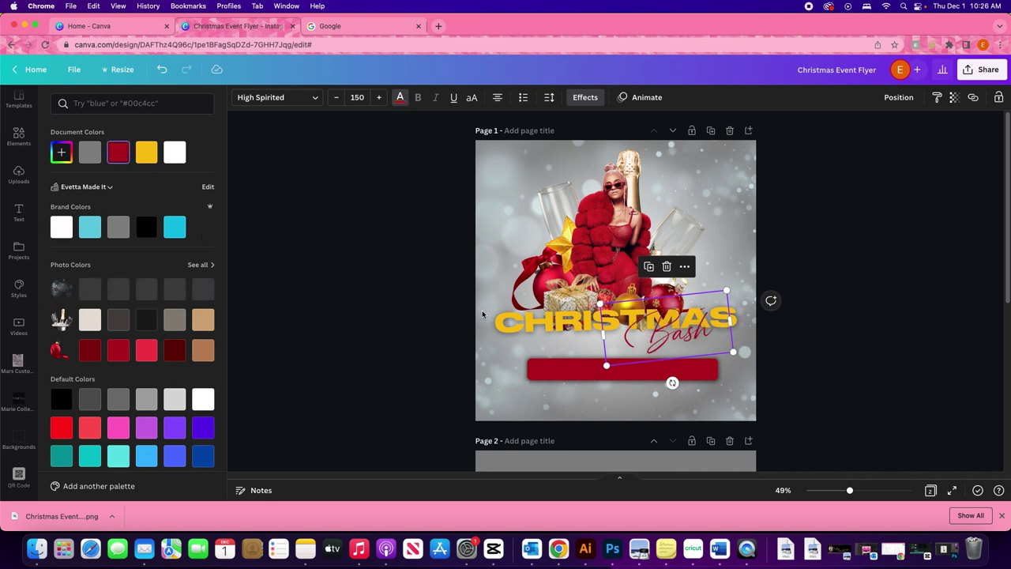
# Nudge the red bar up slightly and duplicate the CHRISTMAS title, shrinking the copy to size 52.9 on the bar.
pyautogui.click(576, 365)
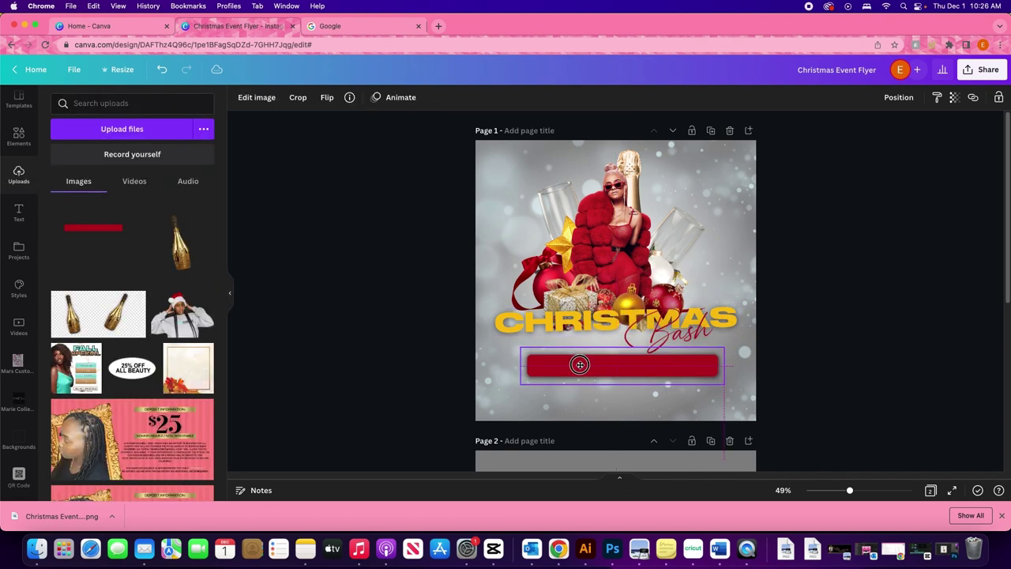
pyautogui.click(606, 330)
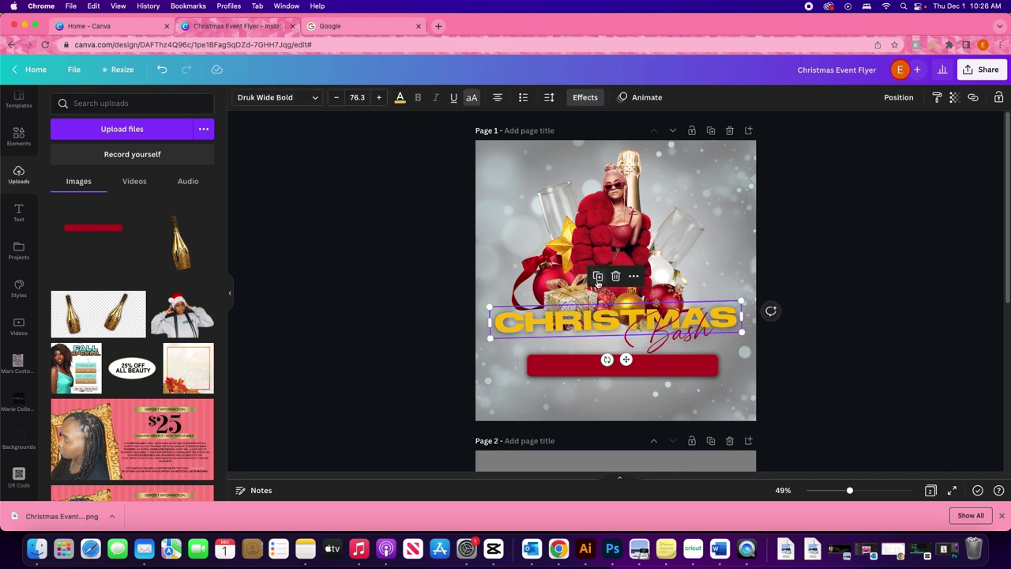
pyautogui.moveTo(606, 330); pyautogui.dragTo(620, 379)
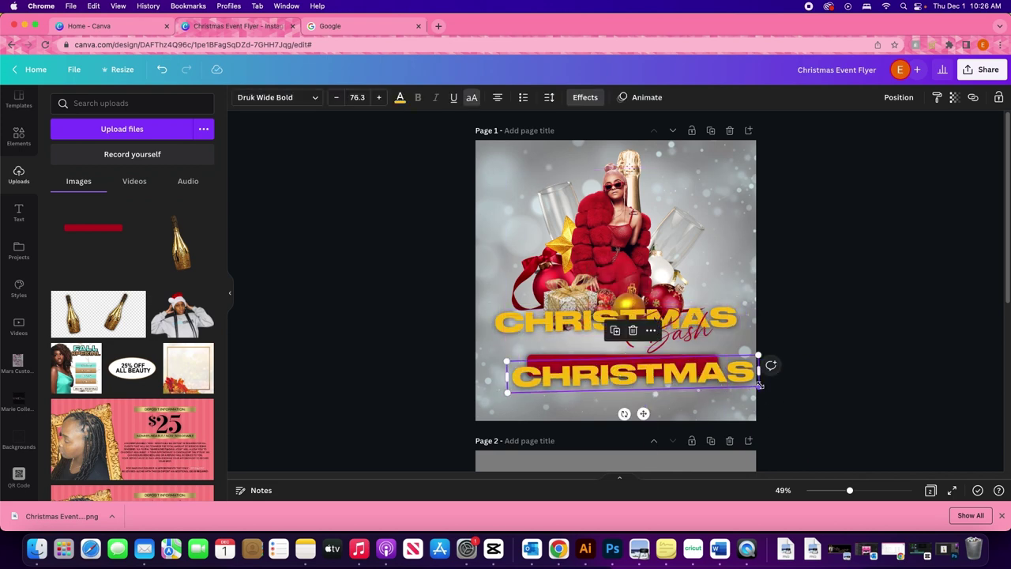
pyautogui.moveTo(754, 387); pyautogui.dragTo(672, 366)
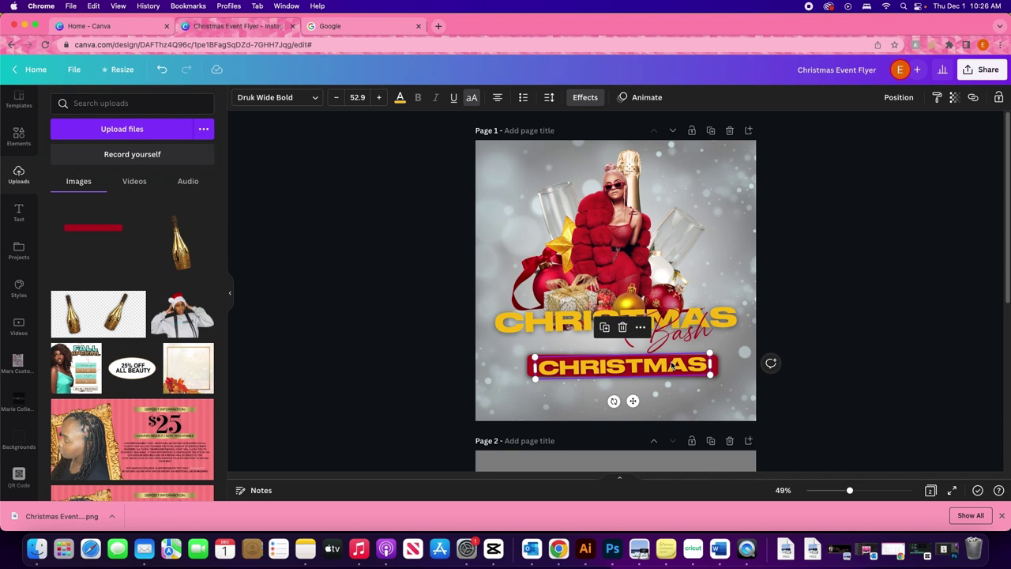
# Replace the duplicated title's text with "SATURDAY, DECEMBER 10TH".
pyautogui.click(680, 362)
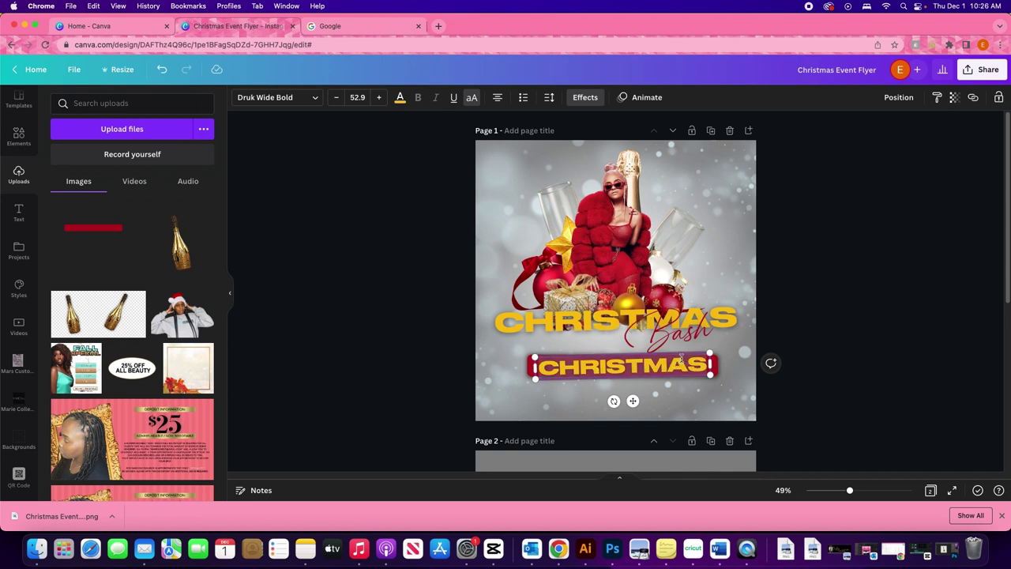
pyautogui.hotkey('ctrl', 'a')
pyautogui.write('SATURDA')
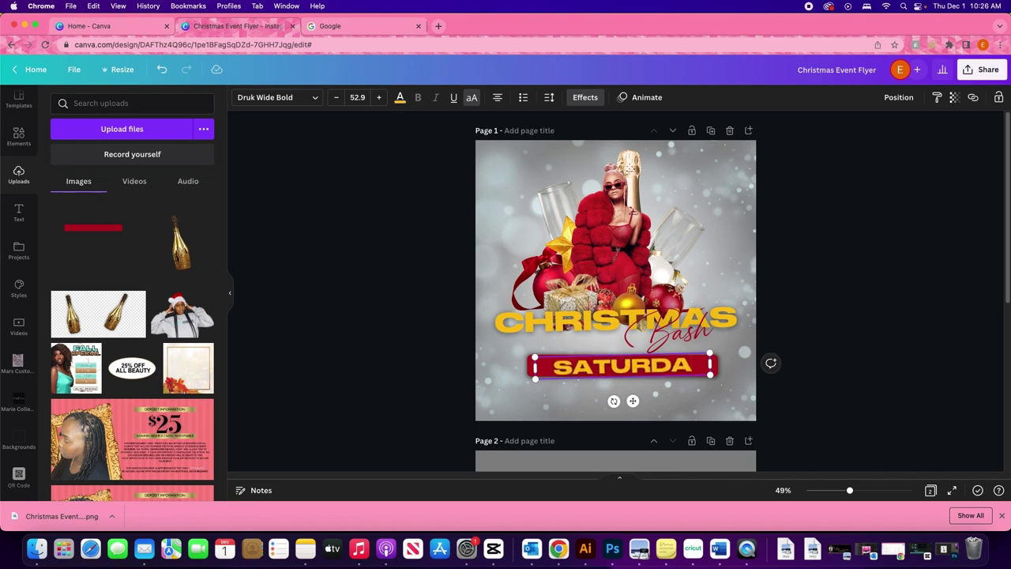
pyautogui.write('Y,')
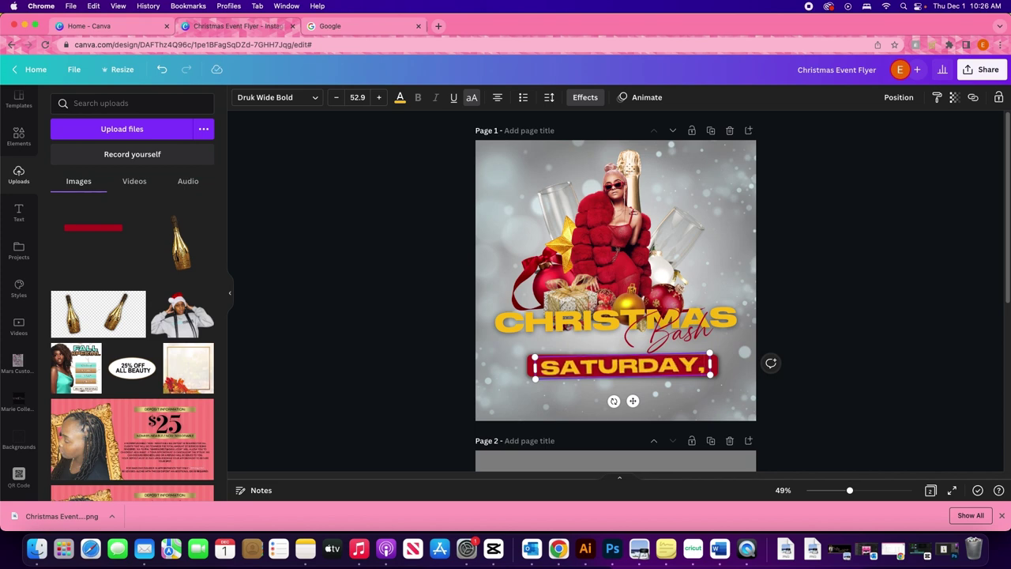
pyautogui.write(' DECEMBER')
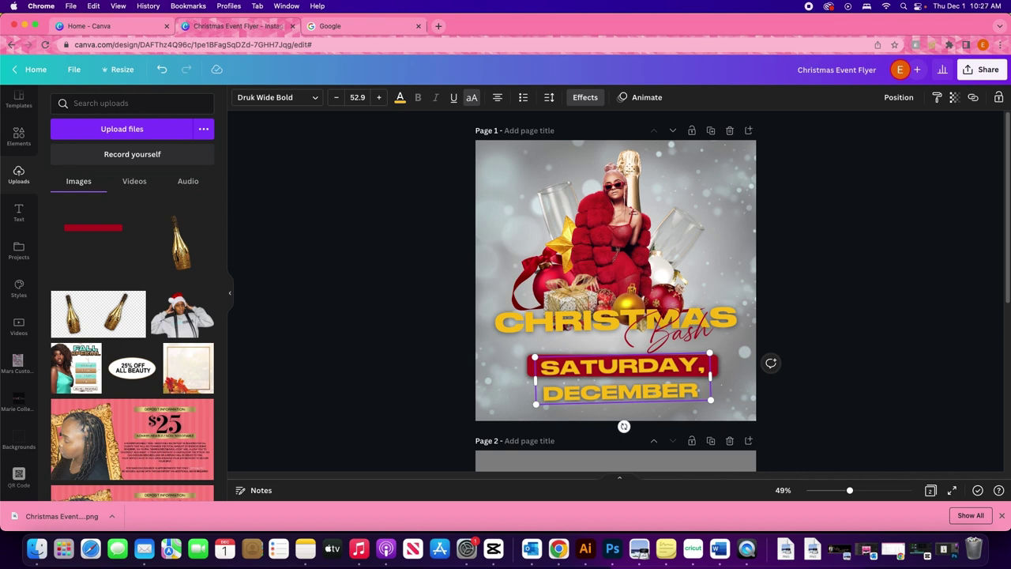
pyautogui.write(' 10TH')
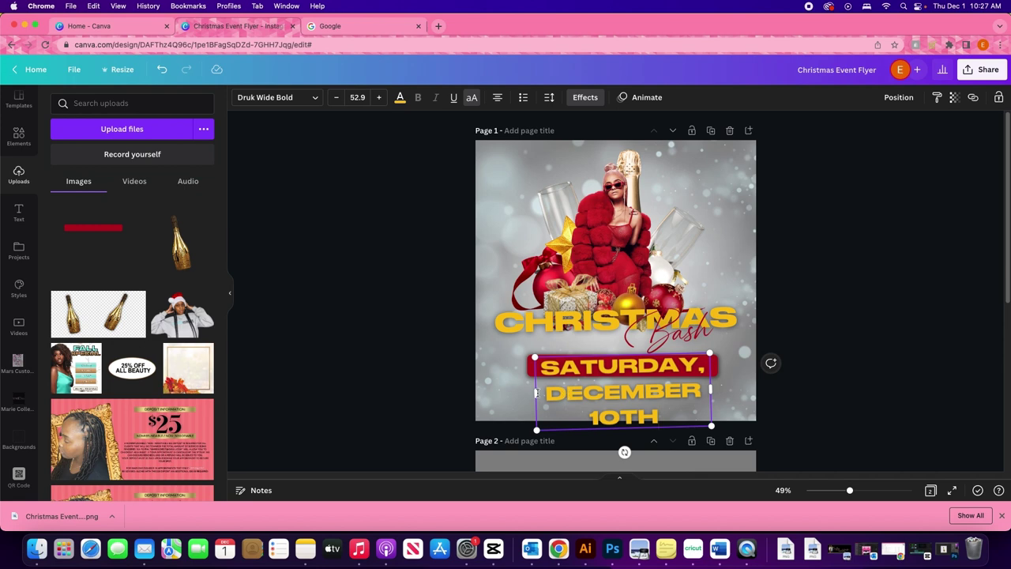
# Widen the date text onto one line, then shrink and straighten it to fit inside the red bar.
pyautogui.moveTo(534, 392); pyautogui.dragTo(293, 411)
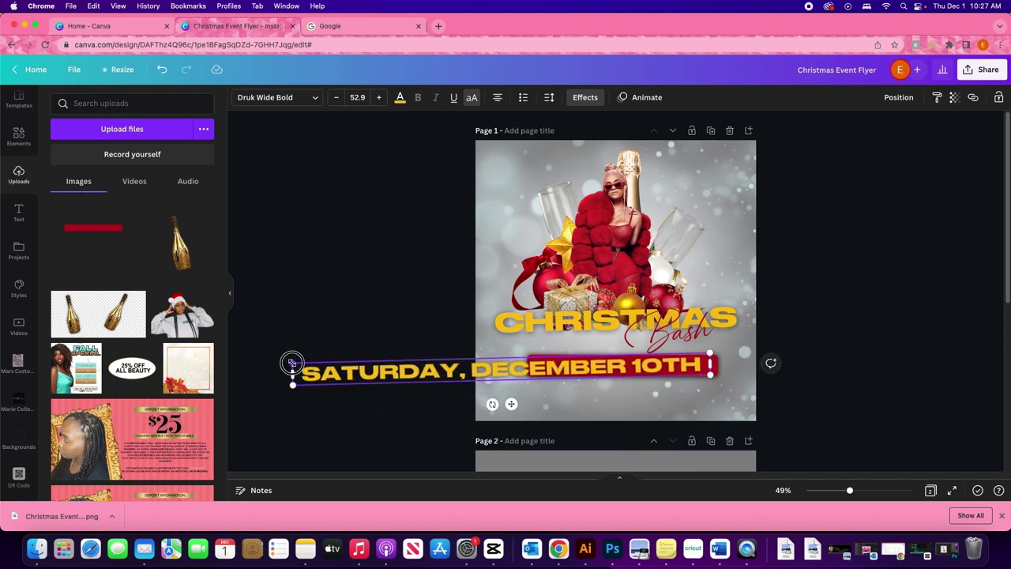
pyautogui.moveTo(293, 361); pyautogui.dragTo(514, 370)
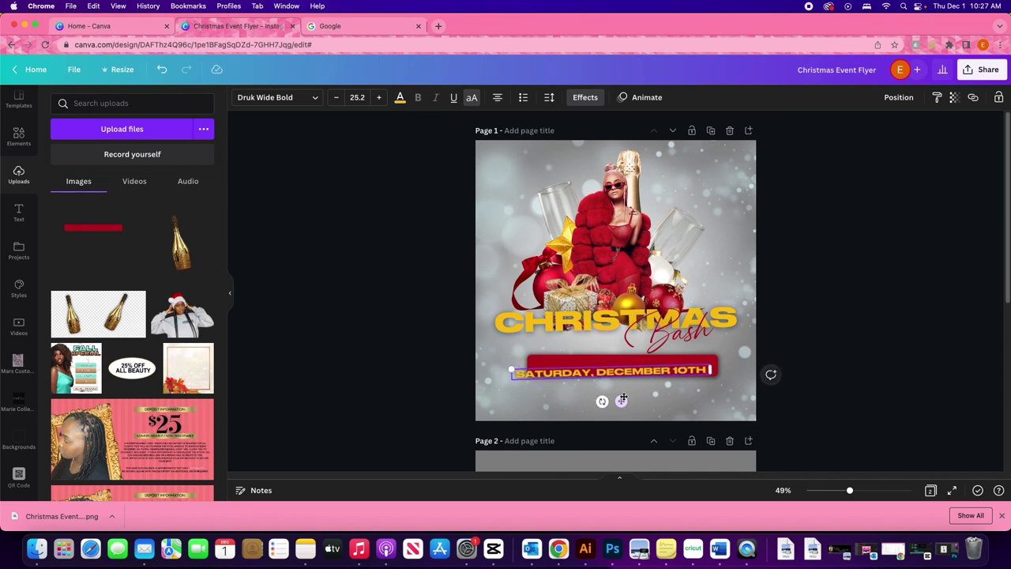
pyautogui.moveTo(621, 400); pyautogui.dragTo(595, 387)
pyautogui.moveTo(521, 361); pyautogui.dragTo(526, 361)
pyautogui.moveTo(722, 365); pyautogui.dragTo(719, 365)
pyautogui.click(595, 401)
pyautogui.click(381, 382)
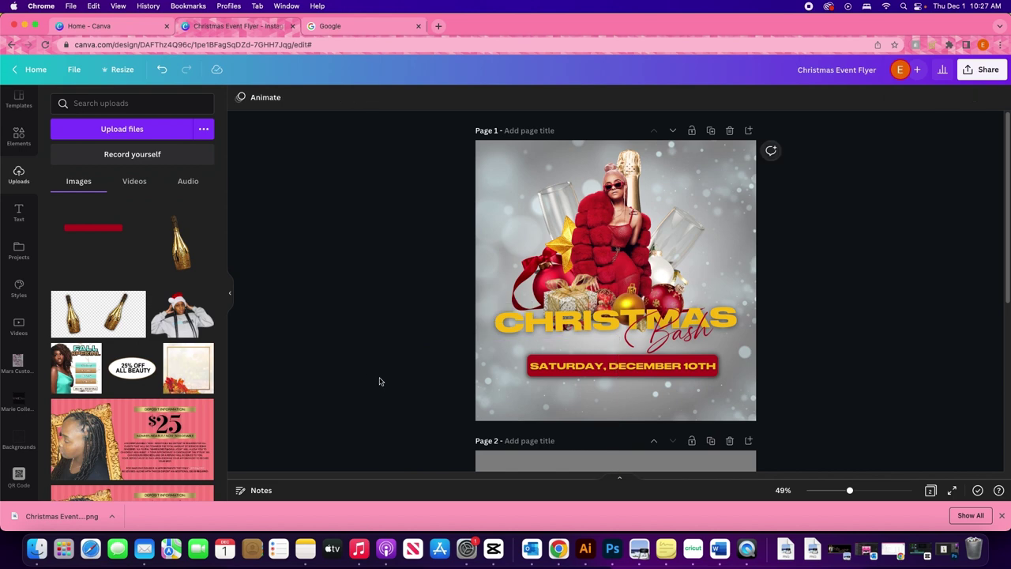
# Reduce the date text slightly to size 24.3 and fine-tune its position and alignment within the red bar.
pyautogui.click(601, 375)
pyautogui.moveTo(526, 361); pyautogui.dragTo(530, 361)
pyautogui.moveTo(603, 365); pyautogui.dragTo(599, 366)
pyautogui.click(849, 356)
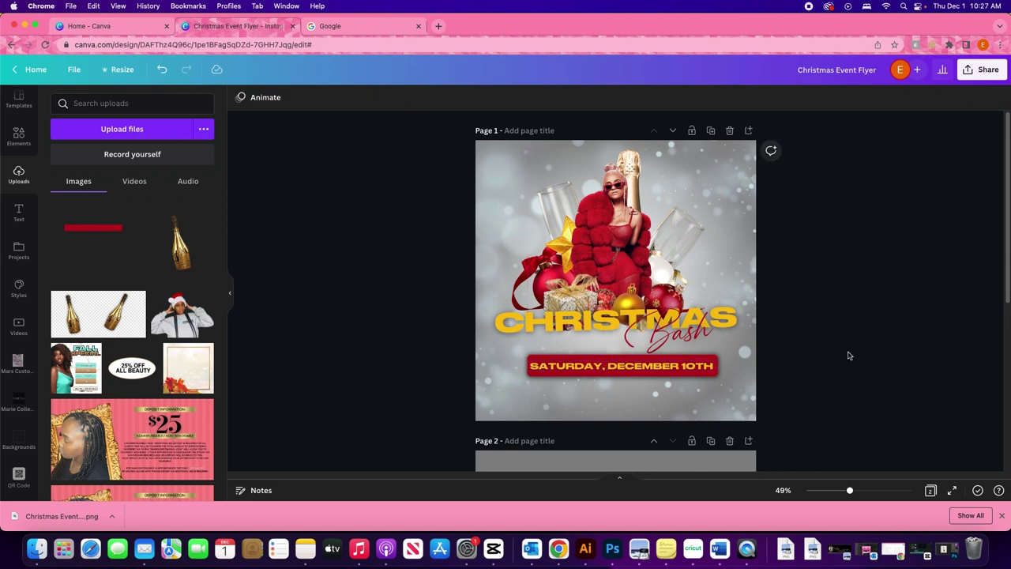
pyautogui.click(692, 370)
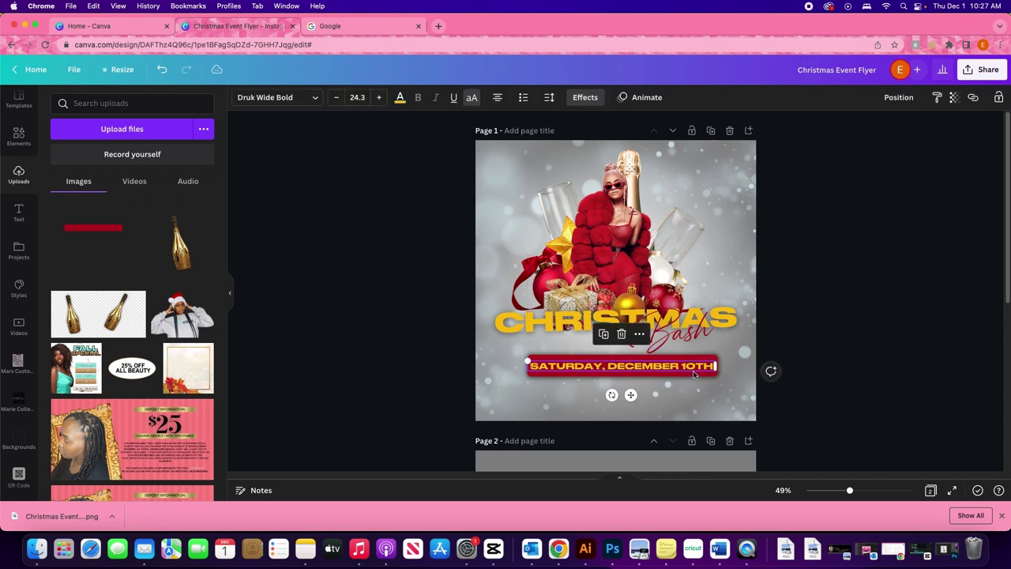
pyautogui.moveTo(611, 395); pyautogui.dragTo(625, 409)
pyautogui.click(594, 356)
pyautogui.click(852, 390)
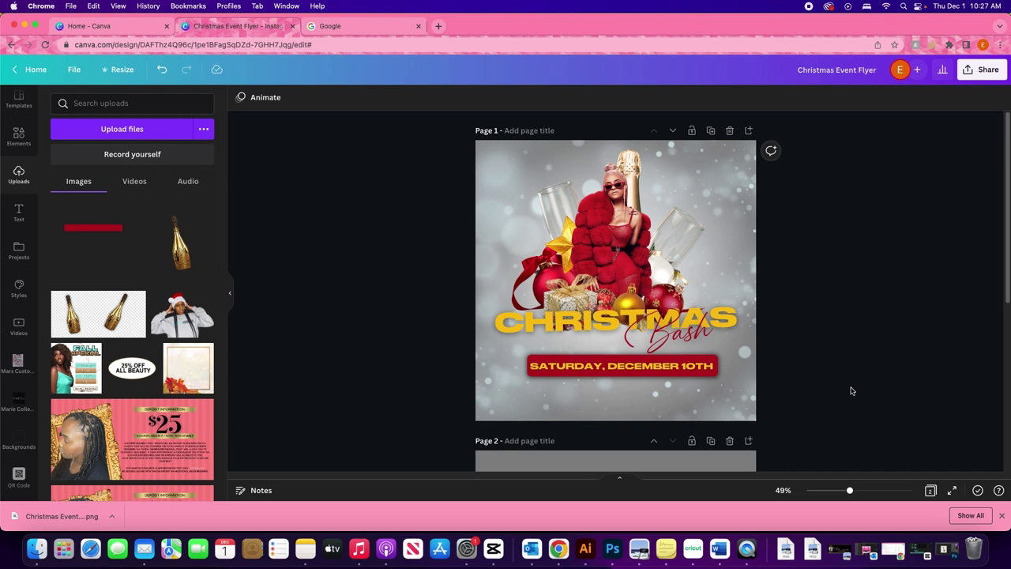
# Group the date text with the red bar, enlarge the group until the text is size 28, and center it below the title.
pyautogui.moveTo(804, 457); pyautogui.dragTo(517, 345)
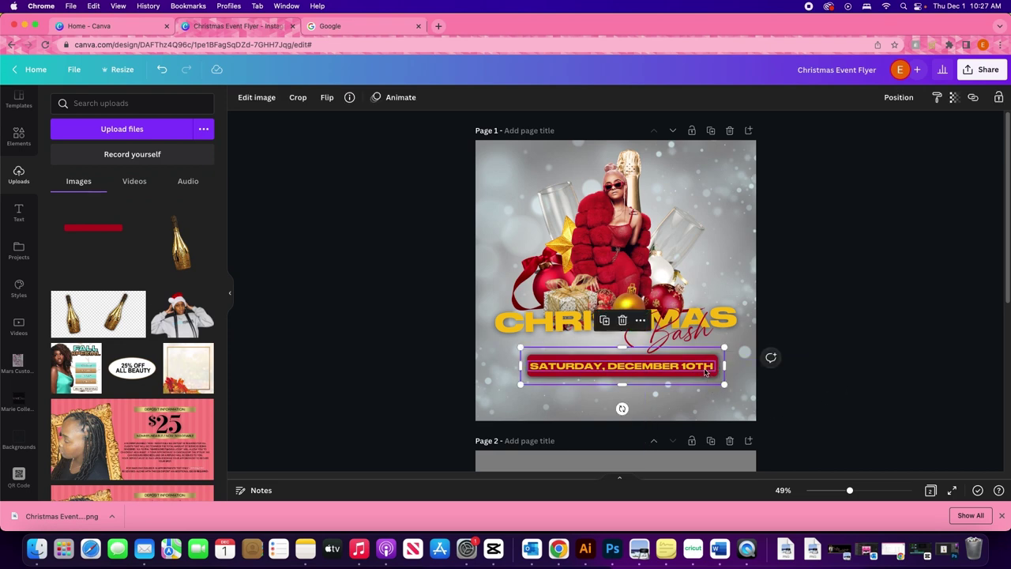
pyautogui.click(877, 99)
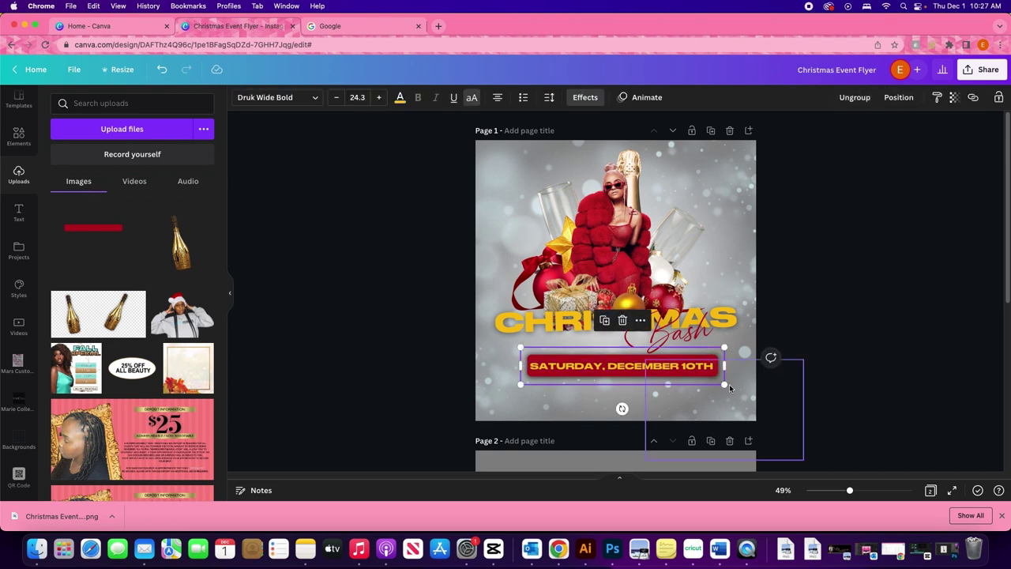
pyautogui.moveTo(726, 385); pyautogui.dragTo(674, 370)
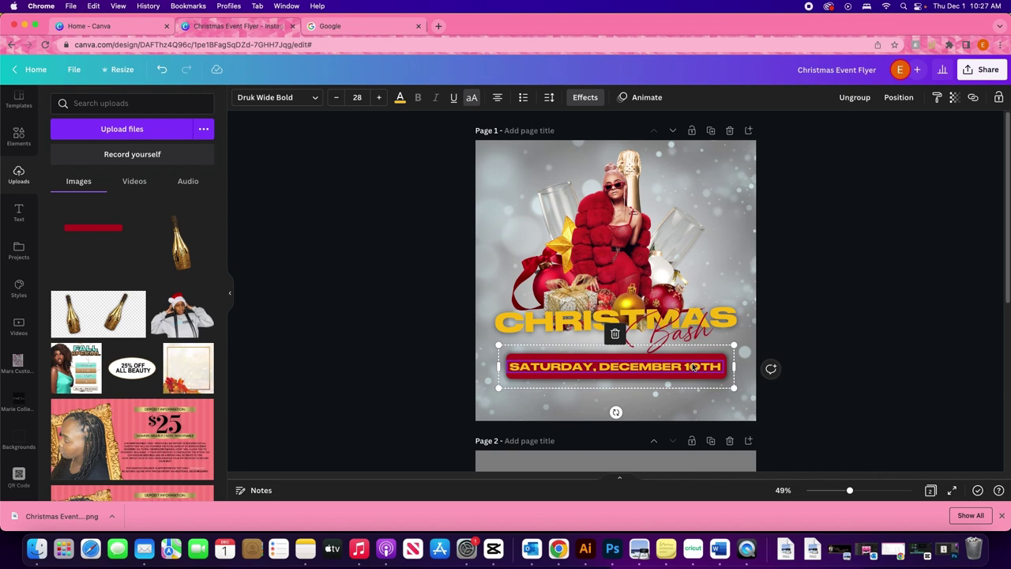
pyautogui.click(413, 374)
pyautogui.click(576, 374)
pyautogui.click(451, 367)
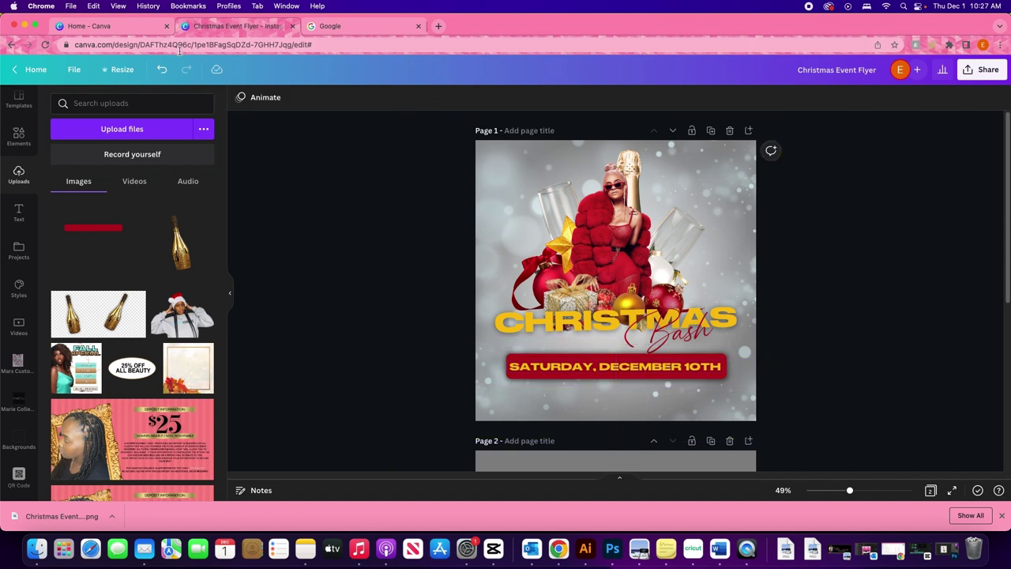
# Add a subheading below the date bar reading "Ladies free all night" in uppercase.
pyautogui.click(15, 207)
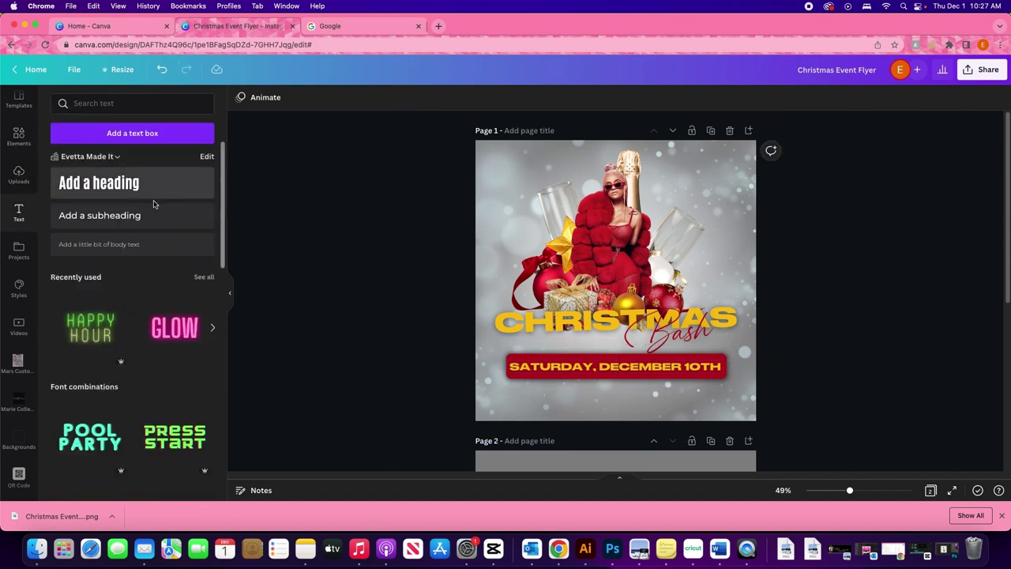
pyautogui.click(99, 215)
pyautogui.moveTo(632, 301); pyautogui.dragTo(543, 413)
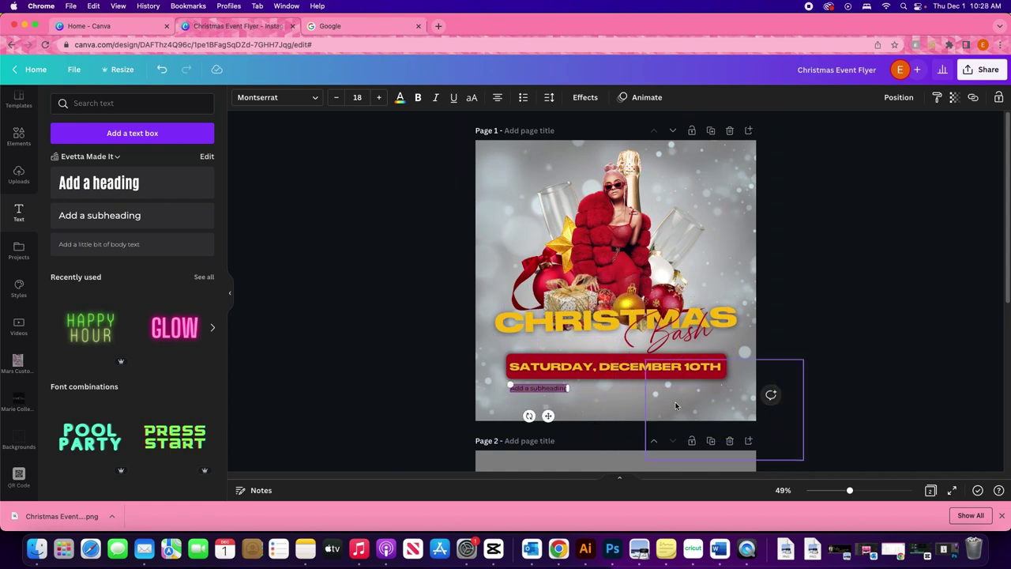
pyautogui.press('BackSpace')
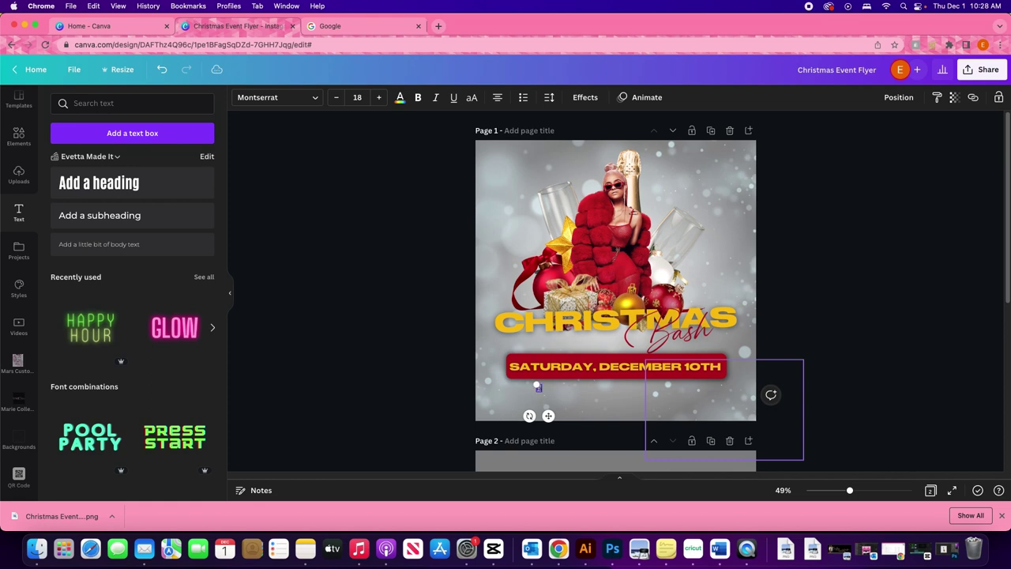
pyautogui.write('Ladies free a')
pyautogui.write('ll night')
pyautogui.click(472, 97)
# Enlarge the ladies-free line to size 20.3 beneath the date bar and extend it to read "LADIES FREE ALL NIGHT | $2 DRINKS".
pyautogui.moveTo(498, 387); pyautogui.dragTo(487, 392)
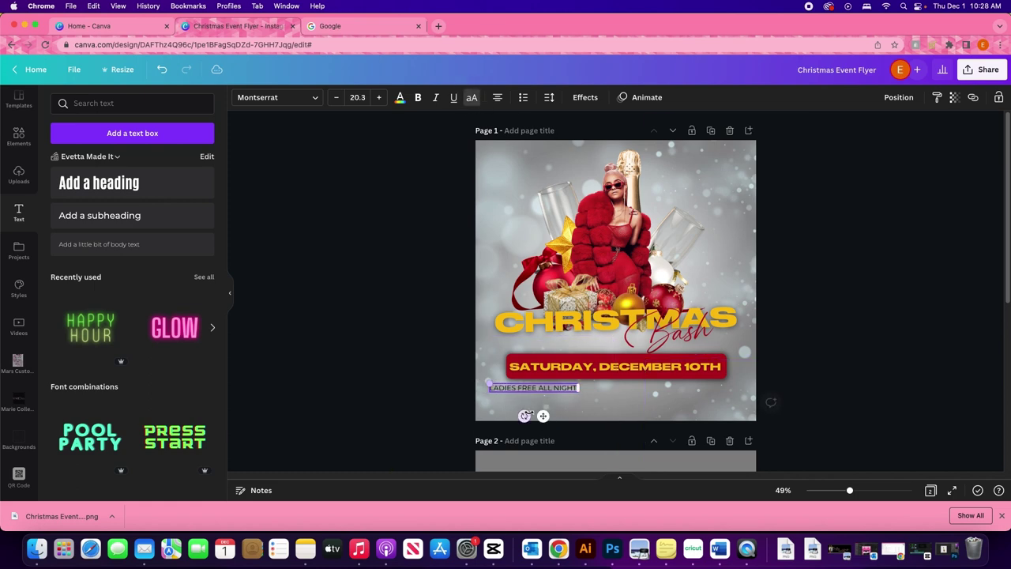
pyautogui.moveTo(543, 416); pyautogui.dragTo(559, 416)
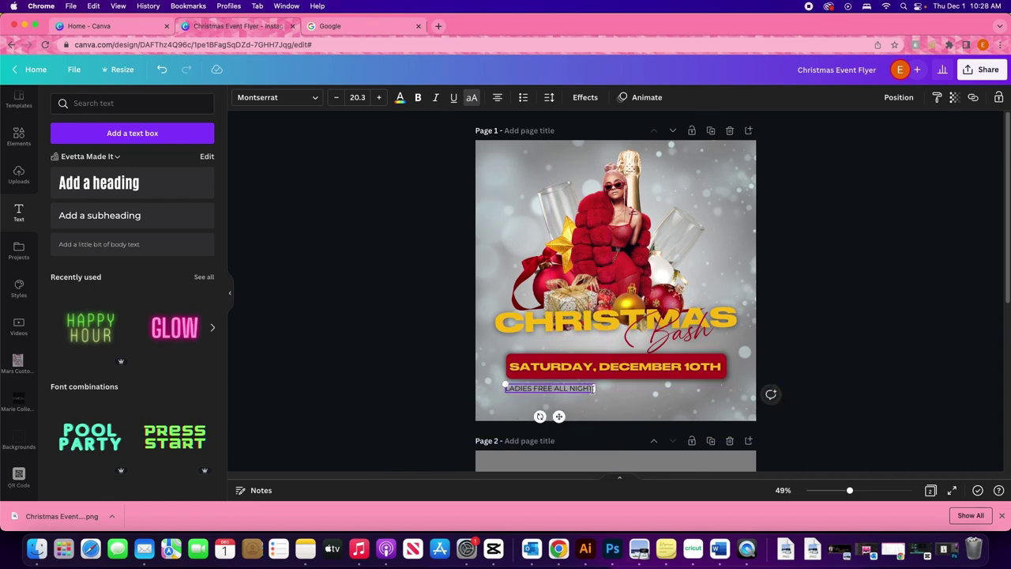
pyautogui.moveTo(594, 388); pyautogui.dragTo(598, 388)
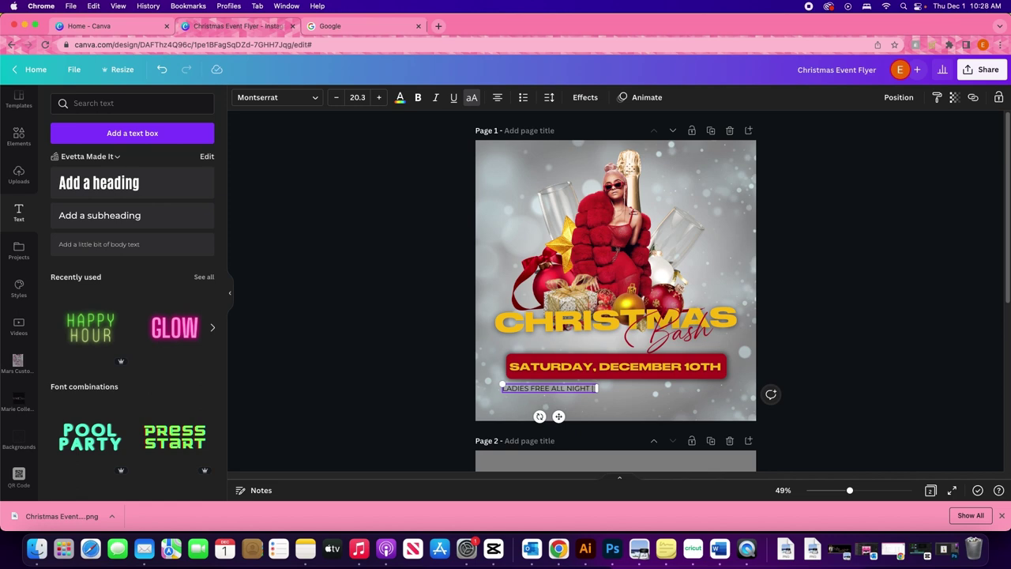
pyautogui.write('4')
pyautogui.press('BackSpace')
pyautogui.write('$2 DRINKS')
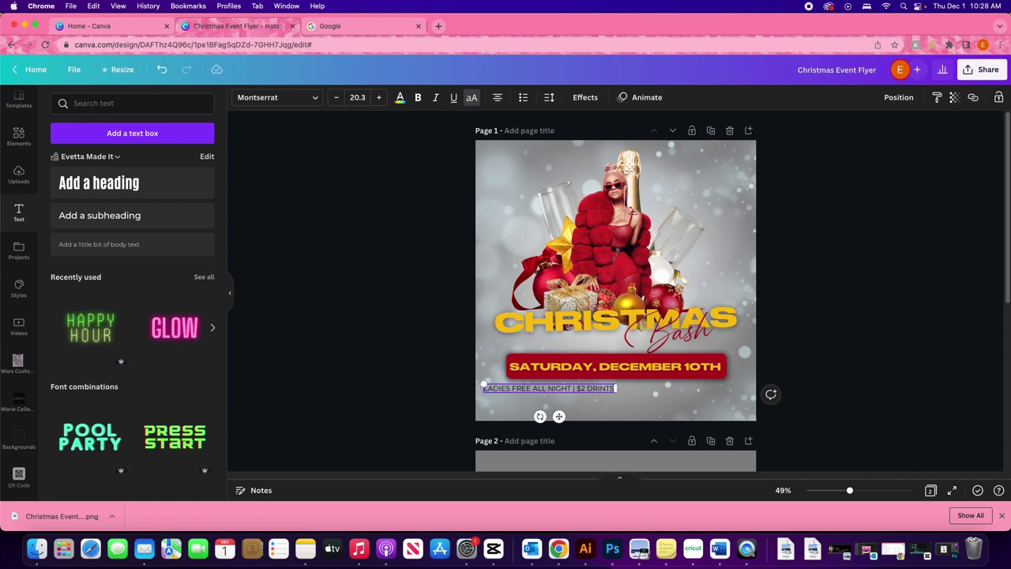
pyautogui.press('BackSpace')
pyautogui.press('BackSpace')
pyautogui.write('KS')
# Enlarge the drinks detail line to size 29.2 and center it horizontally on the page below the date bar.
pyautogui.moveTo(484, 384); pyautogui.dragTo(405, 379)
pyautogui.moveTo(520, 417); pyautogui.dragTo(624, 418)
pyautogui.moveTo(511, 383); pyautogui.dragTo(530, 388)
pyautogui.click(899, 97)
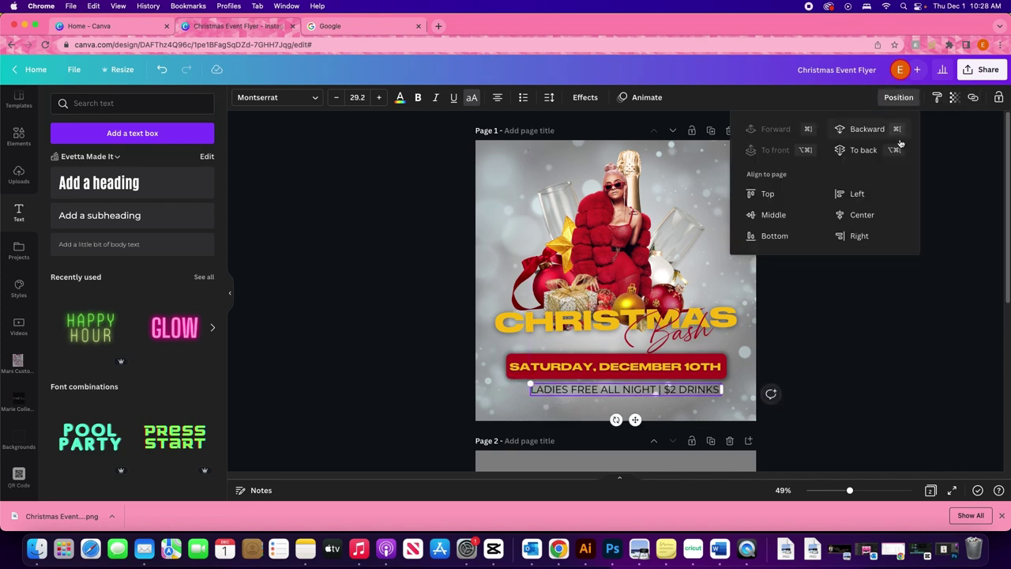
pyautogui.click(863, 214)
pyautogui.click(893, 361)
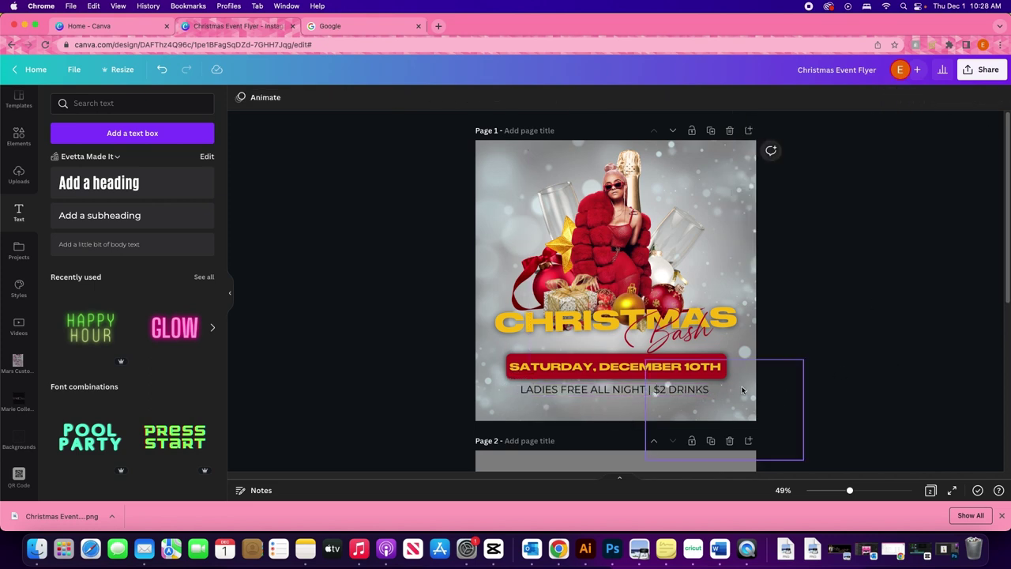
# Change the color of the detail line below the date bar to white.
pyautogui.click(632, 389)
pyautogui.click(399, 97)
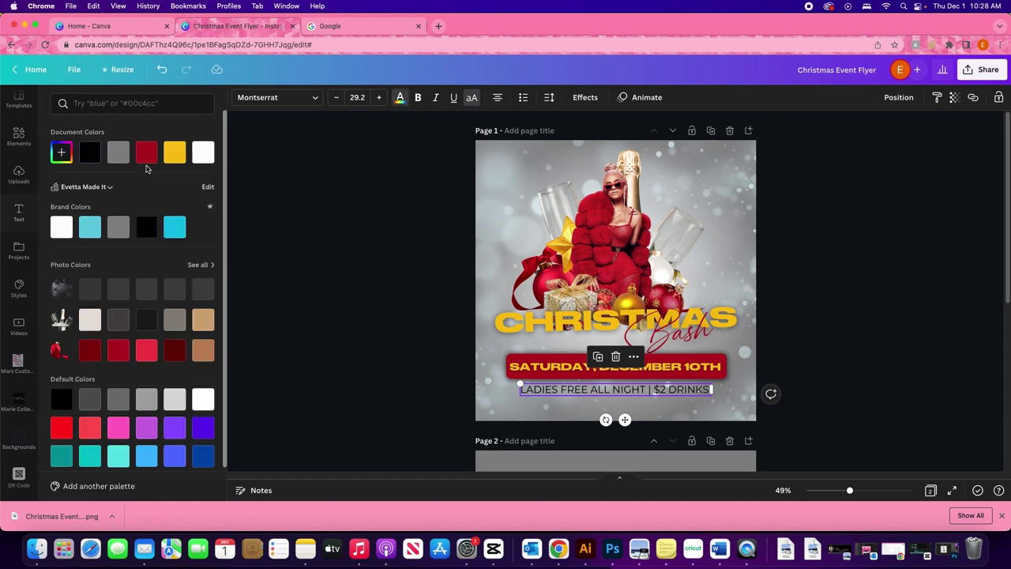
pyautogui.click(63, 228)
pyautogui.click(310, 243)
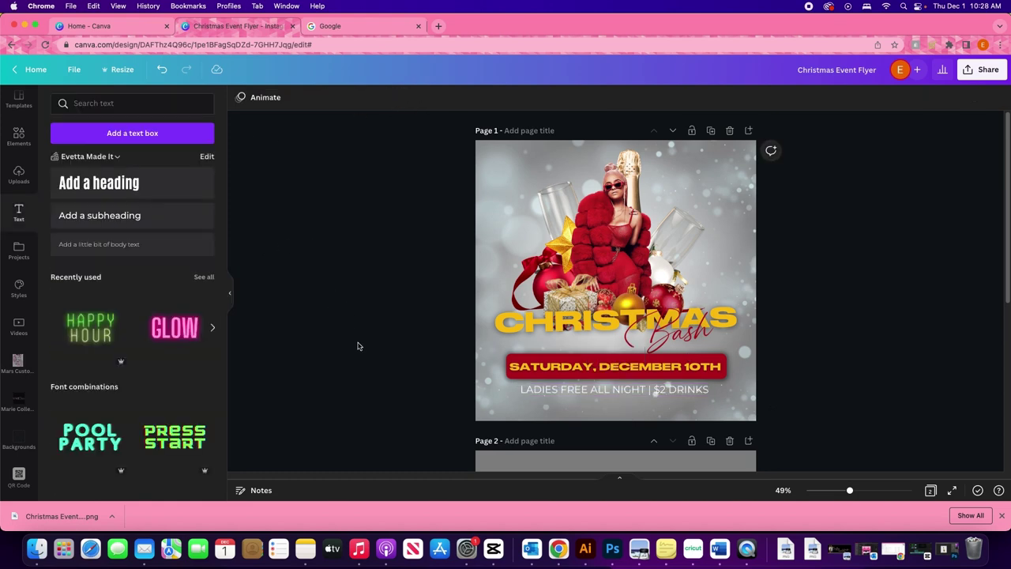
# Apply the Lift effect with intensity 50 to the white detail line.
pyautogui.click(608, 389)
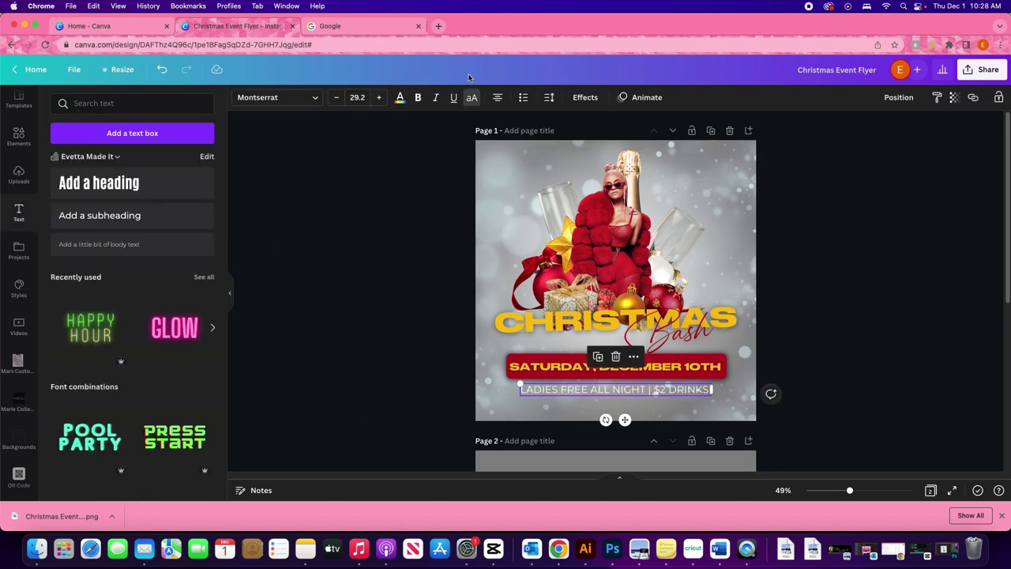
pyautogui.click(596, 101)
pyautogui.click(204, 178)
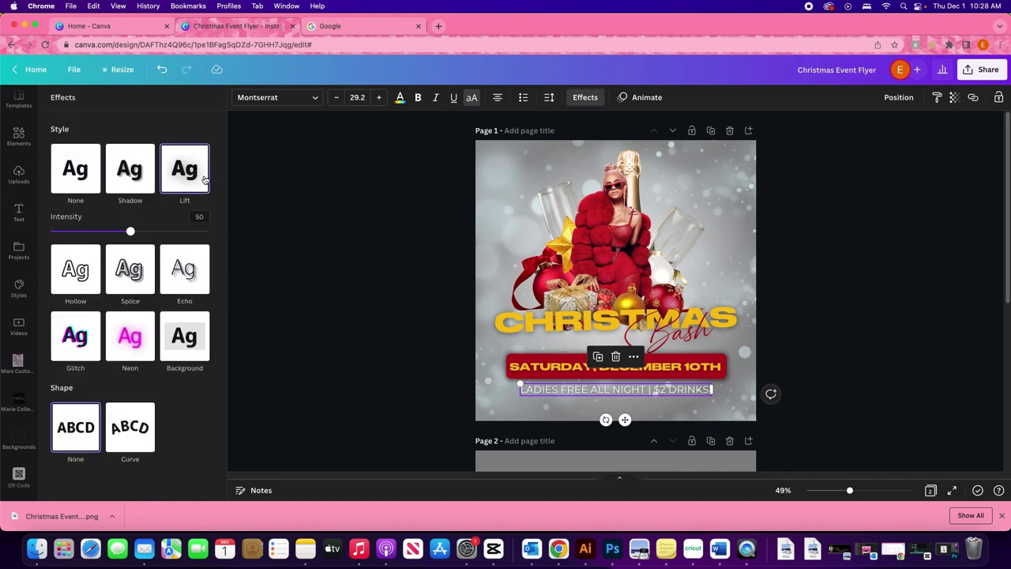
pyautogui.click(348, 269)
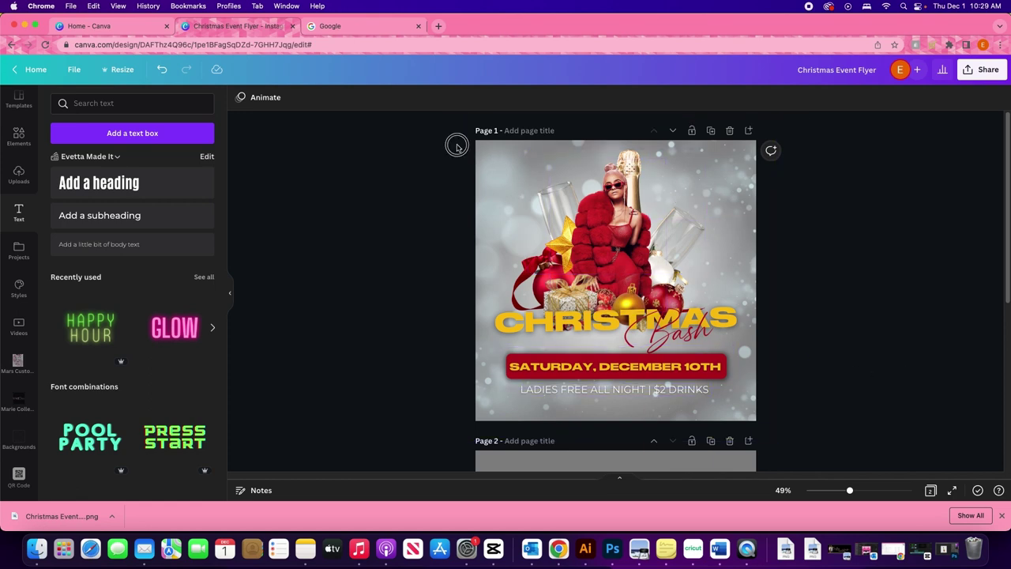
# Lock the sparkle overlay in the flyer's upper-right corner and move the central graphics and title down to free space above them.
pyautogui.moveTo(456, 147); pyautogui.dragTo(526, 232)
pyautogui.click(699, 167)
pyautogui.click(998, 97)
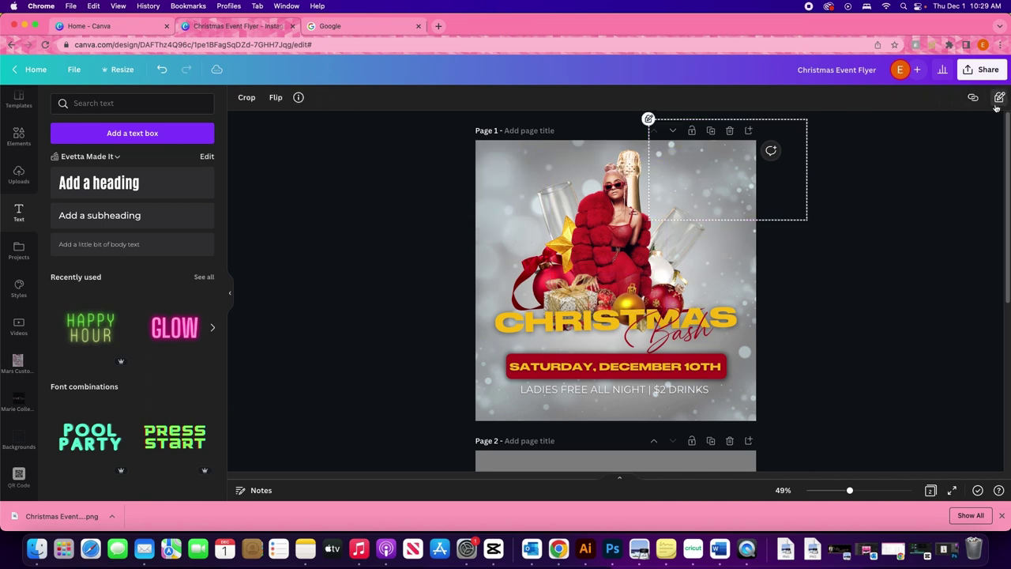
pyautogui.moveTo(479, 173); pyautogui.dragTo(480, 175)
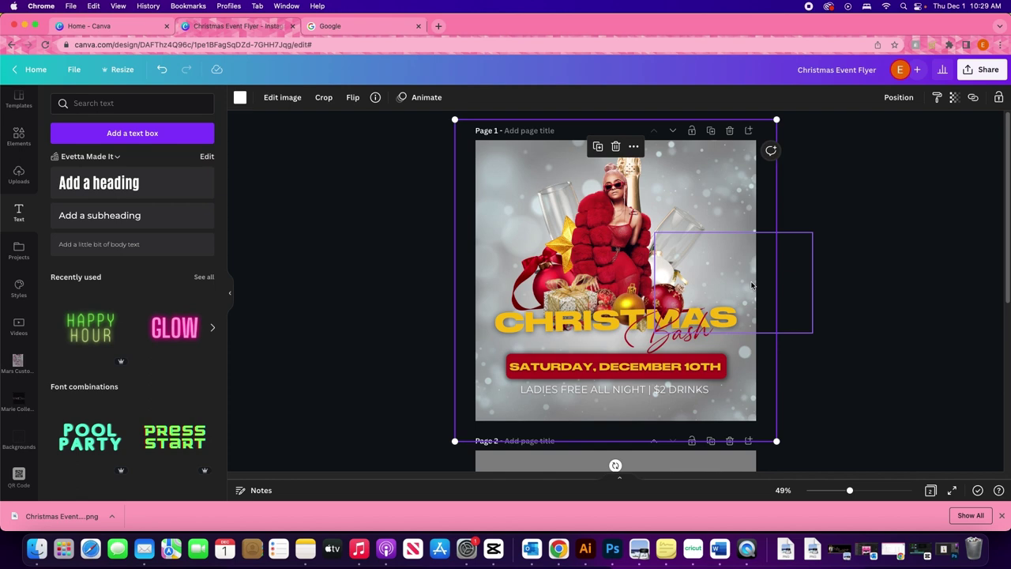
pyautogui.moveTo(494, 164); pyautogui.dragTo(710, 324)
pyautogui.moveTo(711, 325); pyautogui.dragTo(757, 225)
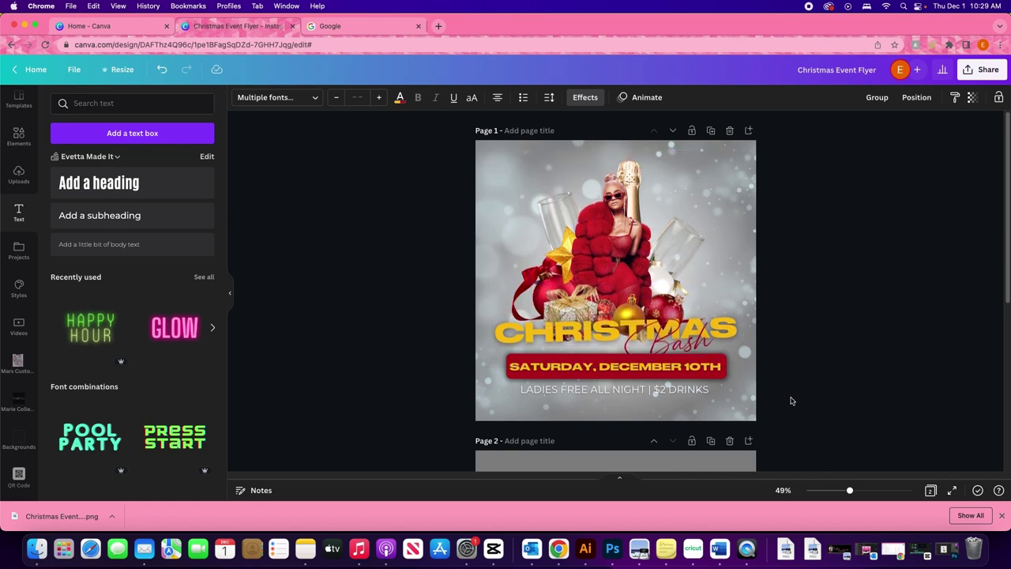
pyautogui.click(820, 314)
# Duplicate the detail line and place the copy at the top of the flyer, above the woman and bottle.
pyautogui.click(615, 389)
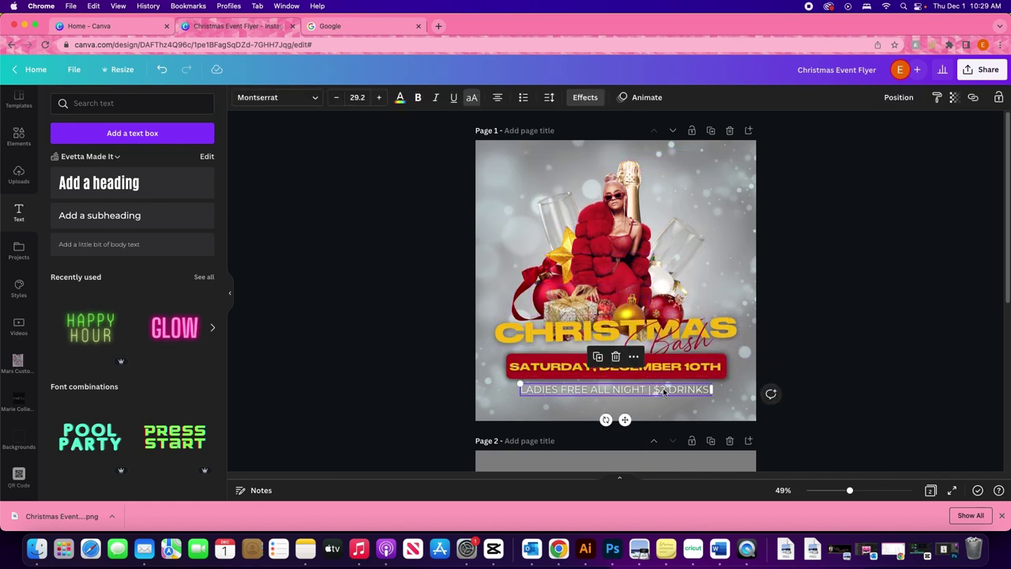
pyautogui.click(605, 358)
pyautogui.moveTo(616, 389); pyautogui.dragTo(620, 181)
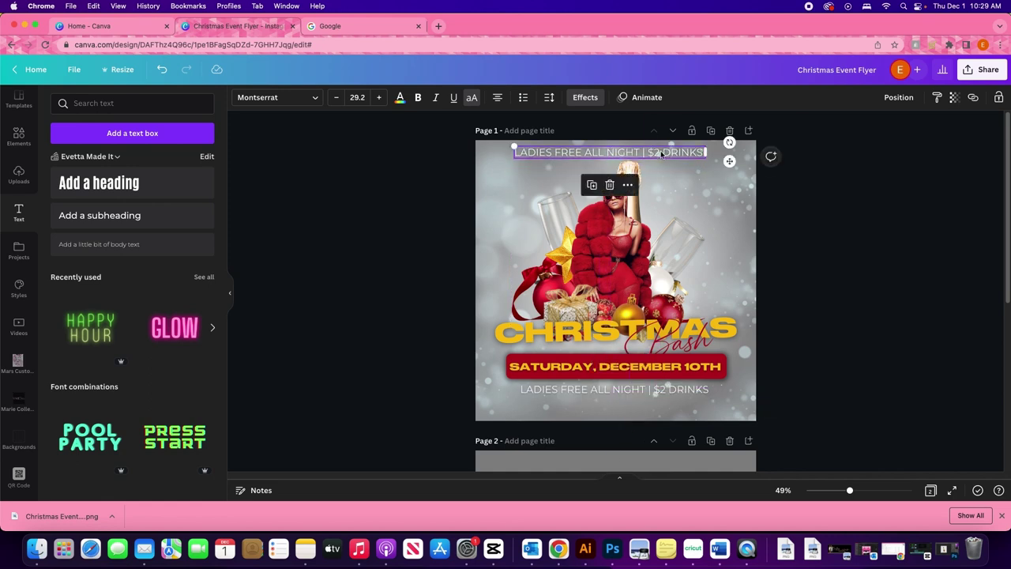
# Replace the copied text at the flyer's top with "YOUR NAME PRESENTS" and center it horizontally on the page.
pyautogui.doubleClick(680, 152)
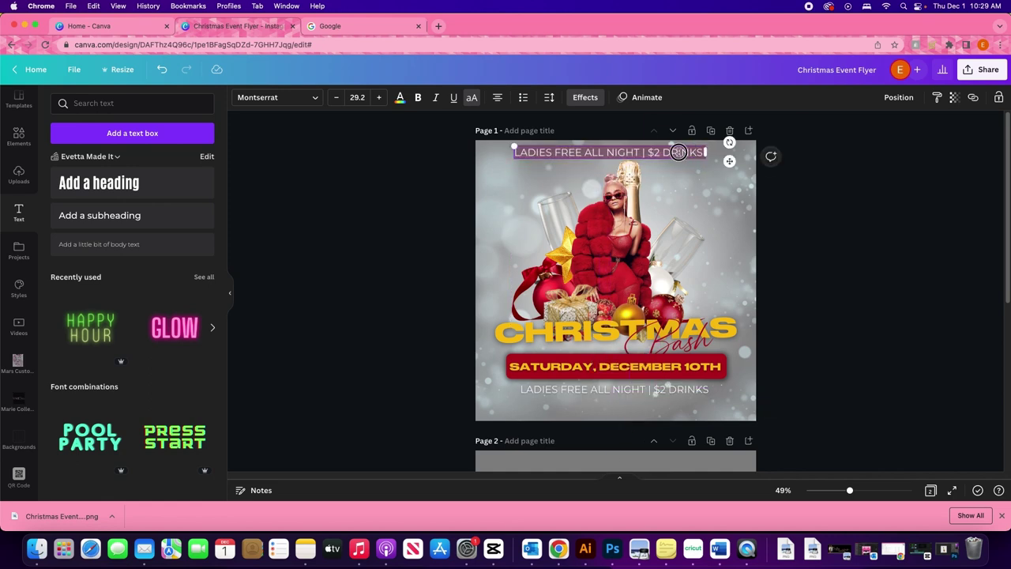
pyautogui.write('YOUR BU')
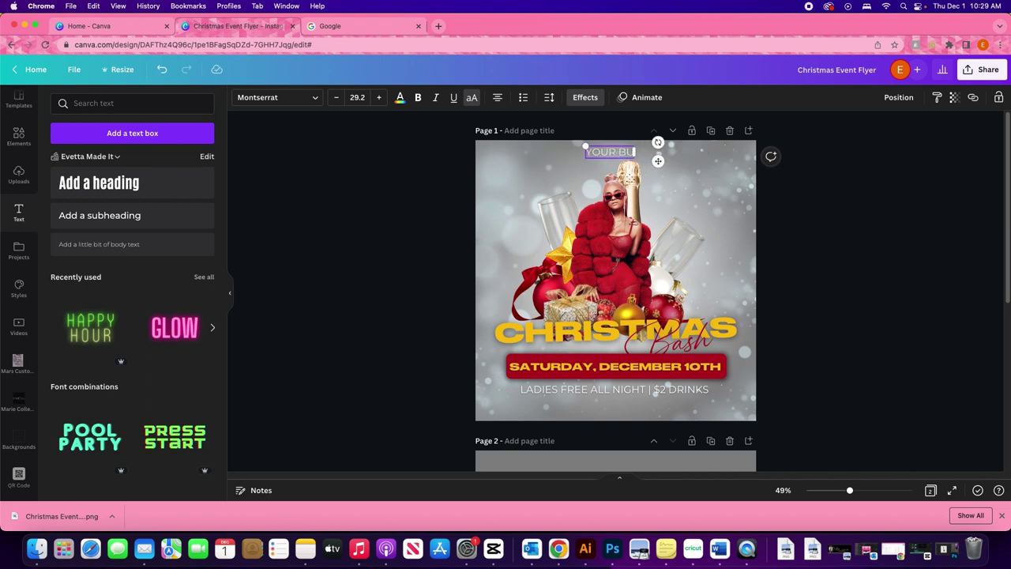
pyautogui.write('S')
pyautogui.press('BackSpace')
pyautogui.press('BackSpace')
pyautogui.press('BackSpace')
pyautogui.press('BackSpace')
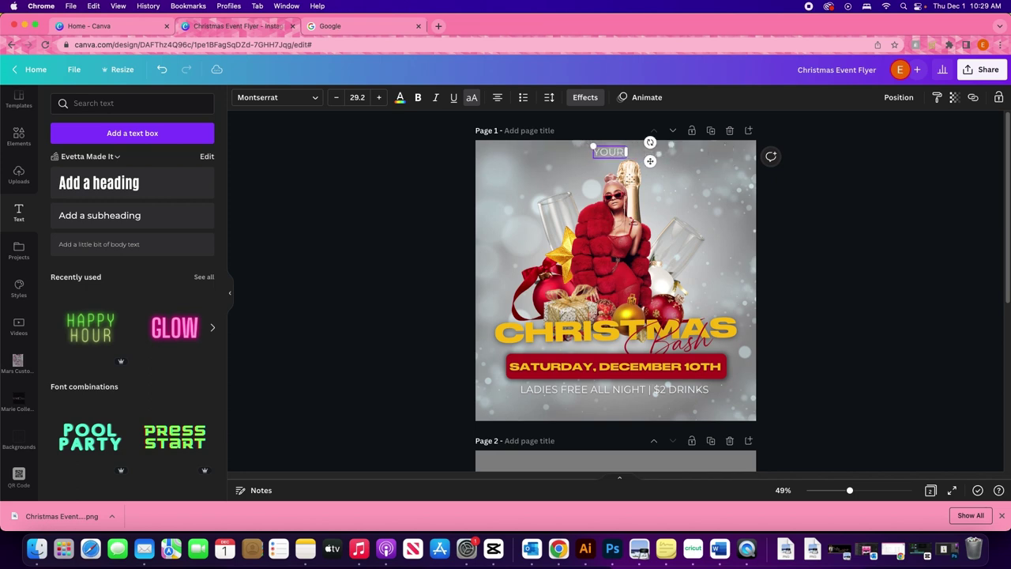
pyautogui.write('NAME')
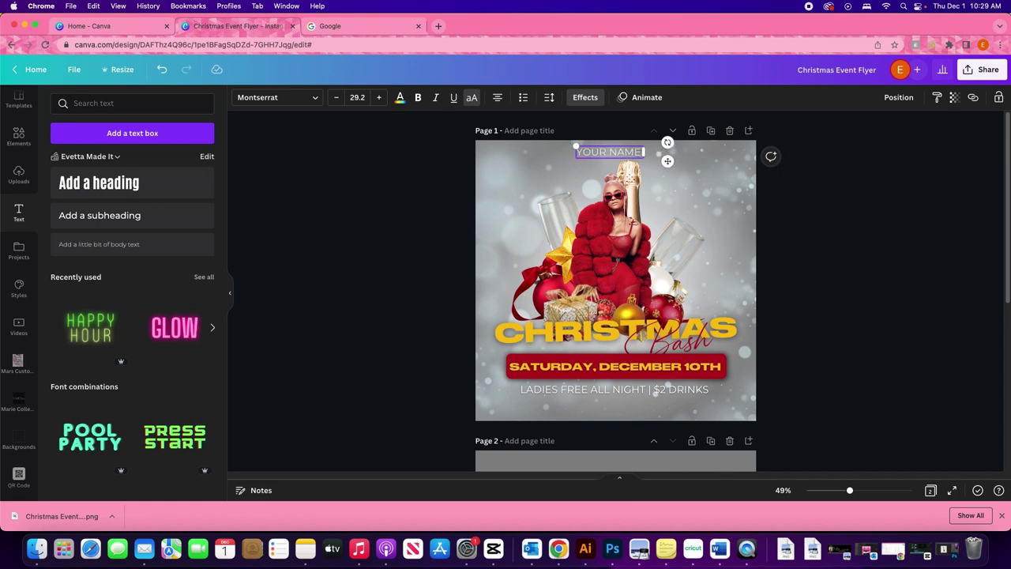
pyautogui.write(' PRESENTS')
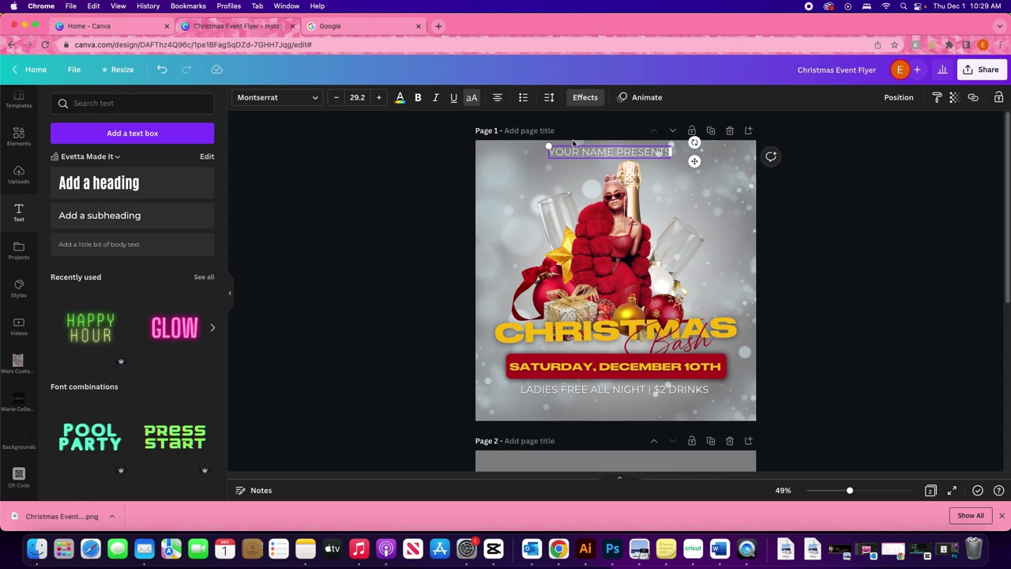
pyautogui.click(898, 97)
pyautogui.click(861, 193)
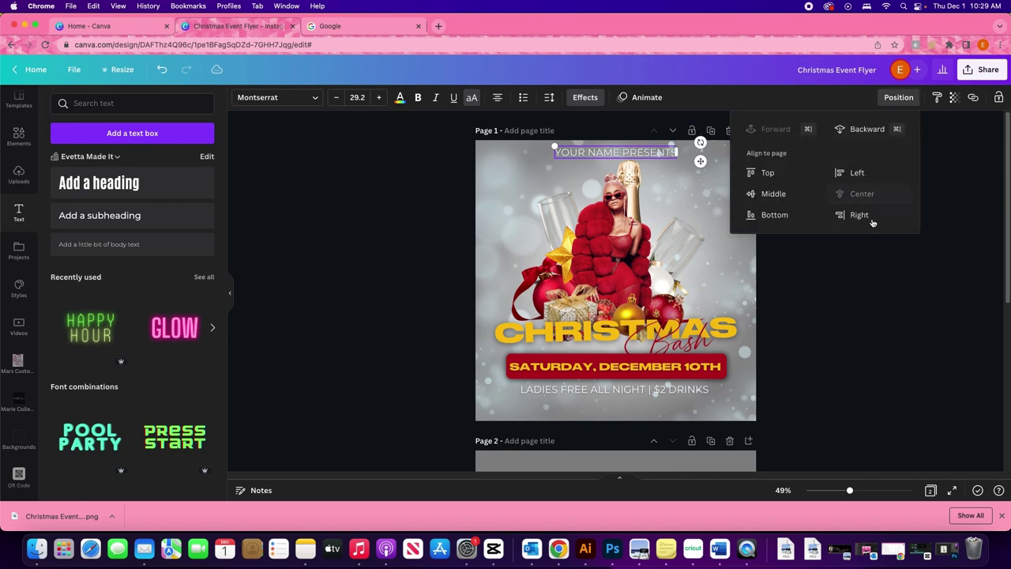
pyautogui.click(872, 261)
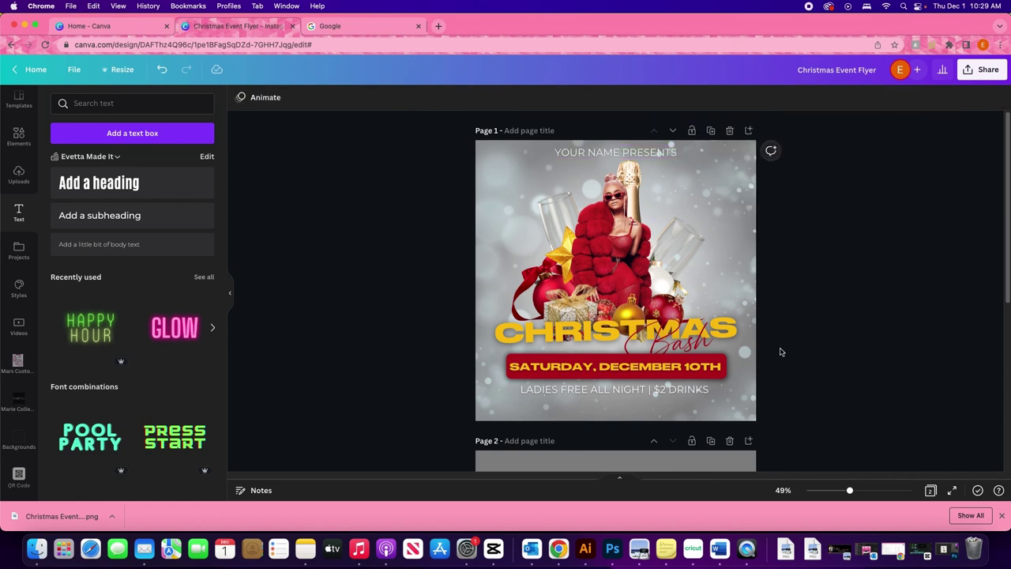
# Insert "BUSINESS" into the top line so that it reads "YOUR BUSINESS NAME PRESENTS".
pyautogui.click(591, 153)
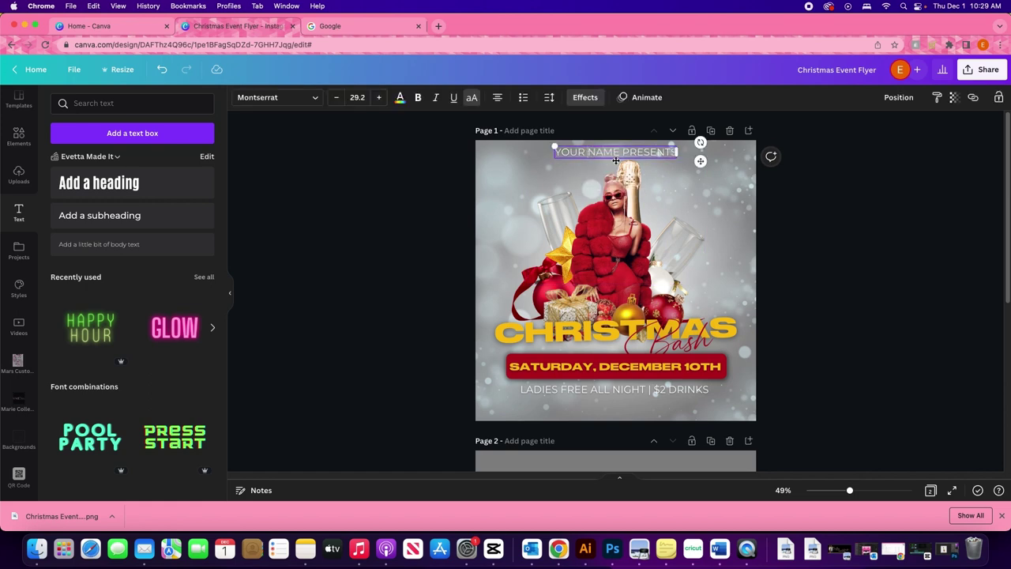
pyautogui.write('BUSNI')
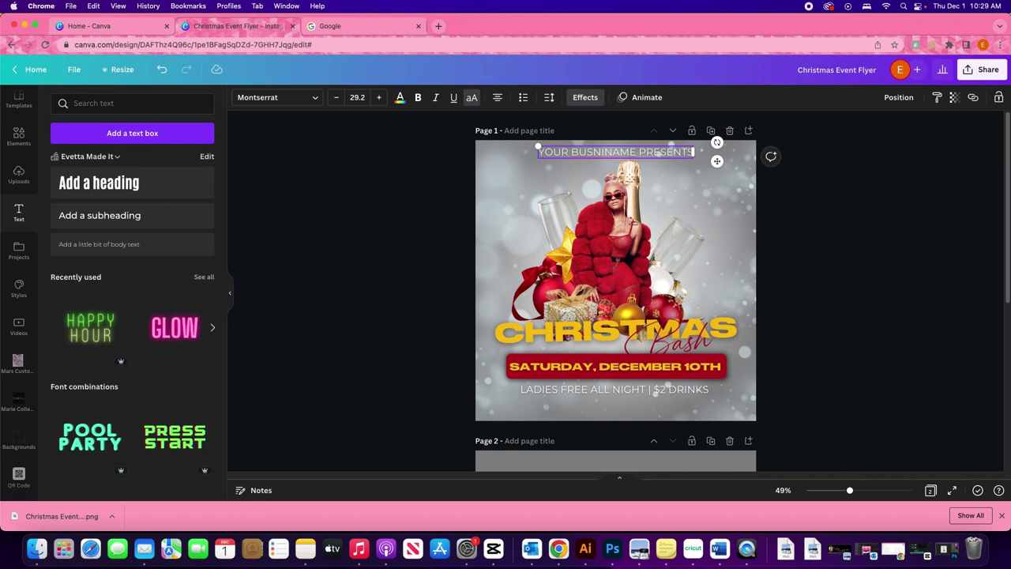
pyautogui.press('BackSpace')
pyautogui.press('BackSpace')
pyautogui.write('INESS')
pyautogui.click(831, 254)
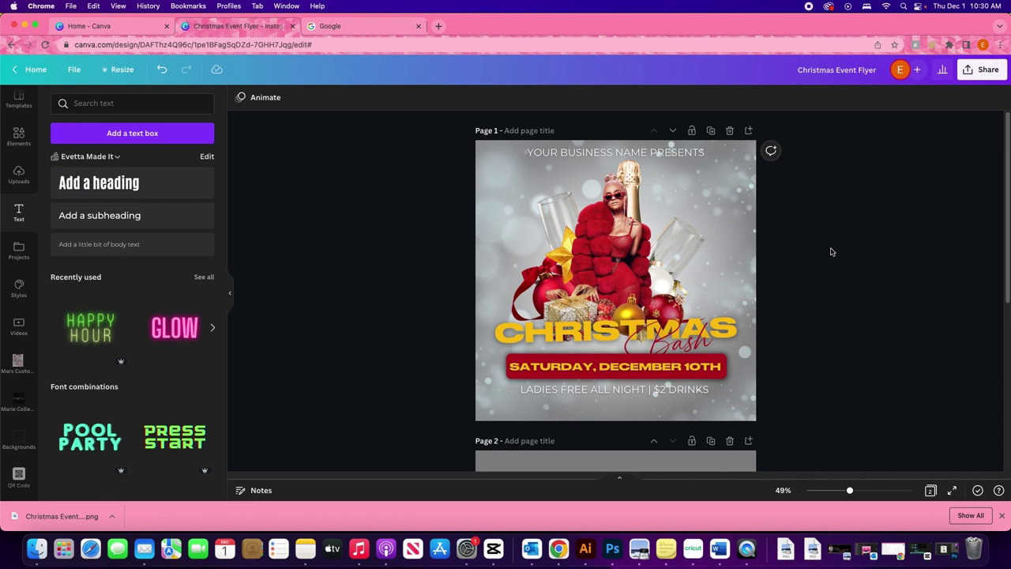
# Reduce the presenter line at the top of the flyer to size 21.2.
pyautogui.click(635, 153)
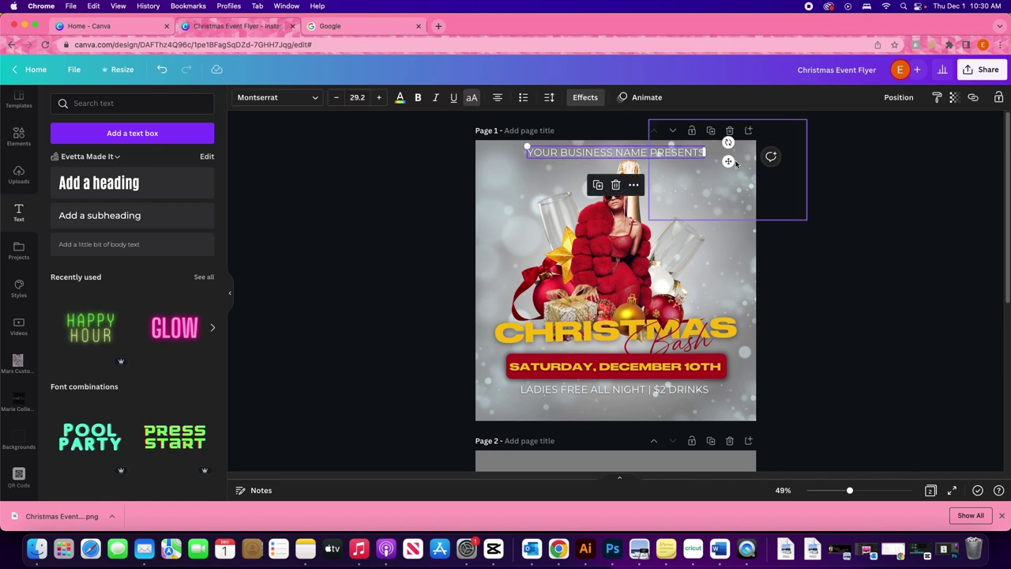
pyautogui.click(368, 102)
pyautogui.click(338, 98)
pyautogui.click(338, 98)
pyautogui.click(338, 98)
pyautogui.click(338, 98)
pyautogui.click(338, 98)
pyautogui.click(338, 98)
pyautogui.click(338, 98)
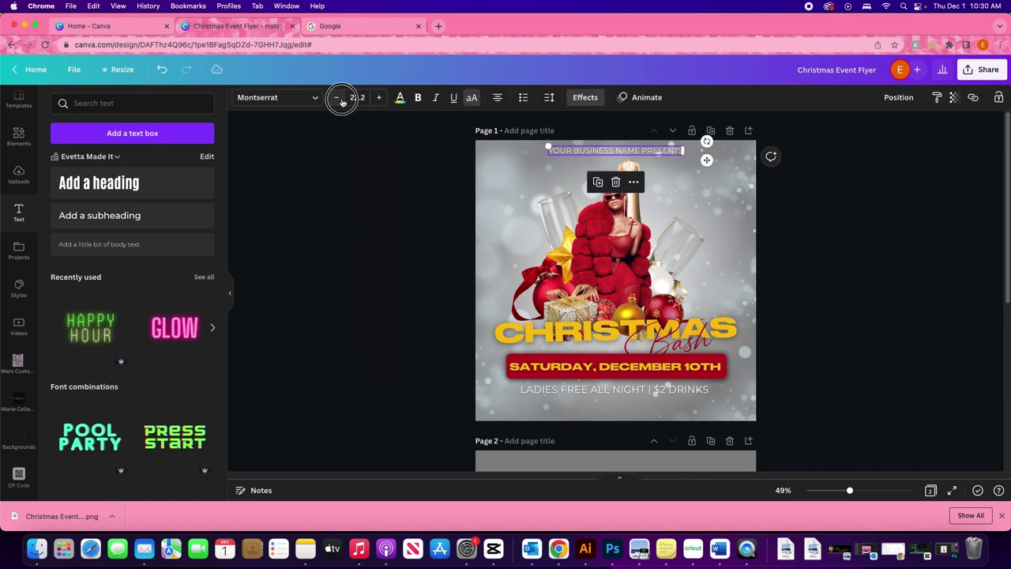
pyautogui.click(341, 101)
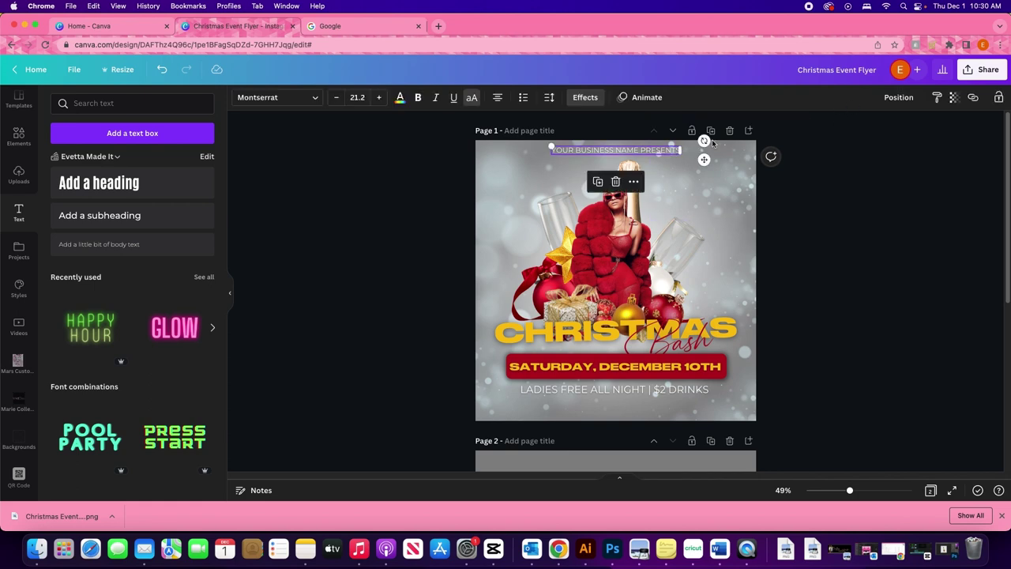
pyautogui.click(898, 97)
pyautogui.click(882, 248)
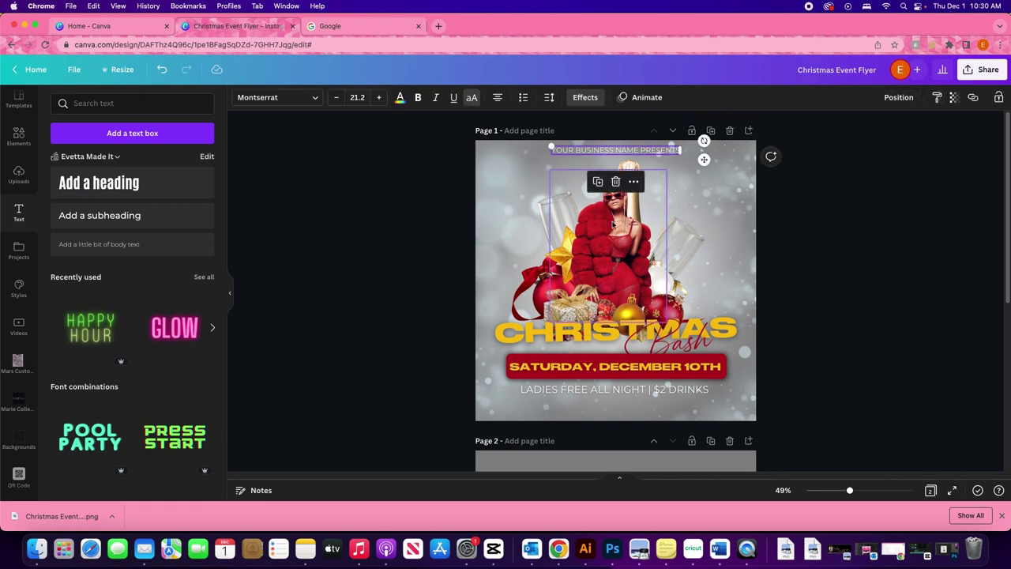
# Move the central graphics and title up slightly, then shrink the date bar group to text size 24.6 and place it slightly lower.
pyautogui.moveTo(517, 191); pyautogui.dragTo(718, 331)
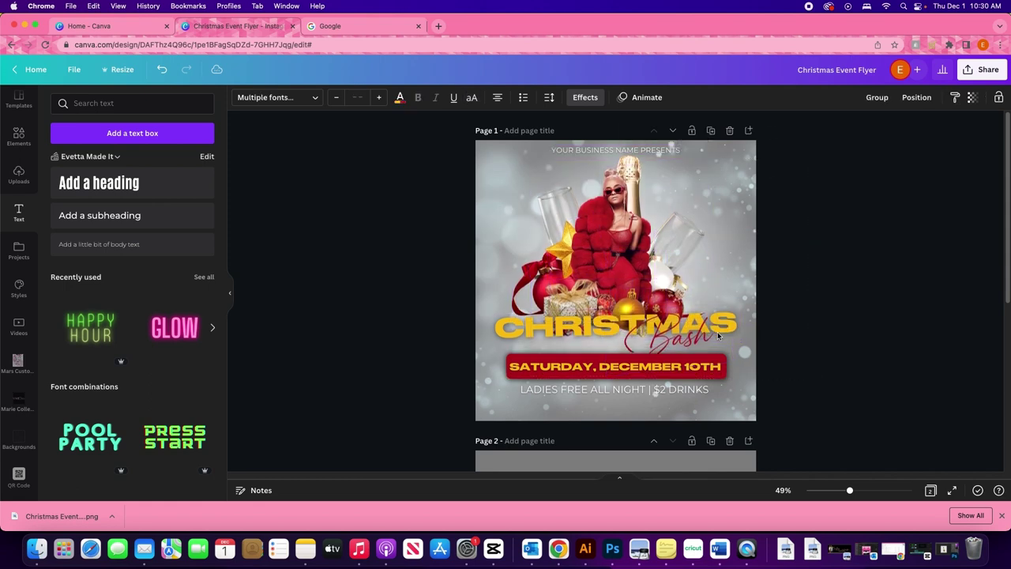
pyautogui.click(909, 302)
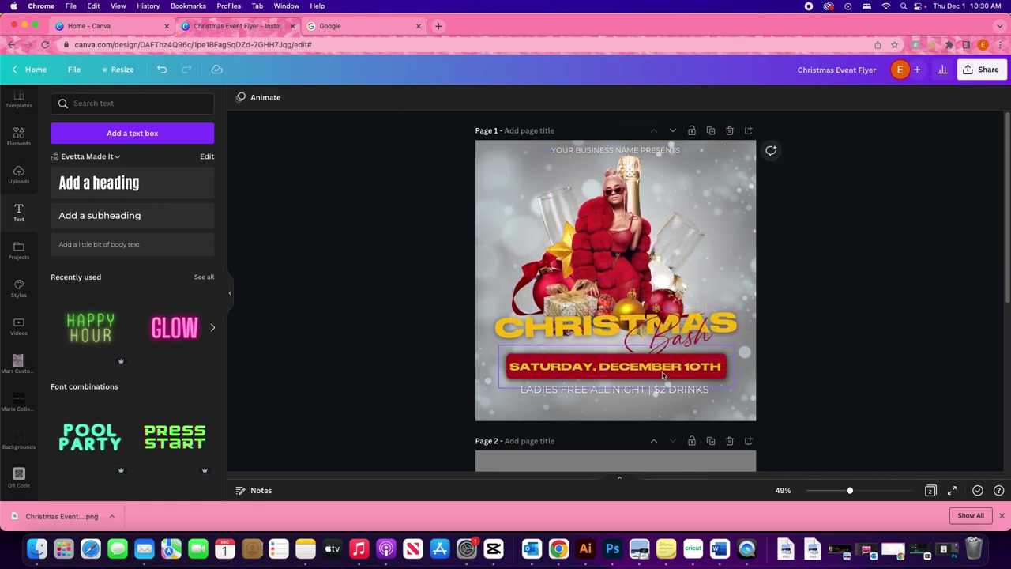
pyautogui.click(724, 364)
pyautogui.moveTo(739, 343); pyautogui.dragTo(683, 379)
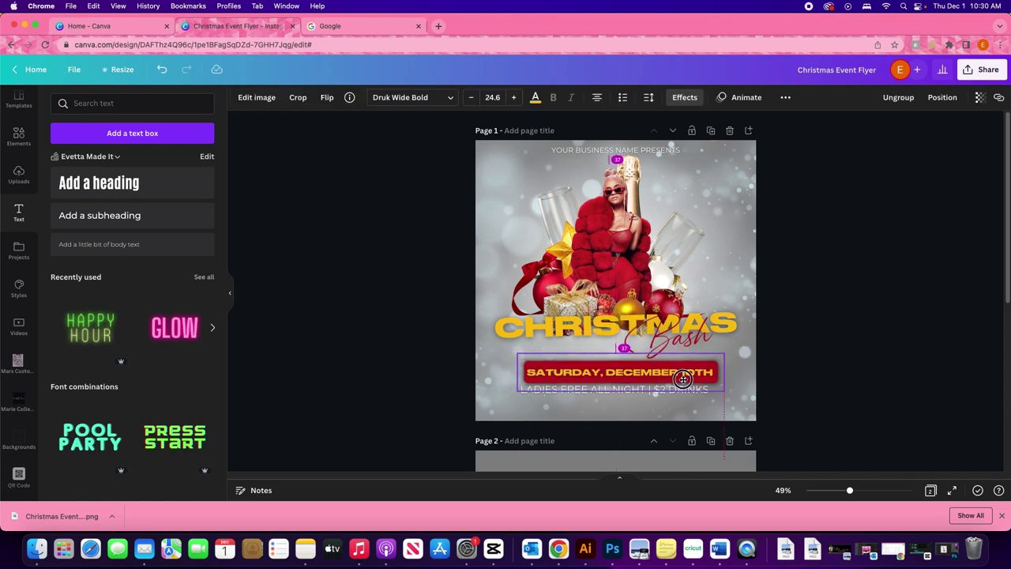
pyautogui.click(929, 356)
# Reduce the "LADIES FREE ALL NIGHT | $2 DRINKS" line to size 27 and center it slightly lower beneath the date bar.
pyautogui.doubleClick(668, 390)
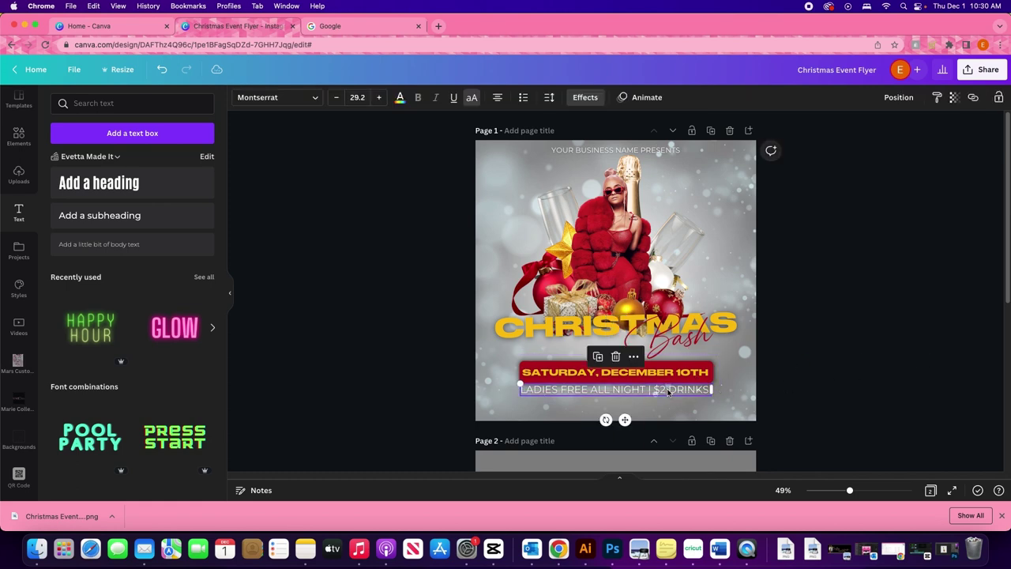
pyautogui.press('Escape')
pyautogui.moveTo(515, 388); pyautogui.dragTo(531, 391)
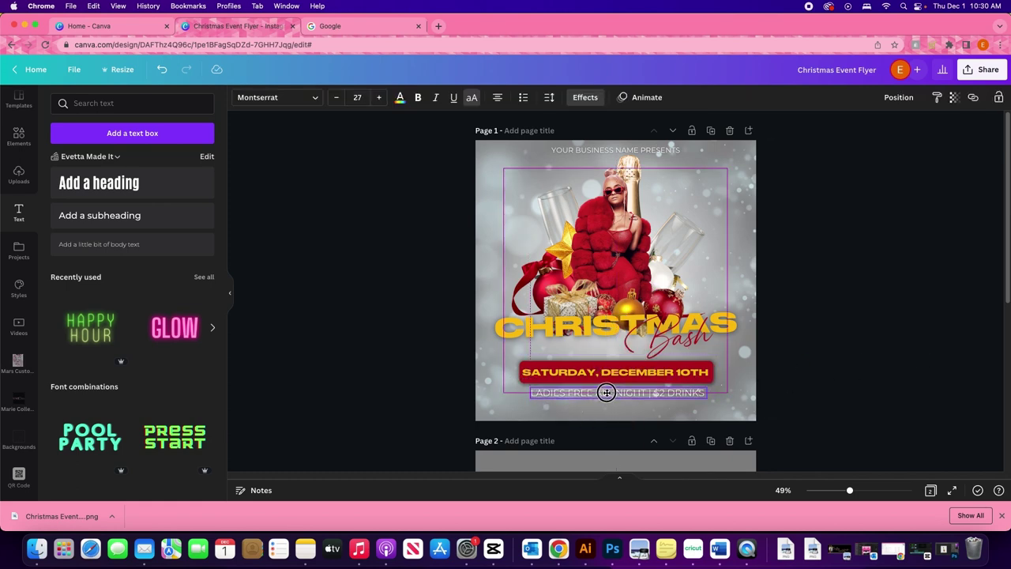
pyautogui.moveTo(605, 392); pyautogui.dragTo(603, 391)
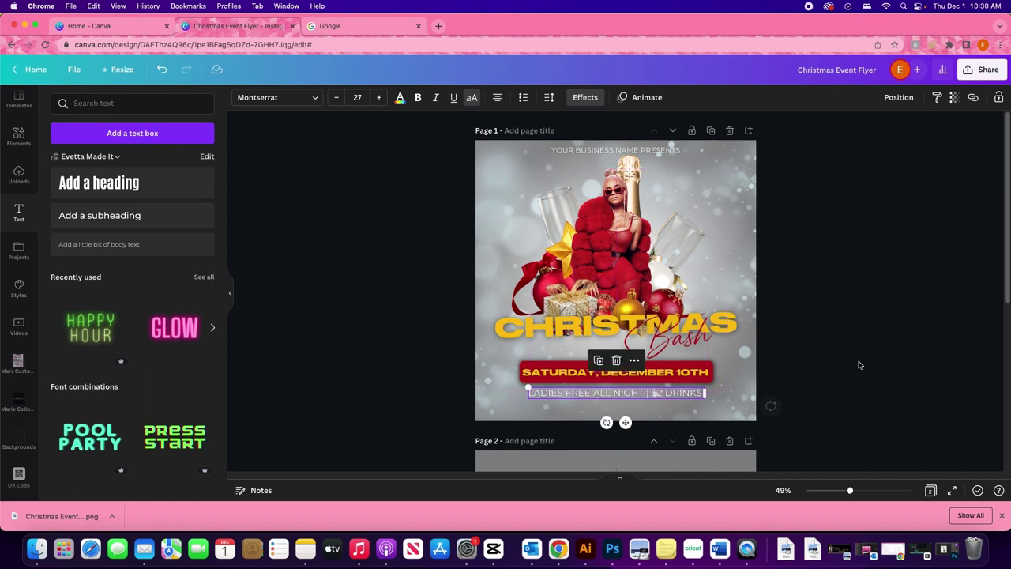
pyautogui.click(859, 365)
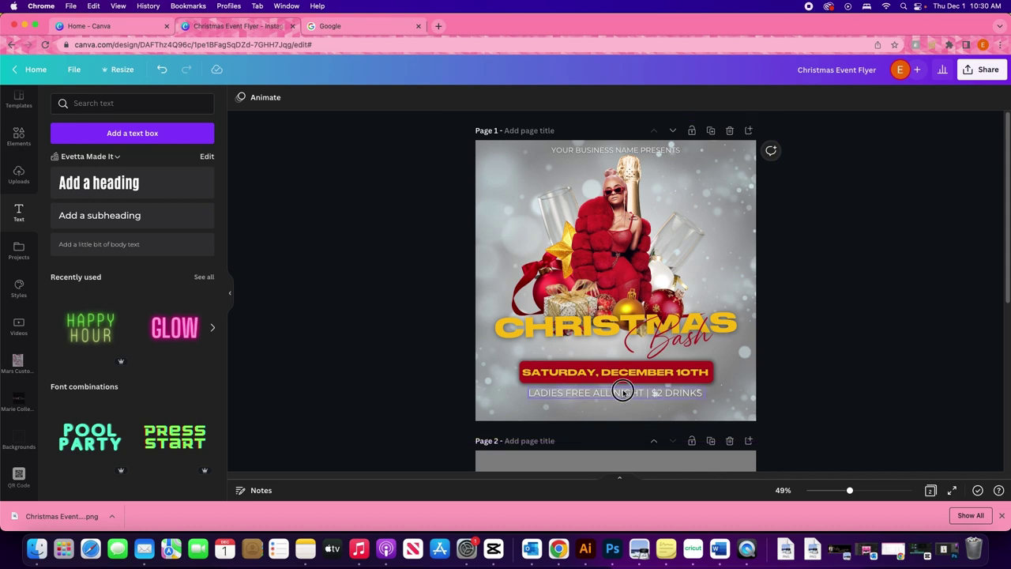
# Duplicate the ladies-free line just beneath itself and replace the copy's text with "123 CLUB LOCATION |" followed by the contact phone number.
pyautogui.moveTo(624, 394); pyautogui.dragTo(632, 413)
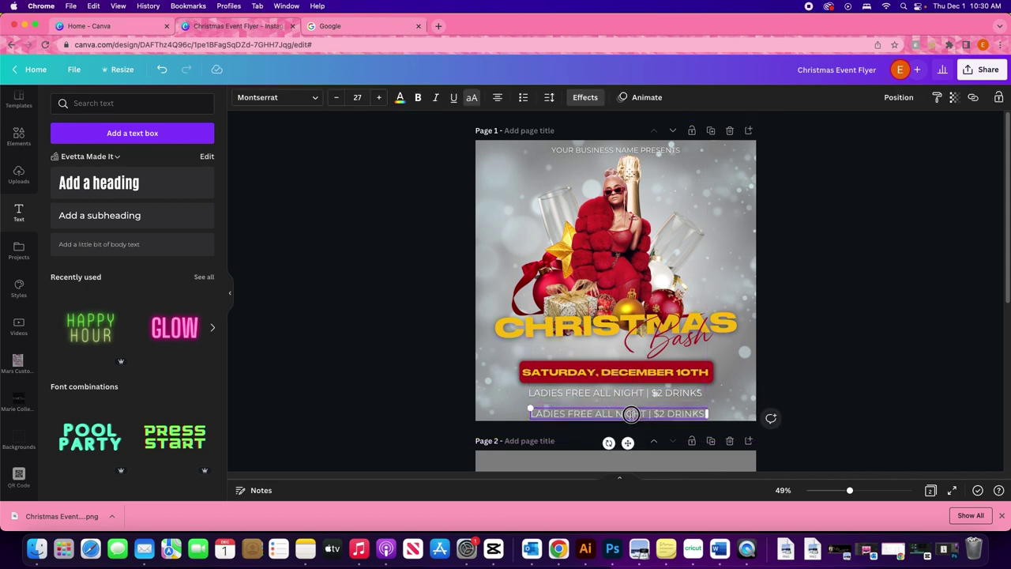
pyautogui.rightClick(699, 412)
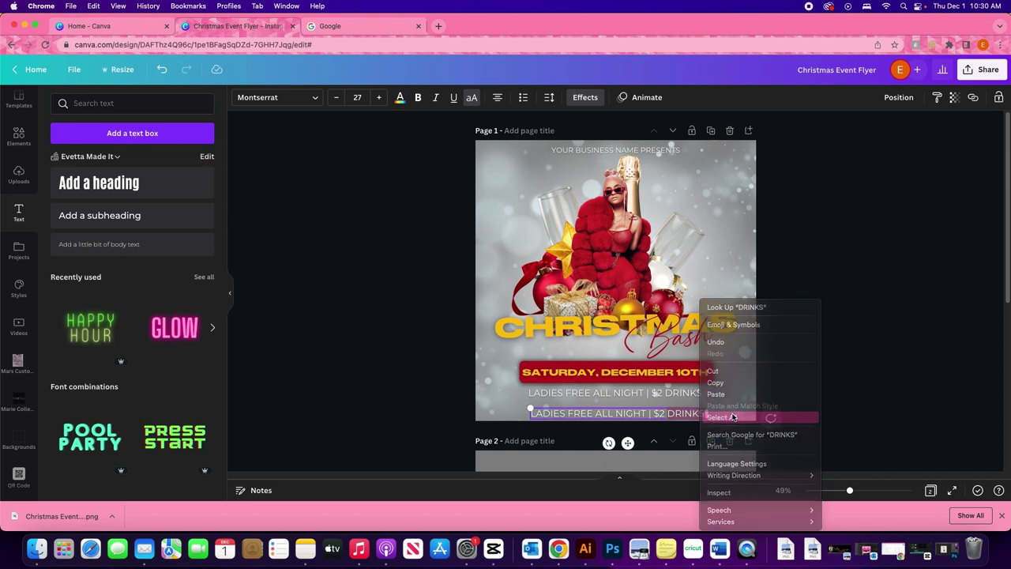
pyautogui.click(736, 416)
pyautogui.write('123')
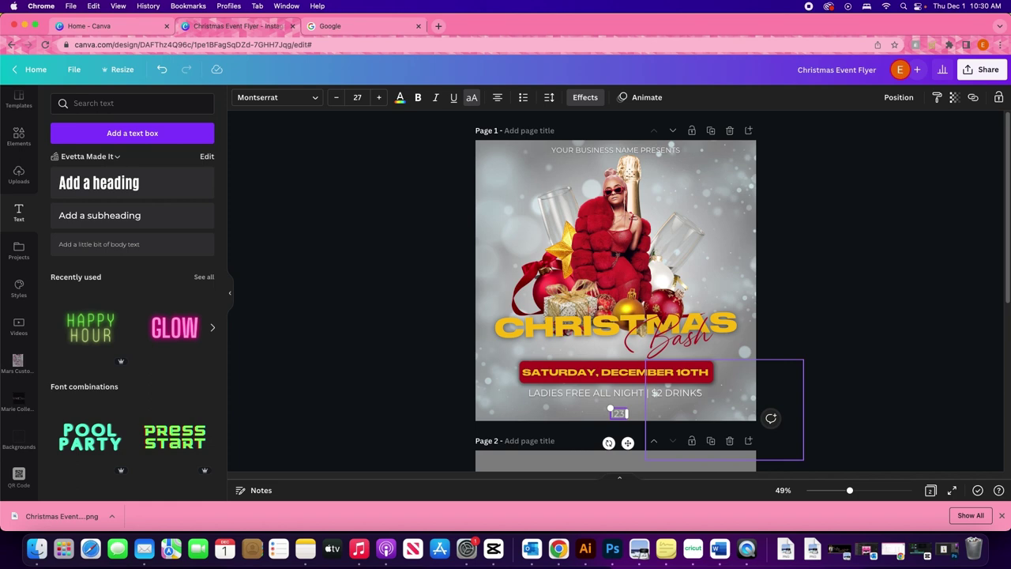
pyautogui.write('CLUB LOCATION ')
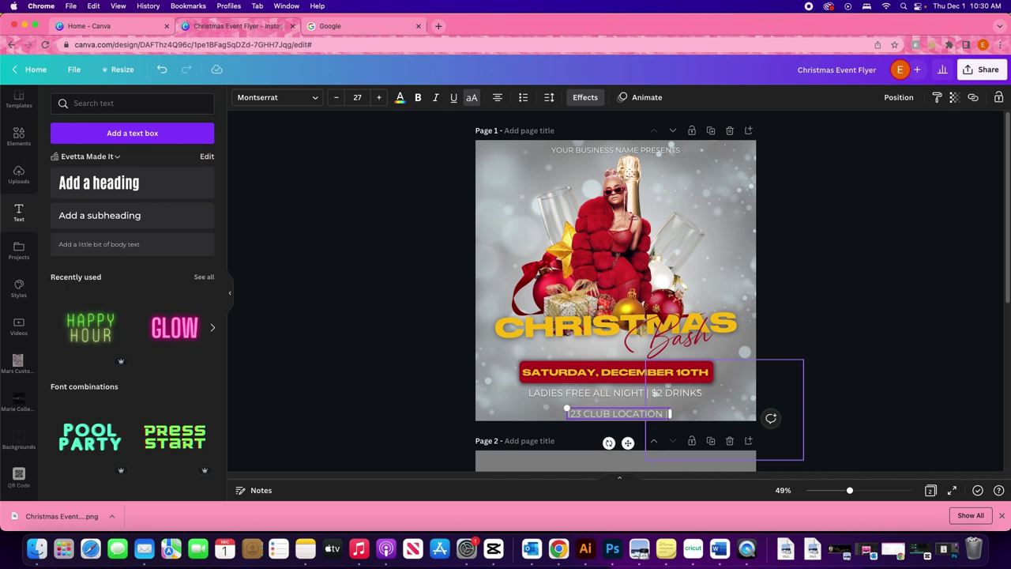
pyautogui.write('  456')
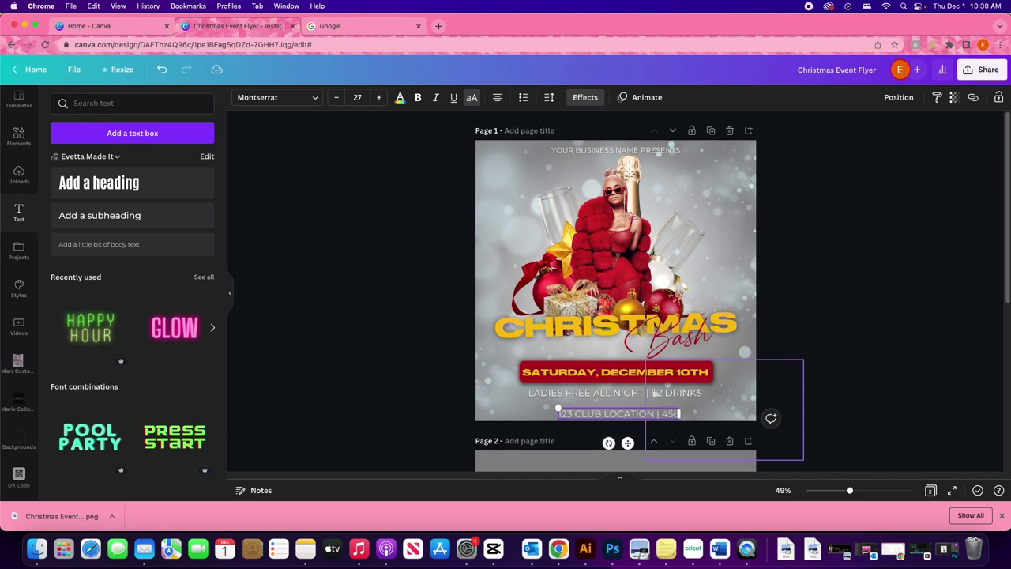
pyautogui.write('.354.')
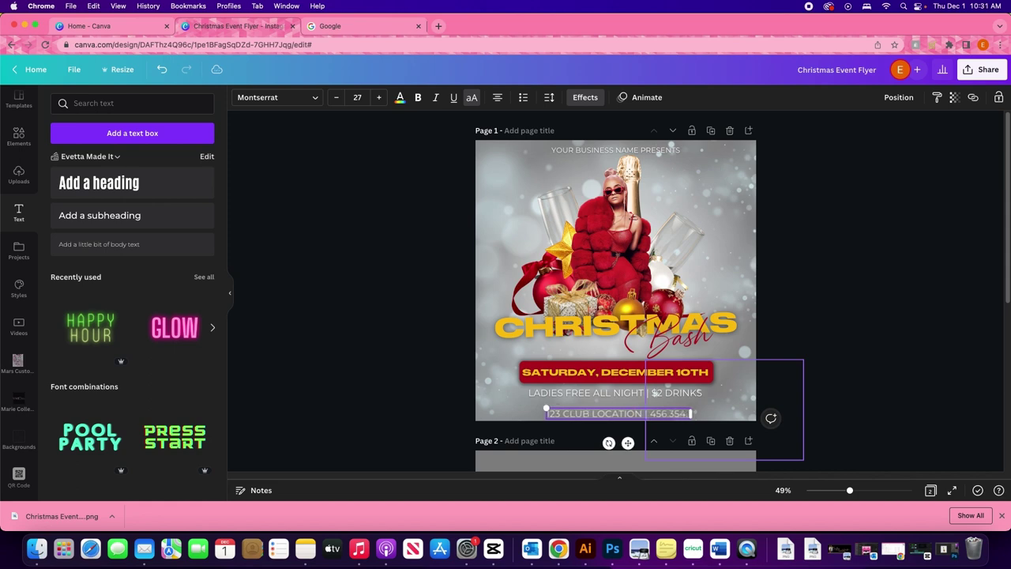
pyautogui.write('12558')
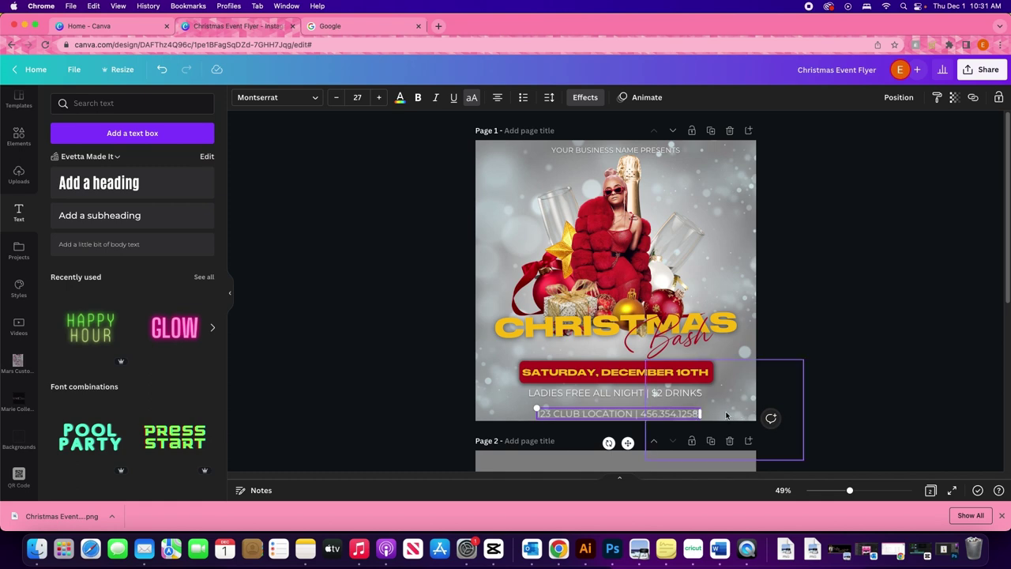
# Append "| $100 VIP TICKETS" to the end of the location and phone line.
pyautogui.write('|')
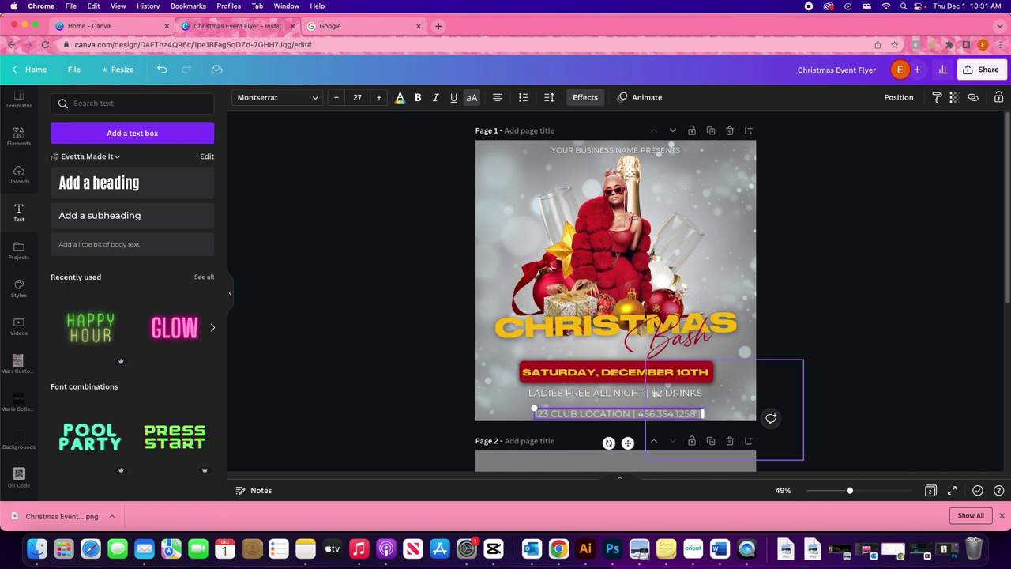
pyautogui.write(' GEC')
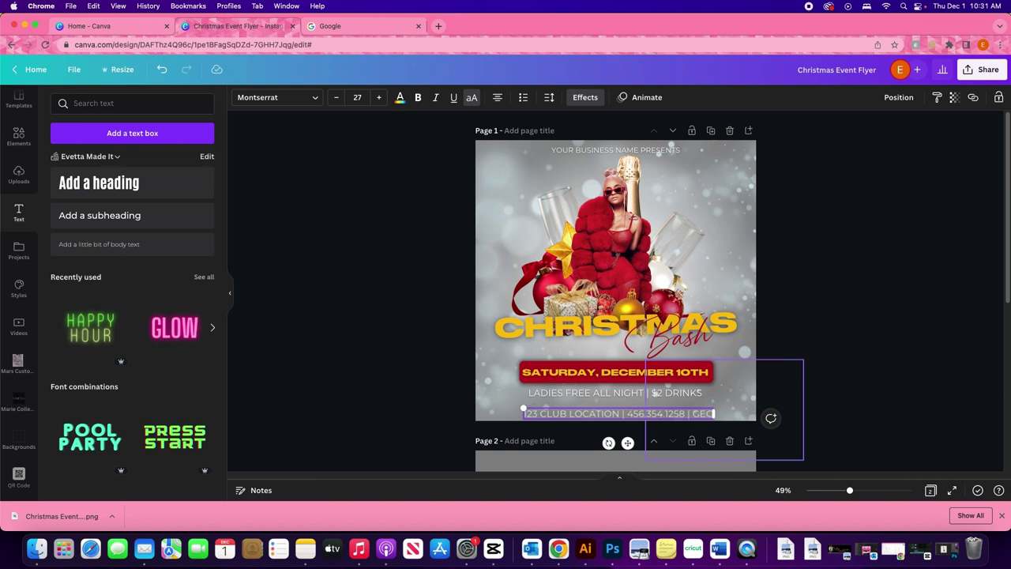
pyautogui.press('BackSpace')
pyautogui.press('BackSpace')
pyautogui.press('BackSpace')
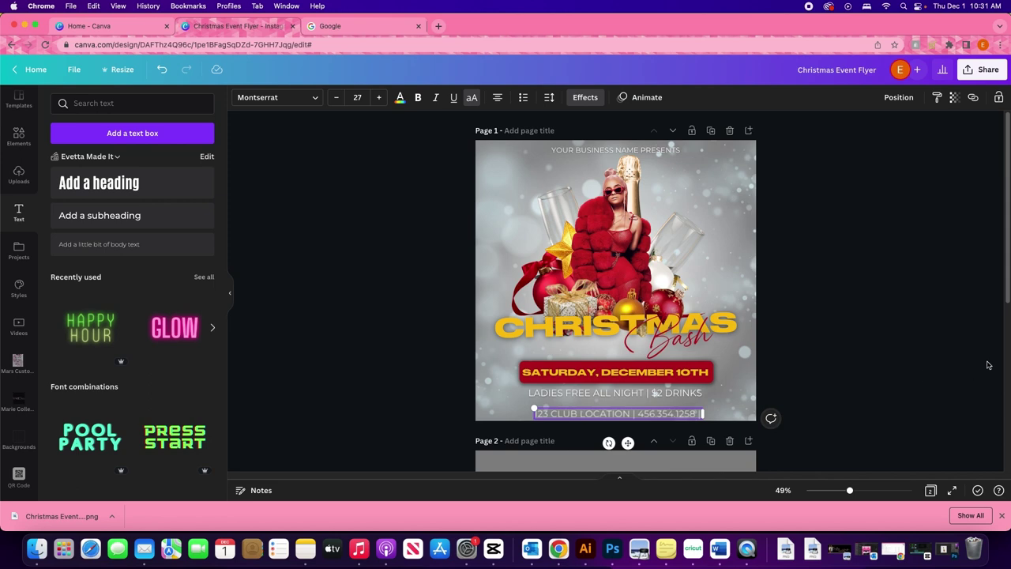
pyautogui.moveTo(807, 225); pyautogui.dragTo(716, 219)
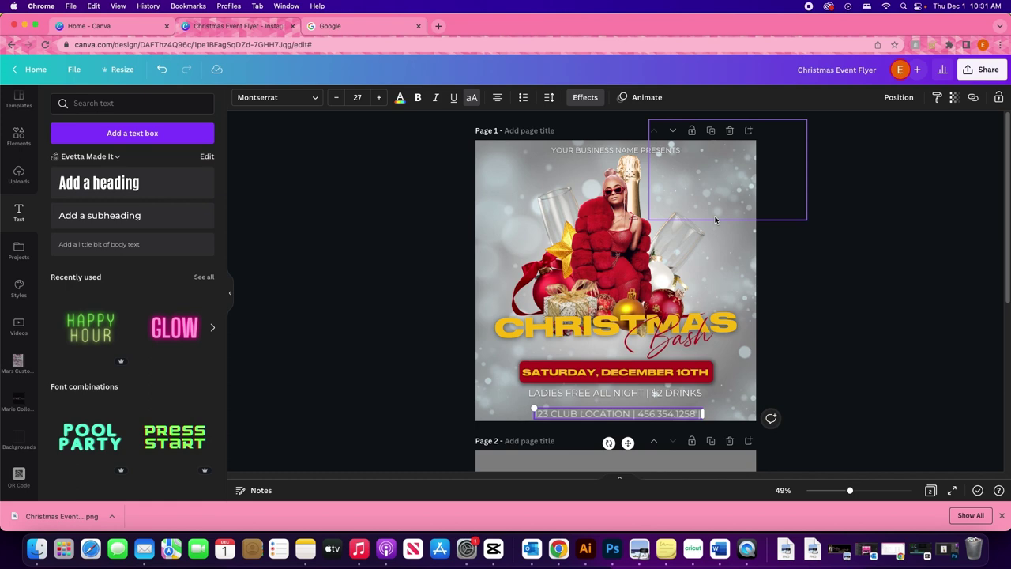
pyautogui.write('$10')
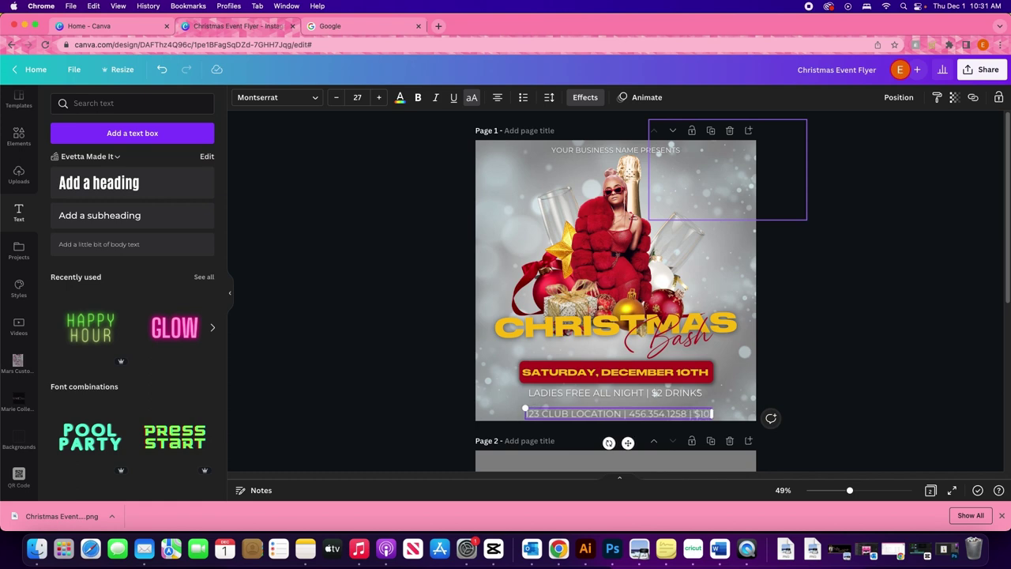
pyautogui.press('BackSpace')
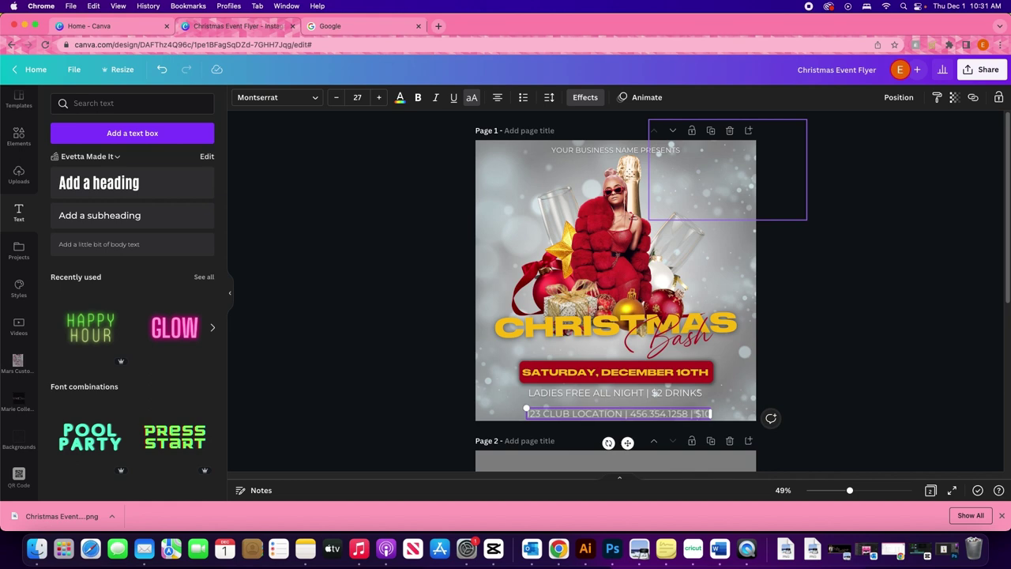
pyautogui.write('0 VIP')
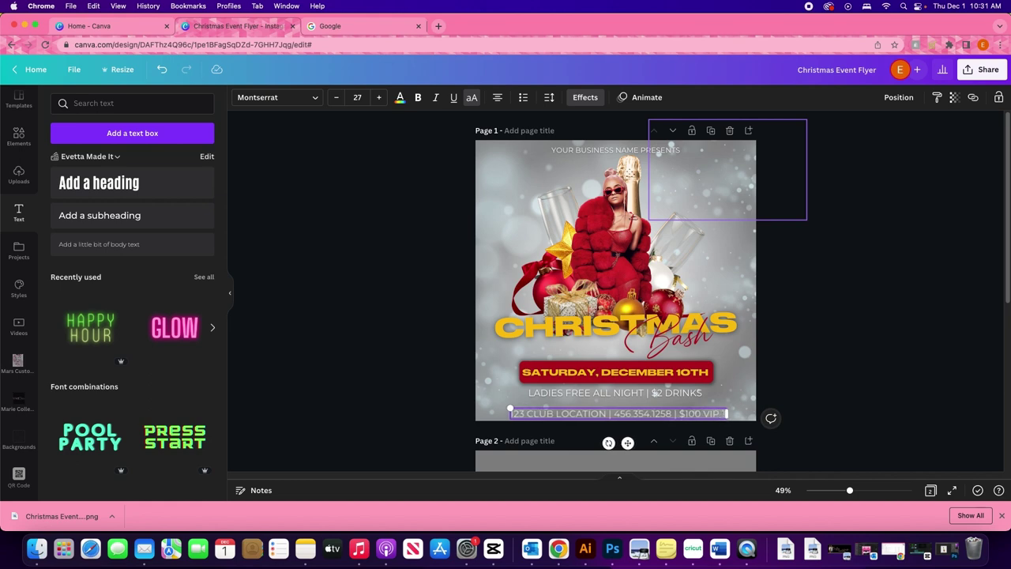
pyautogui.write(' TICKETS')
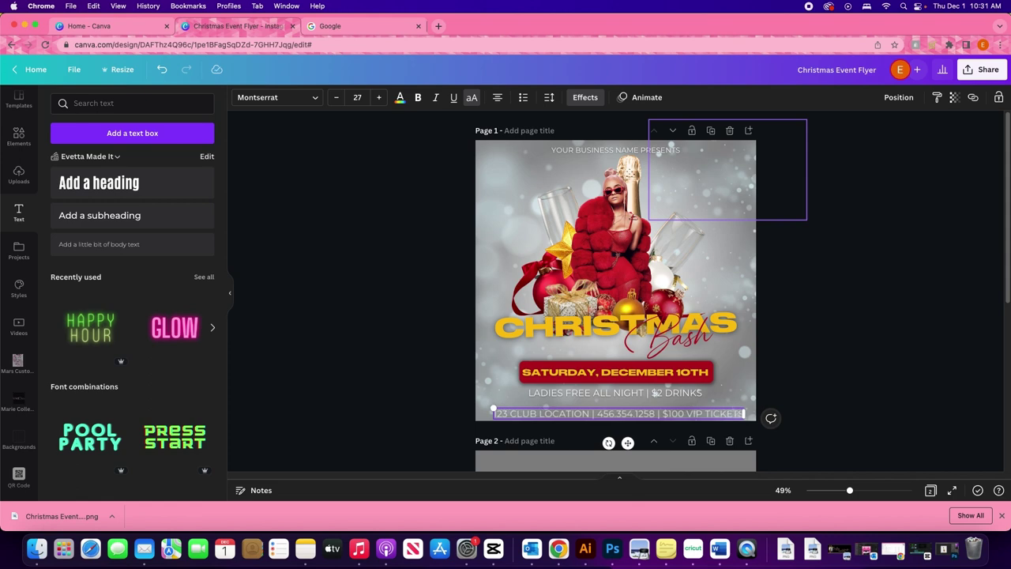
# Widen the location line's text box so the text fits on one line, and center it horizontally on the page.
pyautogui.press('Return')
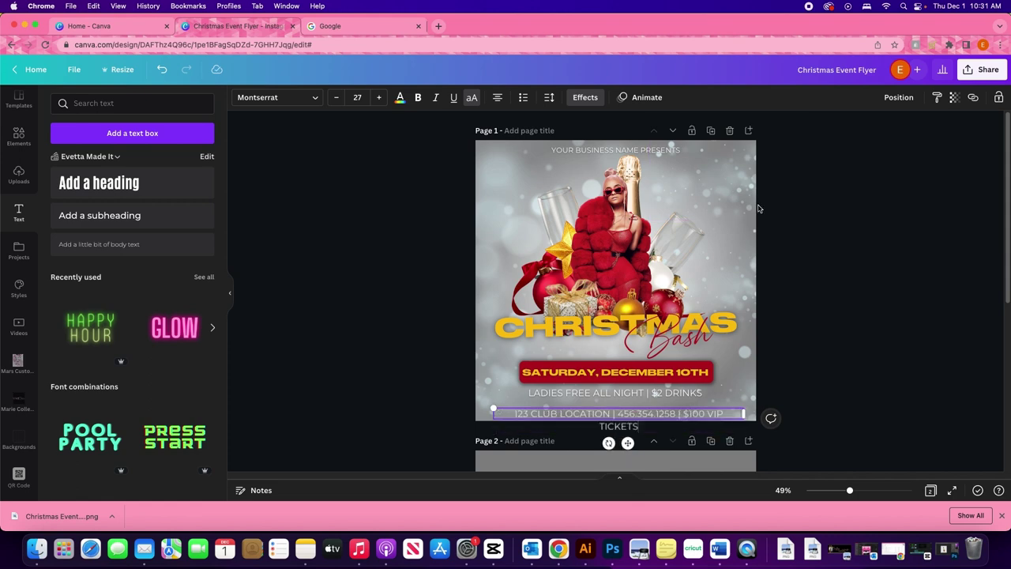
pyautogui.moveTo(745, 414)
pyautogui.mouseDown()
pyautogui.moveTo(779, 413)
pyautogui.moveTo(758, 414)
pyautogui.mouseUp()
pyautogui.click(898, 97)
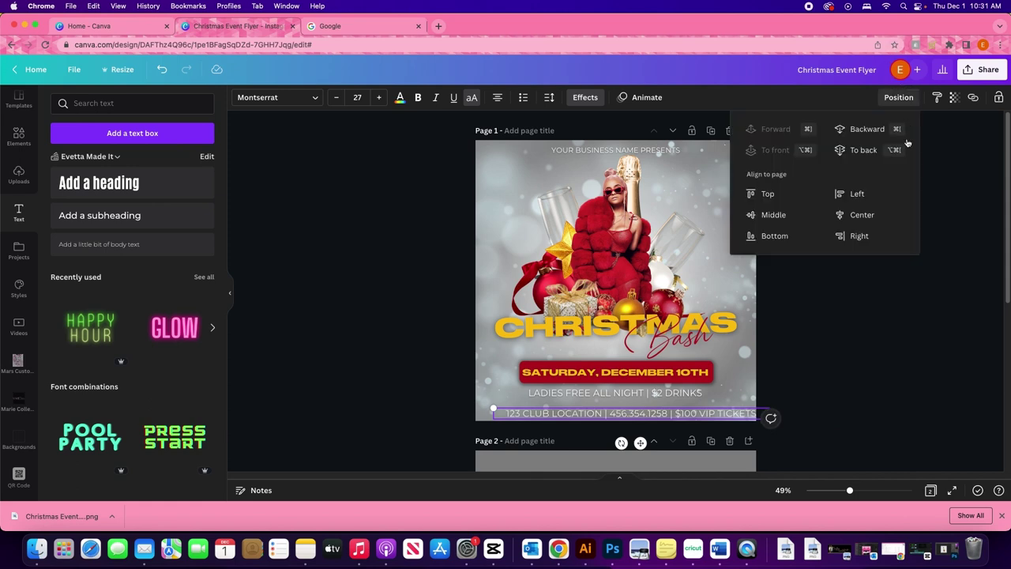
pyautogui.click(864, 210)
pyautogui.click(906, 358)
pyautogui.moveTo(803, 359); pyautogui.dragTo(418, 309)
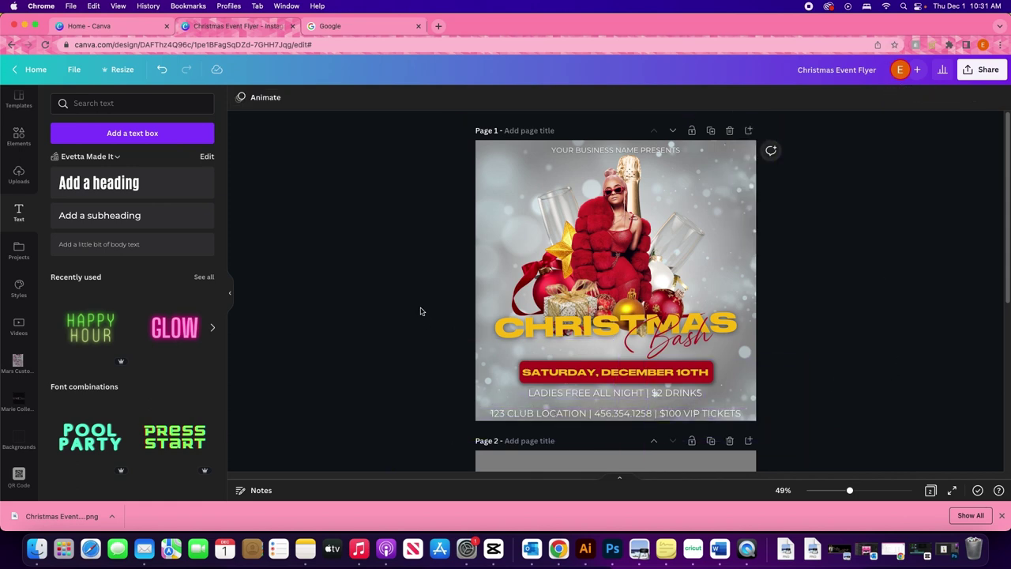
# Add a short white divider line between the two event detail lines and delete the blank second page.
pyautogui.click(638, 372)
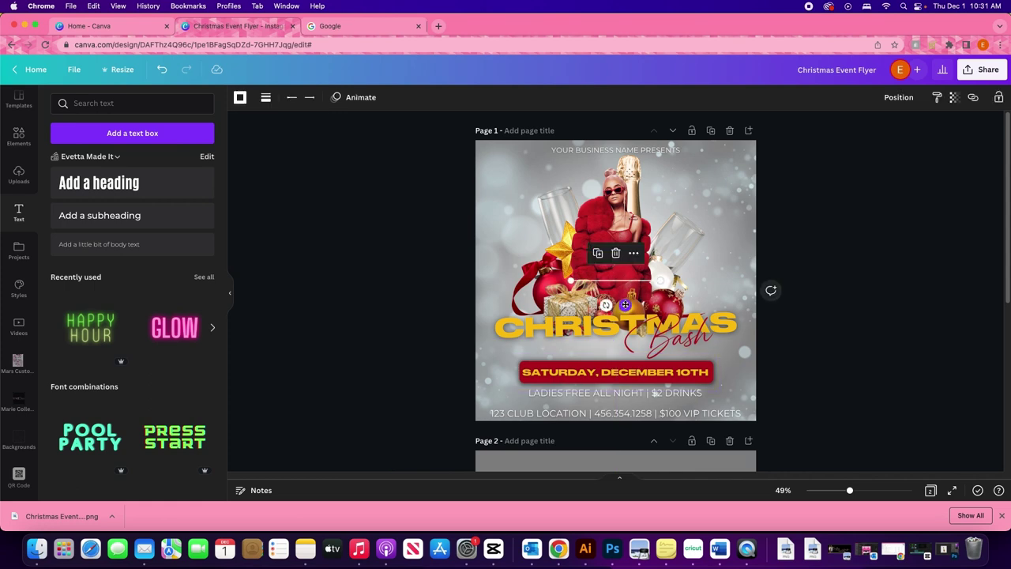
pyautogui.moveTo(625, 305); pyautogui.dragTo(627, 423)
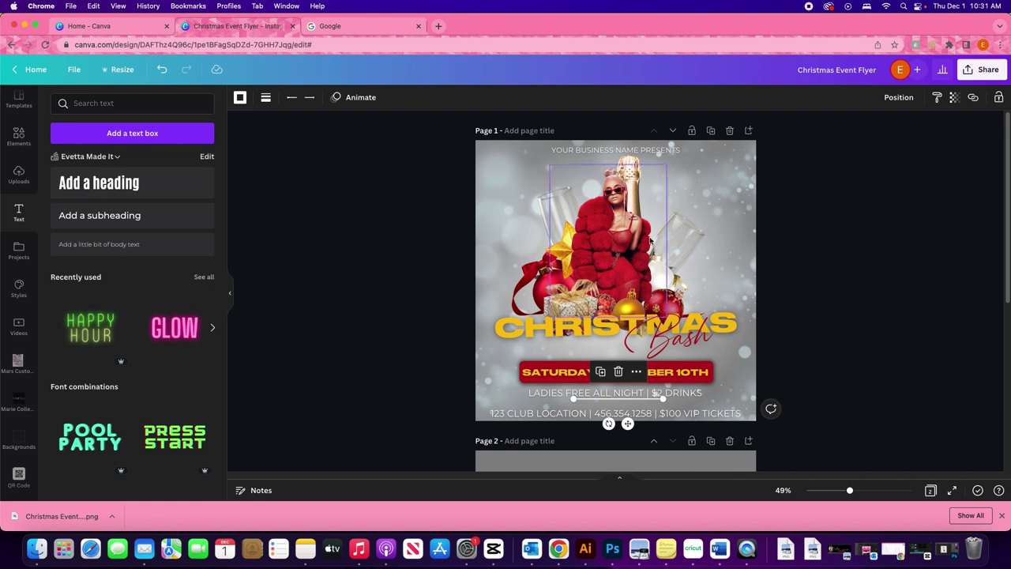
pyautogui.scroll(5, 717, 390)
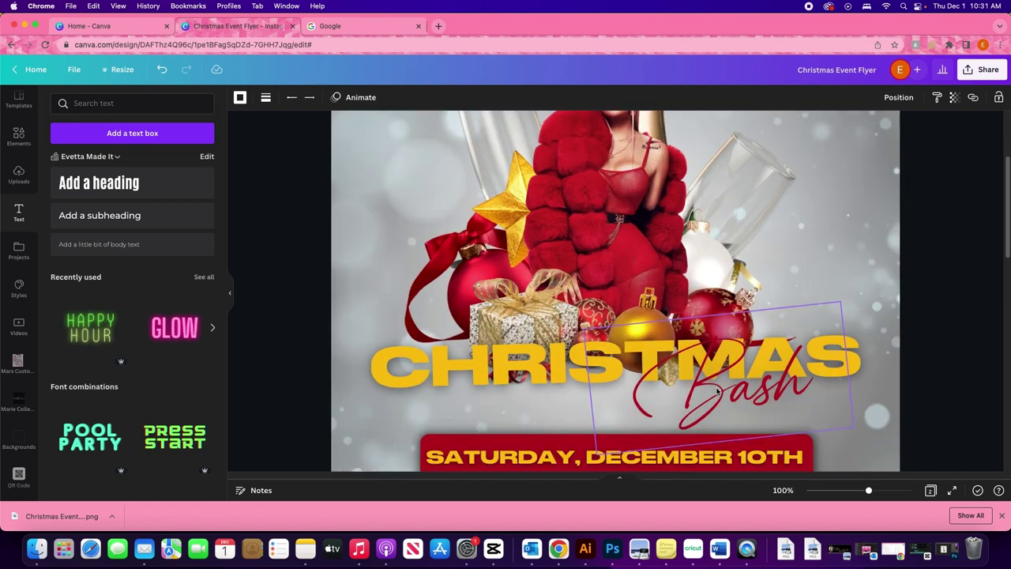
pyautogui.scroll(-8, 841, 301)
pyautogui.scroll(6, 644, 200)
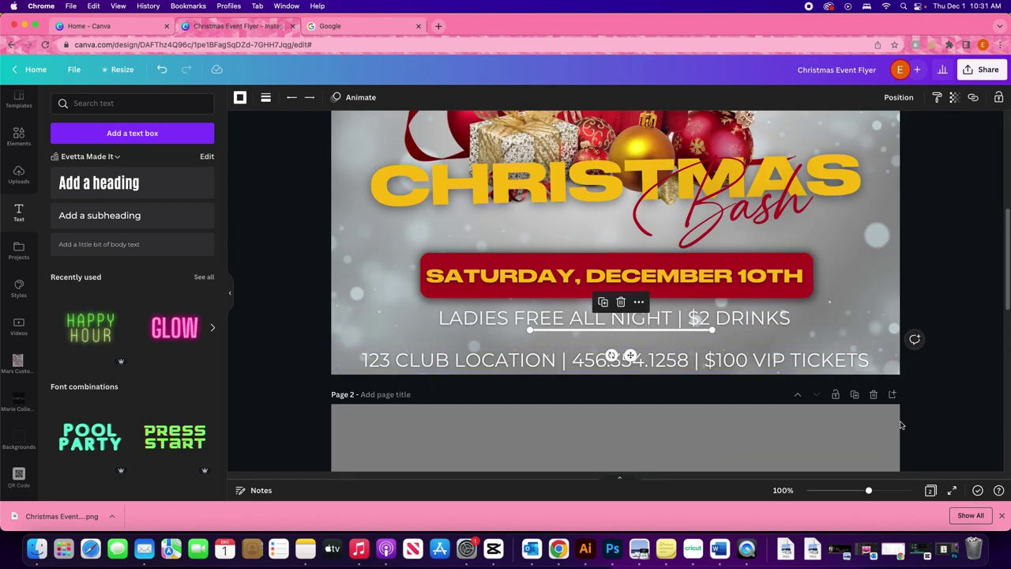
pyautogui.click(874, 395)
pyautogui.moveTo(630, 402); pyautogui.dragTo(630, 407)
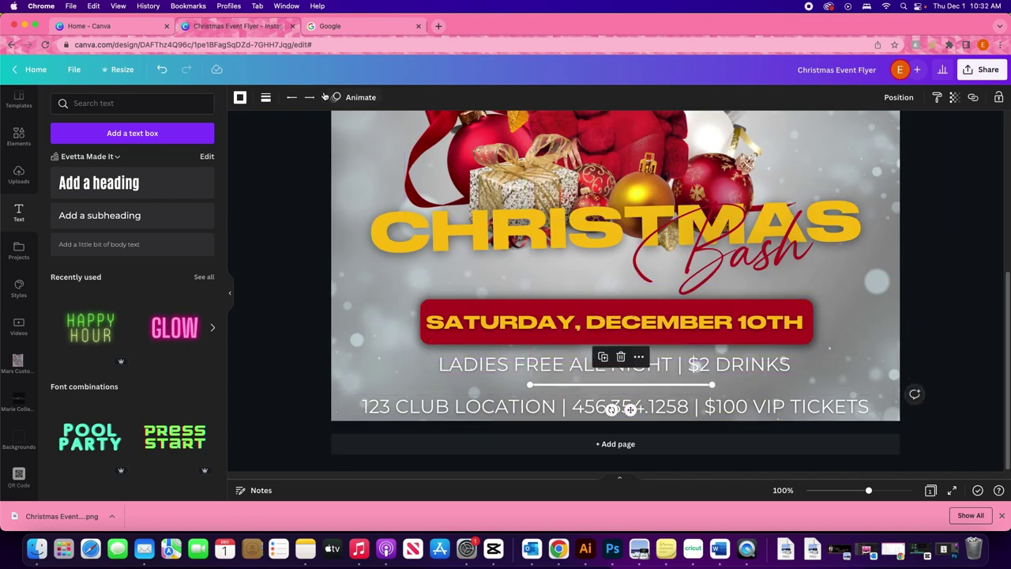
# Adjust the line weight of the divider between the detail lines and color it with the document's dark red.
pyautogui.click(265, 98)
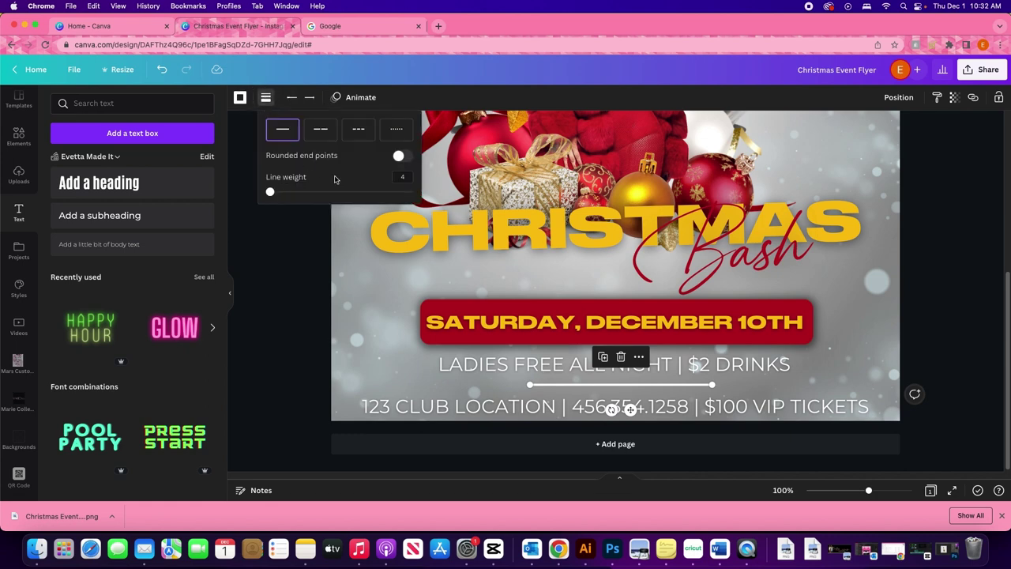
pyautogui.click(410, 177)
pyautogui.press('Return')
pyautogui.click(439, 187)
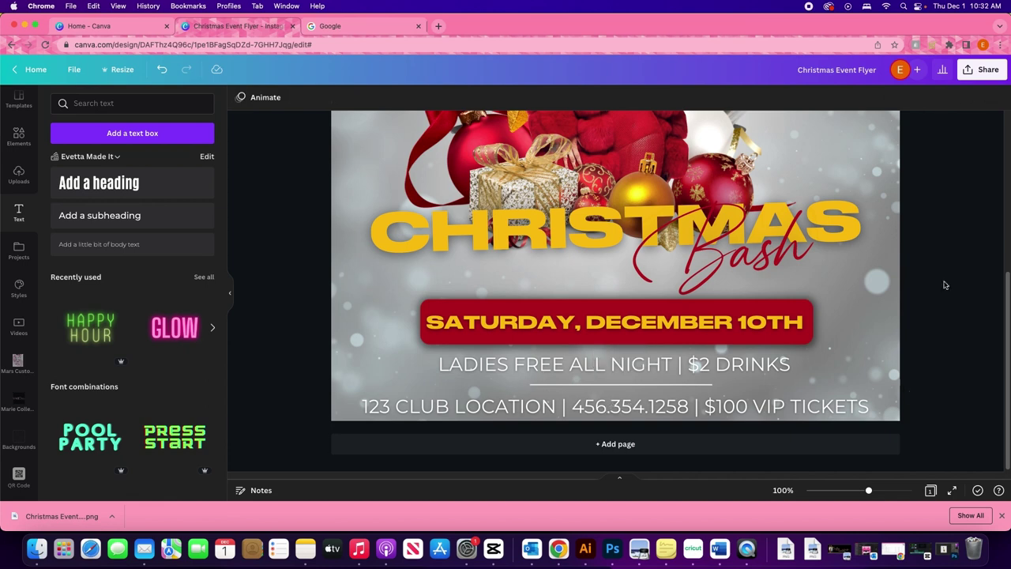
pyautogui.click(671, 381)
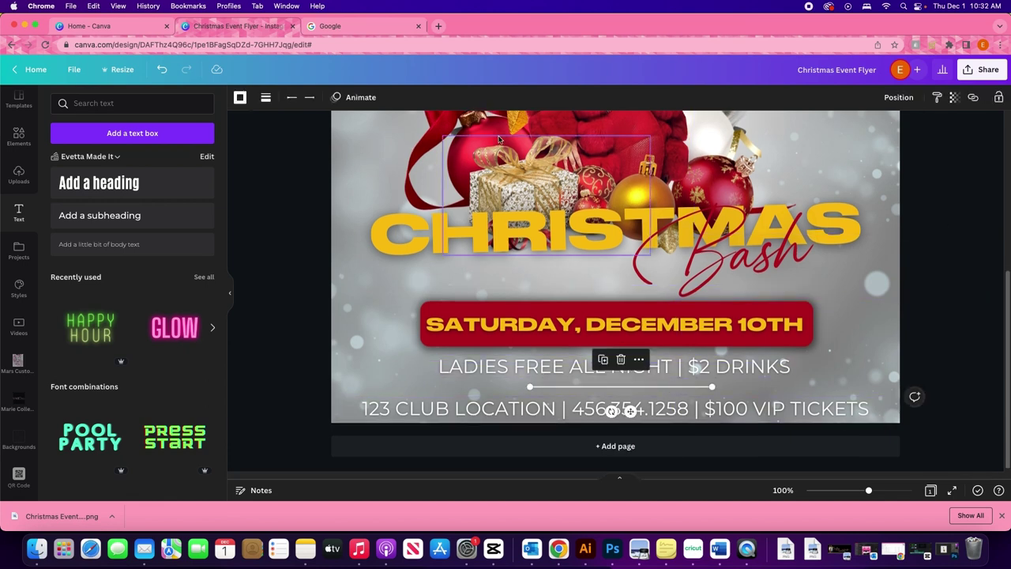
pyautogui.click(240, 97)
pyautogui.click(120, 151)
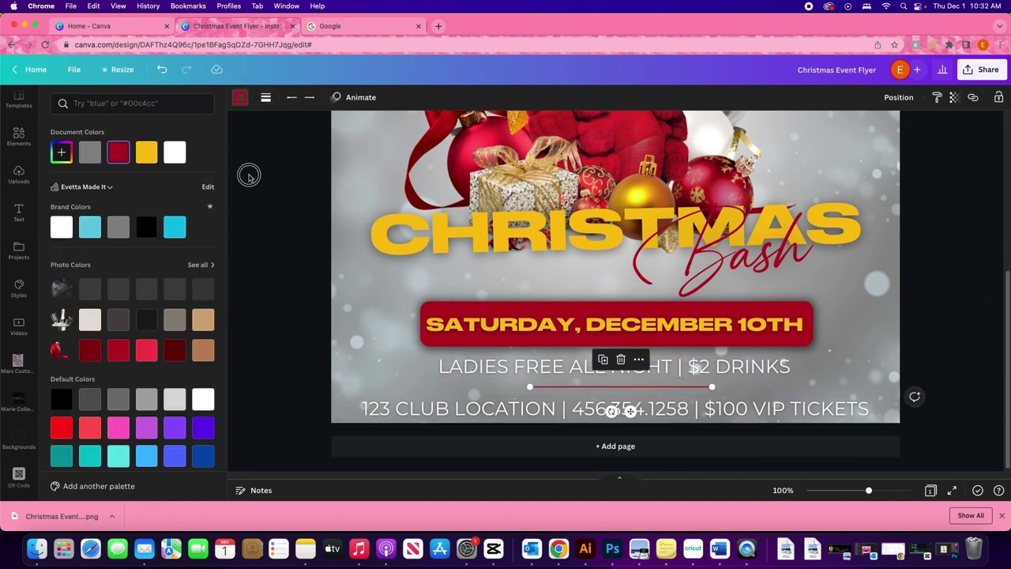
pyautogui.click(250, 175)
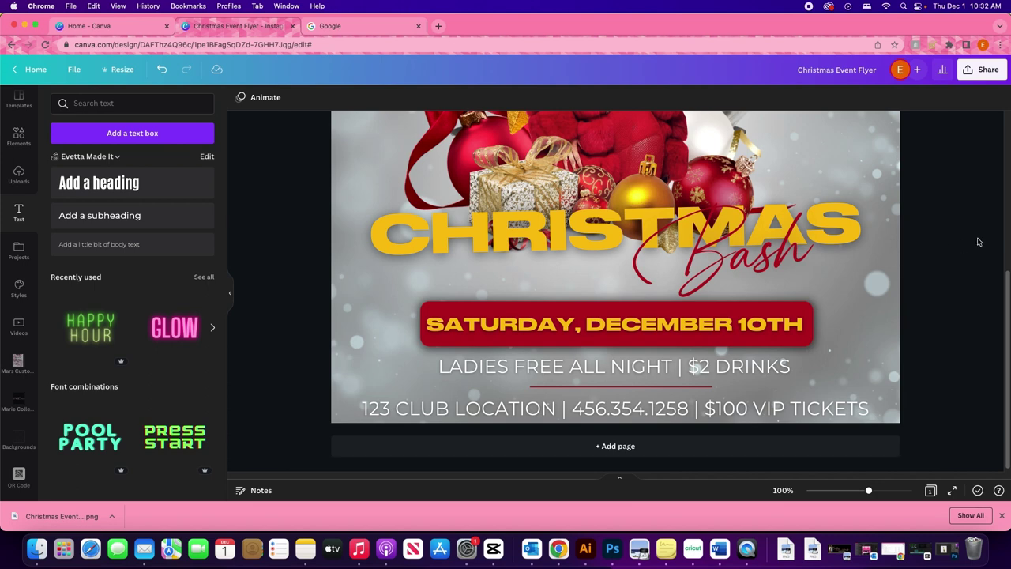
# Add the pair of champagne glasses from the recently used elements and position it partly off the flyer's left edge.
pyautogui.press('super+minus')
pyautogui.press('super+minus')
pyautogui.press('super+plus')
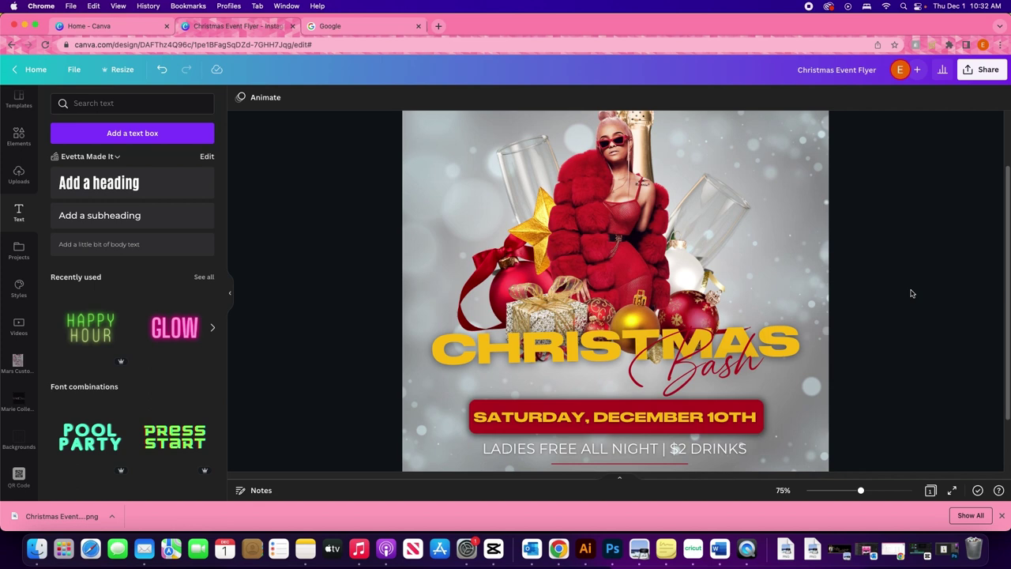
pyautogui.press('super+minus')
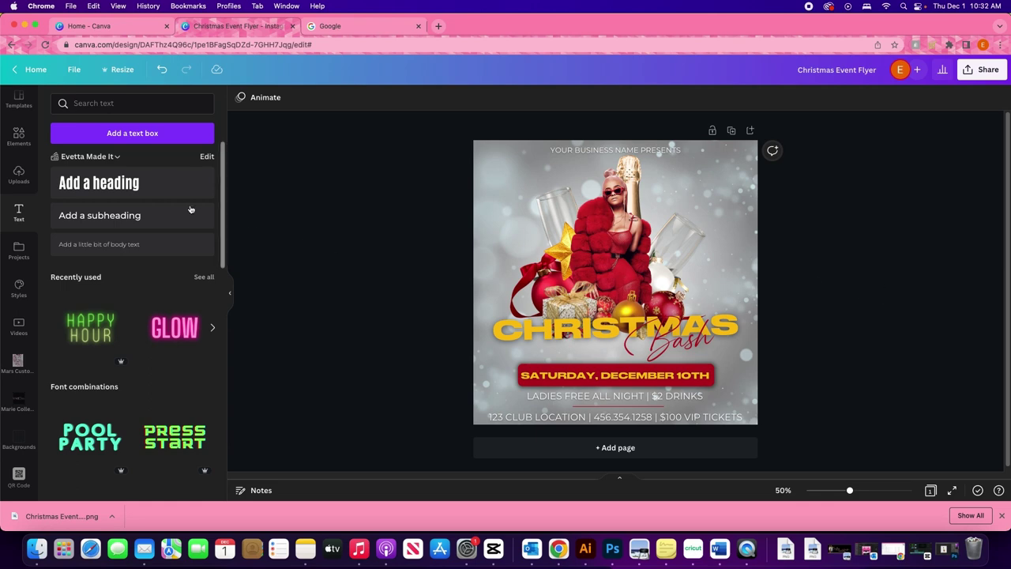
pyautogui.click(19, 136)
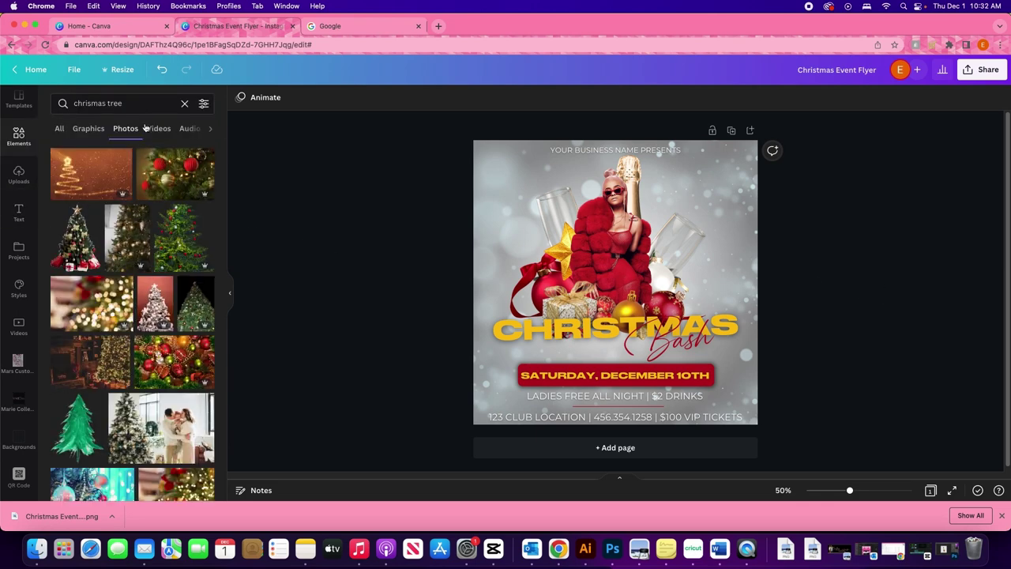
pyautogui.click(184, 102)
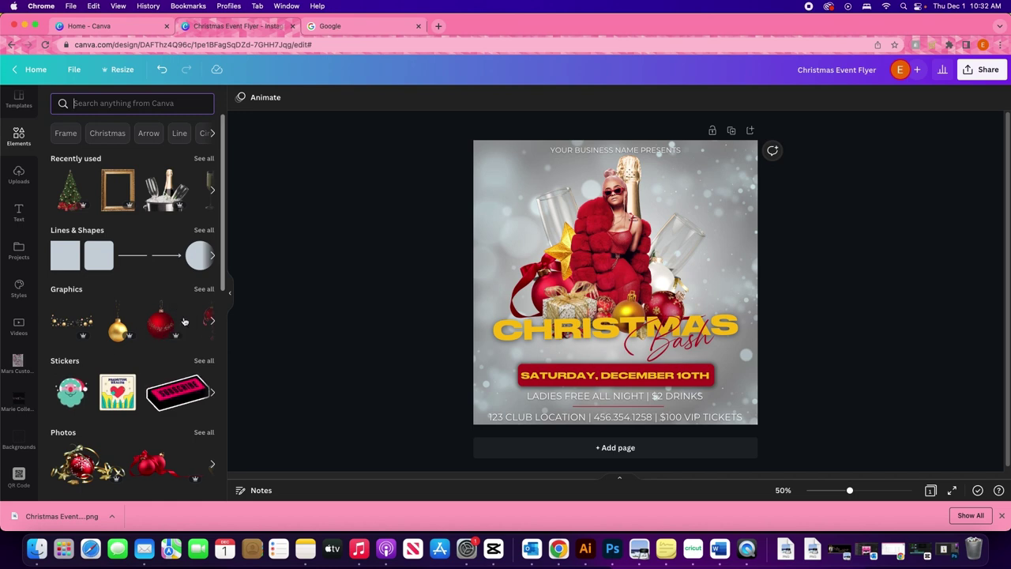
pyautogui.click(212, 320)
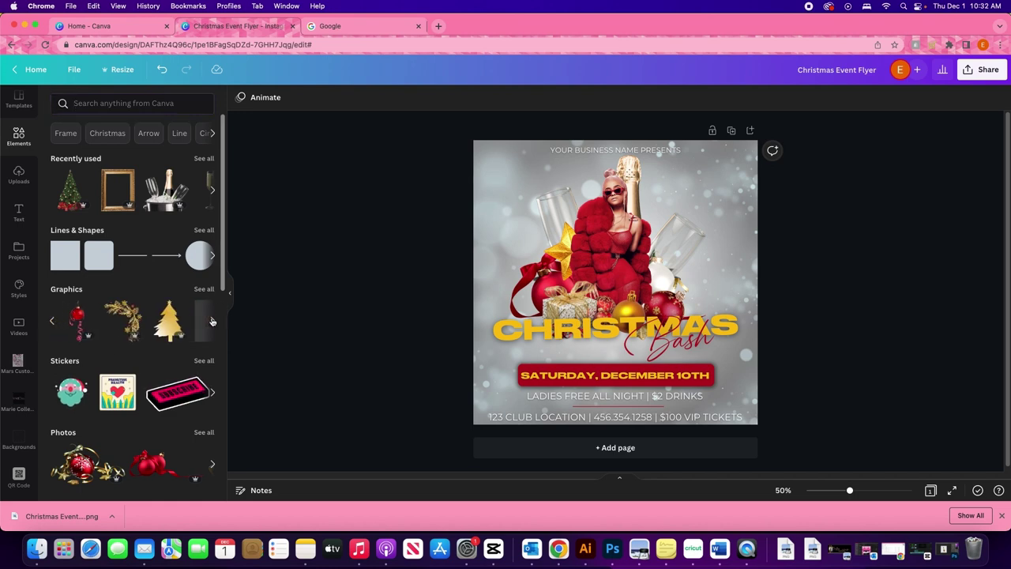
pyautogui.click(212, 192)
pyautogui.click(158, 189)
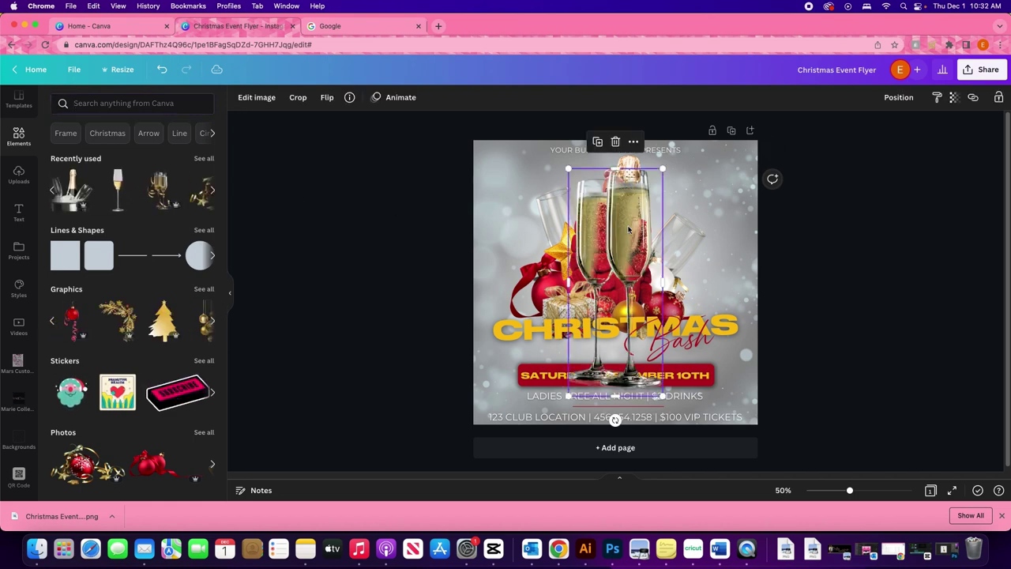
pyautogui.moveTo(629, 251); pyautogui.dragTo(479, 278)
# Set the champagne glasses' transparency to 27 and place a copy of them partly off the flyer's right edge.
pyautogui.click(954, 98)
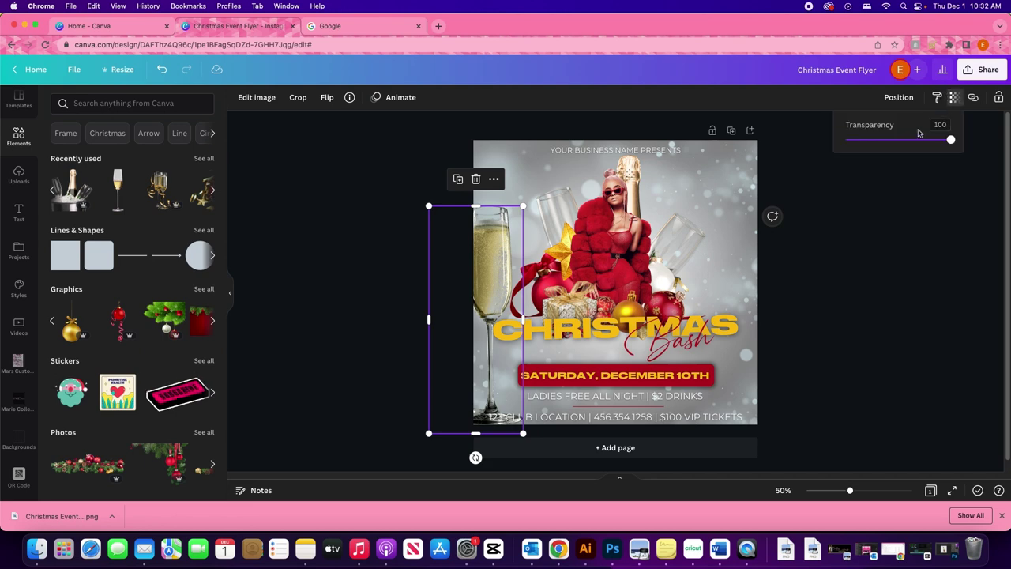
pyautogui.moveTo(879, 147); pyautogui.dragTo(874, 142)
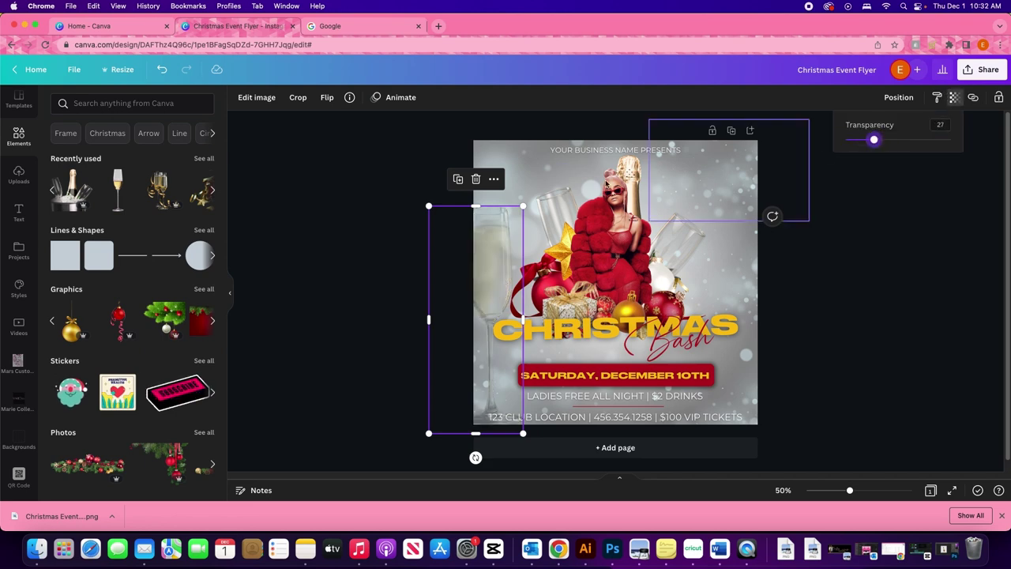
pyautogui.moveTo(497, 265); pyautogui.dragTo(775, 280)
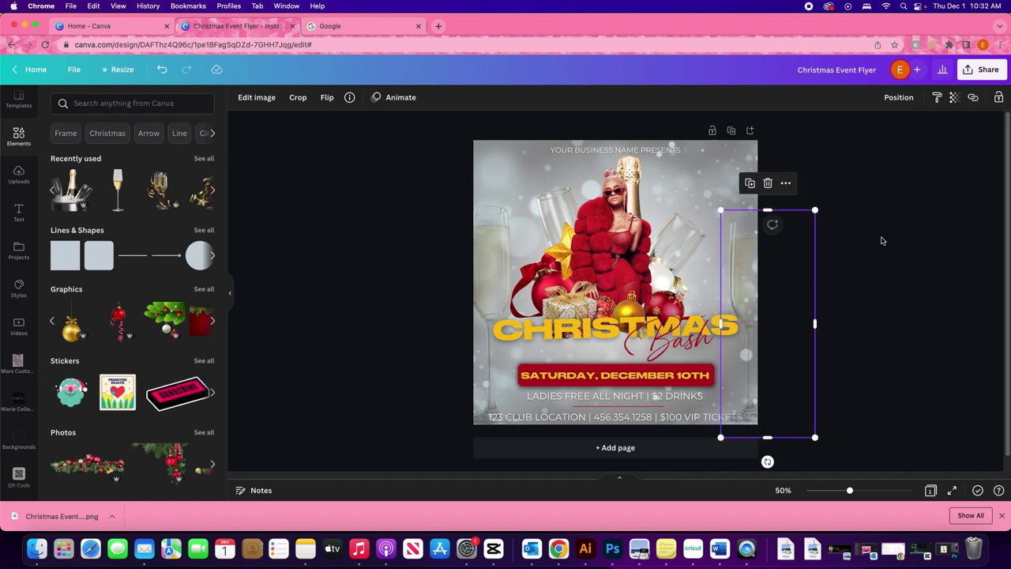
pyautogui.click(882, 239)
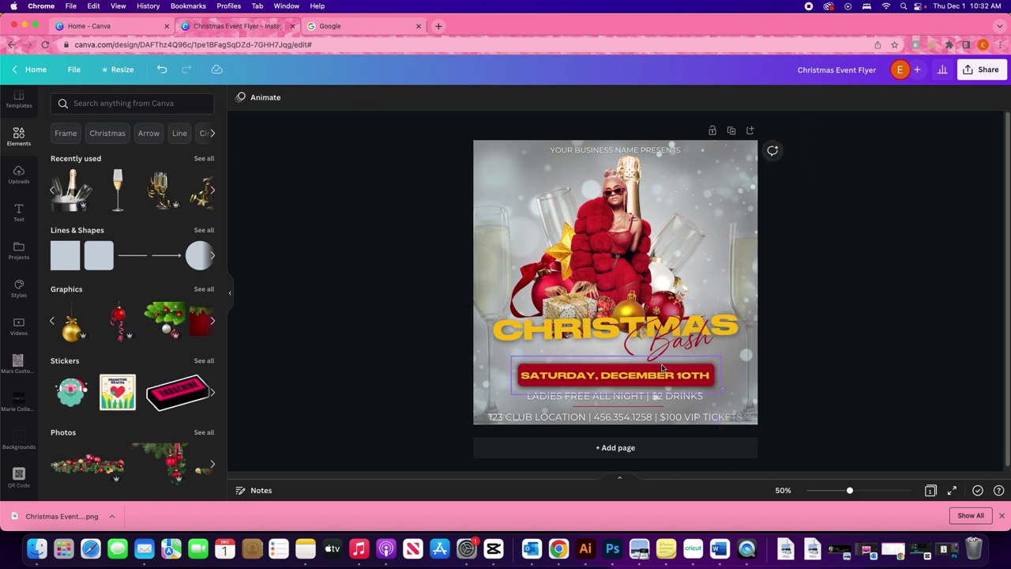
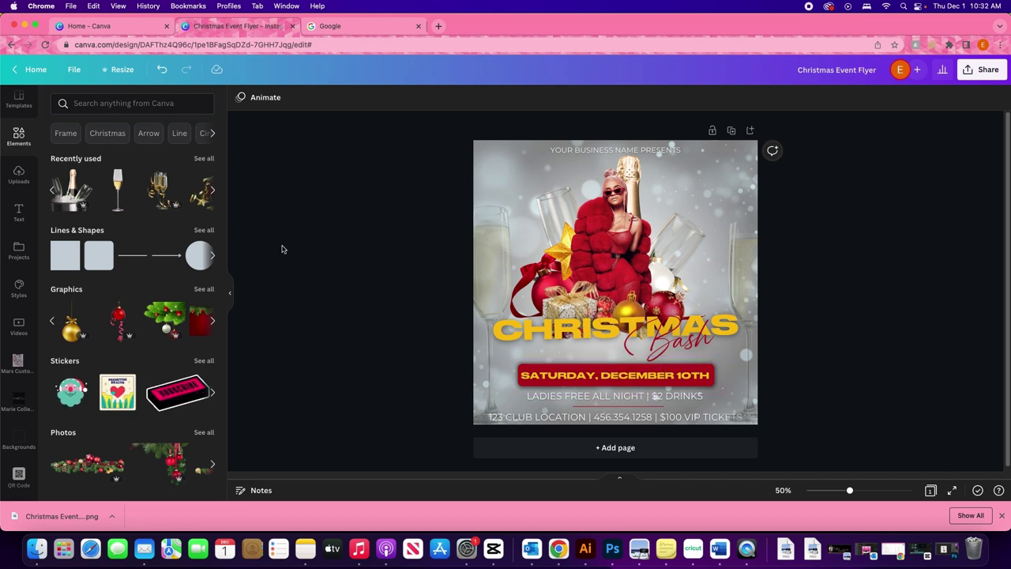
# Search the elements for "snowflakes" and add the single snowflake graphic, scaled down, in the flyer's top right corner.
pyautogui.click(143, 103)
pyautogui.write('sna')
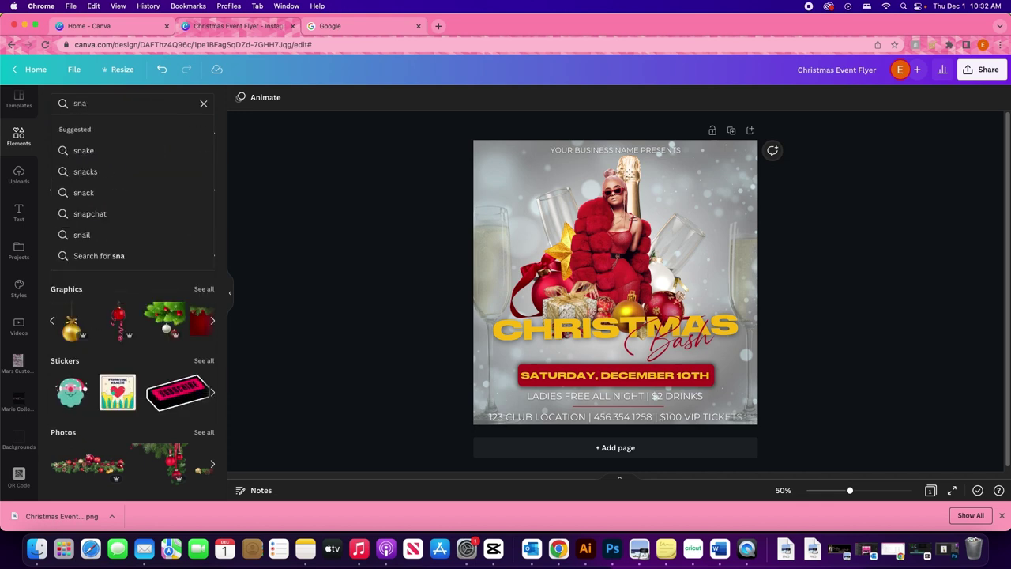
pyautogui.press('BackSpace')
pyautogui.write('ow')
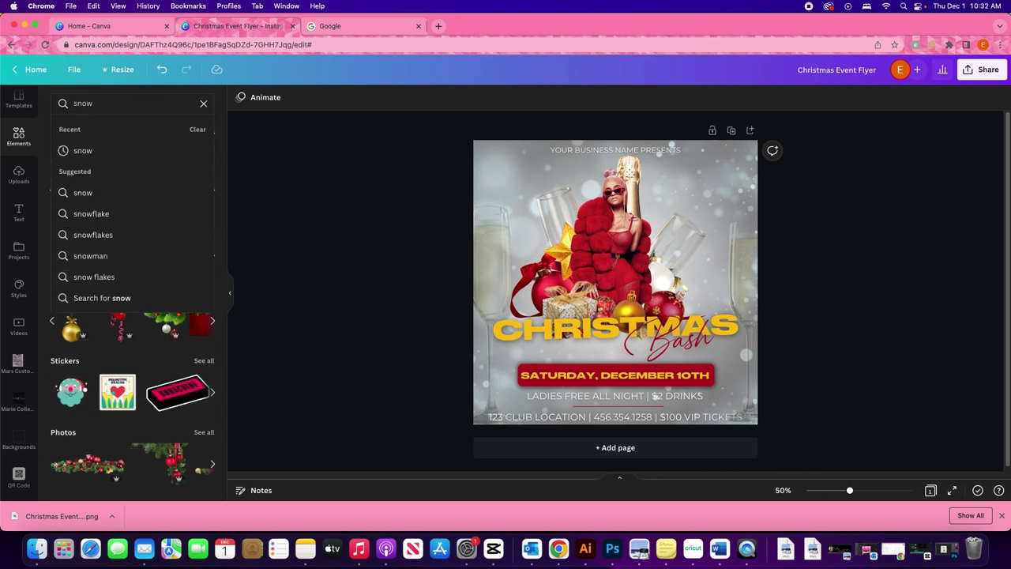
pyautogui.write('flakes')
pyautogui.press('Return')
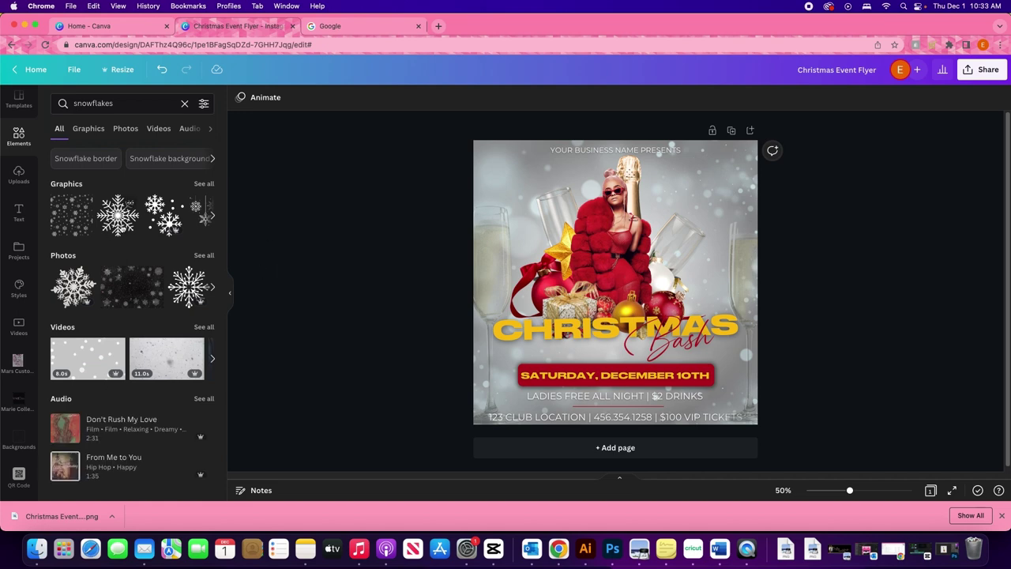
pyautogui.moveTo(119, 215); pyautogui.dragTo(749, 182)
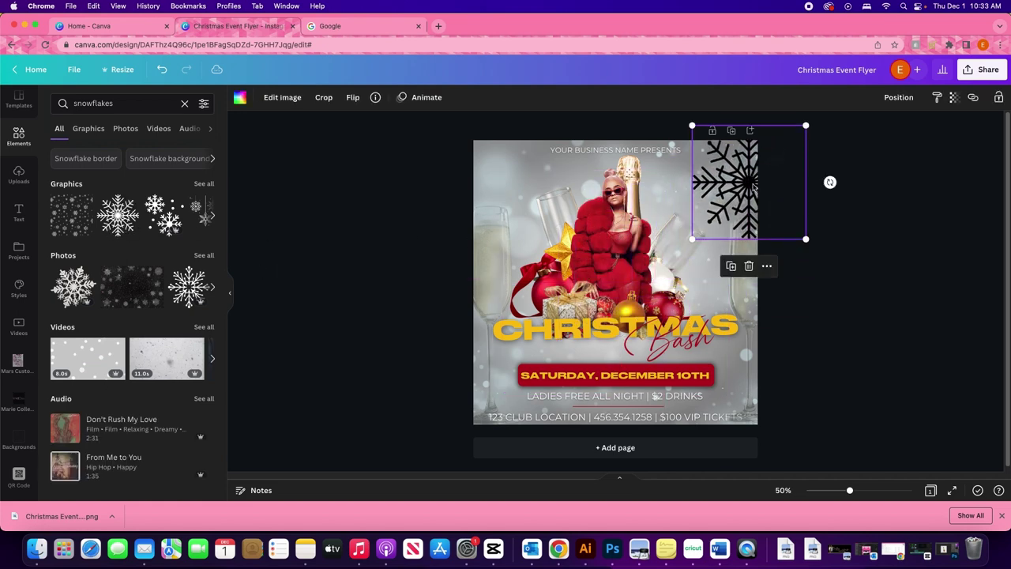
pyautogui.moveTo(692, 239); pyautogui.dragTo(711, 182)
# Color the snowflake white with transparency 18, and shrink it further into the flyer's top right corner.
pyautogui.click(240, 97)
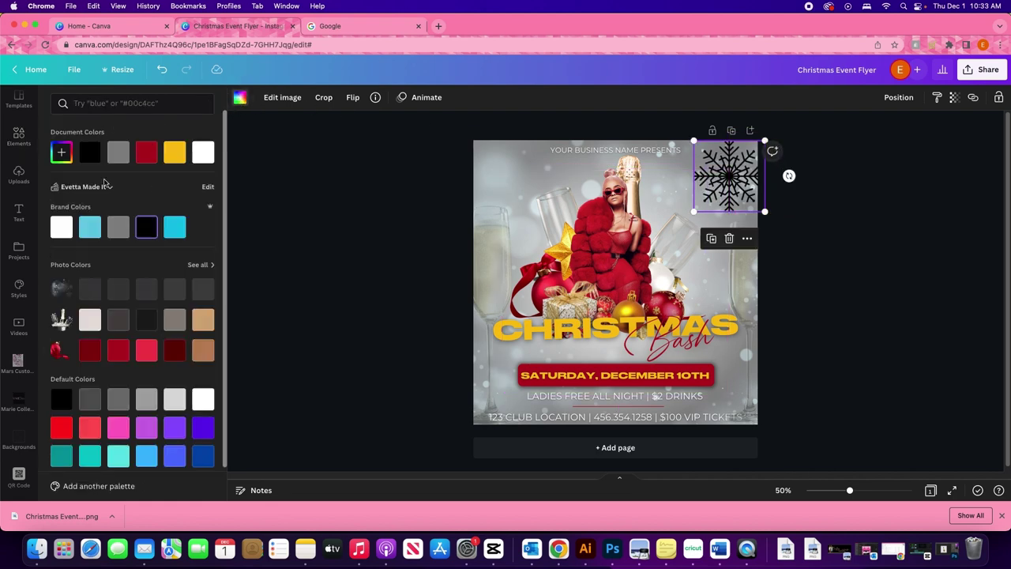
pyautogui.click(60, 230)
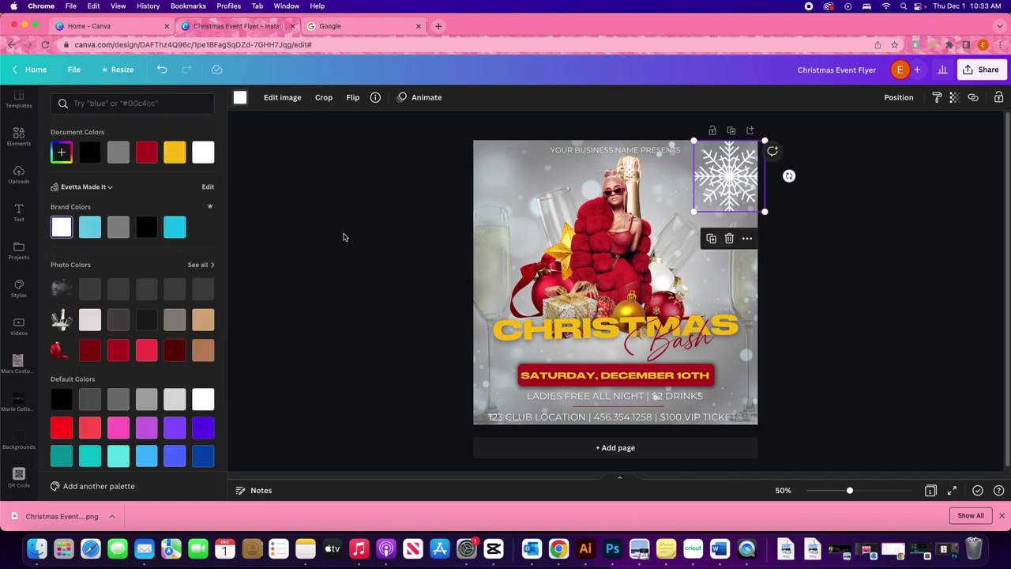
pyautogui.click(955, 97)
pyautogui.click(865, 141)
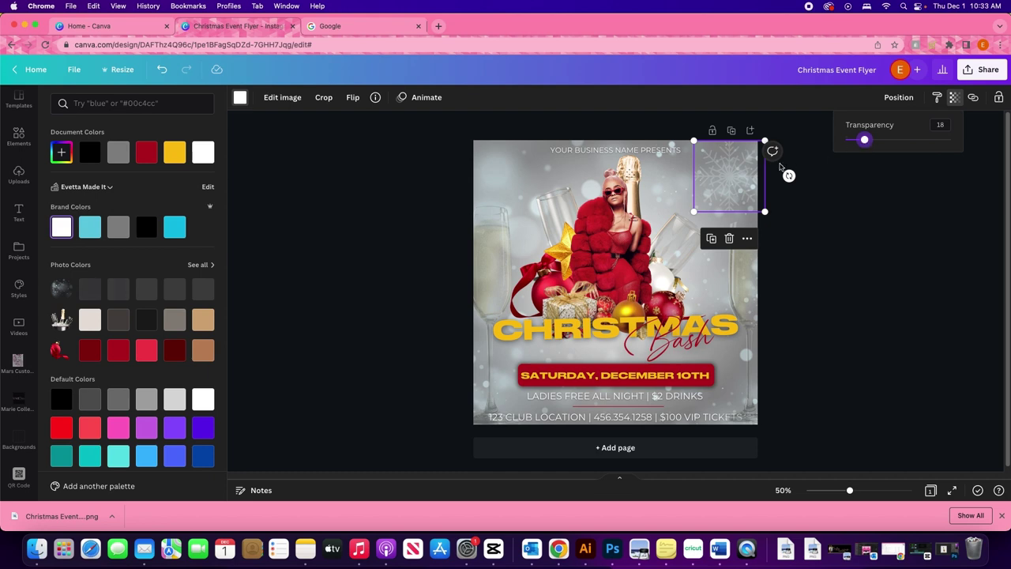
pyautogui.click(738, 165)
pyautogui.moveTo(726, 169); pyautogui.dragTo(742, 154)
# Try a copy of the snowflake over the flyer's lower left edge with its transparency at 14.
pyautogui.moveTo(709, 194); pyautogui.dragTo(492, 368)
pyautogui.click(721, 221)
pyautogui.click(898, 97)
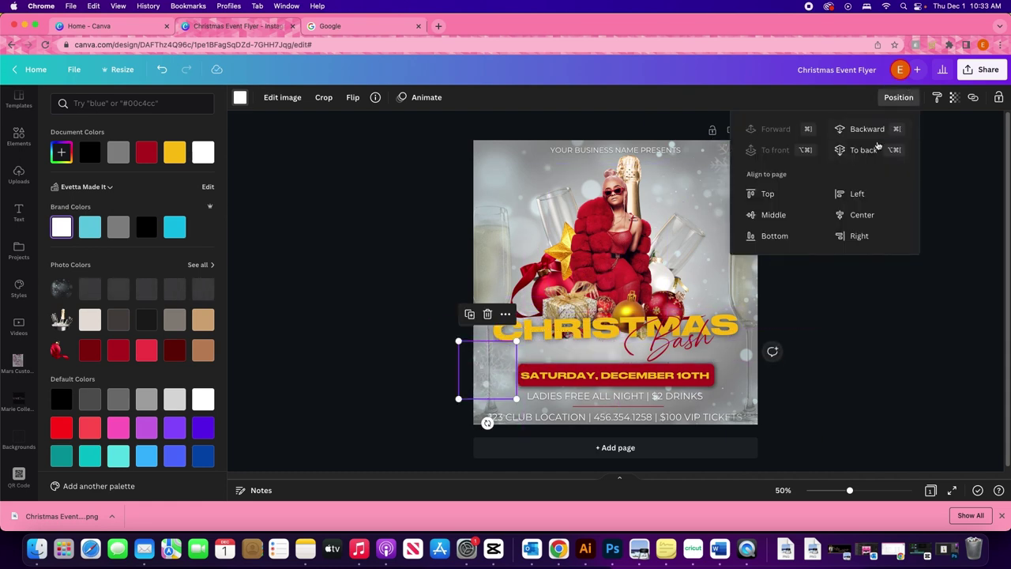
pyautogui.click(954, 98)
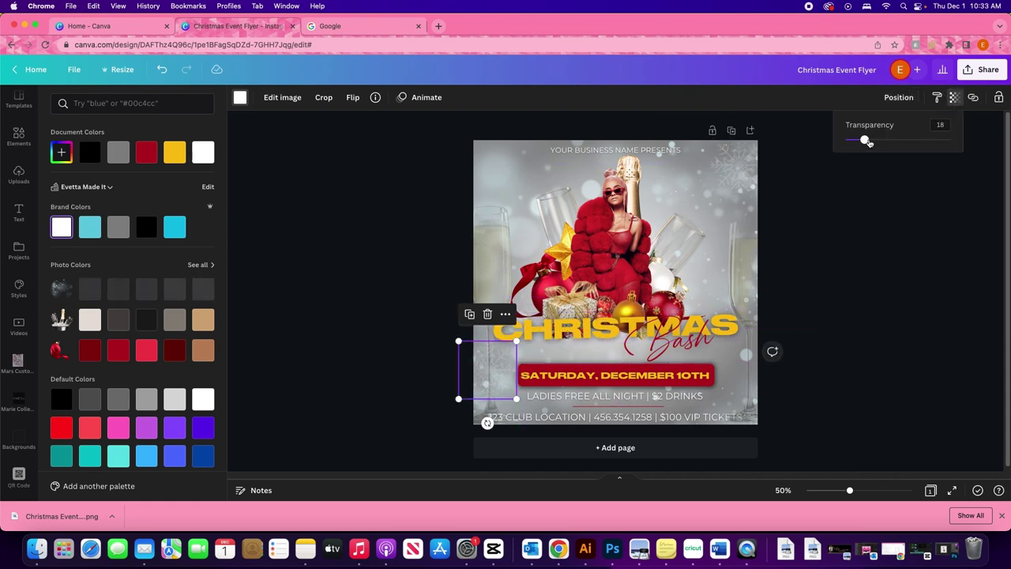
pyautogui.moveTo(868, 142); pyautogui.dragTo(860, 142)
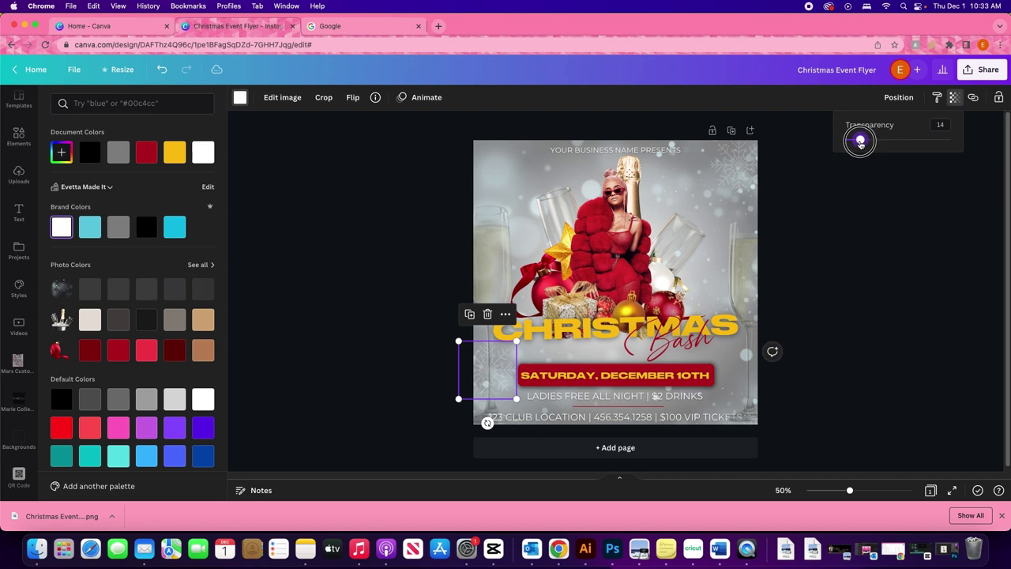
pyautogui.press('super+z')
pyautogui.click(476, 370)
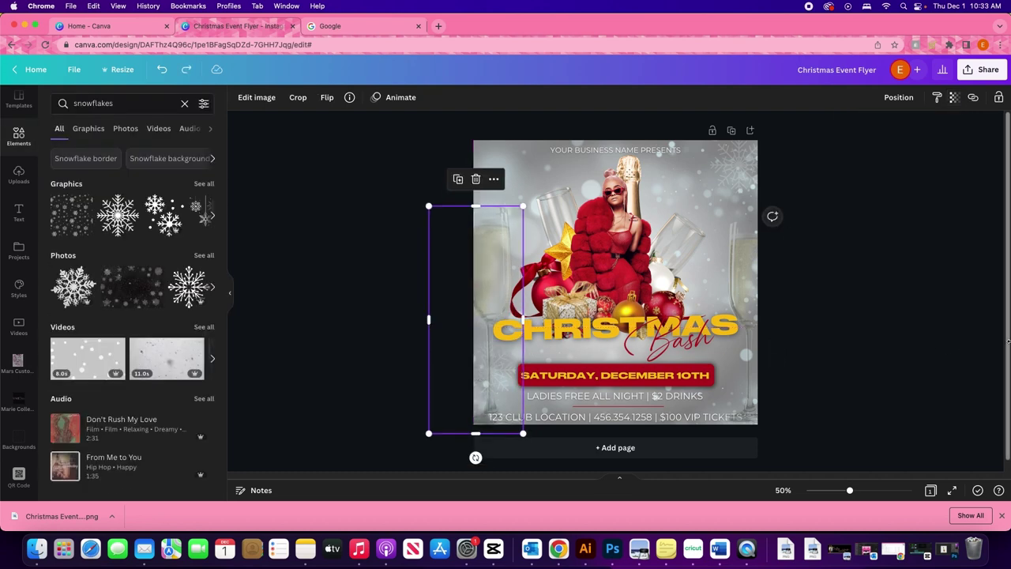
# Duplicate the corner snowflake, keep the copy at the back of the layer order, and place it in the flyer's top left corner.
pyautogui.press('super+shift+z')
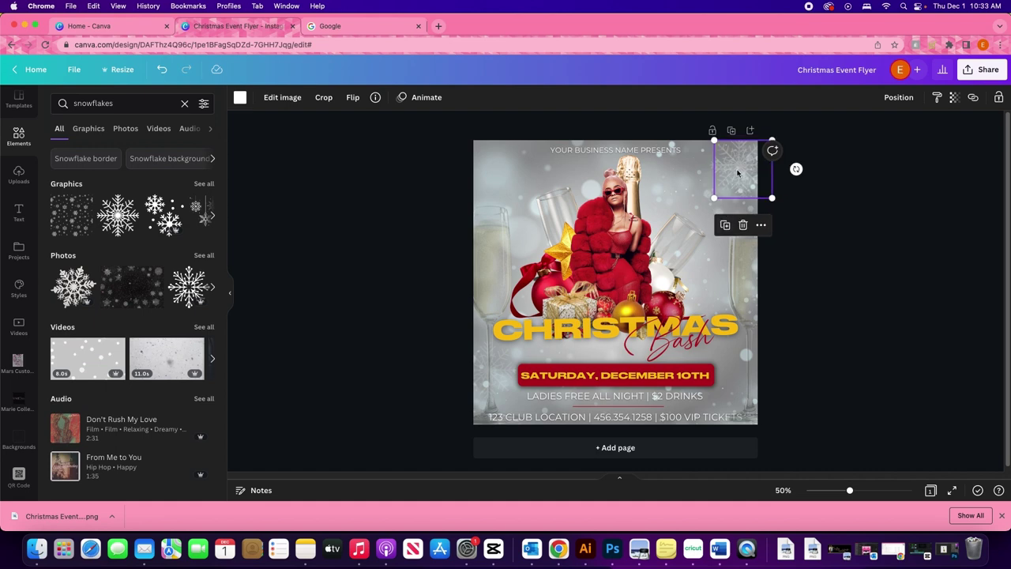
pyautogui.press('super+z')
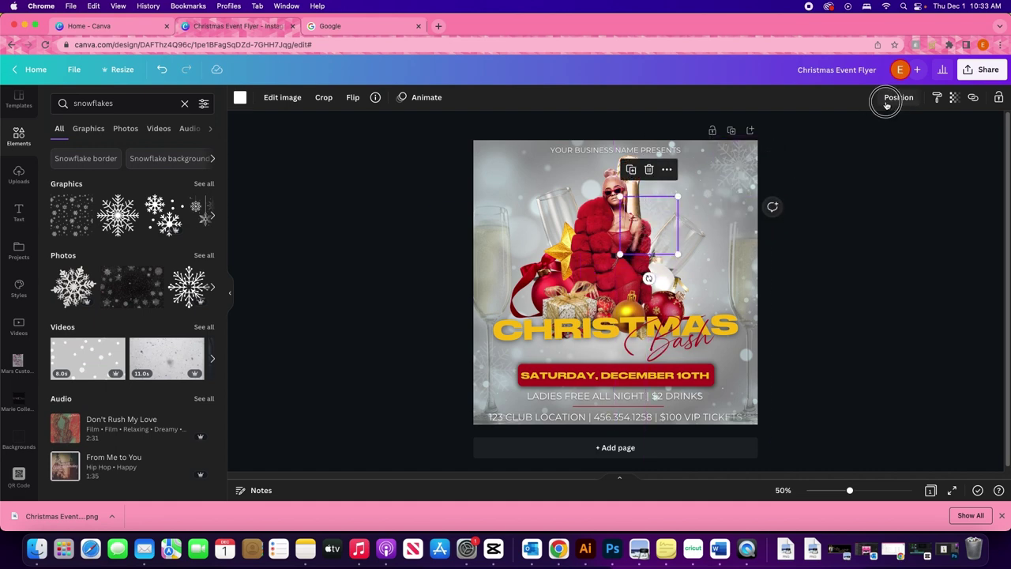
pyautogui.click(886, 105)
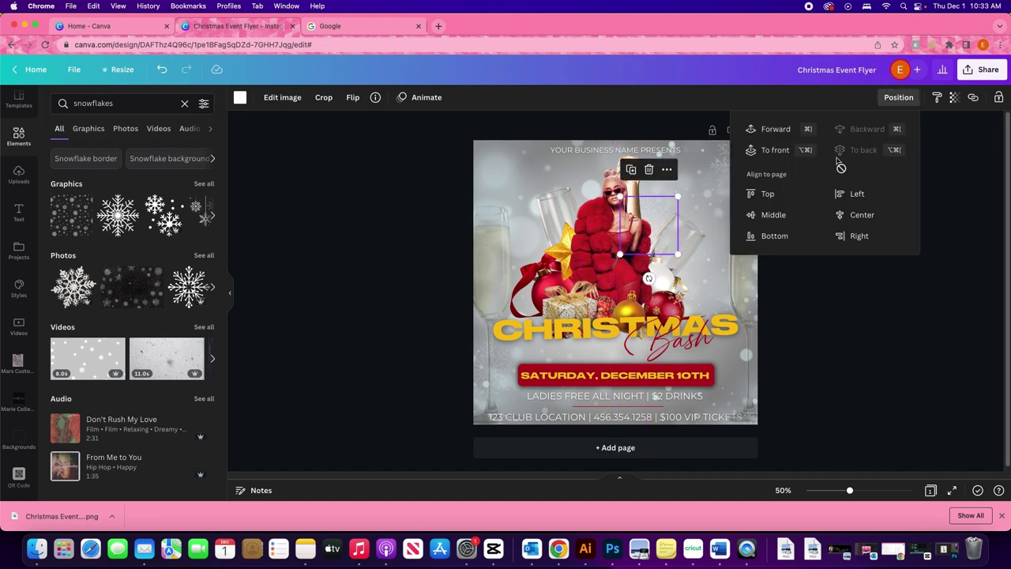
pyautogui.press('super+z')
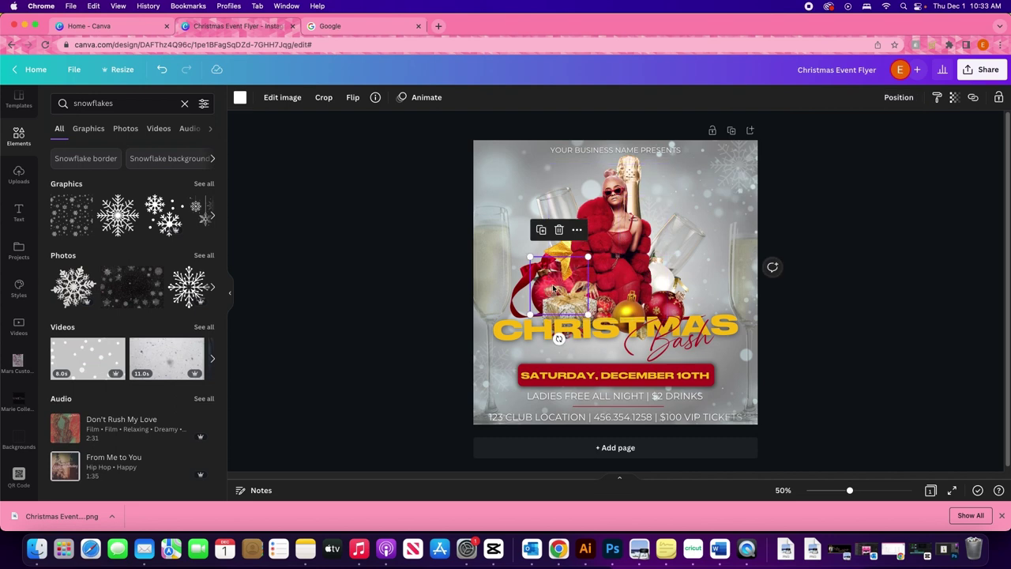
pyautogui.moveTo(557, 282); pyautogui.dragTo(523, 142)
pyautogui.click(850, 215)
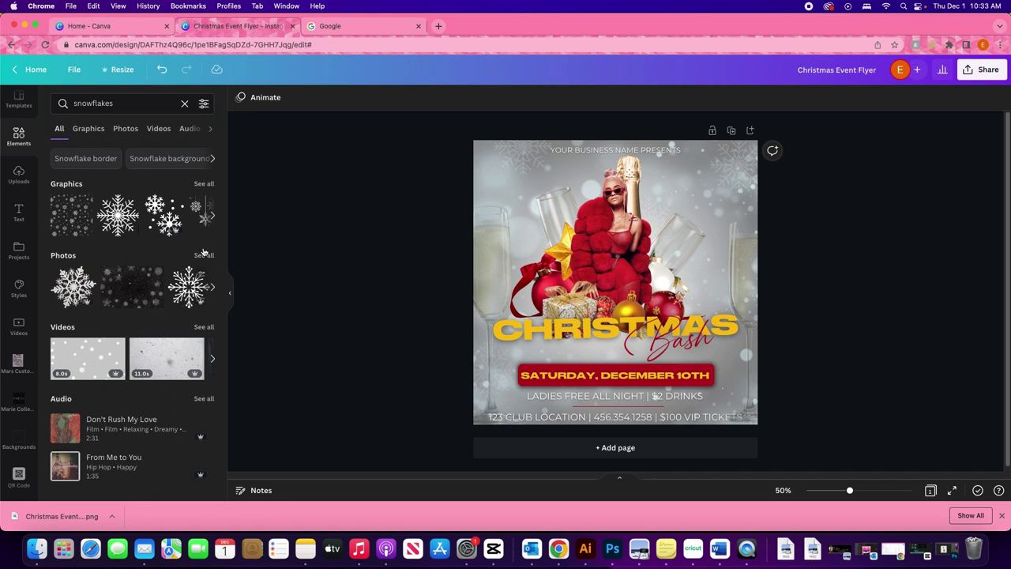
# Look through the snowflakes graphics and photos, and the images in the NEW Elements folder, for another overlay for the flyer.
pyautogui.click(213, 215)
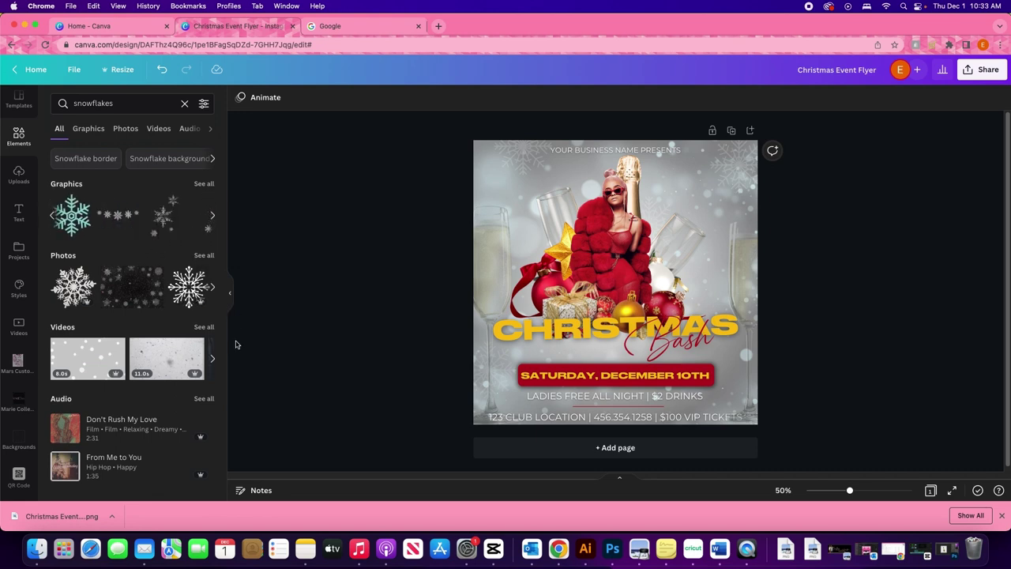
pyautogui.click(212, 217)
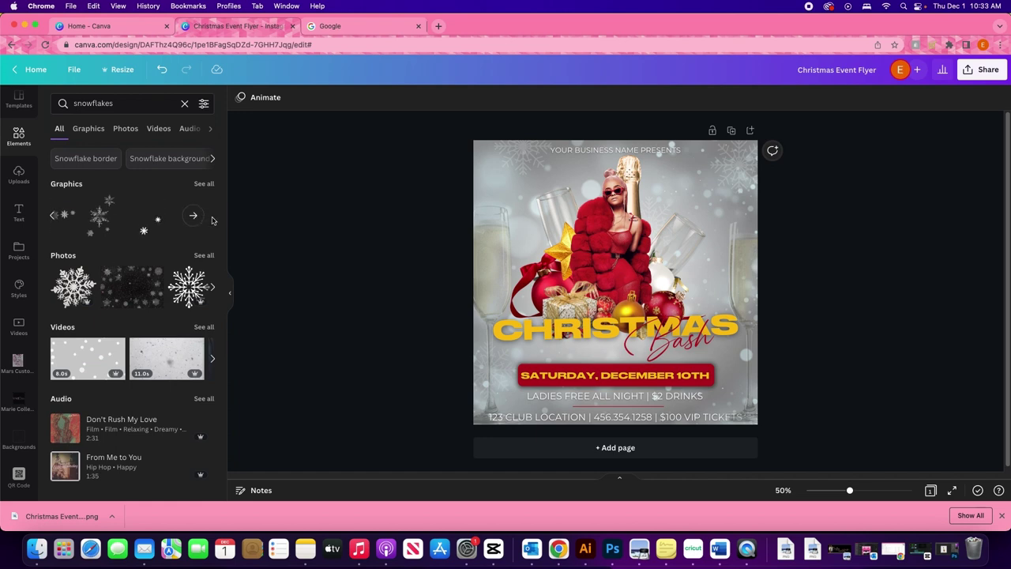
pyautogui.click(213, 289)
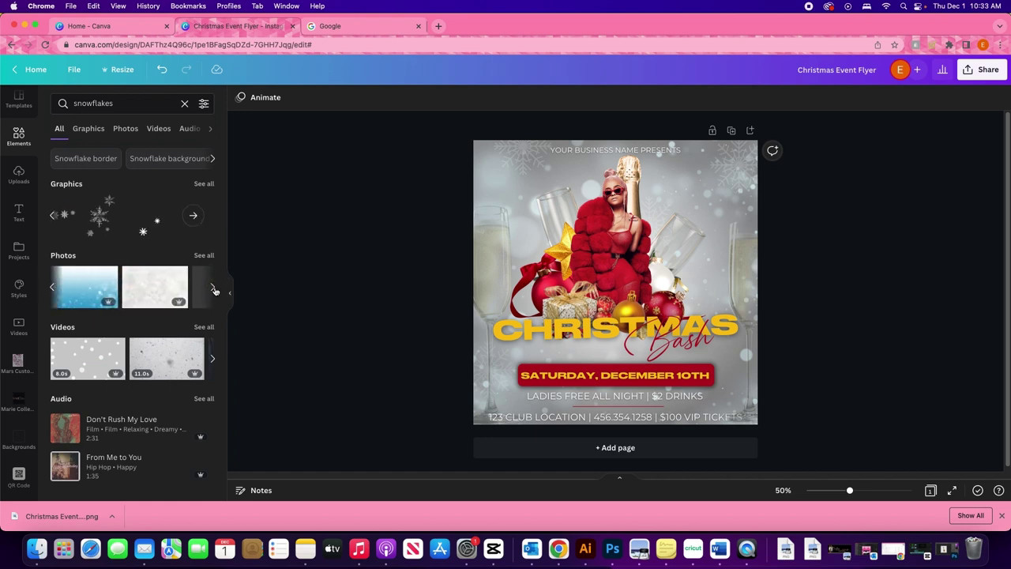
pyautogui.click(213, 289)
pyautogui.click(214, 290)
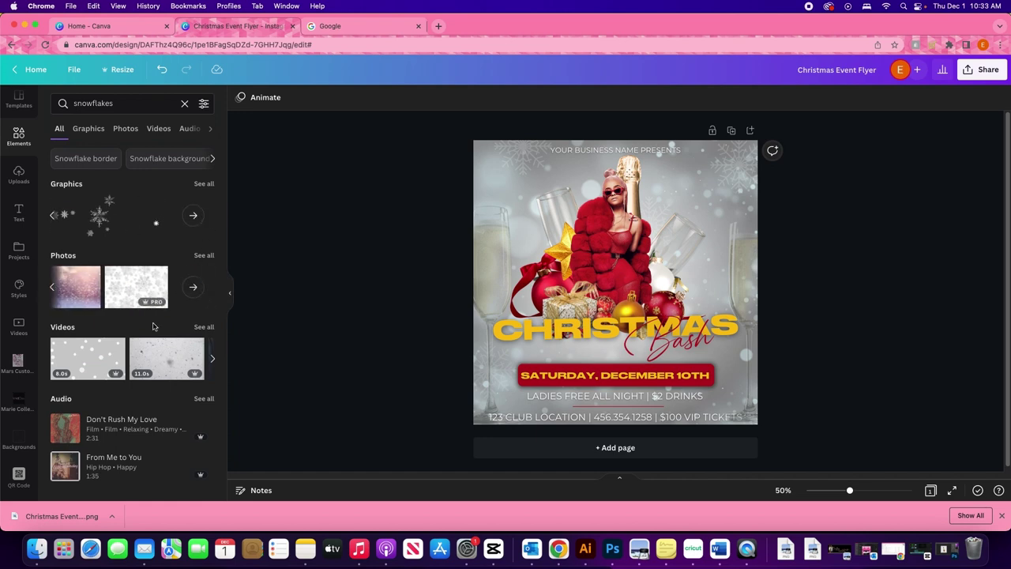
pyautogui.scroll(-10, 24, 359)
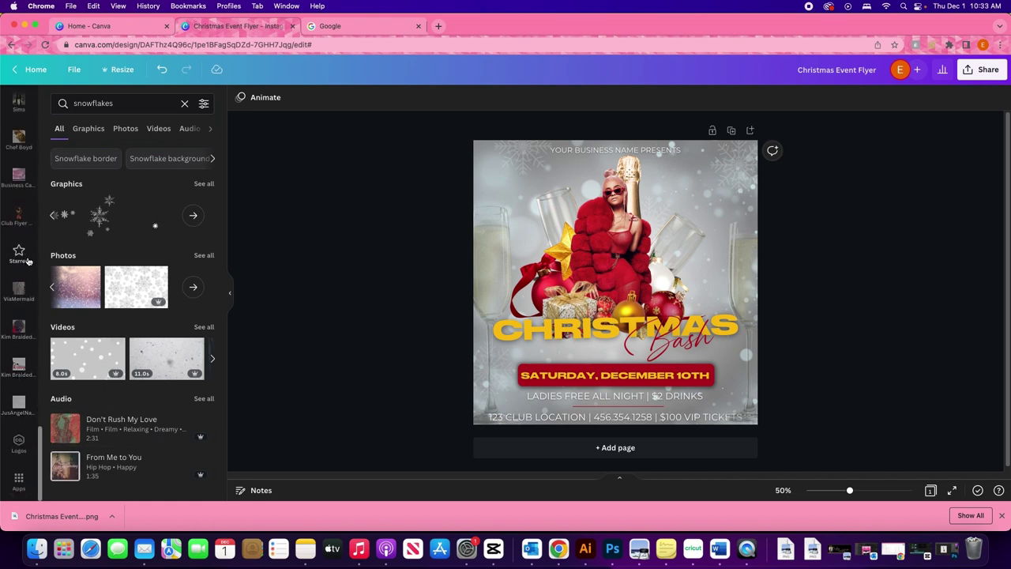
pyautogui.scroll(5, 23, 276)
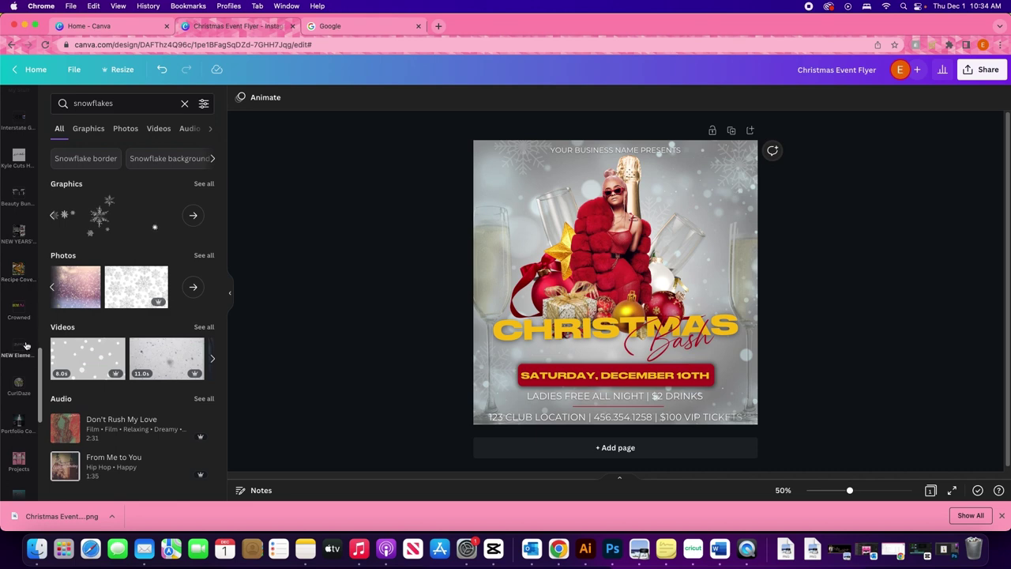
pyautogui.click(26, 345)
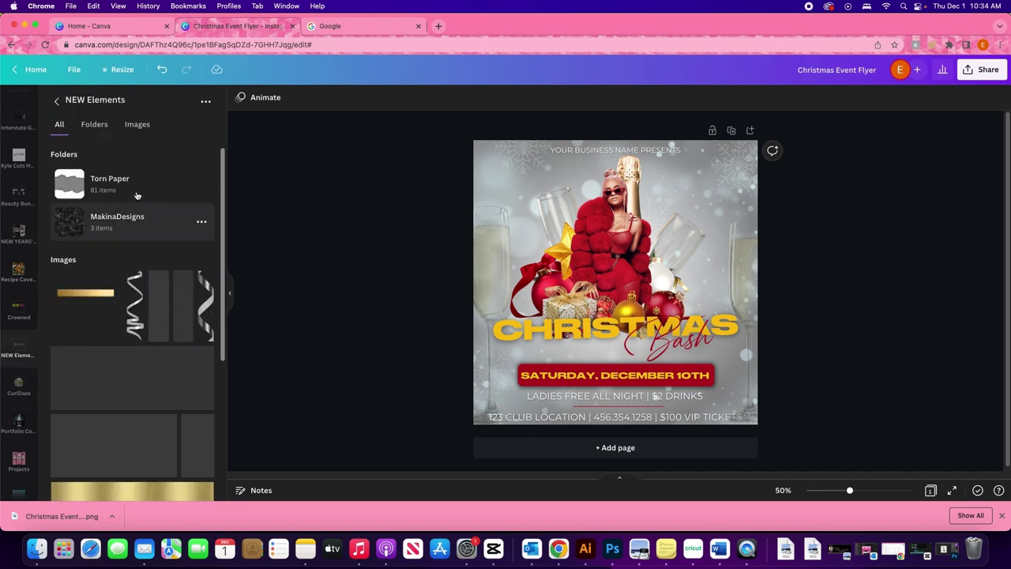
pyautogui.scroll(-10, 169, 337)
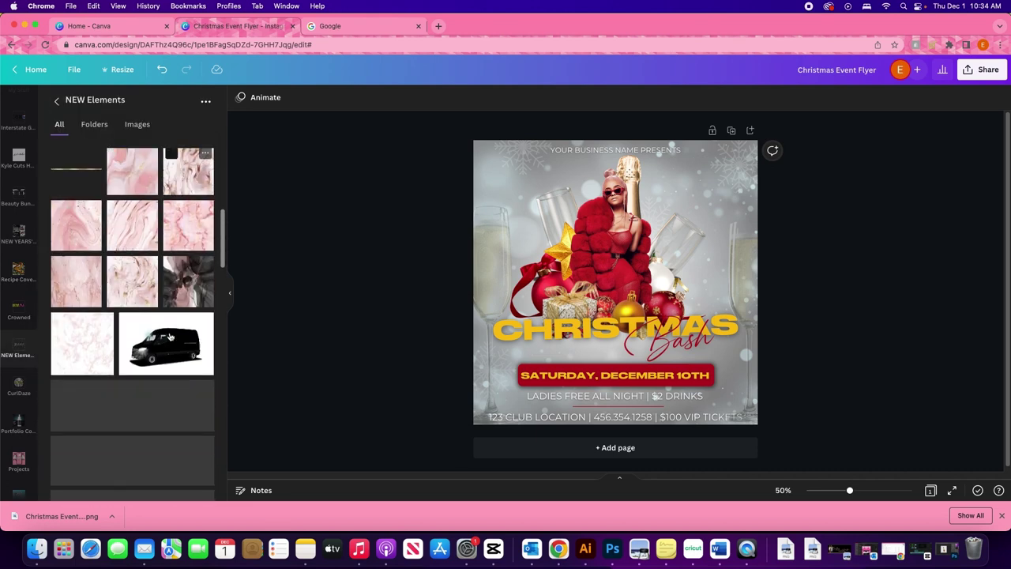
pyautogui.scroll(-10, 169, 337)
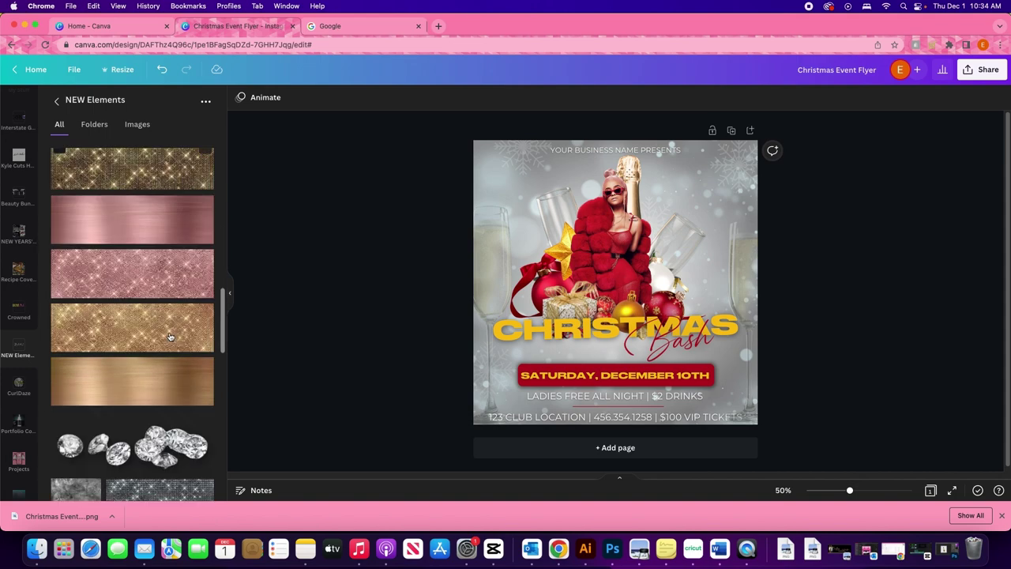
pyautogui.scroll(-15, 169, 337)
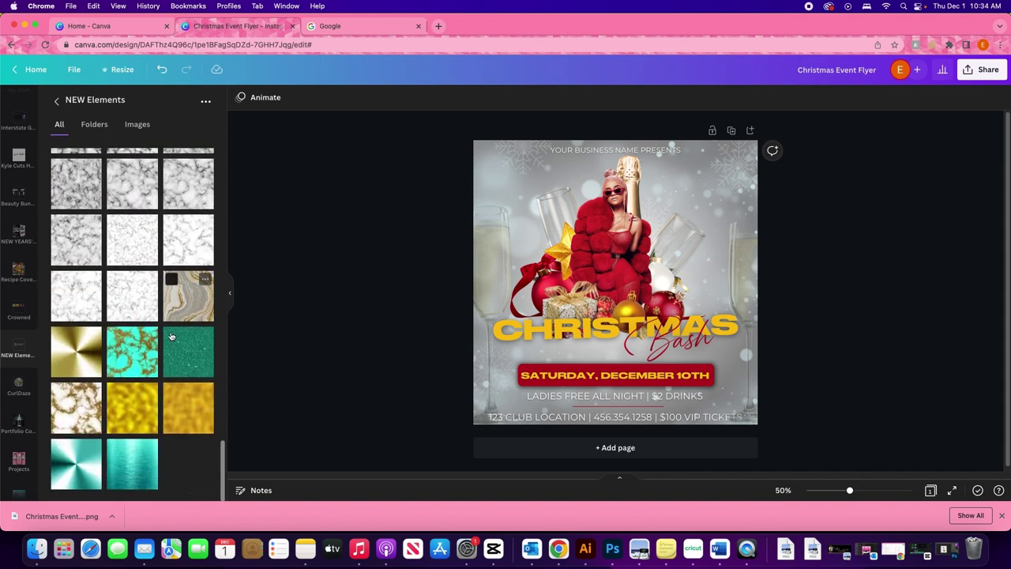
pyautogui.scroll(-10, 171, 337)
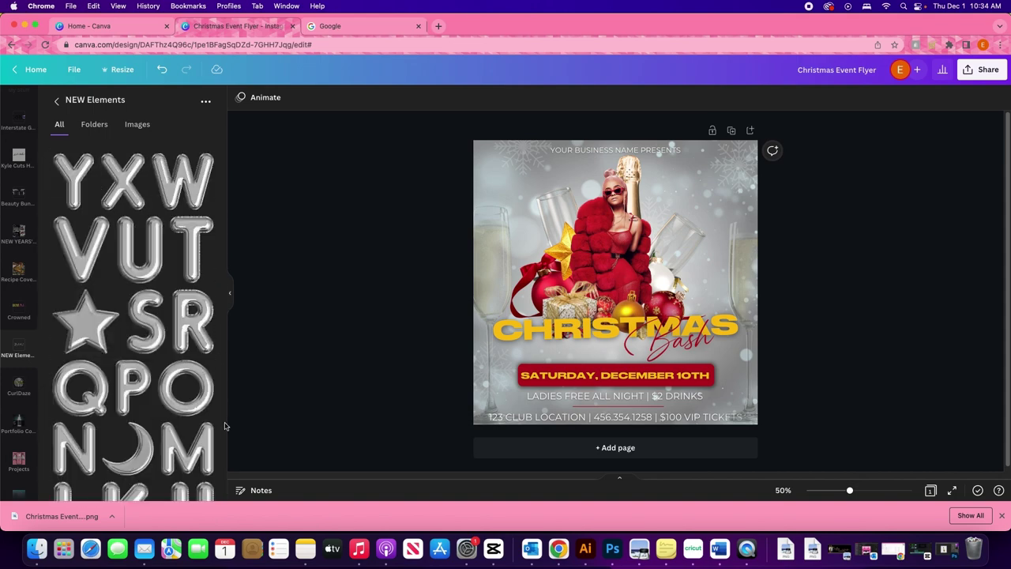
pyautogui.scroll(-5, 126, 395)
pyautogui.scroll(-8, 126, 381)
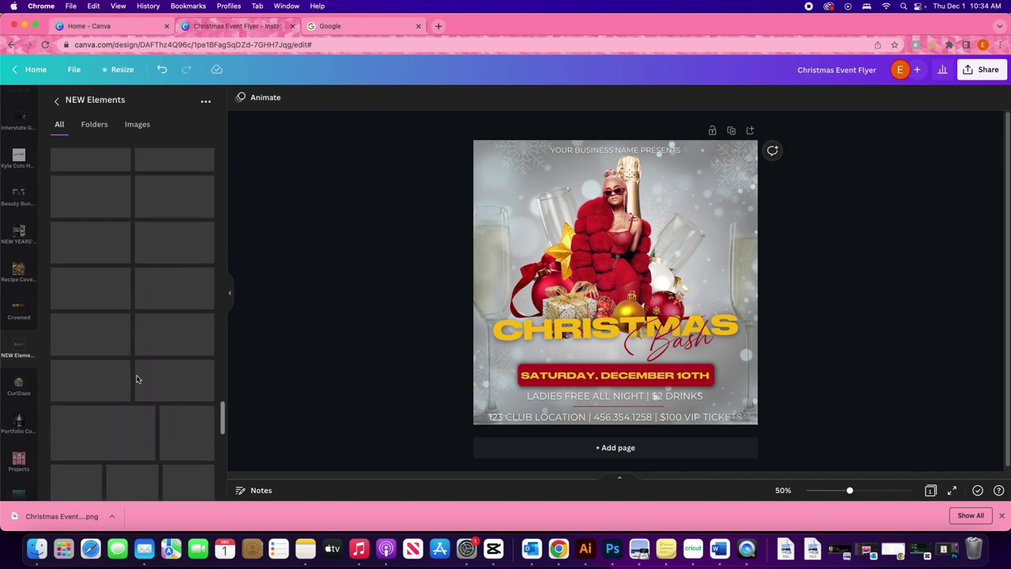
pyautogui.scroll(-6, 226, 404)
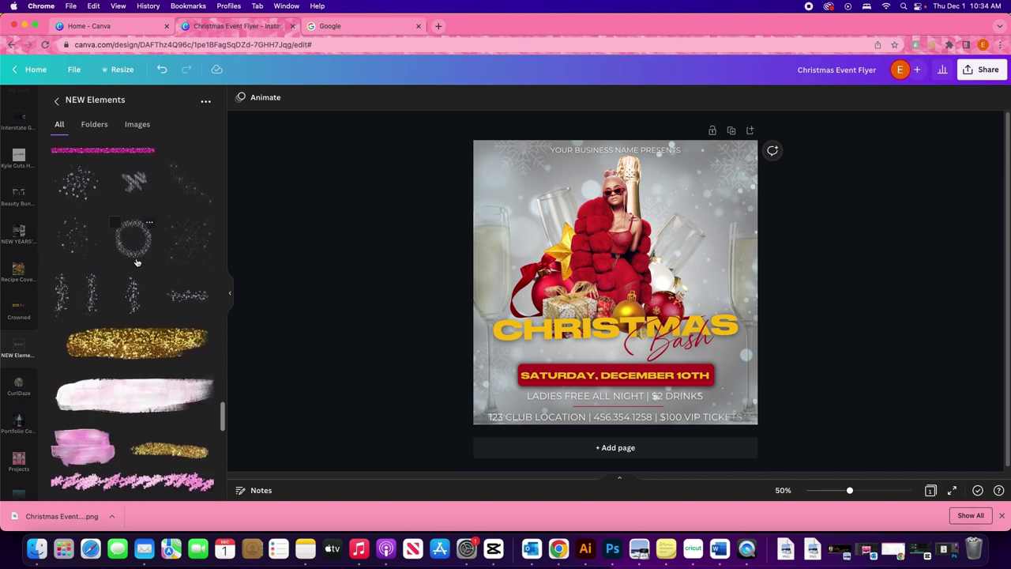
# Add the scattered silver glitter image, enlarge it across the flyer's upper and middle area, and send it to the back.
pyautogui.click(69, 239)
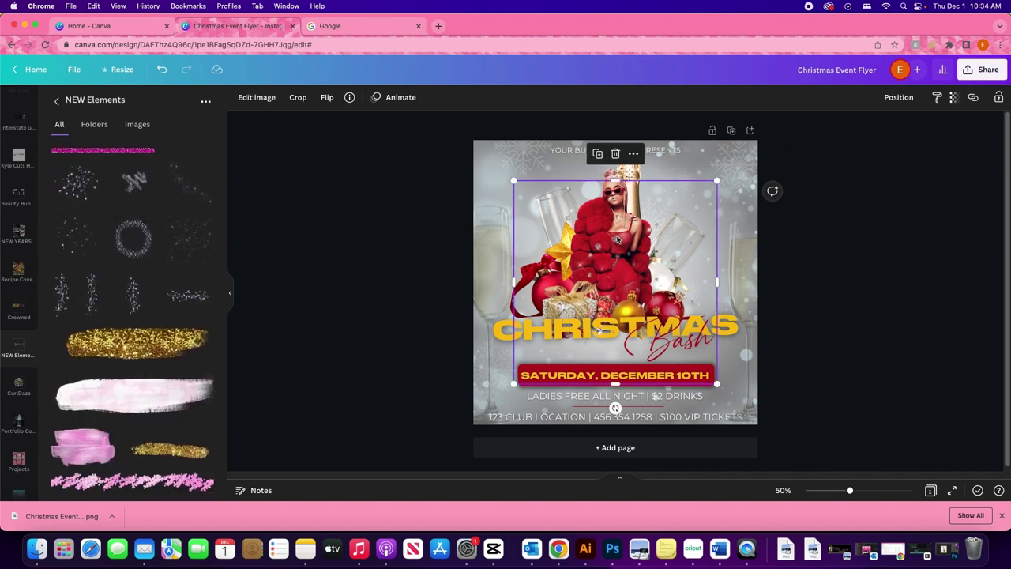
pyautogui.moveTo(618, 240); pyautogui.dragTo(614, 208)
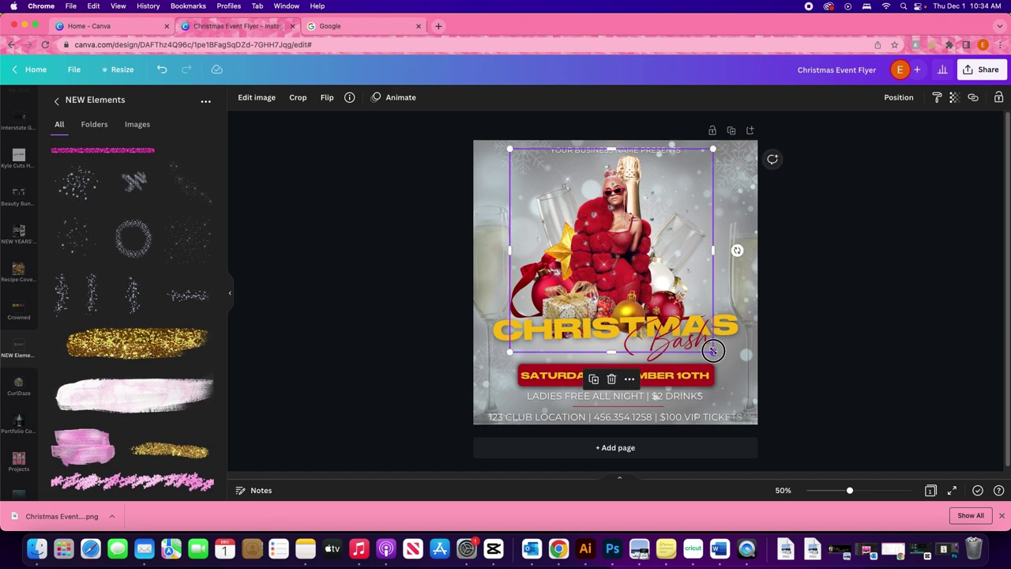
pyautogui.moveTo(713, 350); pyautogui.dragTo(736, 376)
pyautogui.moveTo(507, 375); pyautogui.dragTo(503, 379)
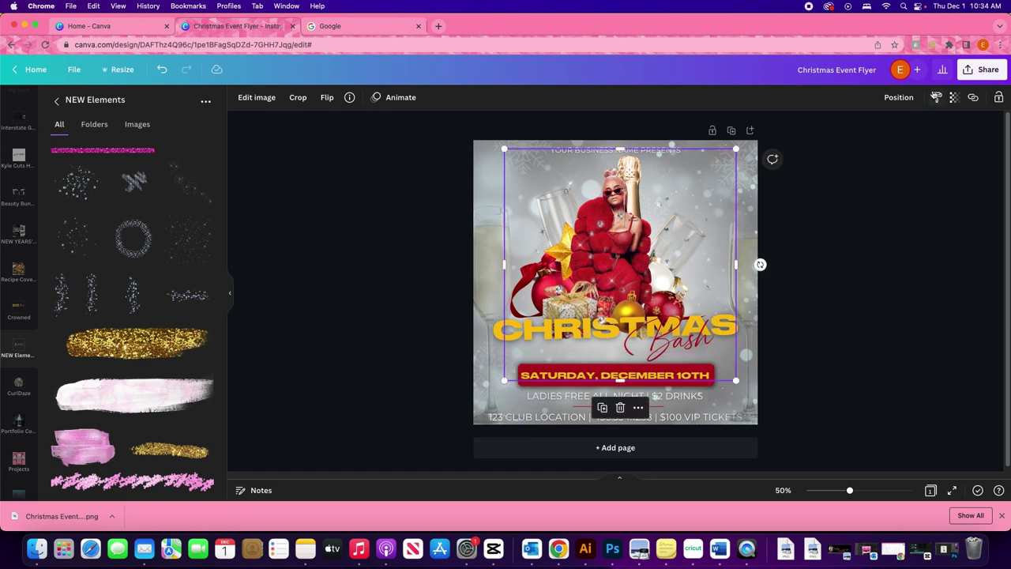
pyautogui.click(898, 97)
pyautogui.click(863, 156)
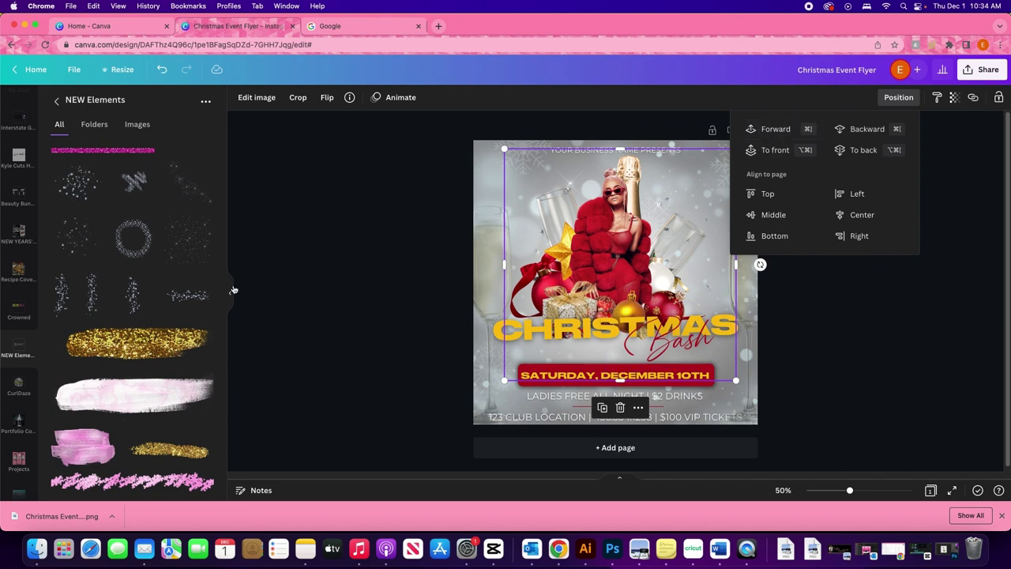
# Add the finer glitter dust image behind the other elements, overlapping the flyer's upper left edge.
pyautogui.click(195, 243)
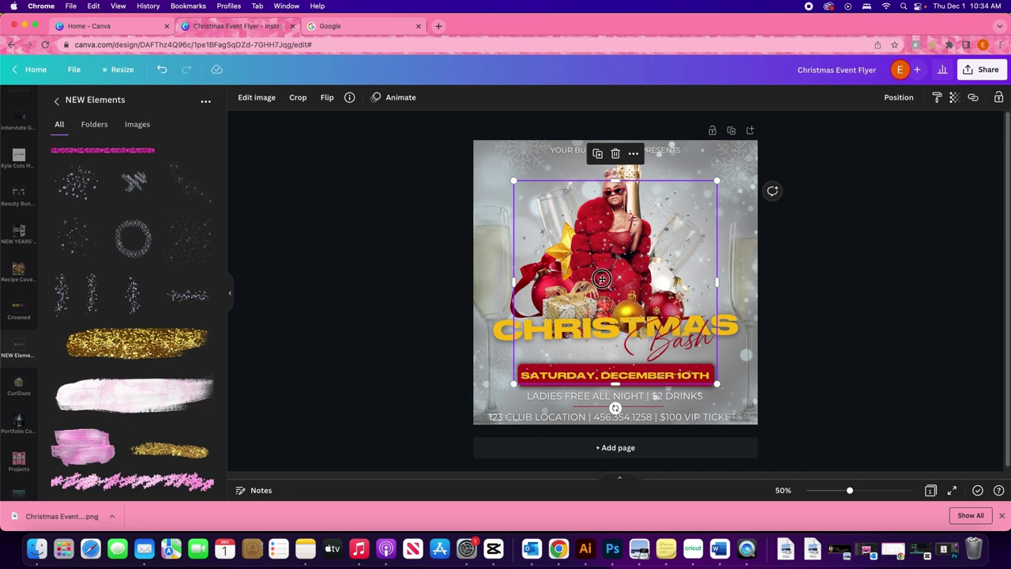
pyautogui.moveTo(602, 278); pyautogui.dragTo(440, 212)
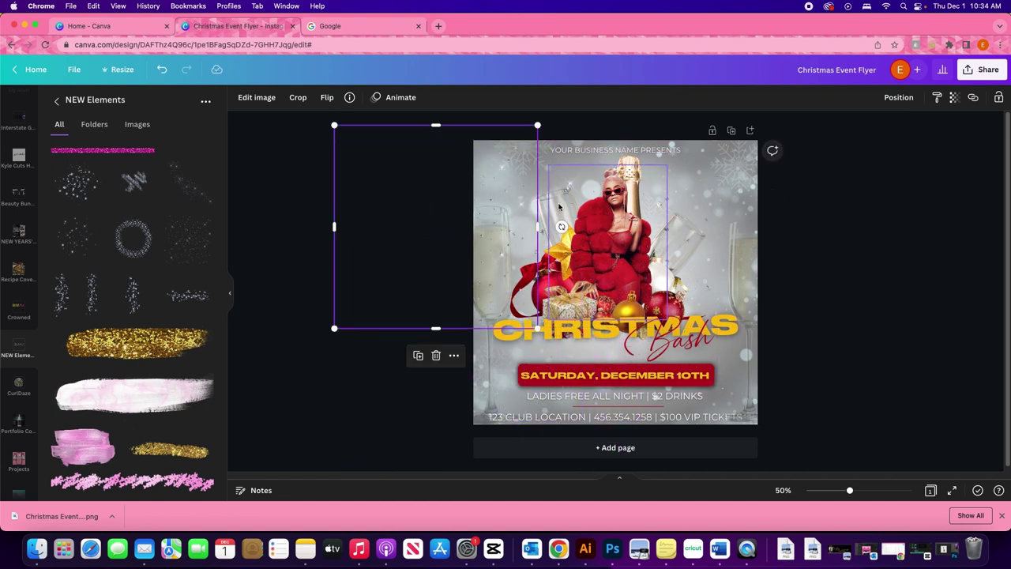
pyautogui.click(900, 98)
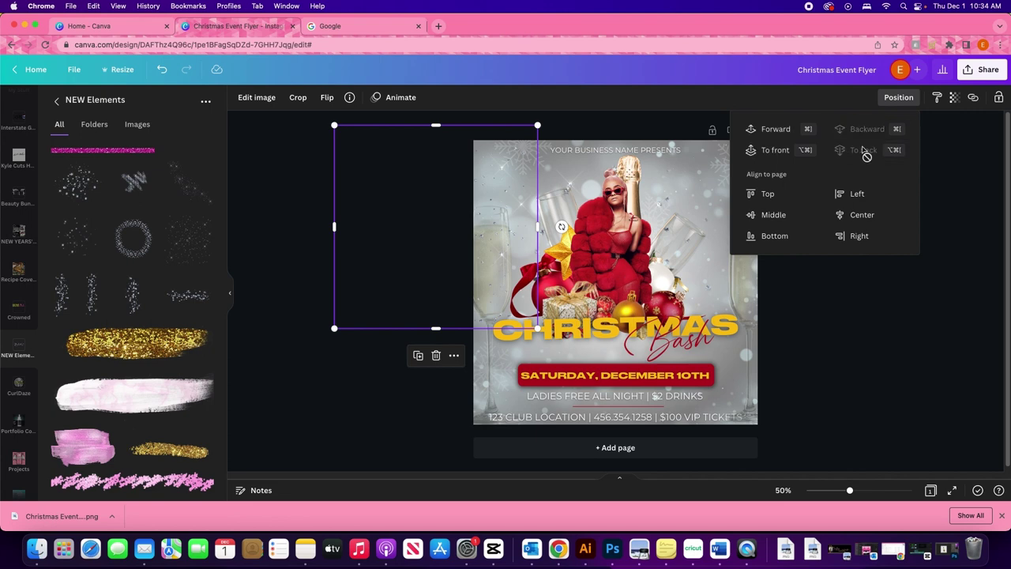
# Duplicate the fine glitter dust and place the copy at the back over the flyer's lower right corner.
pyautogui.click(418, 354)
pyautogui.moveTo(444, 250); pyautogui.dragTo(777, 400)
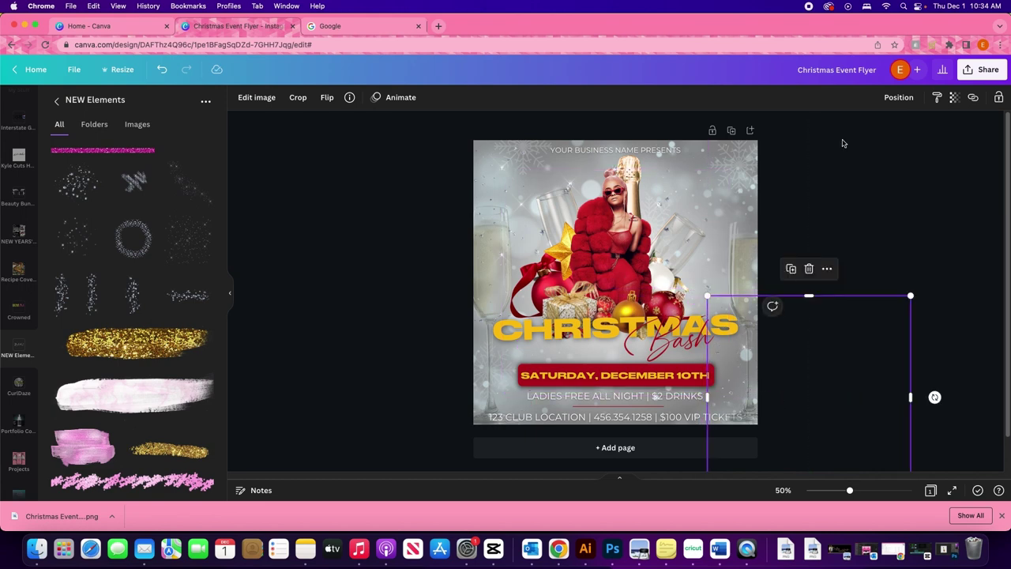
pyautogui.click(902, 103)
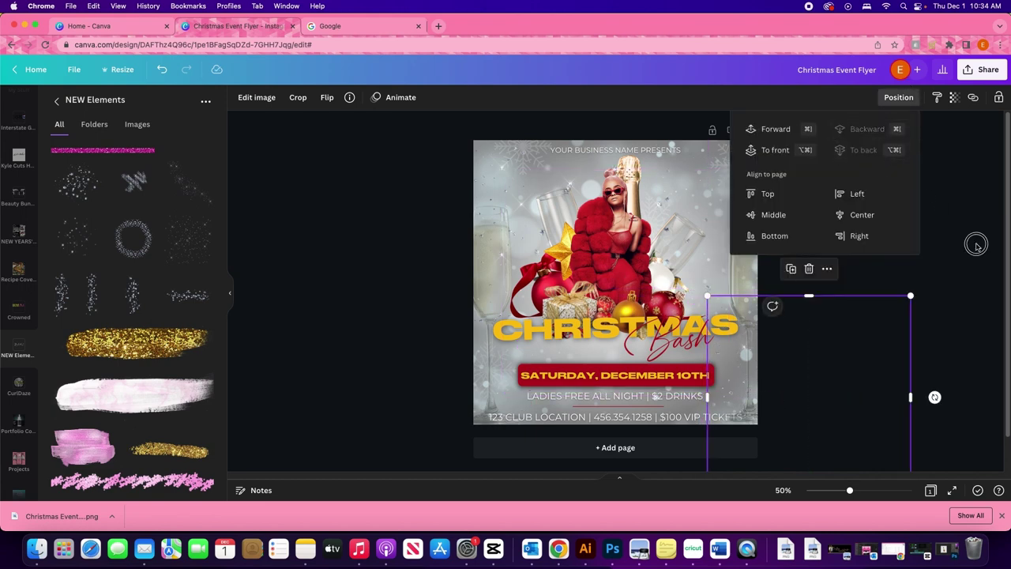
pyautogui.click(937, 234)
# Add the white sparkle flare from the NEW Elements folder and position it over the flyer's upper left edge.
pyautogui.scroll(-10, 189, 293)
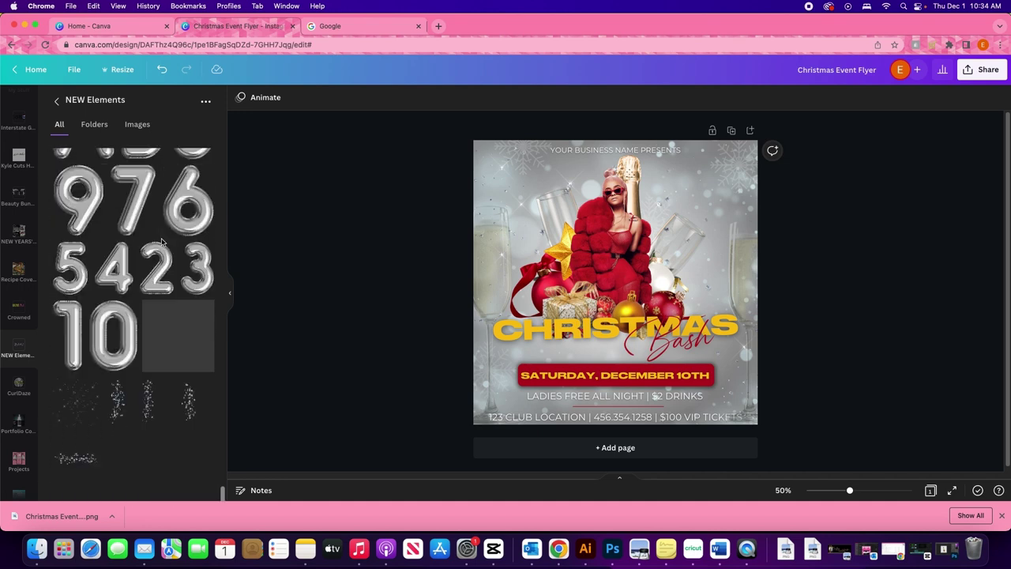
pyautogui.scroll(5, 177, 281)
pyautogui.scroll(-1, 177, 280)
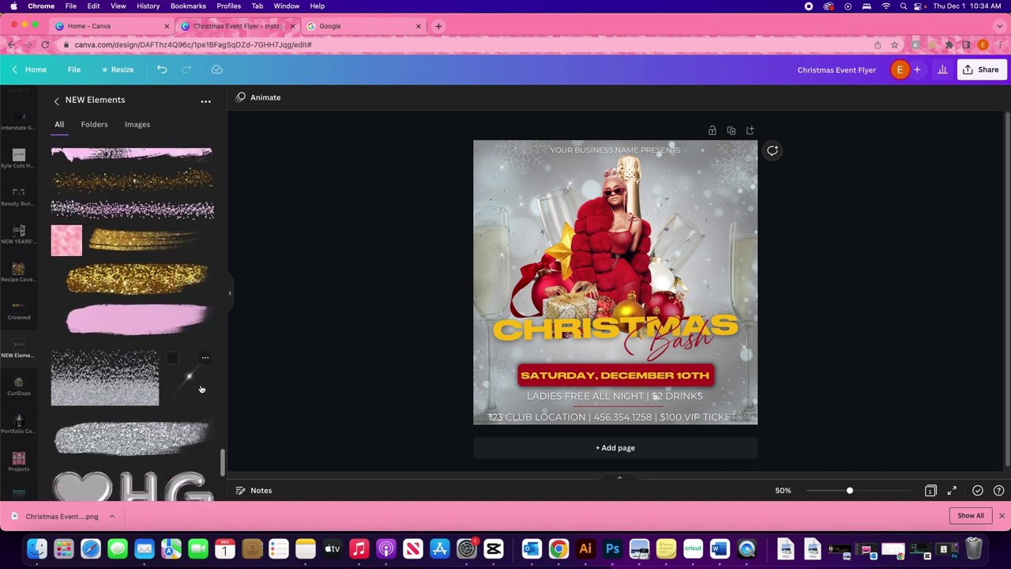
pyautogui.click(666, 327)
pyautogui.moveTo(619, 282); pyautogui.dragTo(640, 215)
pyautogui.click(819, 270)
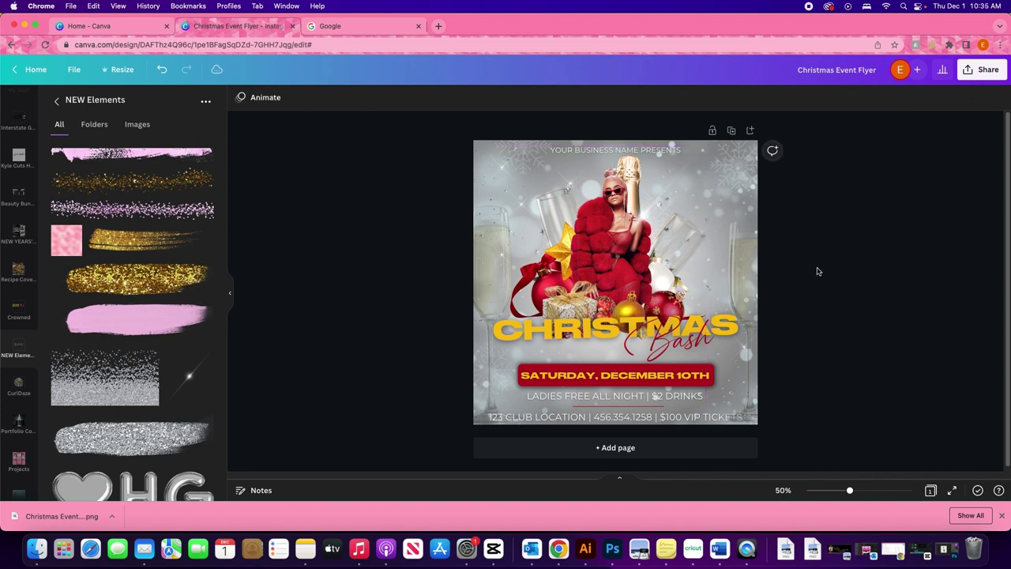
pyautogui.click(644, 213)
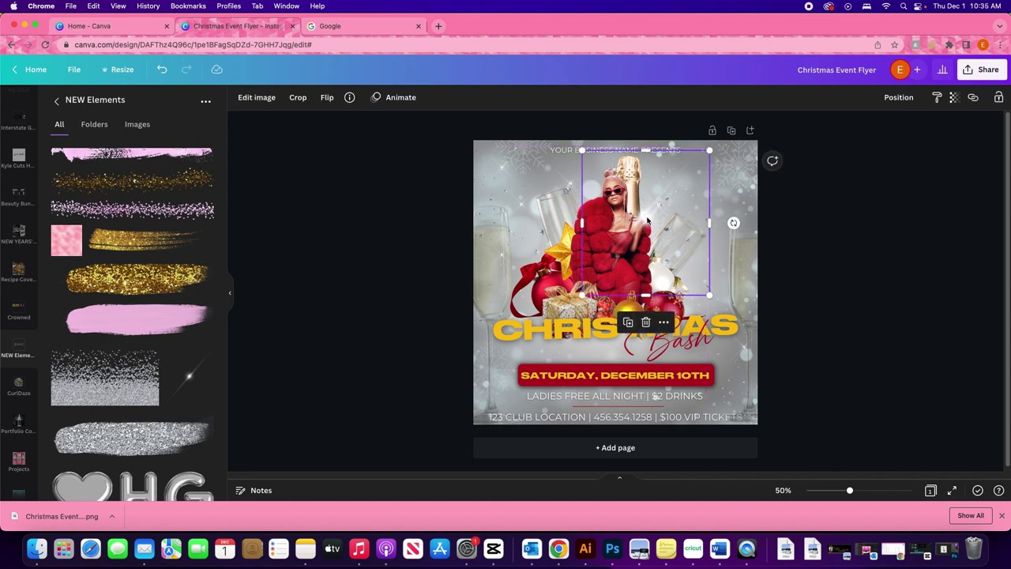
pyautogui.moveTo(643, 215); pyautogui.dragTo(472, 207)
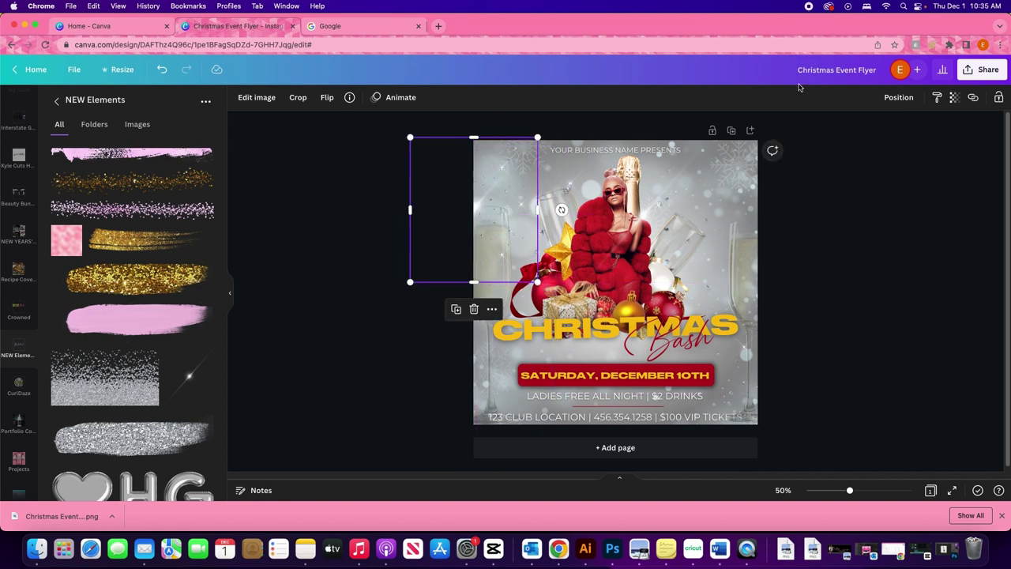
# Set the sparkle flare's transparency to 84 and place a duplicate of it over the flyer's right edge.
pyautogui.click(954, 97)
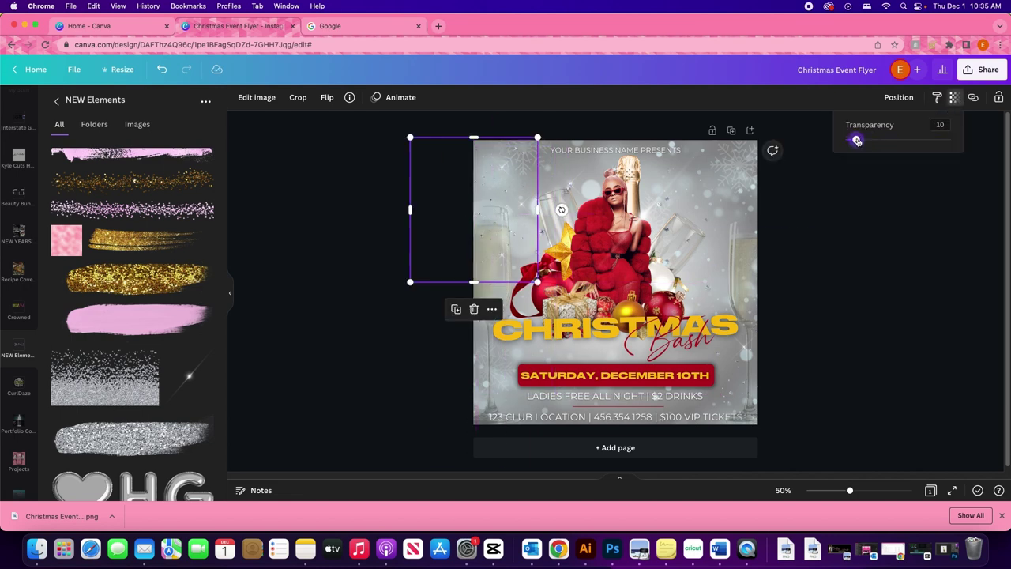
pyautogui.moveTo(857, 140); pyautogui.dragTo(862, 141)
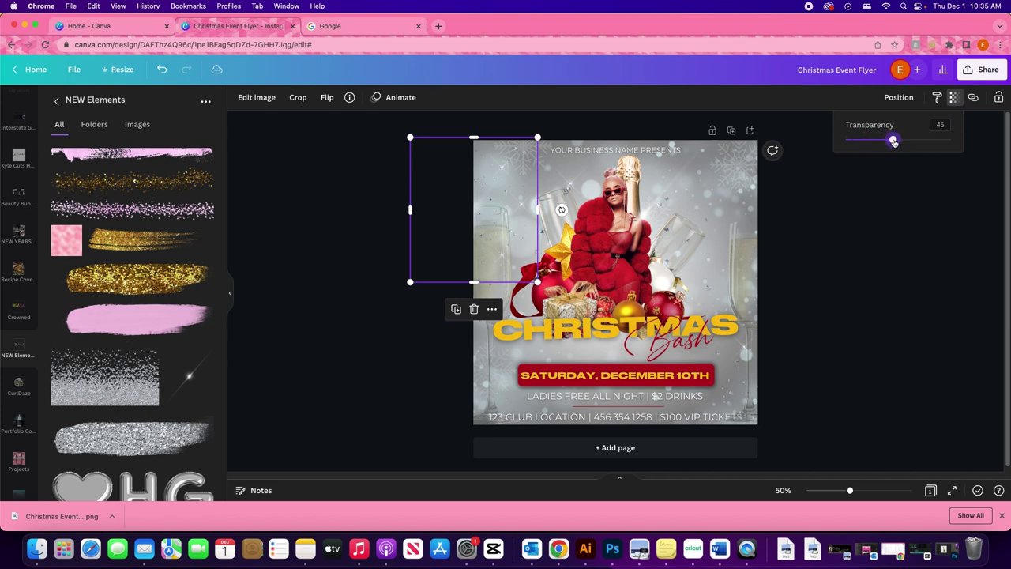
pyautogui.moveTo(895, 142); pyautogui.dragTo(916, 144)
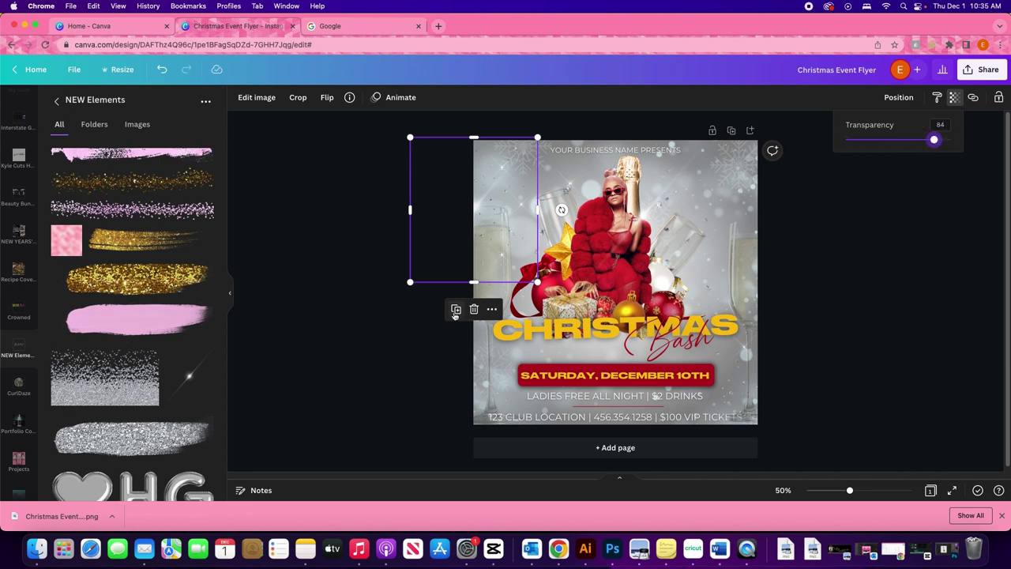
pyautogui.moveTo(486, 240); pyautogui.dragTo(764, 332)
pyautogui.click(881, 271)
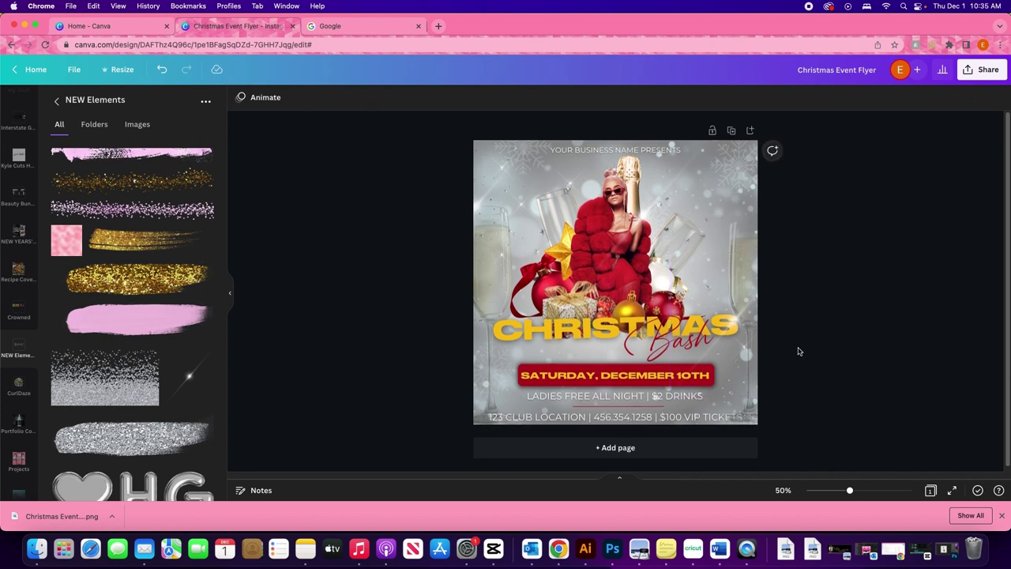
# Dismiss the browser's downloads bar and clear the "snowflakes" search from the elements library.
pyautogui.click(1000, 516)
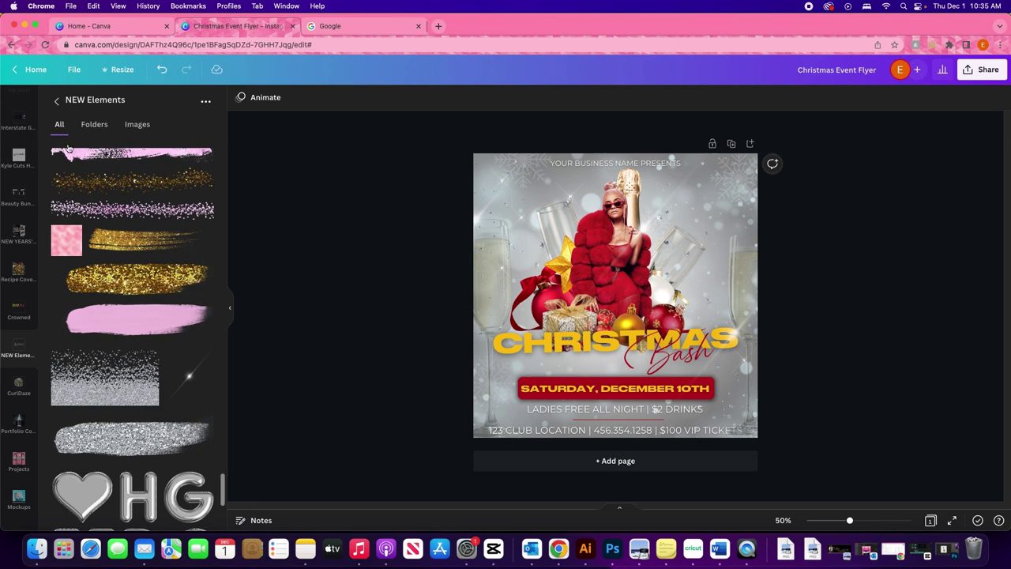
pyautogui.scroll(5, 20, 162)
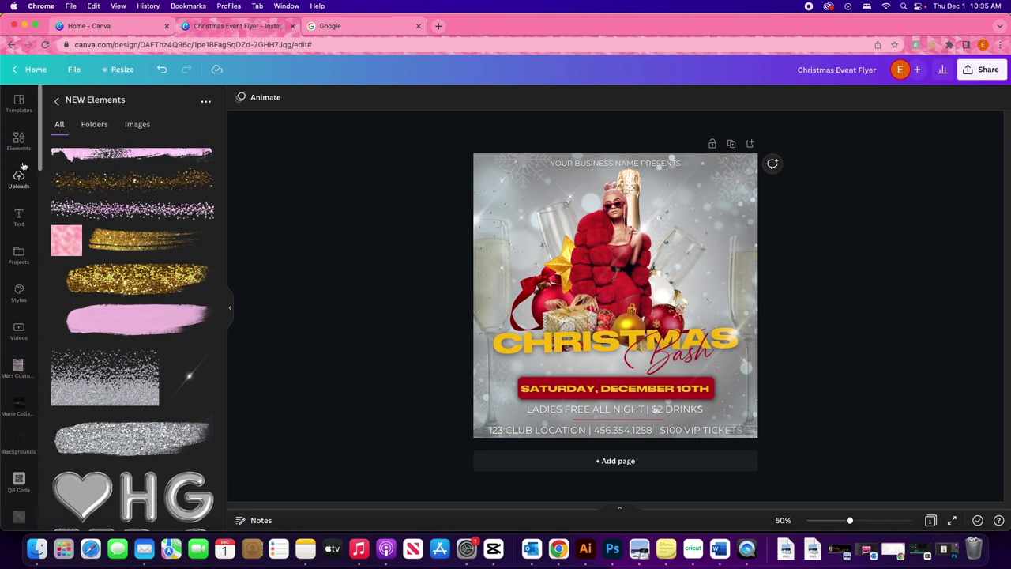
pyautogui.click(18, 150)
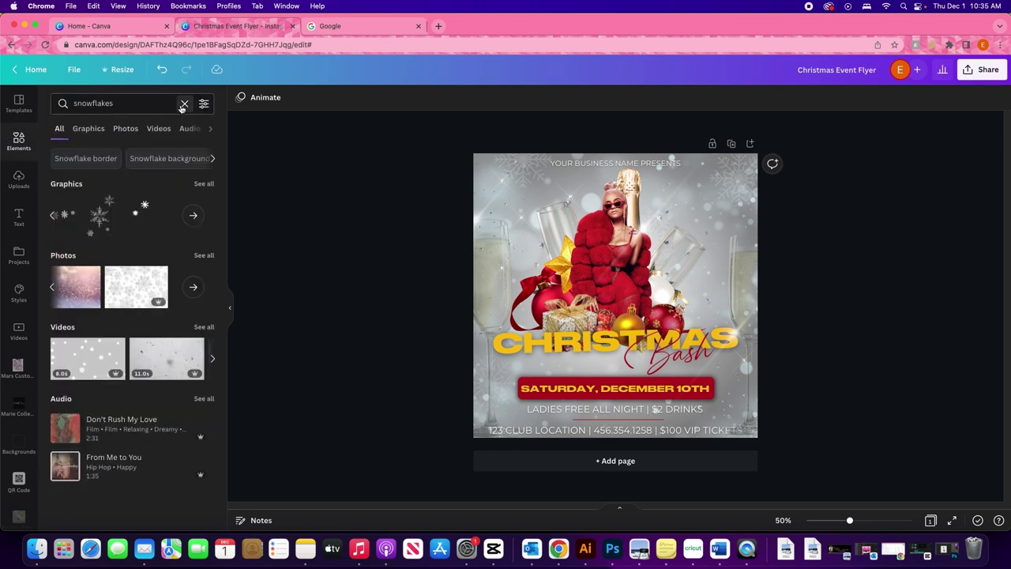
pyautogui.click(184, 104)
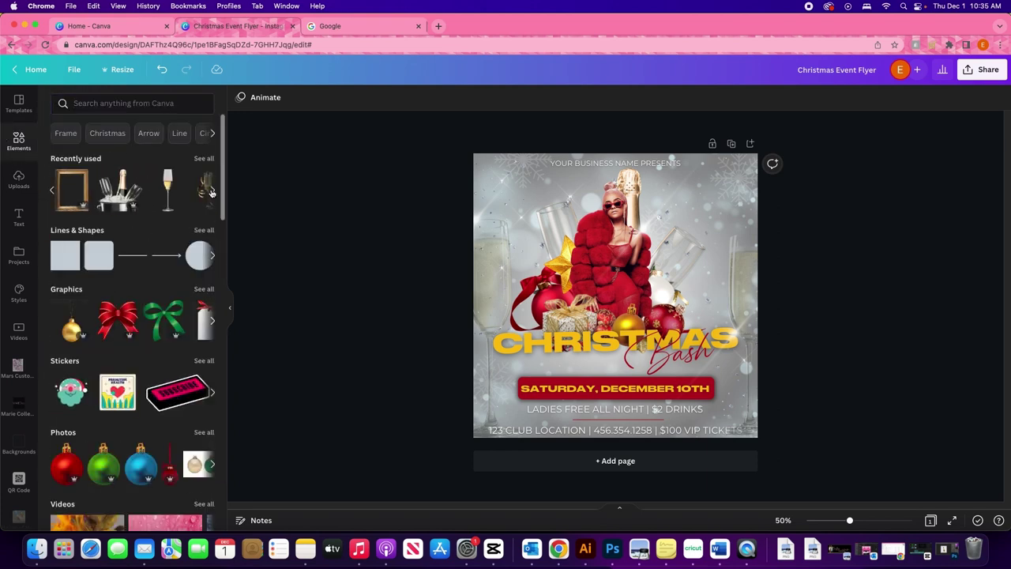
# Add the red ball ornament photo, shrink it, and tilt it over the flyer's upper left corner.
pyautogui.click(66, 465)
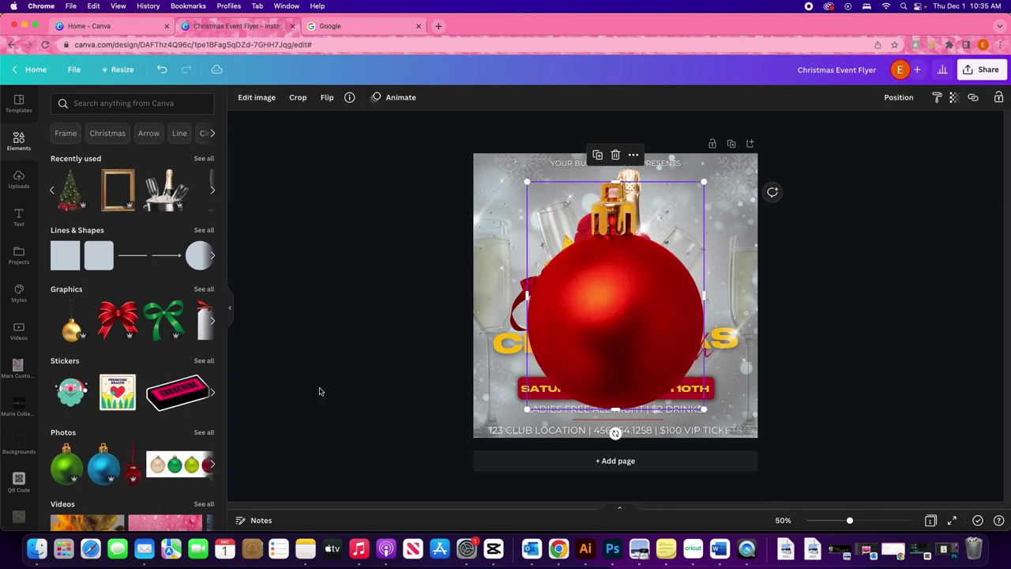
pyautogui.moveTo(704, 182); pyautogui.dragTo(610, 349)
pyautogui.moveTo(566, 379); pyautogui.dragTo(542, 170)
pyautogui.moveTo(473, 242); pyautogui.dragTo(493, 192)
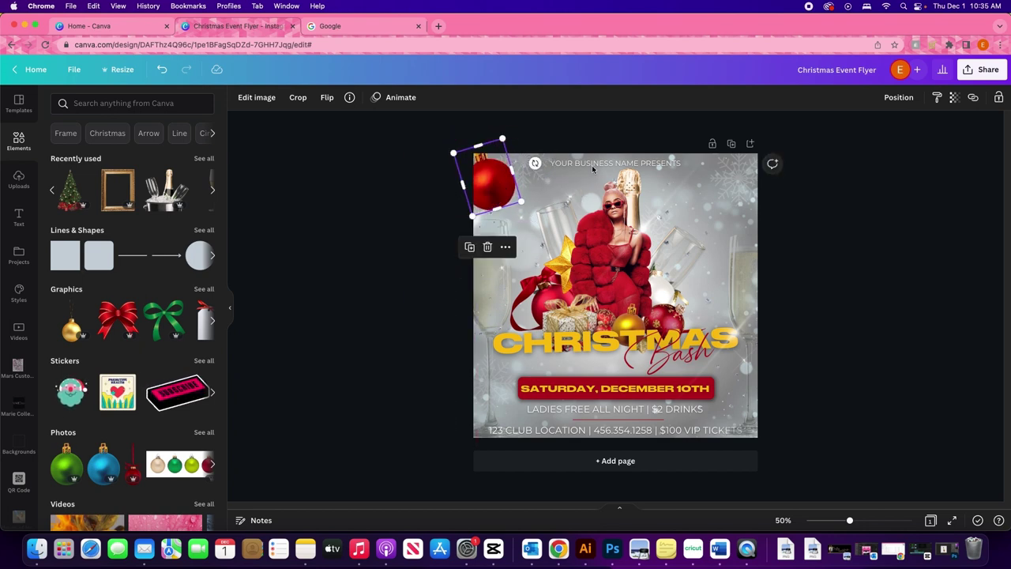
# Set the transparency of the red ornament in the flyer's upper left corner to 32.
pyautogui.click(955, 100)
pyautogui.click(861, 142)
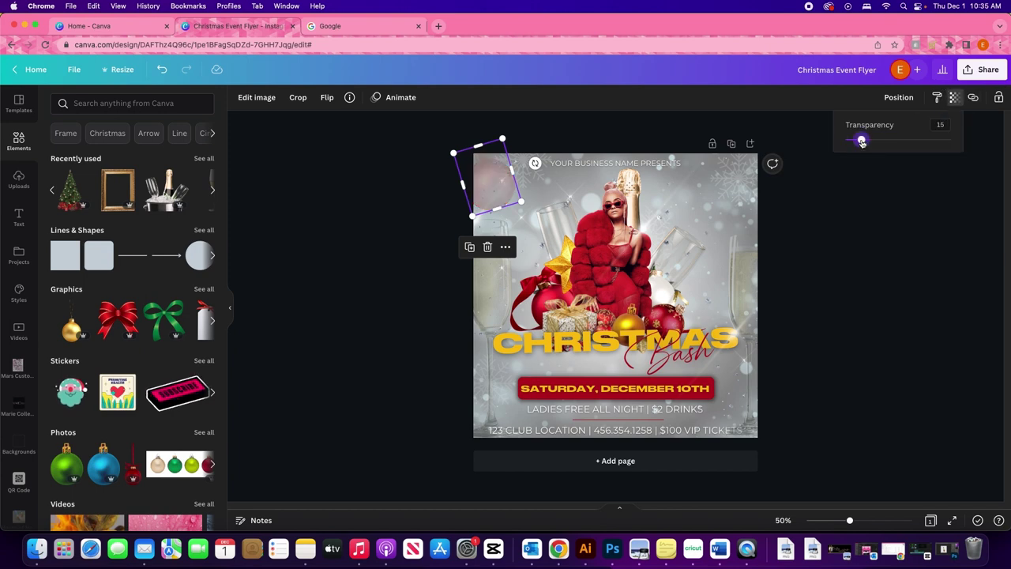
pyautogui.moveTo(864, 141); pyautogui.dragTo(878, 141)
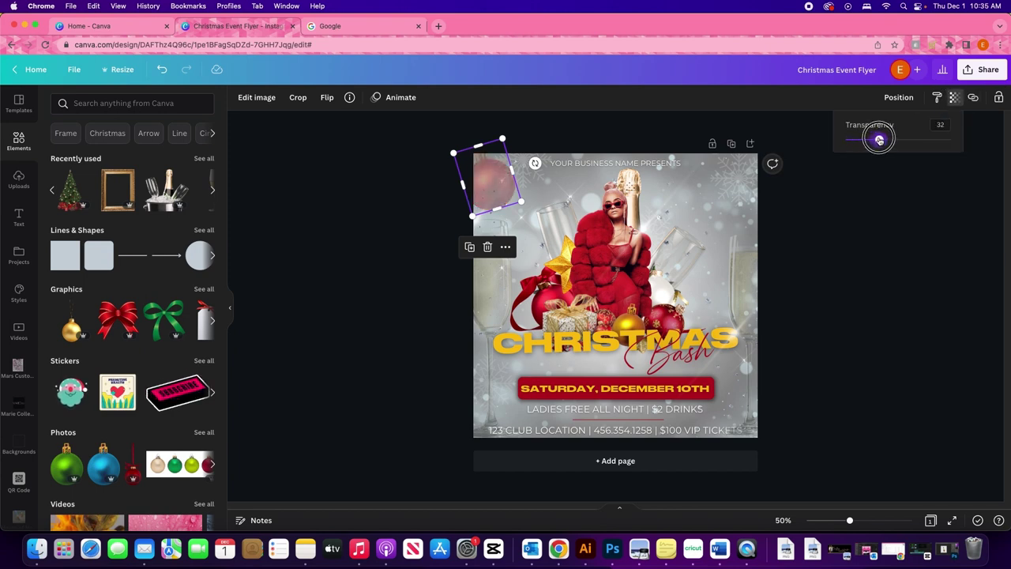
# Duplicate the faint red ornament, tilt the copy the opposite way, and place it over the flyer's lower right edge.
pyautogui.click(470, 247)
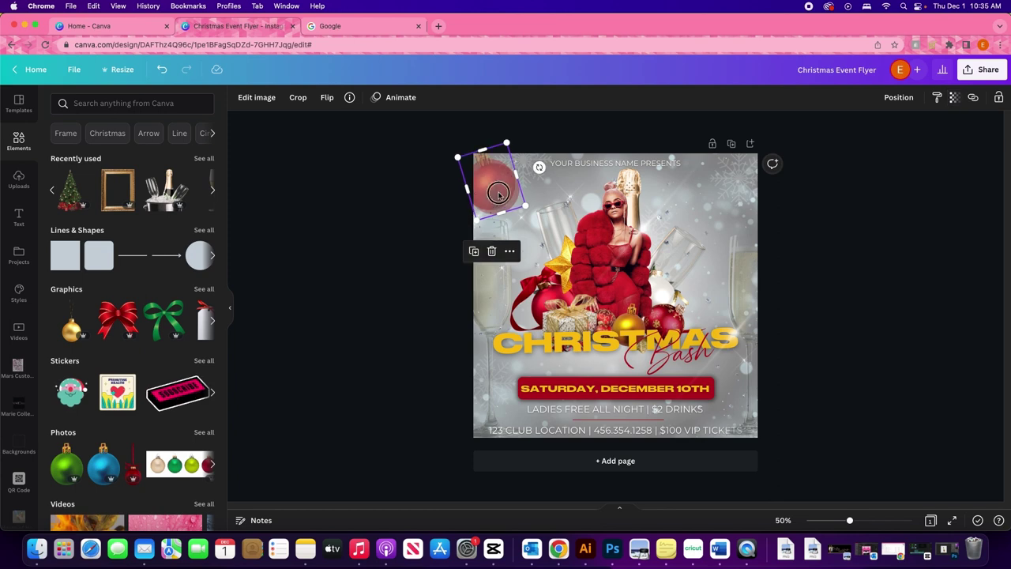
pyautogui.moveTo(492, 193); pyautogui.dragTo(709, 243)
pyautogui.moveTo(715, 278); pyautogui.dragTo(690, 280)
pyautogui.moveTo(712, 231); pyautogui.dragTo(748, 390)
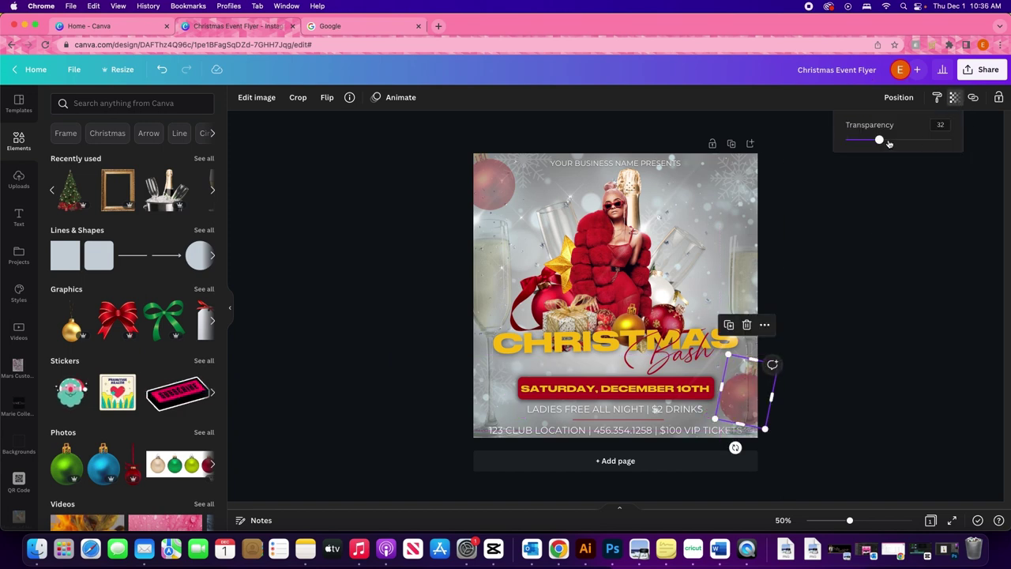
# Set the lower right ornament copy's transparency to 100 and send it to the back.
pyautogui.moveTo(879, 140); pyautogui.dragTo(959, 142)
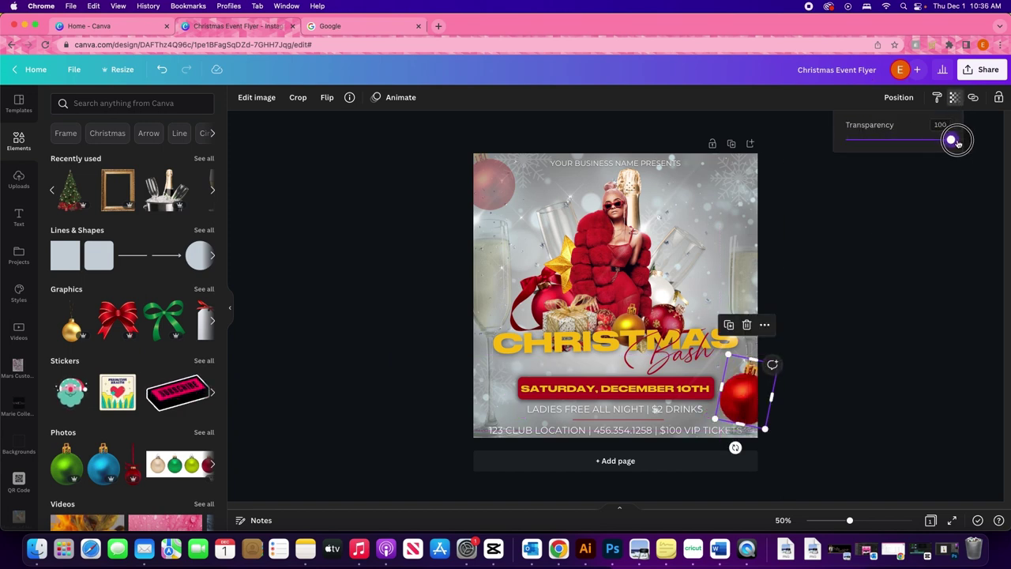
pyautogui.click(898, 98)
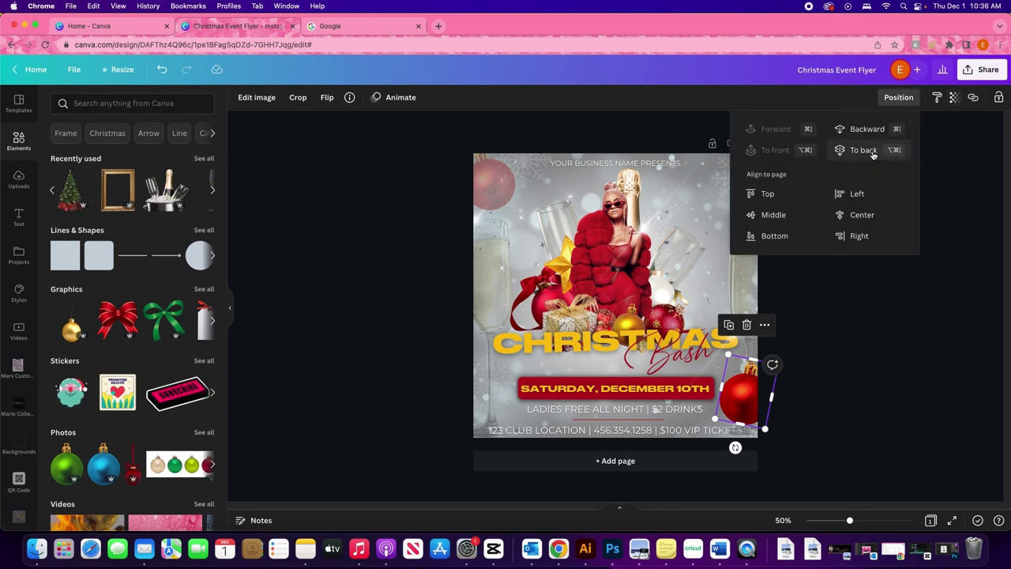
pyautogui.click(874, 153)
# Delete the red ornament copy from the flyer's lower right edge.
pyautogui.click(929, 298)
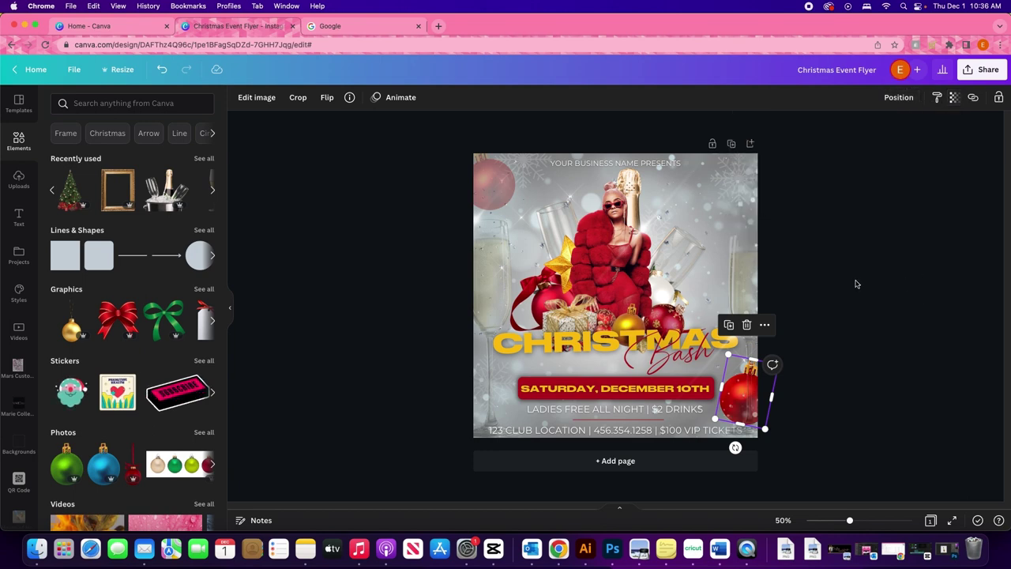
pyautogui.click(489, 184)
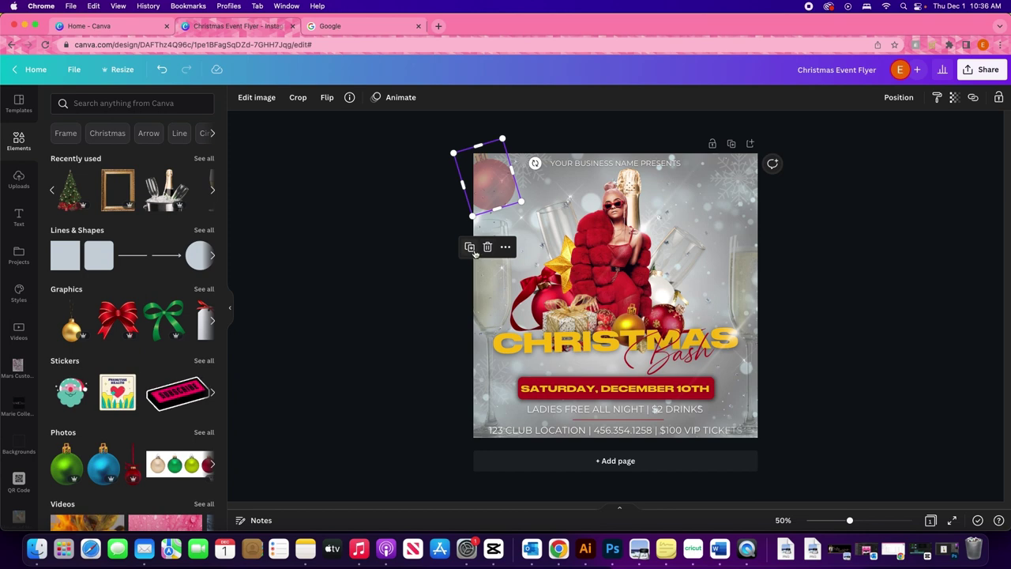
pyautogui.moveTo(67, 475); pyautogui.dragTo(139, 357)
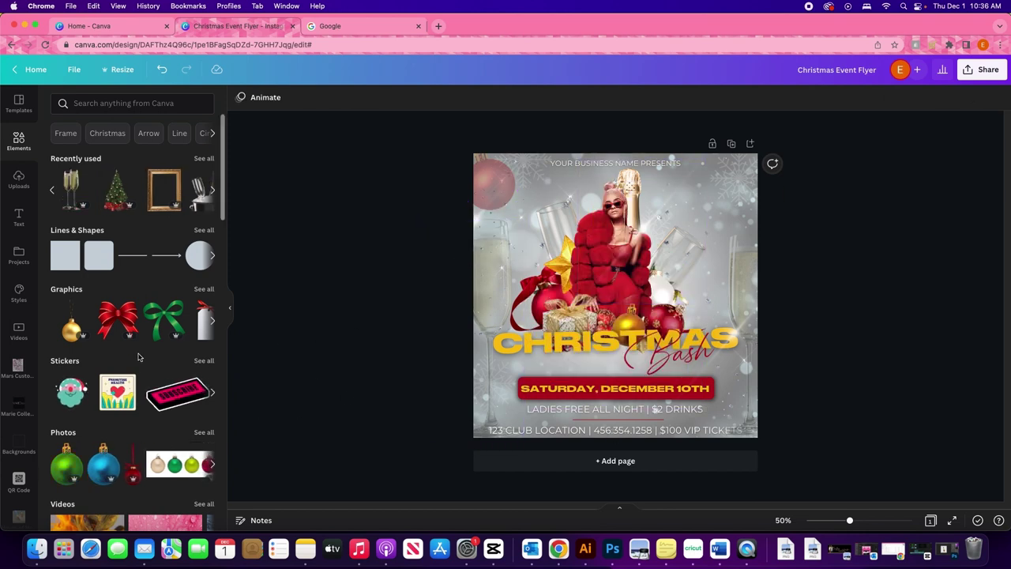
# Add the gold gift bow from the photo elements, shrink it to about 469 by 490, and place it over the flyer's lower right edge.
pyautogui.click(210, 321)
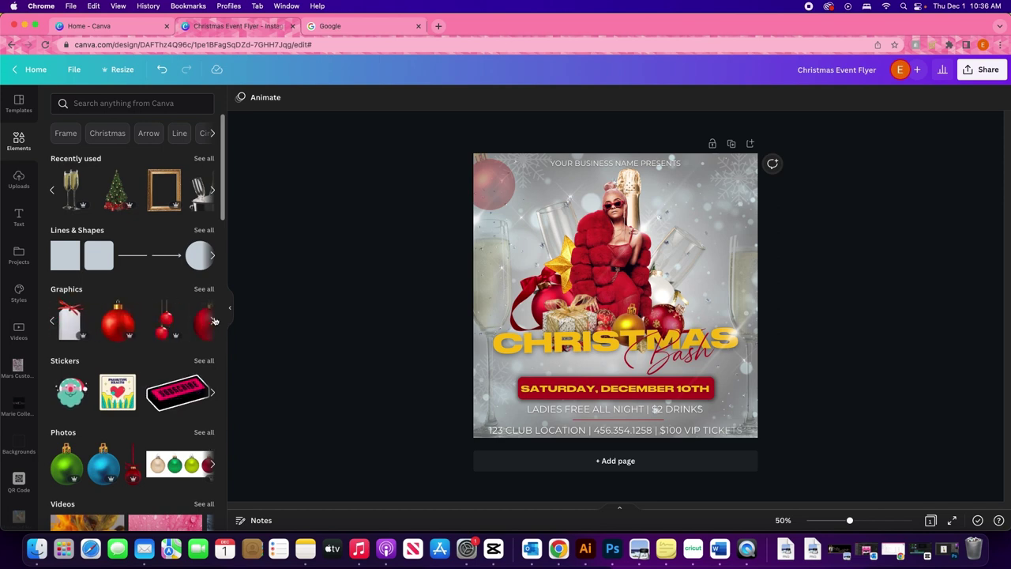
pyautogui.click(214, 321)
pyautogui.click(212, 465)
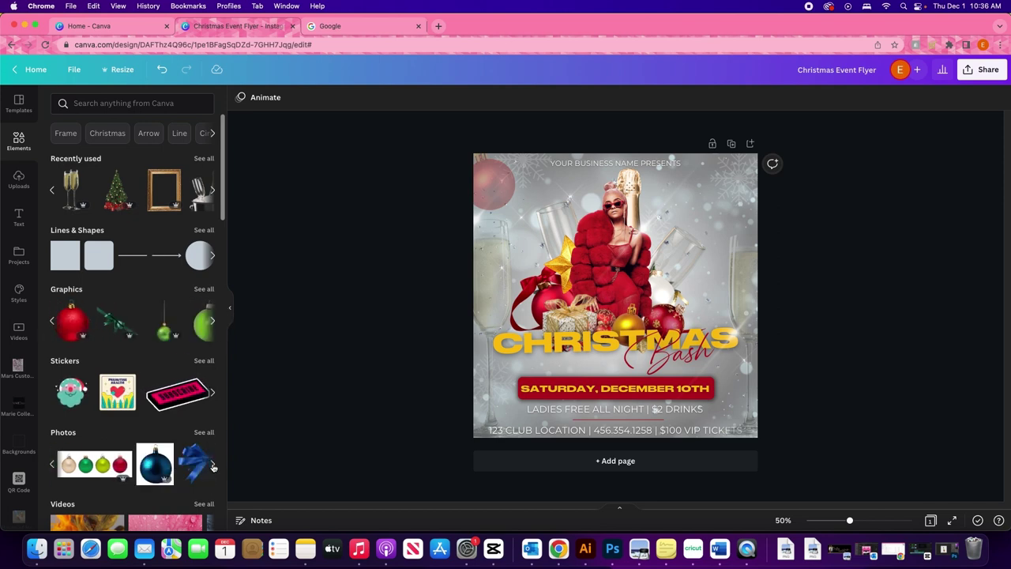
pyautogui.click(213, 466)
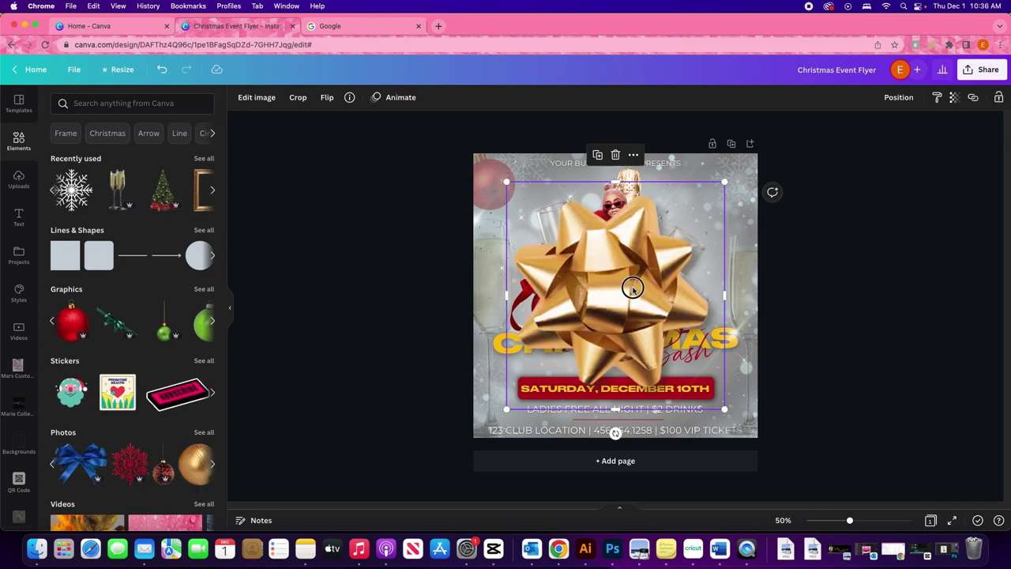
pyautogui.moveTo(630, 286); pyautogui.dragTo(724, 235)
pyautogui.moveTo(600, 357); pyautogui.dragTo(698, 258)
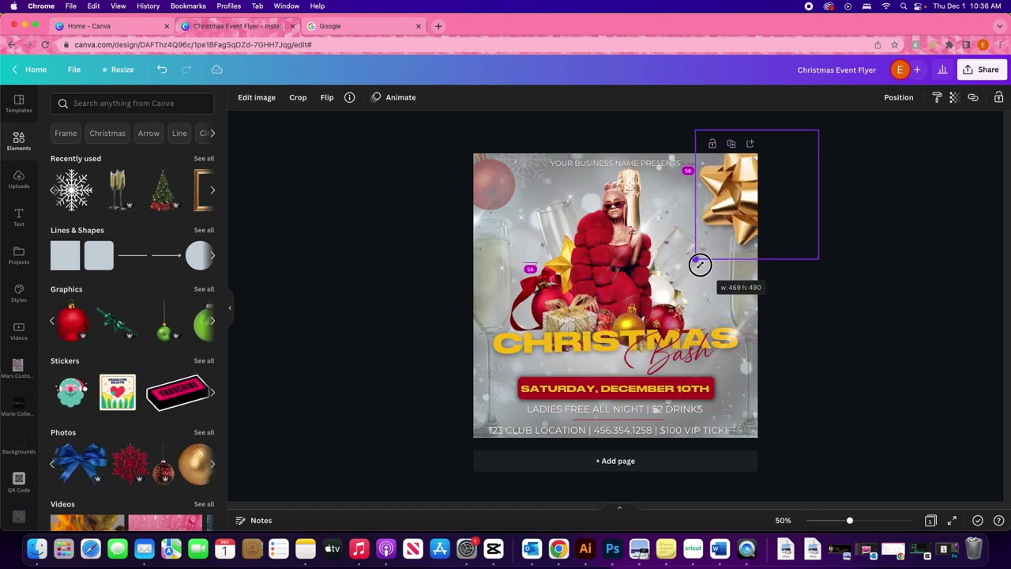
pyautogui.moveTo(743, 200); pyautogui.dragTo(761, 392)
pyautogui.click(836, 274)
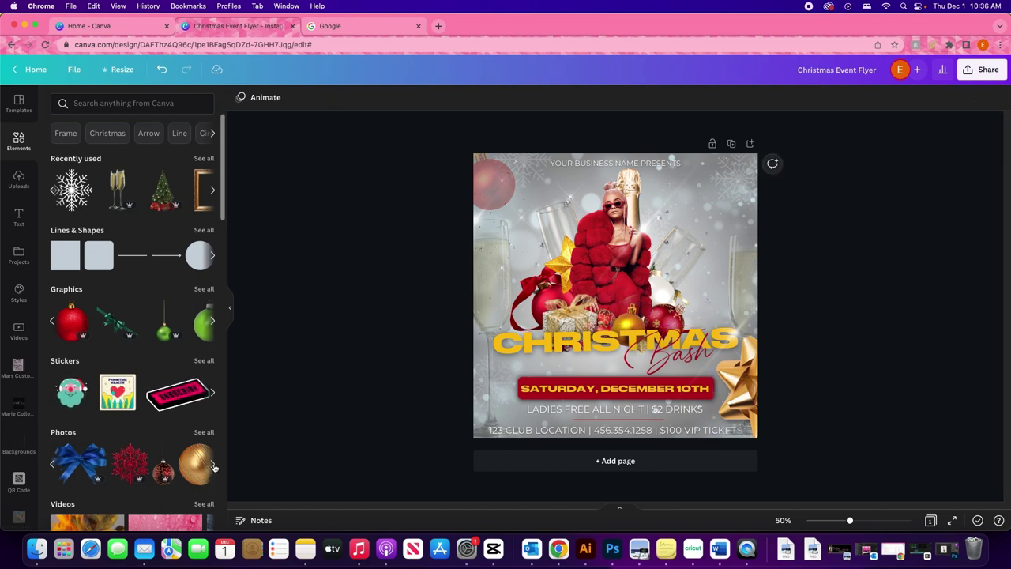
# Duplicate the gold ornament beneath the woman and place the copy partly over the flyer's upper right edge.
pyautogui.click(213, 467)
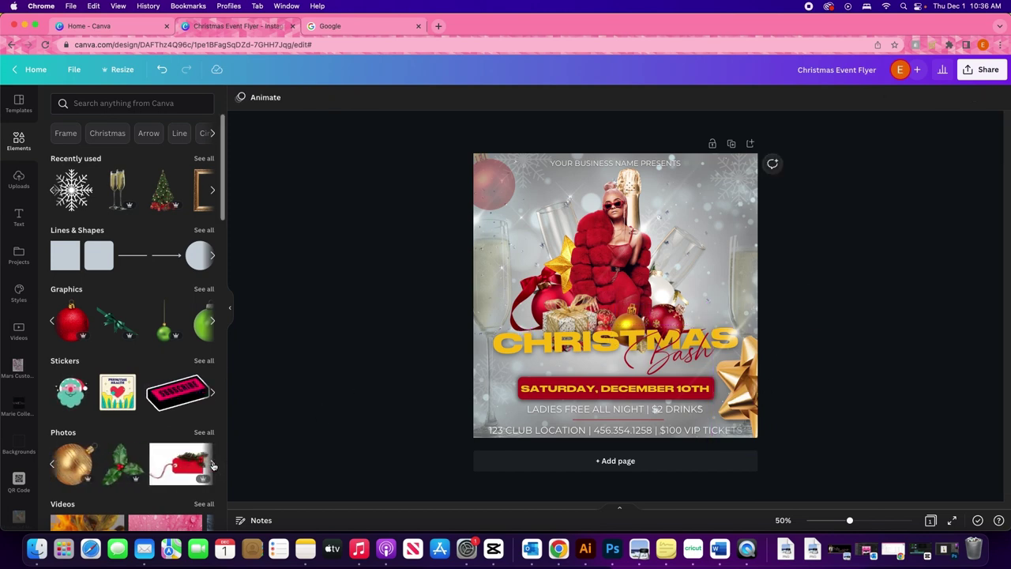
pyautogui.click(624, 322)
pyautogui.click(630, 314)
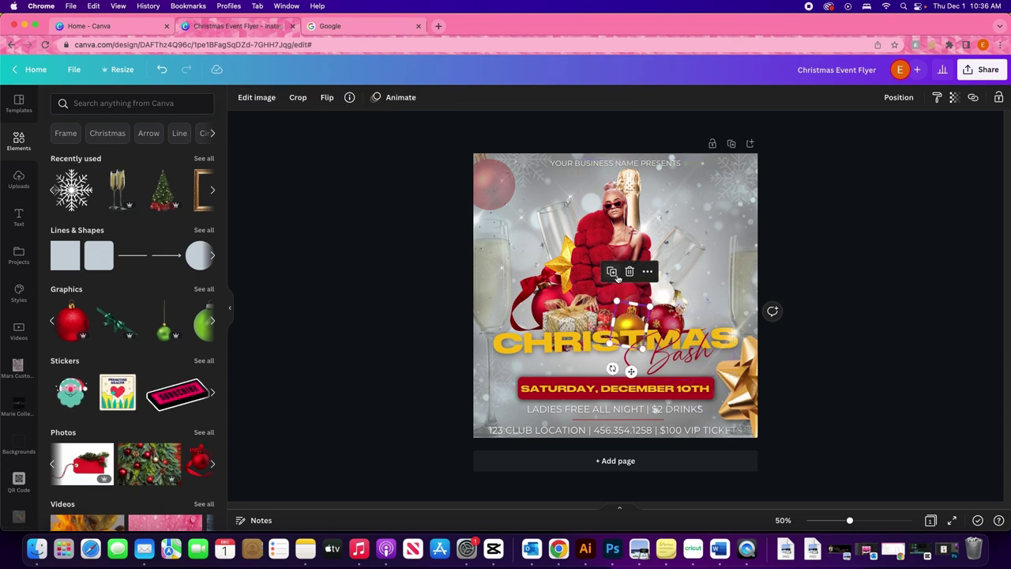
pyautogui.moveTo(629, 319); pyautogui.dragTo(759, 247)
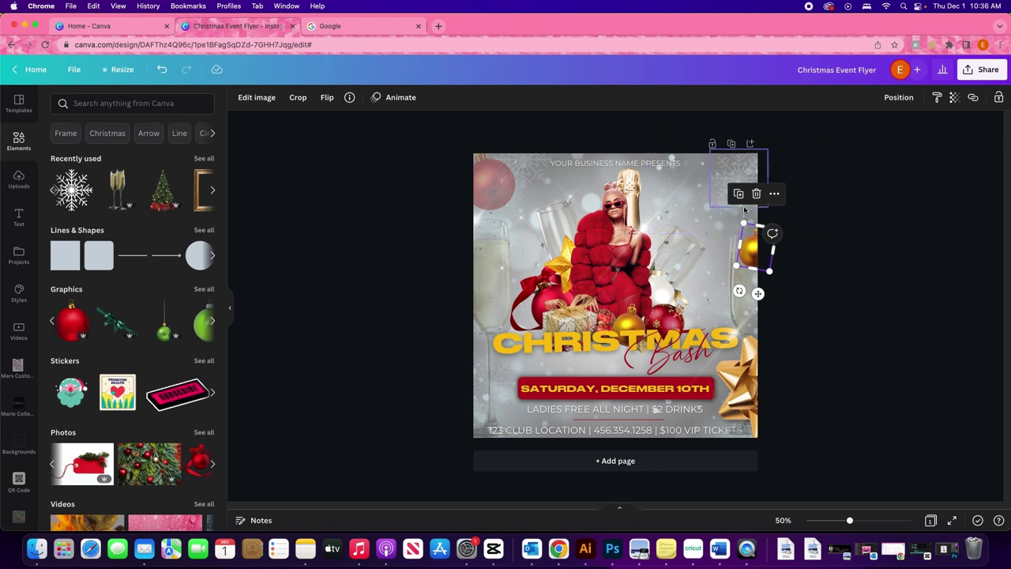
pyautogui.click(882, 187)
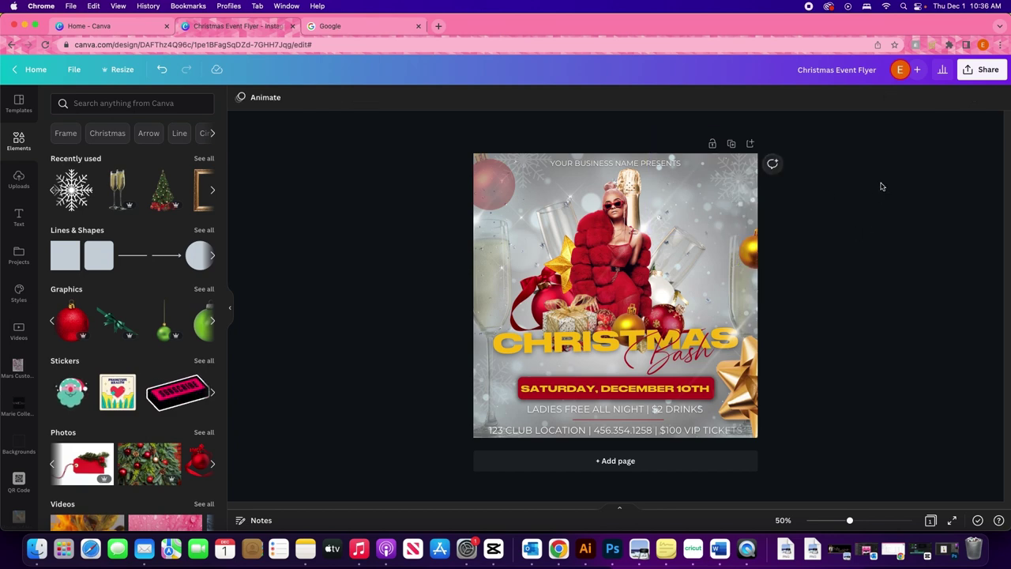
# Duplicate the upper left red ornament, set the copy's transparency to 100, and place it in the upper right corner above the gold ornament.
pyautogui.click(493, 183)
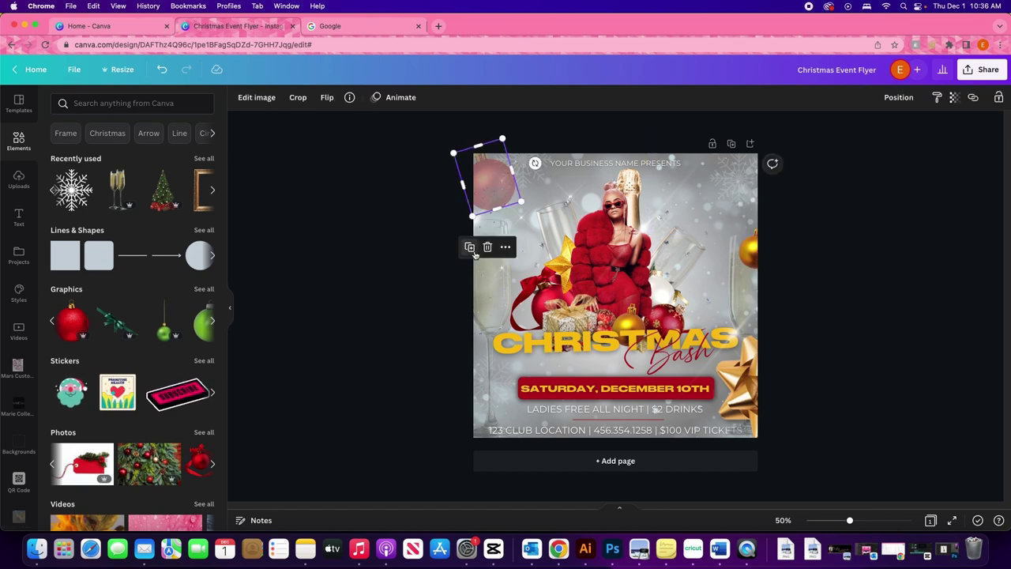
pyautogui.click(955, 98)
pyautogui.moveTo(880, 140); pyautogui.dragTo(950, 140)
pyautogui.moveTo(496, 185); pyautogui.dragTo(745, 196)
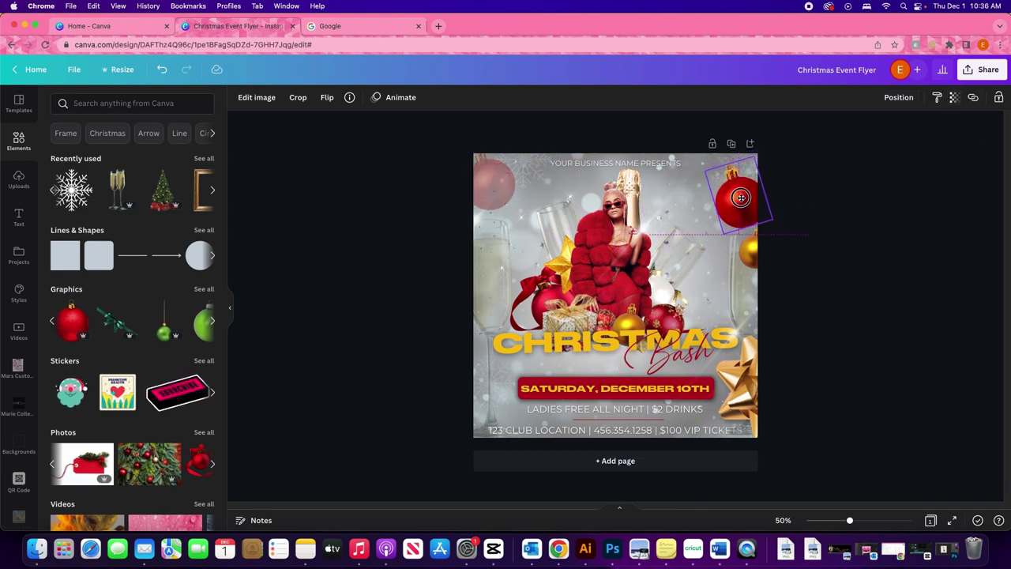
# Deselect the ornament and present the flyer in full screen.
pyautogui.click(886, 269)
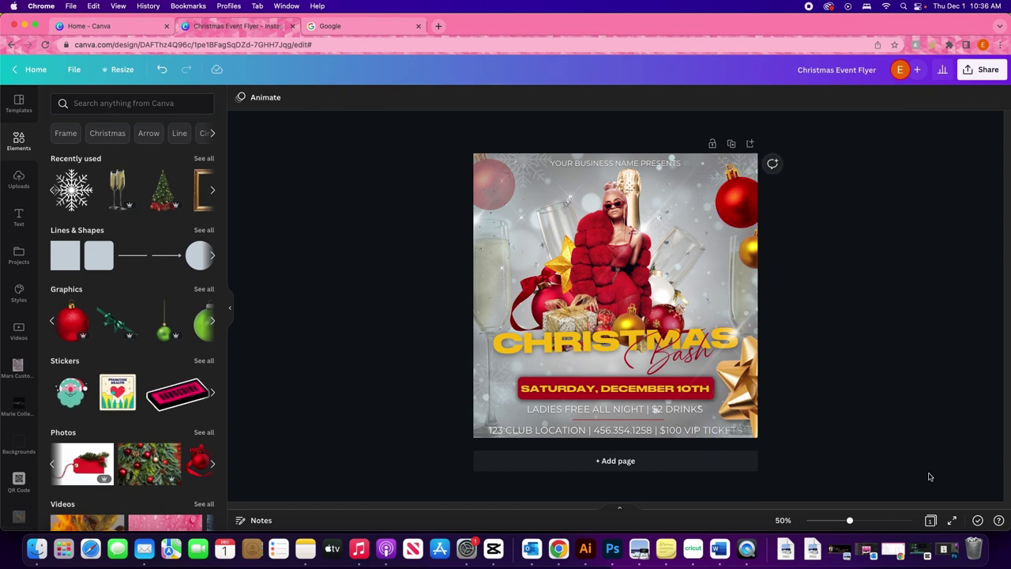
pyautogui.click(952, 519)
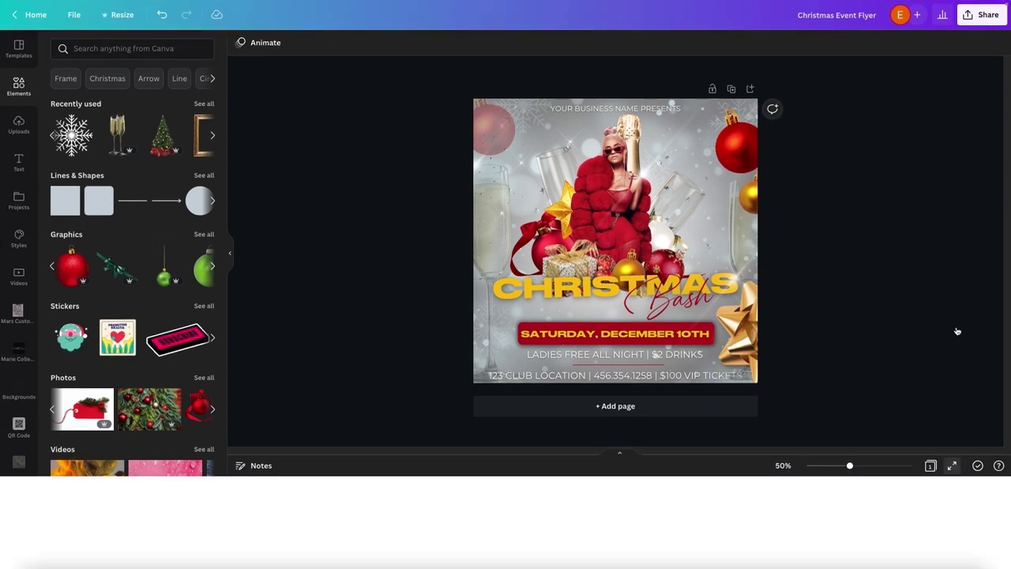